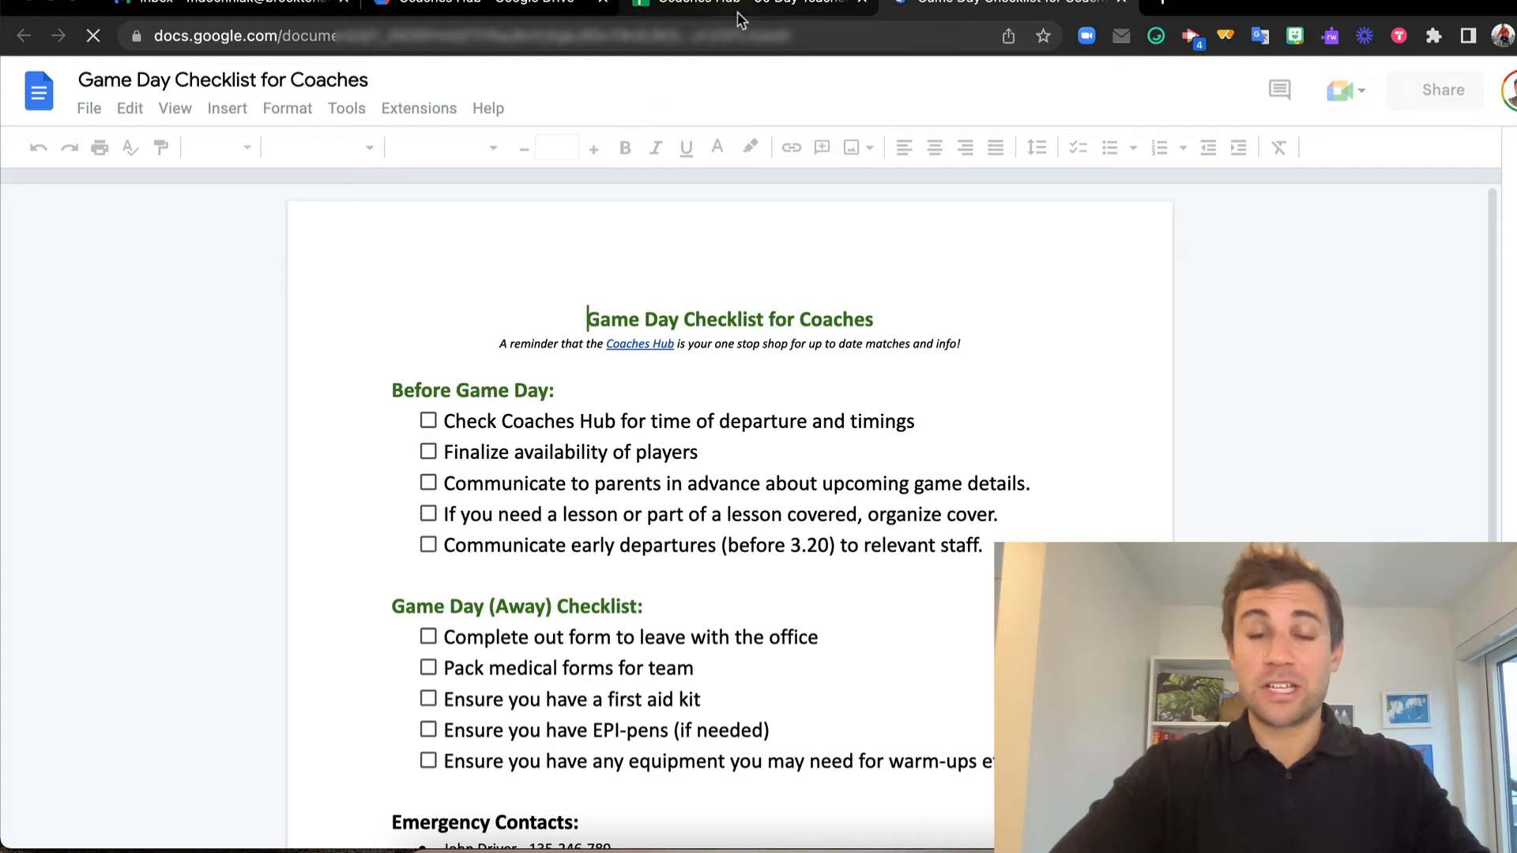
Switch to the Coaches Hub - 90 Day Teacher spreadsheet, follow the Boys Rugby link and return to the Overview through the hub link
left_click(755, 8)
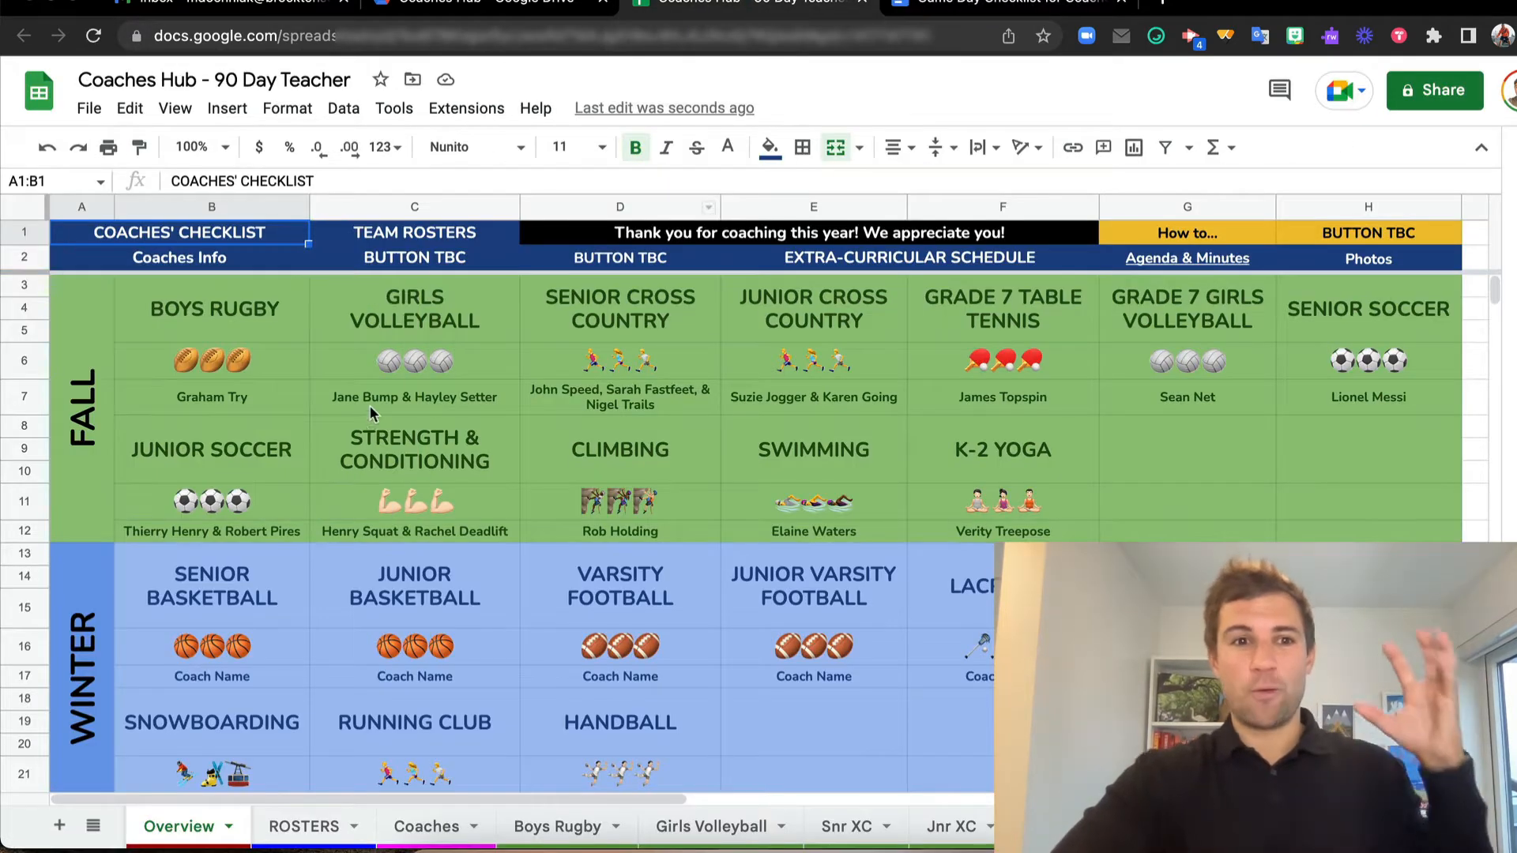
left_click(236, 297)
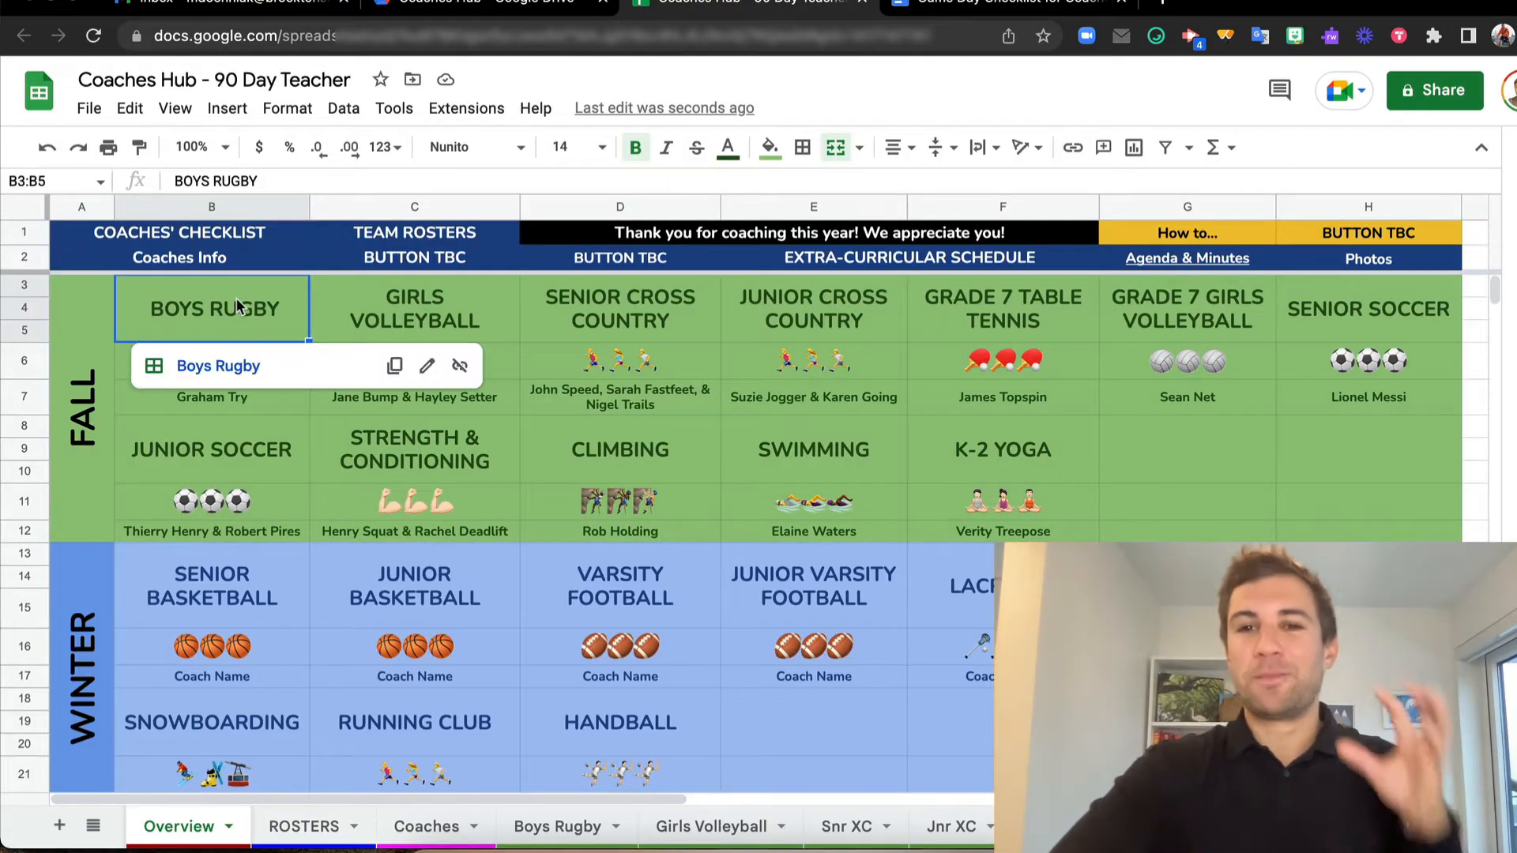
left_click(237, 368)
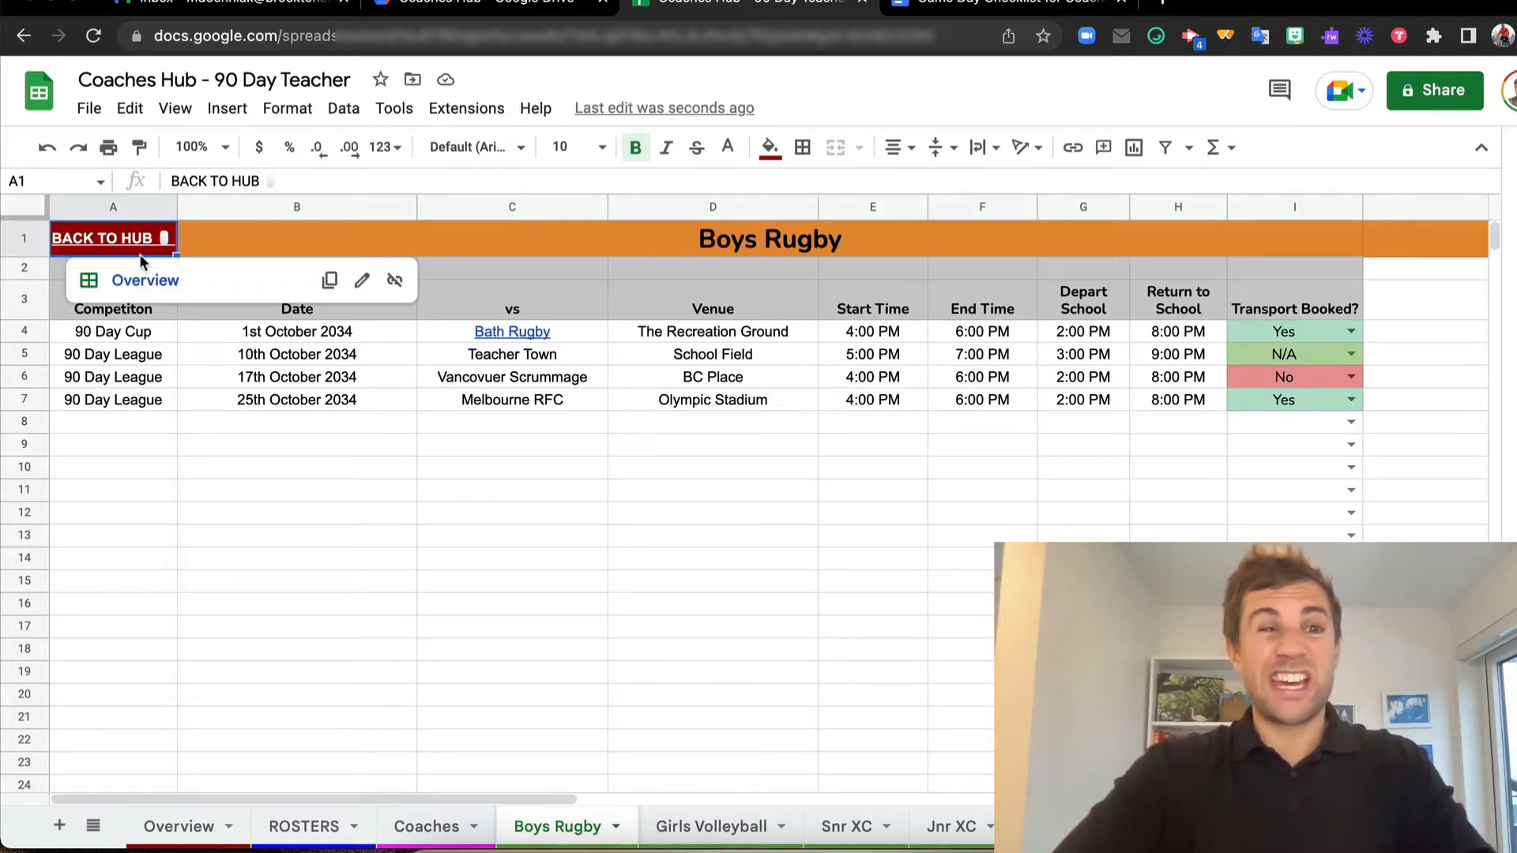
left_click(140, 277)
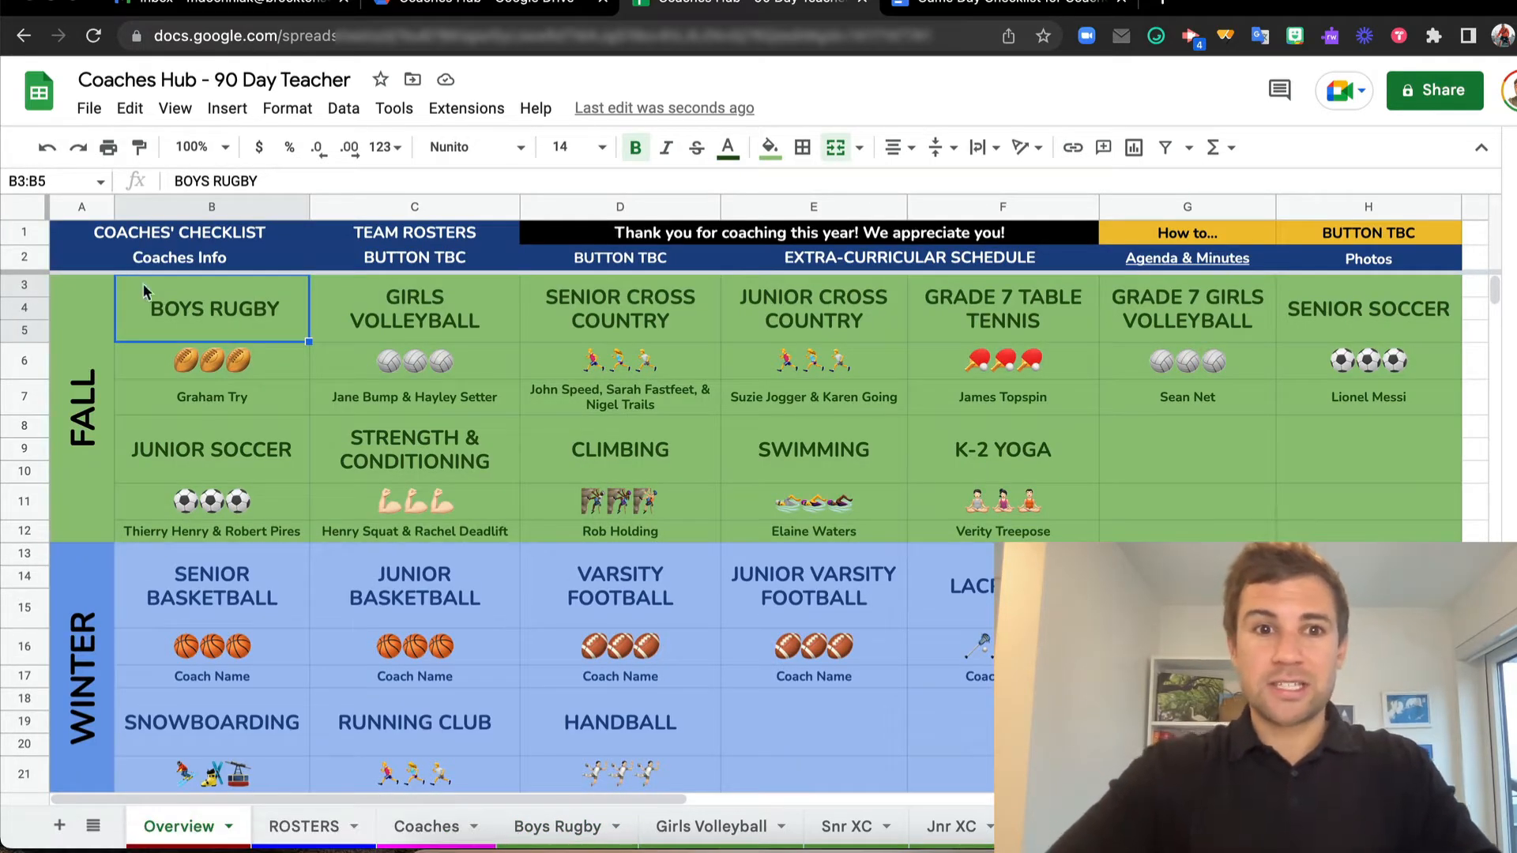
Open the linked Grade 7 Table Tennis sheet and set Transport Booked to Yes in row 3 and No in row 4
left_click(965, 308)
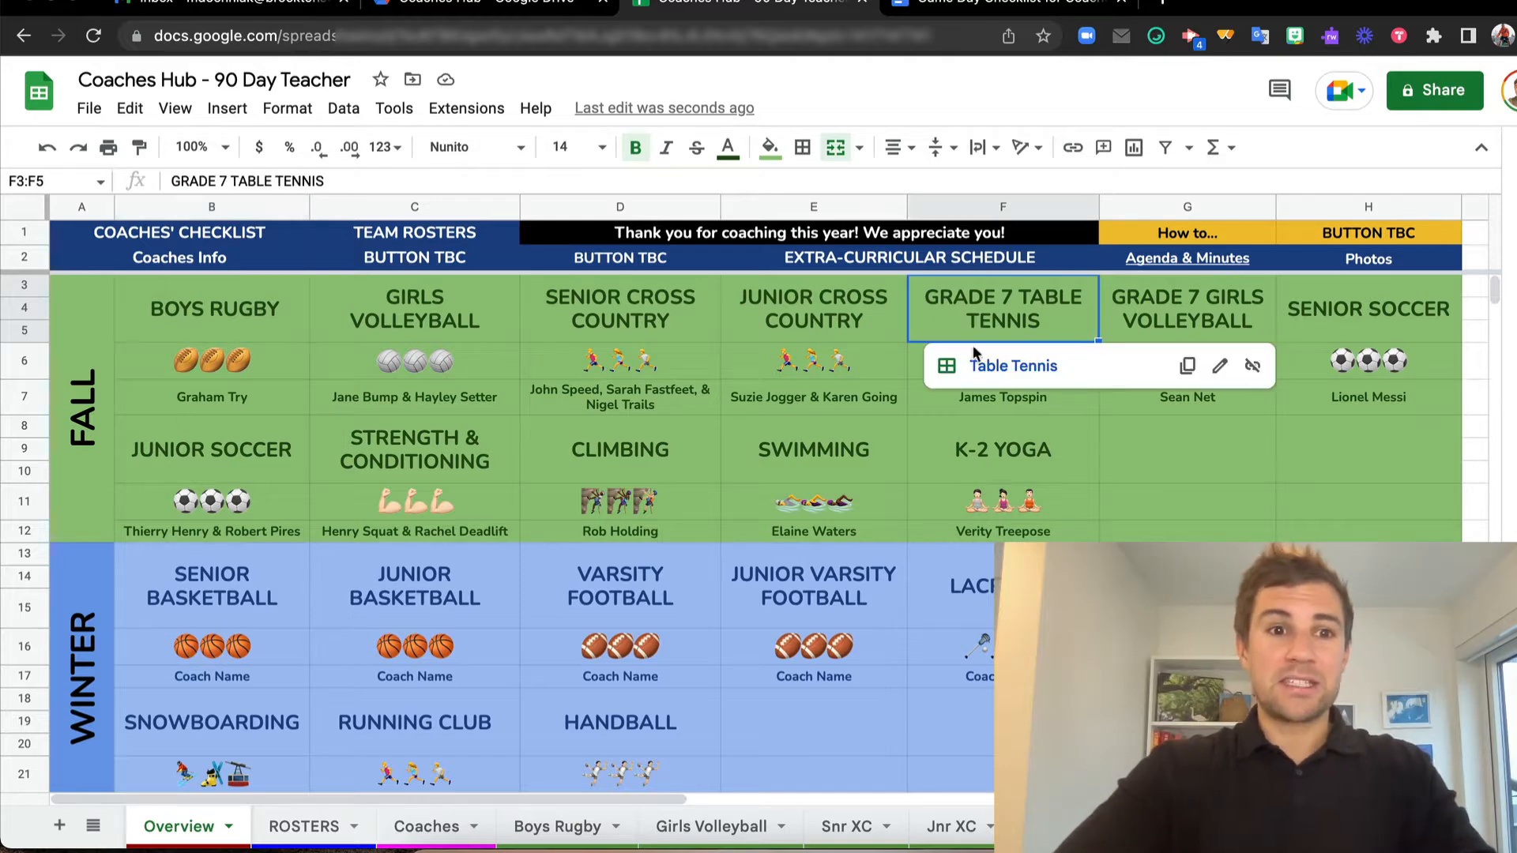
left_click(978, 365)
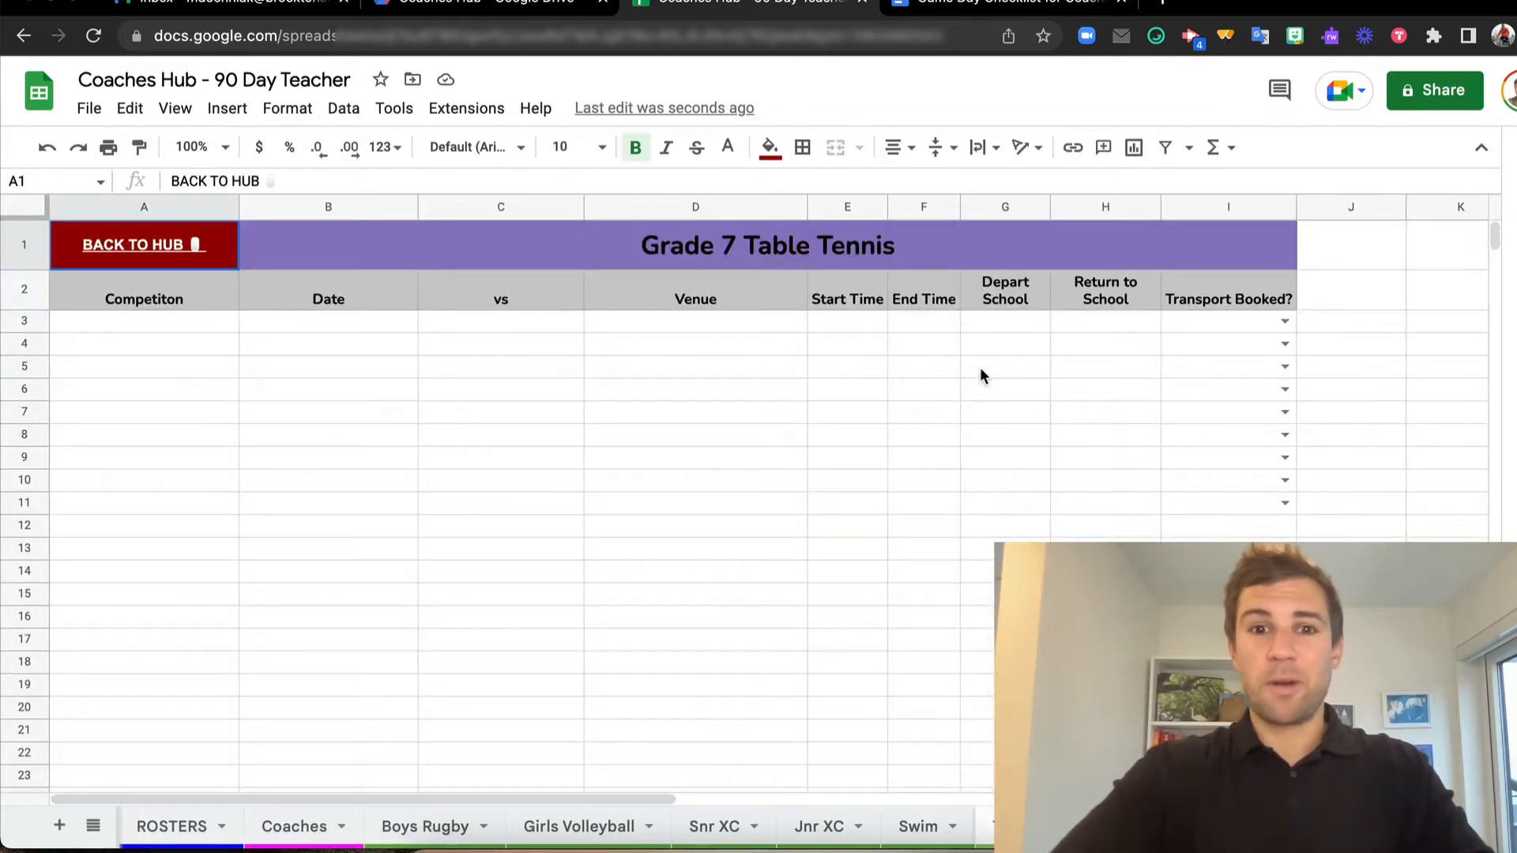
left_click(1283, 322)
left_click(1235, 359)
left_click(1285, 366)
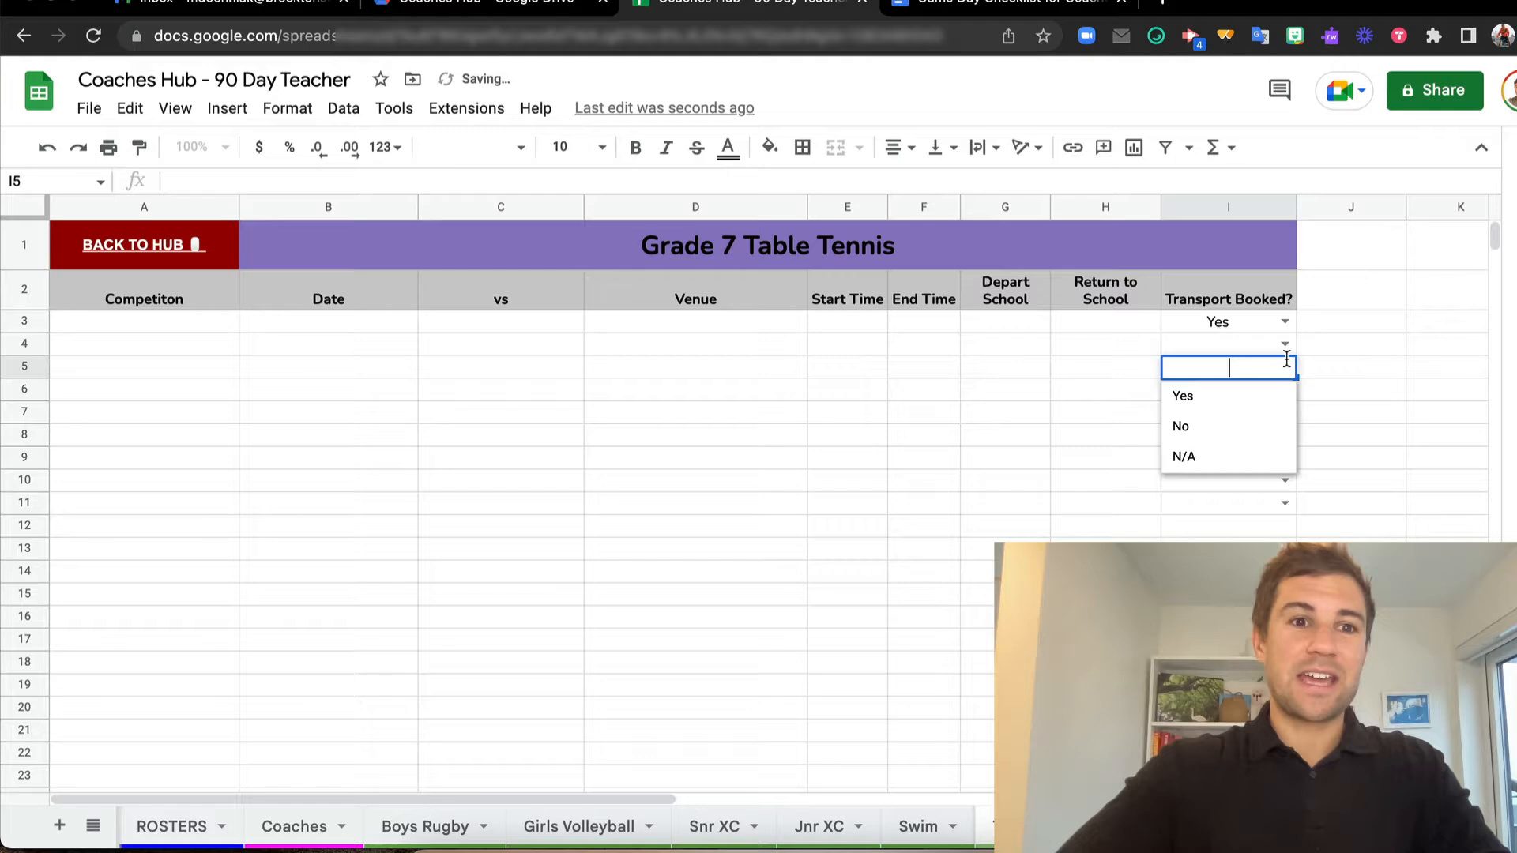
left_click(1248, 431)
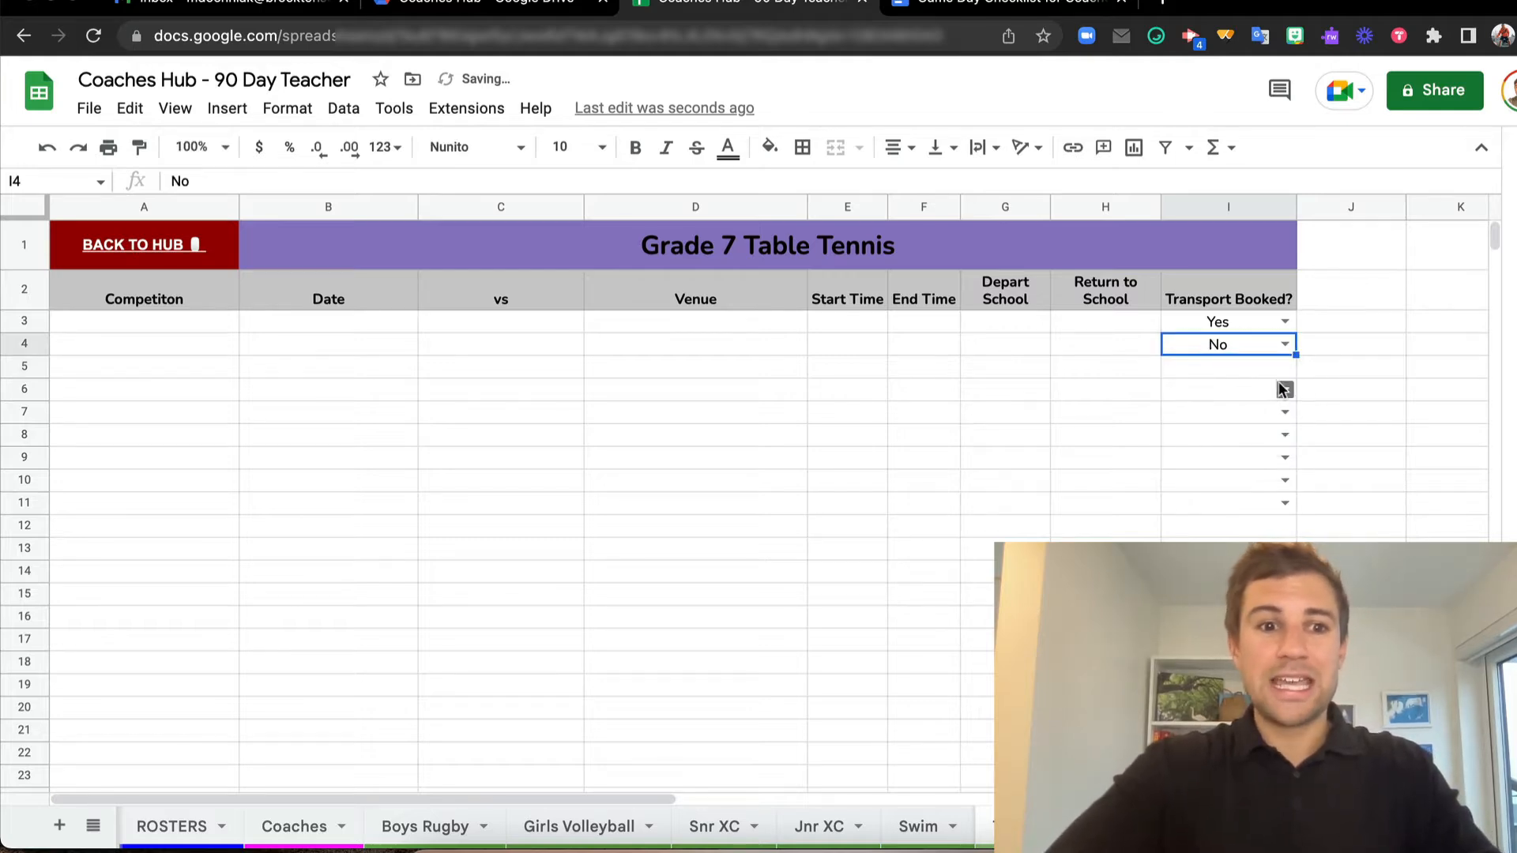
Return to the Overview through the hub link and look through the Fall, Winter and Spring activities
left_click(168, 251)
left_click(177, 296)
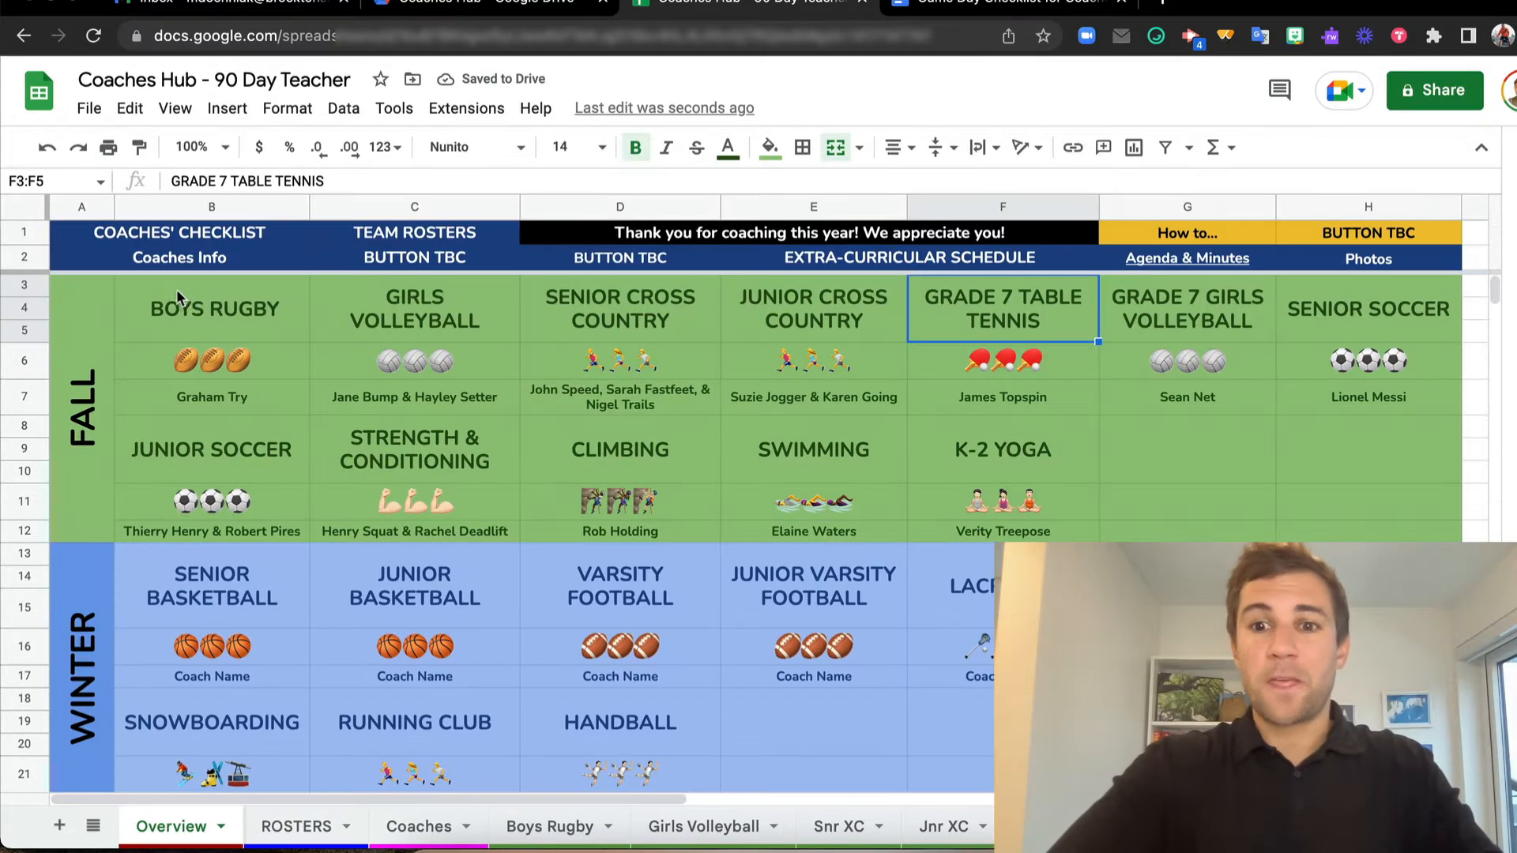
scroll(768, 544, "down", 5)
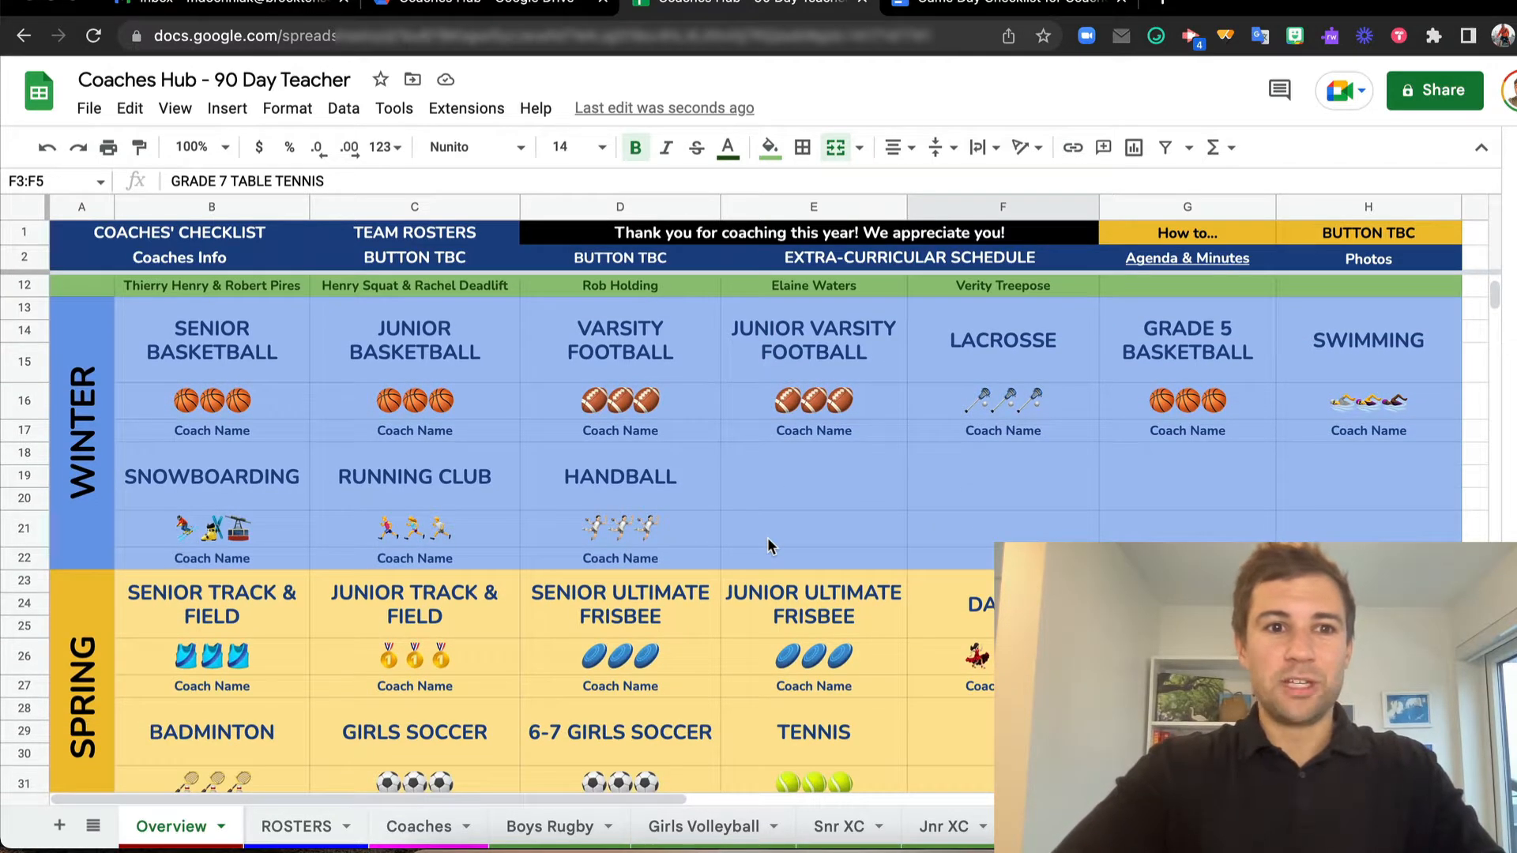
scroll(768, 544, "up", 5)
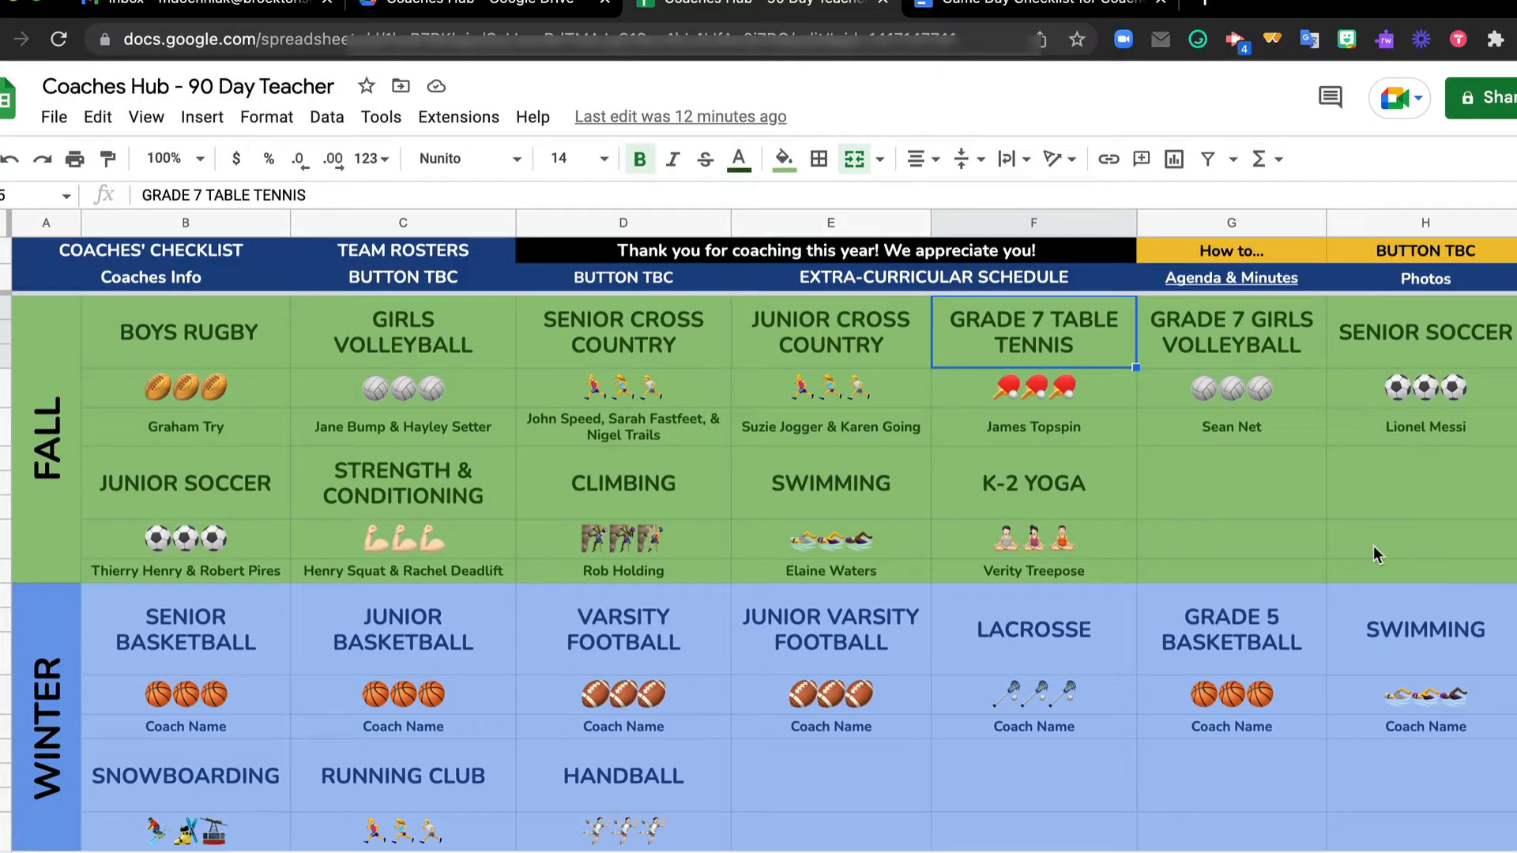
left_click(1373, 547)
mouse_move(810, 491)
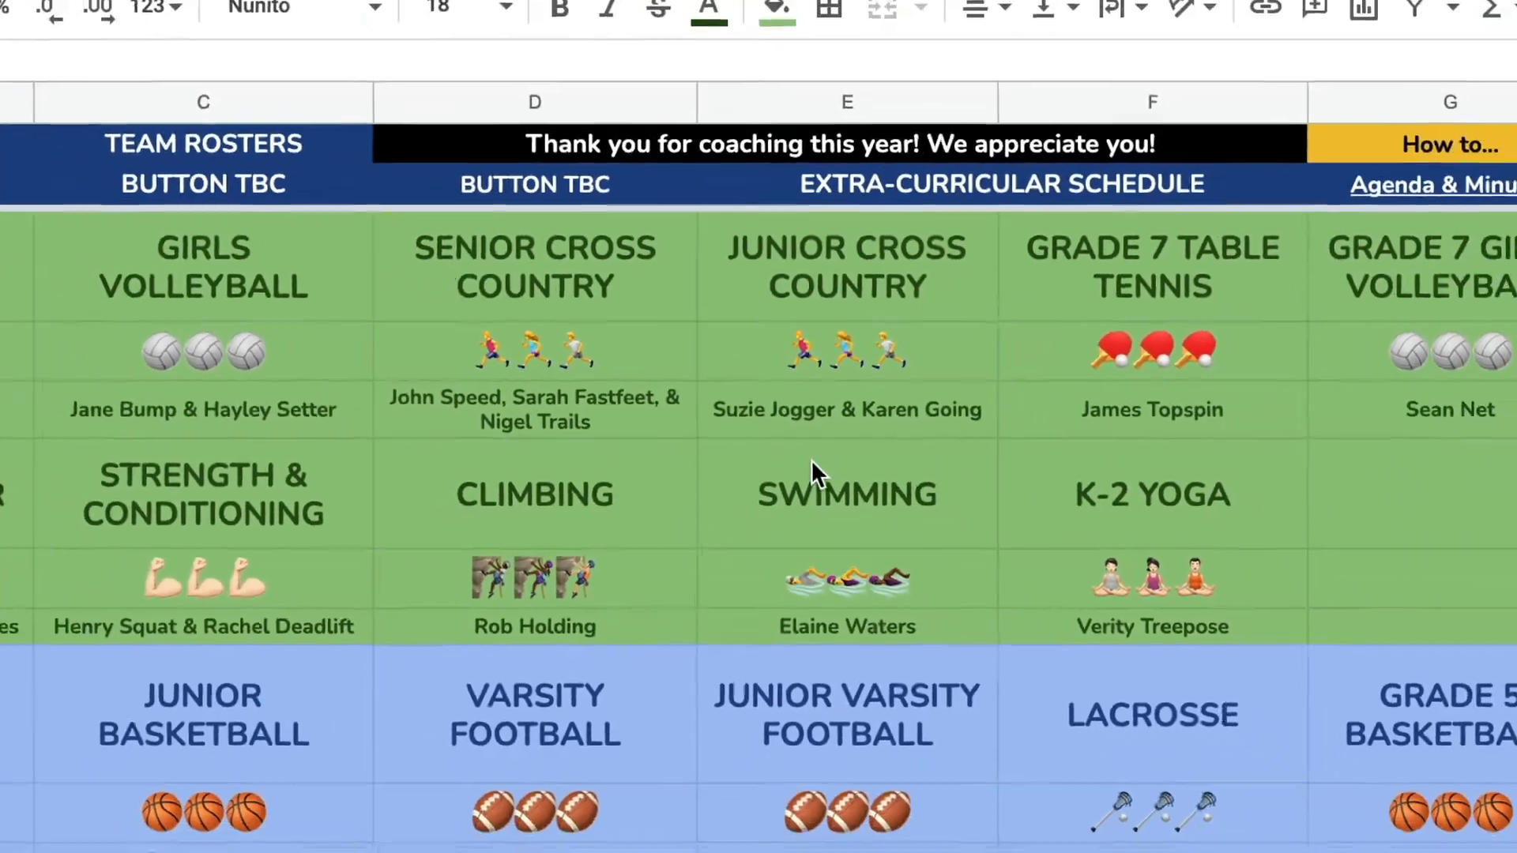
mouse_move(812, 462)
scroll(811, 460, "down", 1)
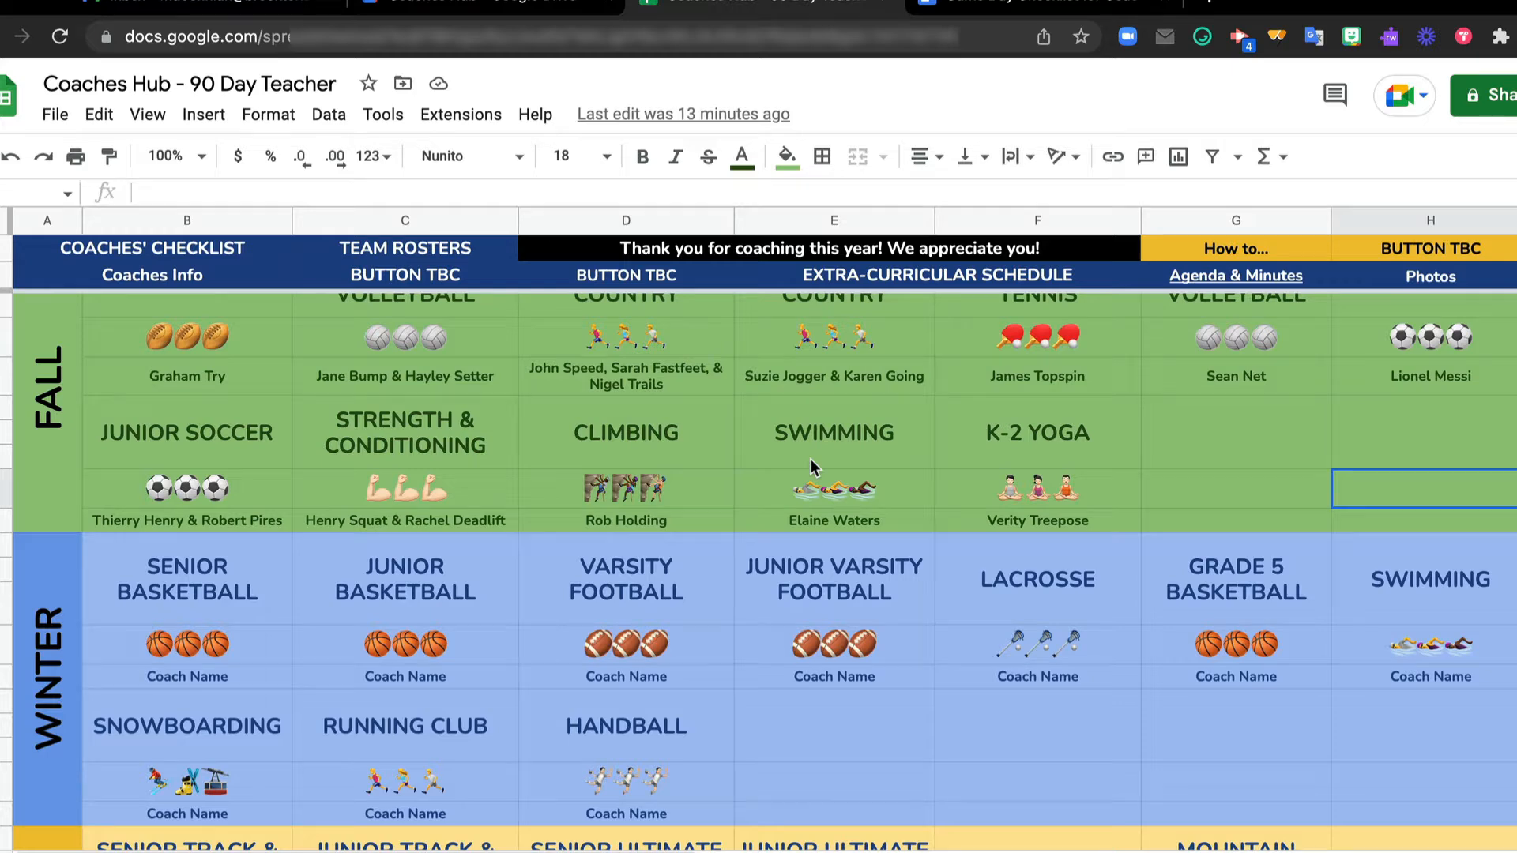
scroll(811, 466, "down", 1)
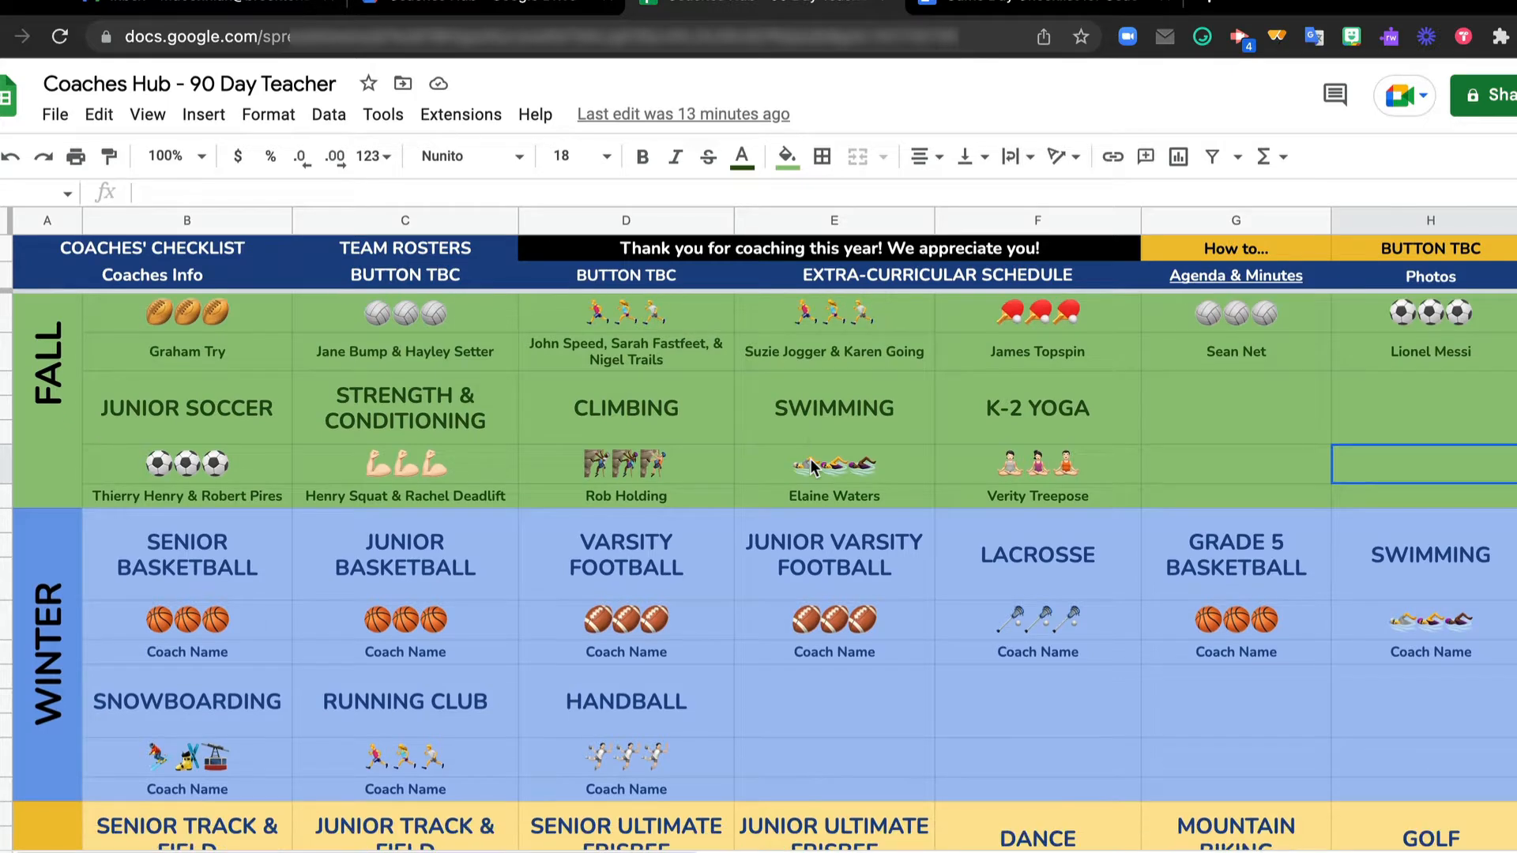
scroll(811, 465, "down", 5)
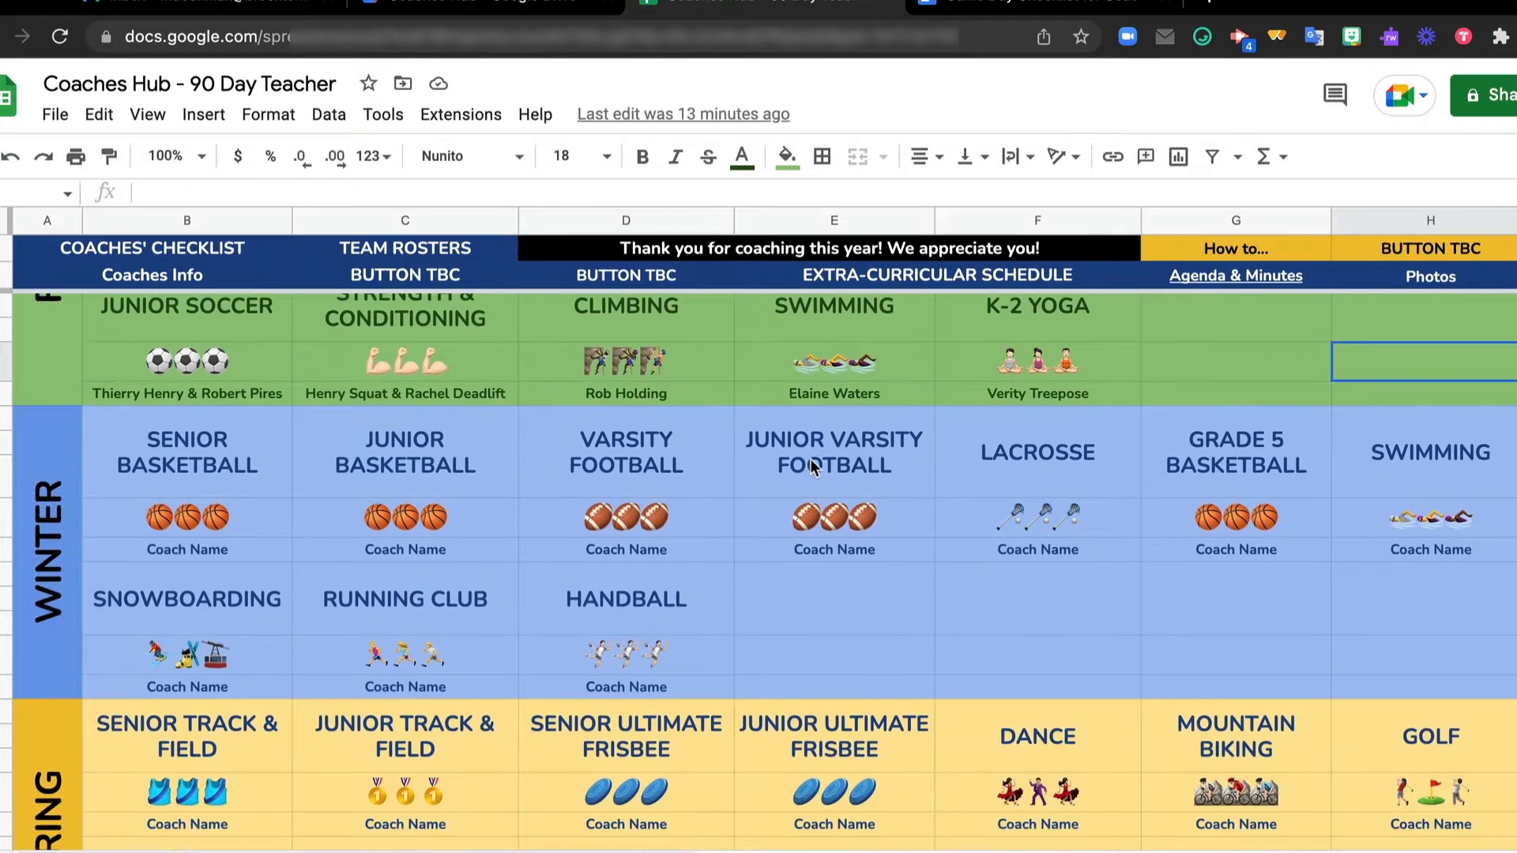
scroll(811, 466, "down", 2)
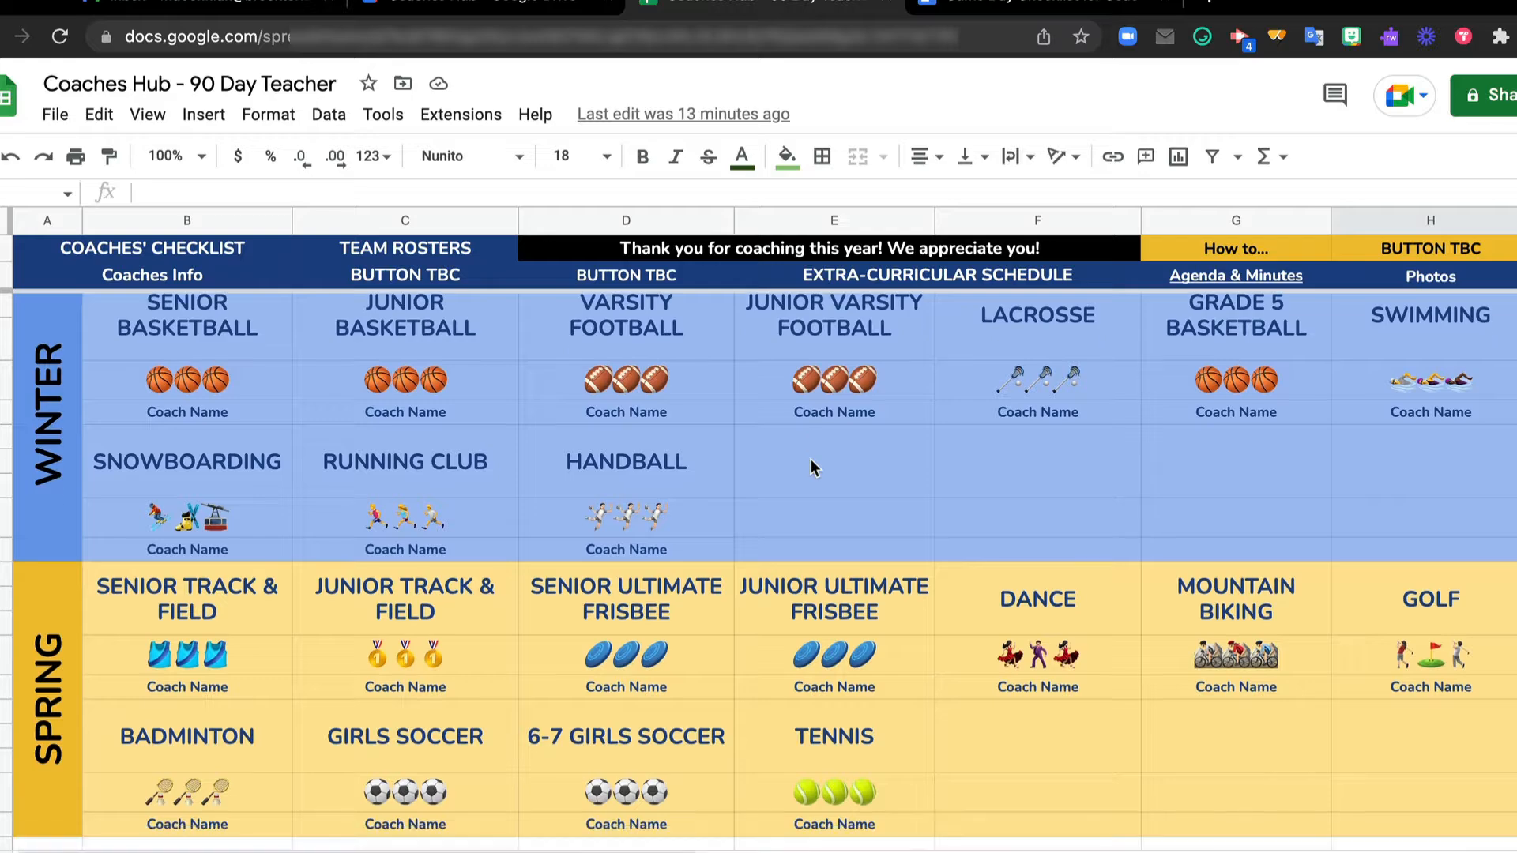
scroll(811, 458, "up", 2)
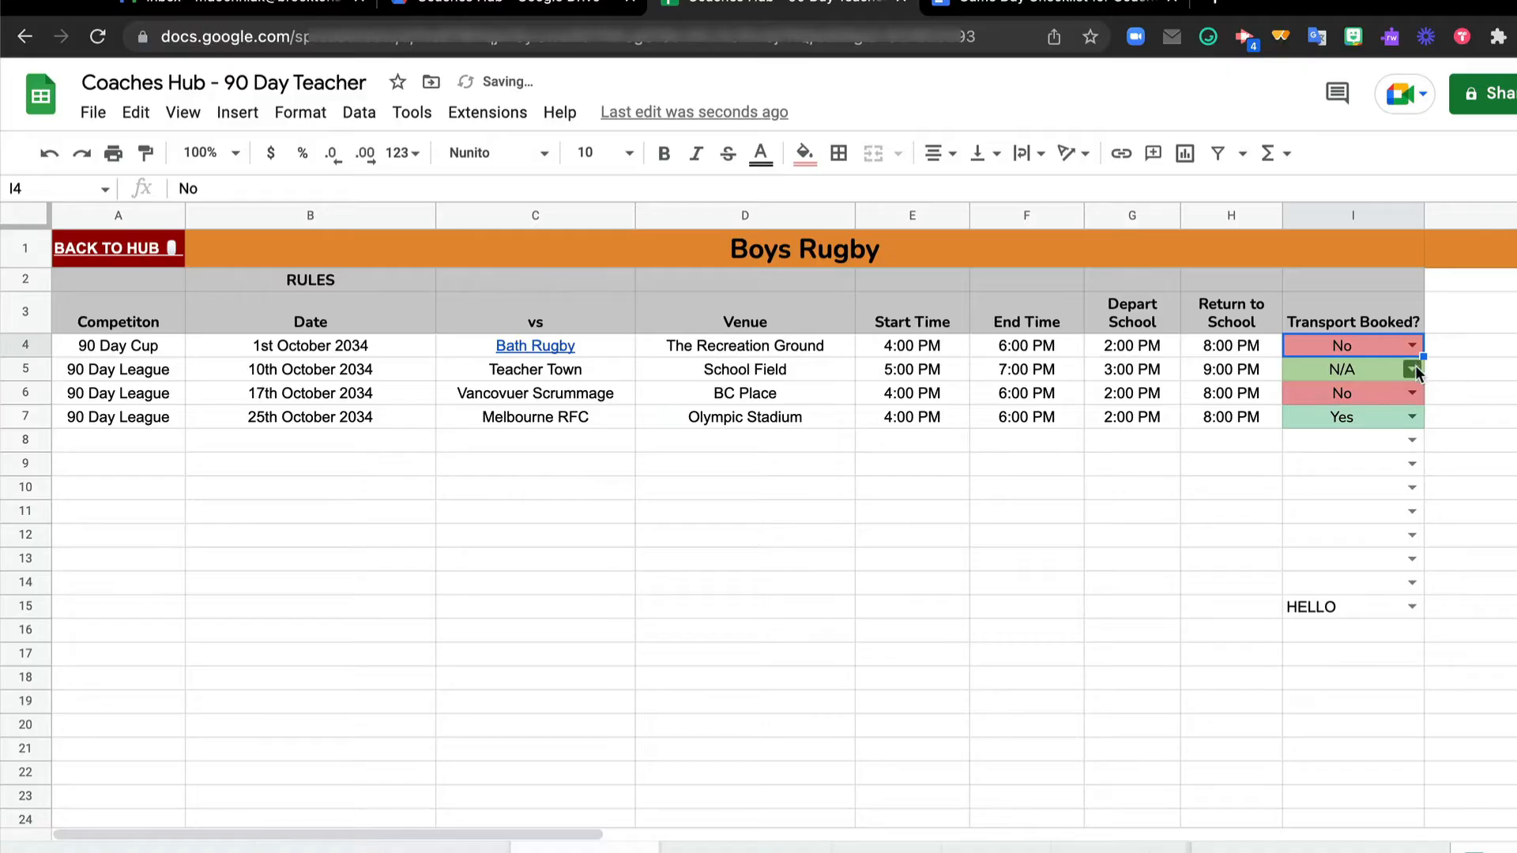
On the Boys Rugby sheet, set Transport Booked to No for 10th October 2034 and Yes for 17th October 2034
left_click(1412, 370)
left_click(1364, 427)
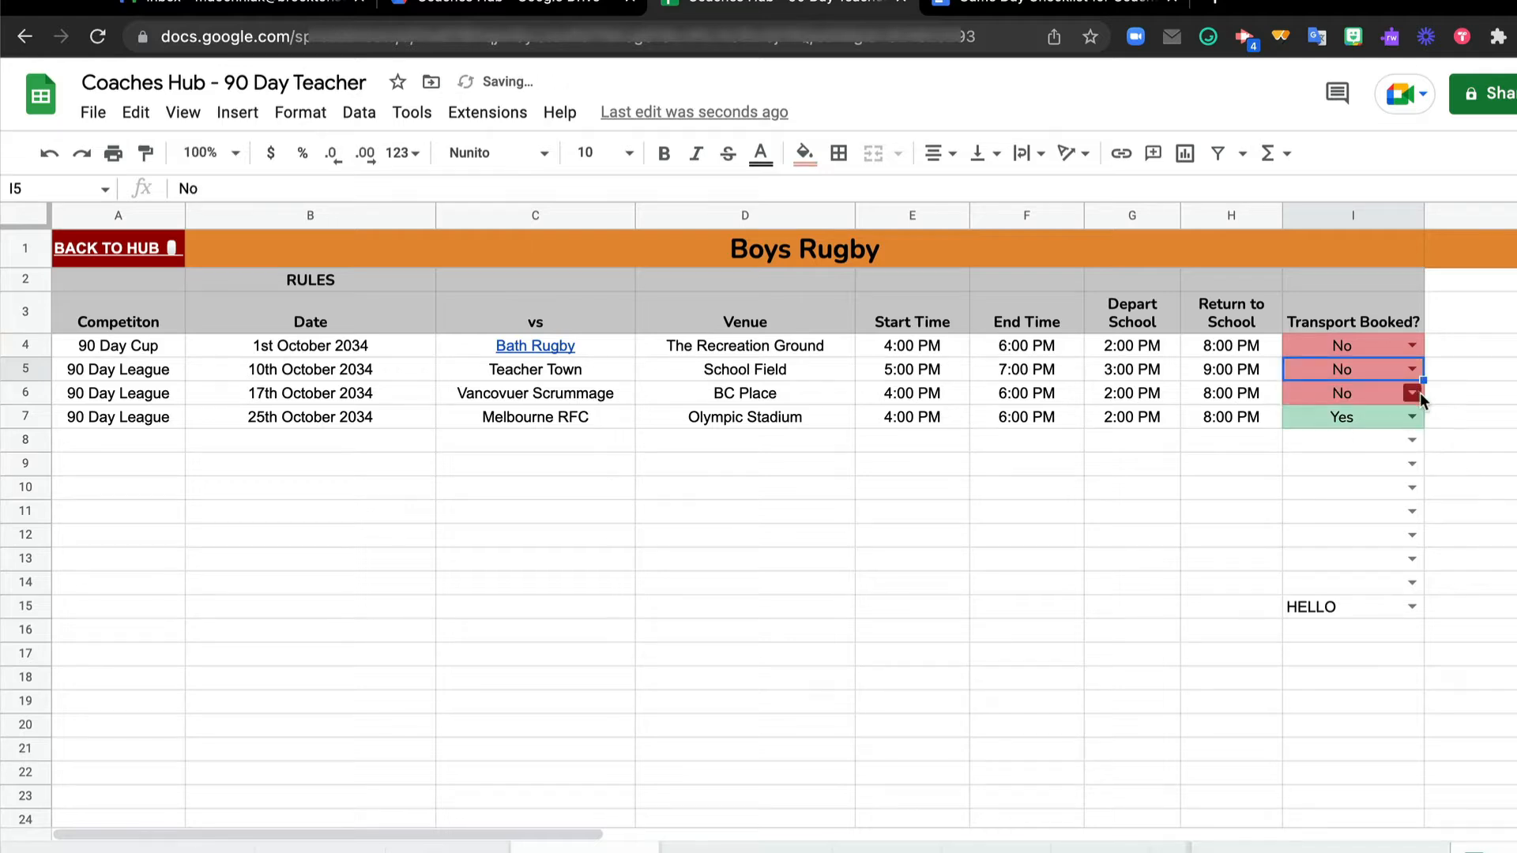
left_click(1412, 393)
left_click(1372, 423)
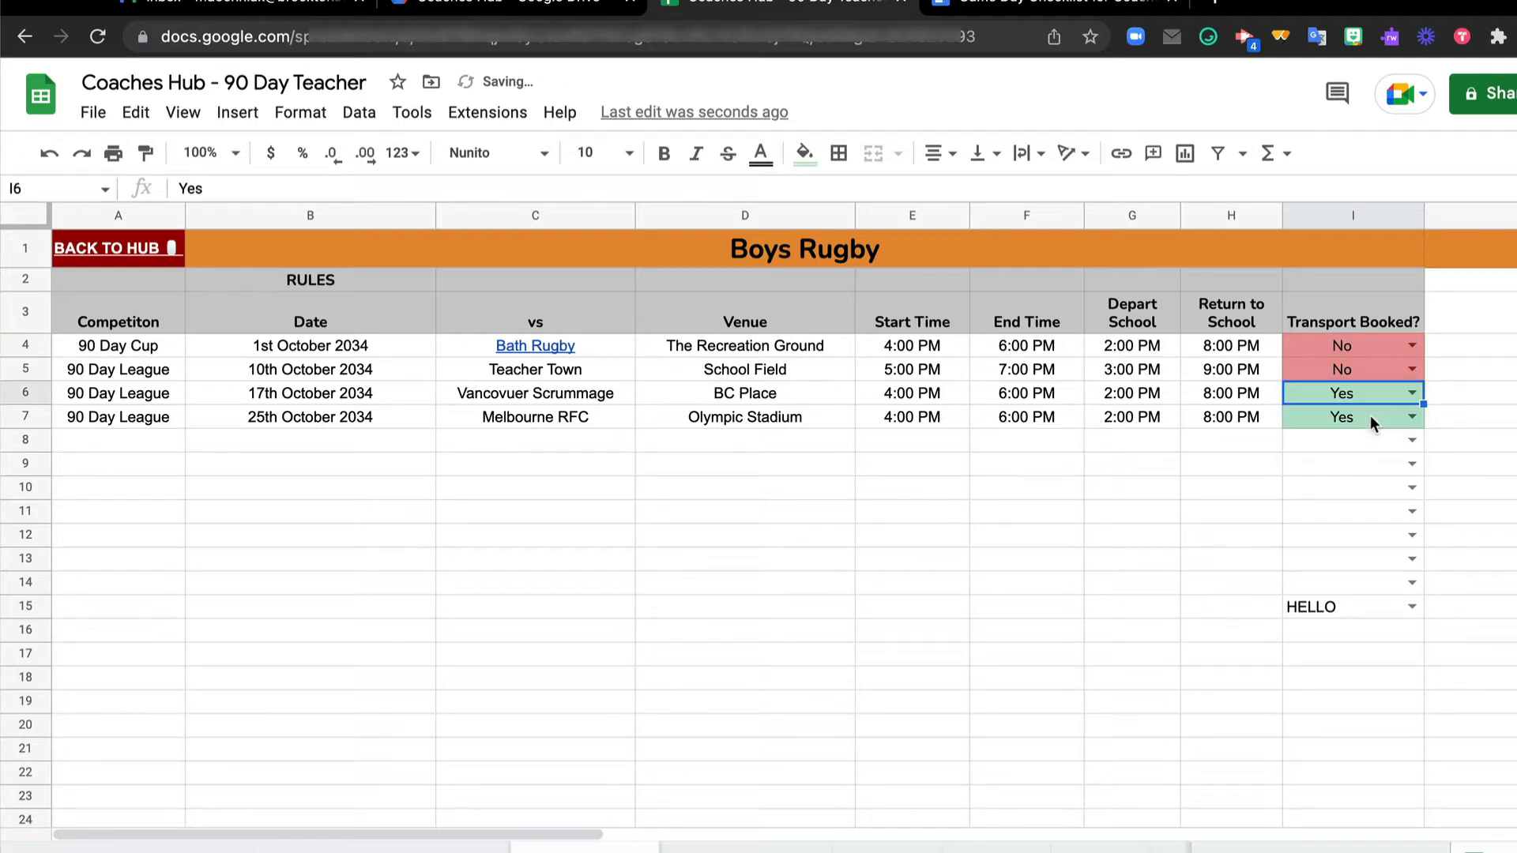
Go back to the Overview, follow the Grade 7 Table Tennis link and return to the Overview through the hub link
left_click(150, 253)
left_click(153, 289)
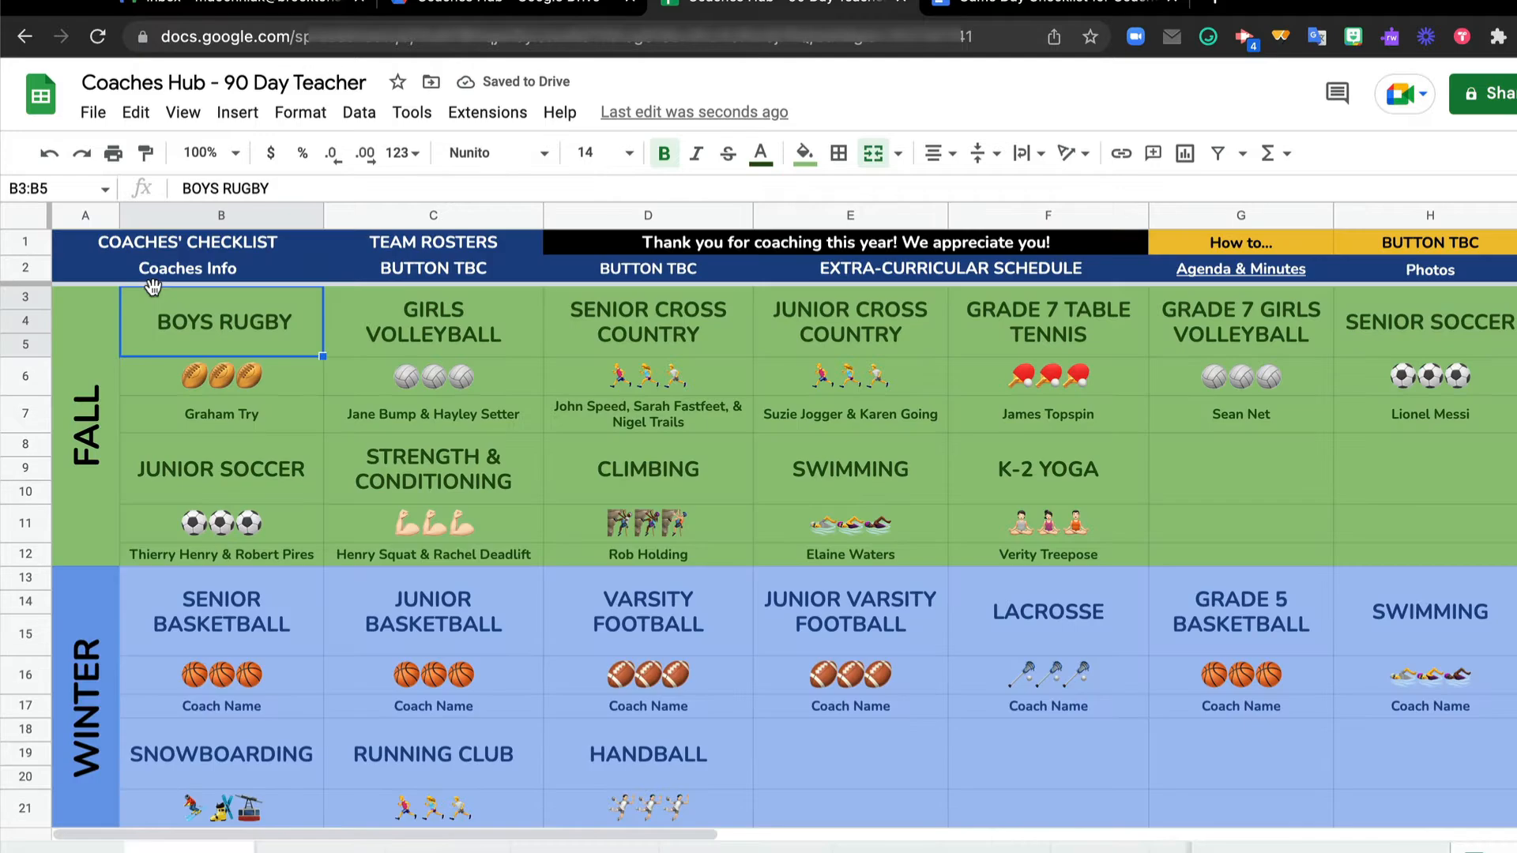
left_click(1008, 323)
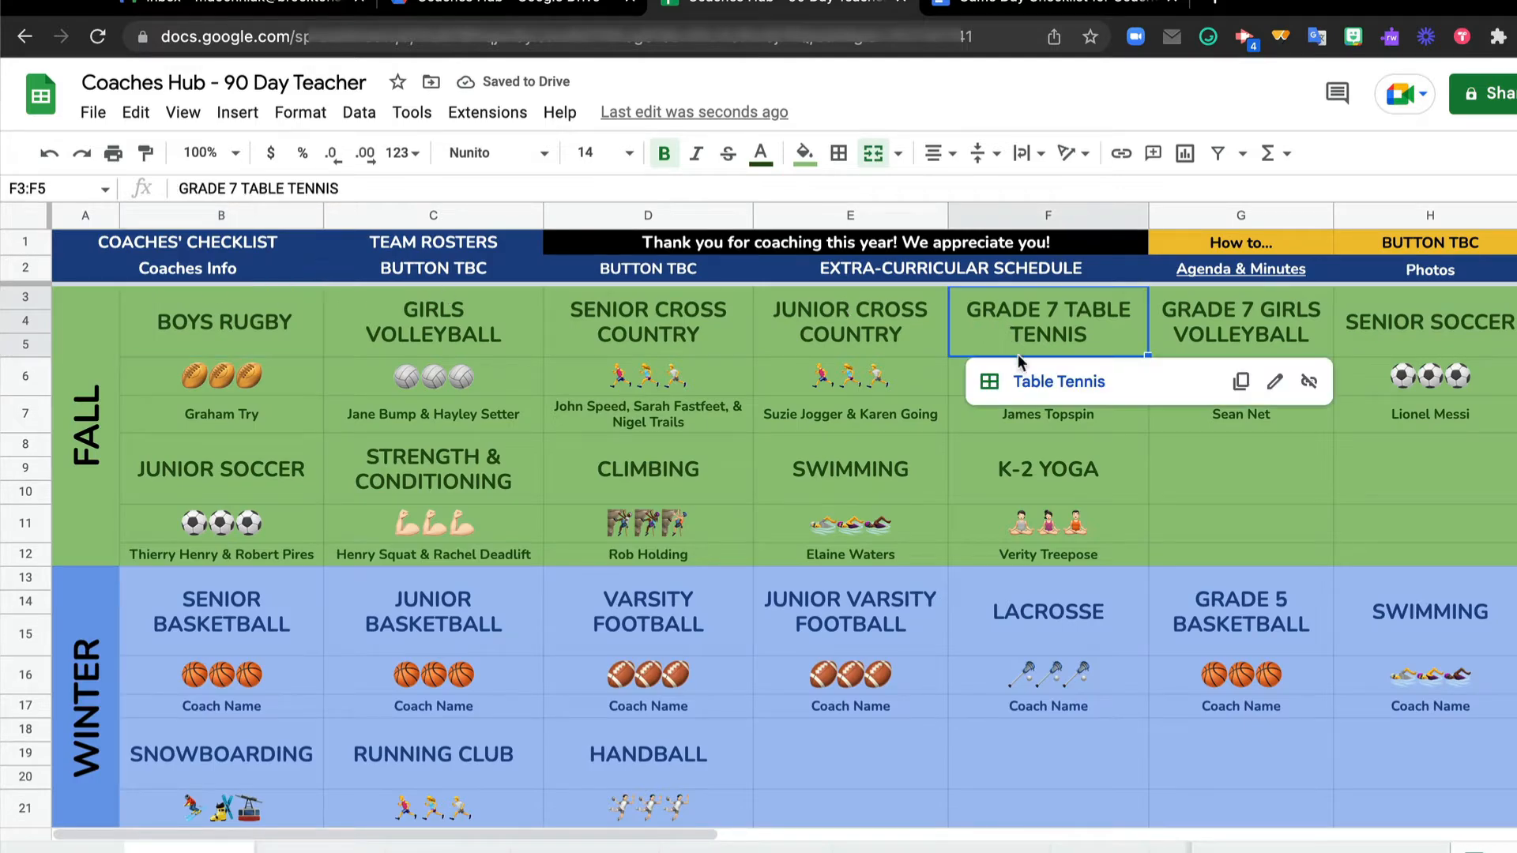
left_click(1027, 380)
left_click(171, 254)
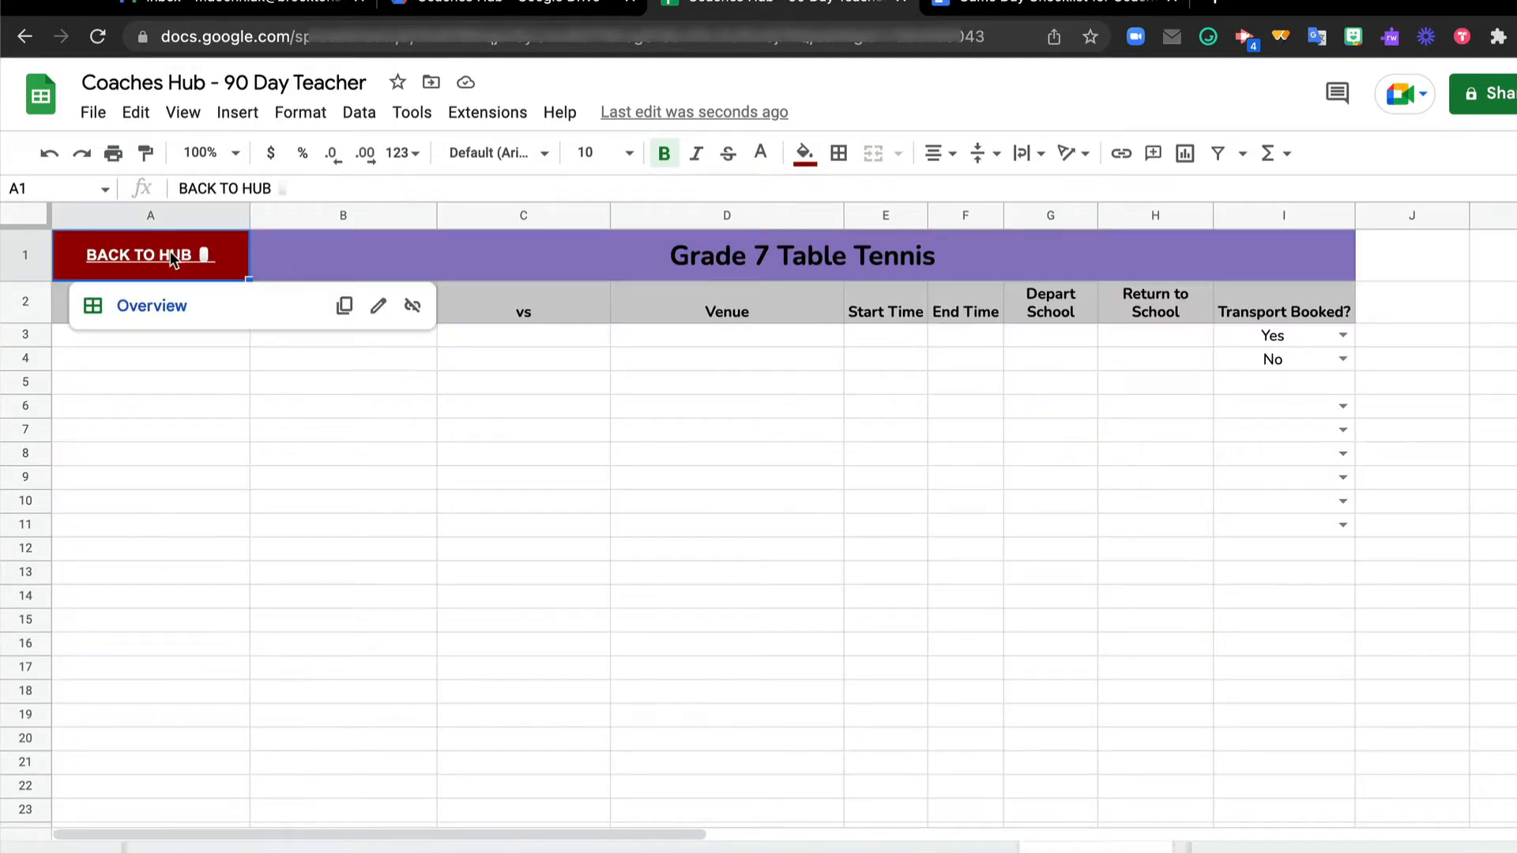
left_click(184, 307)
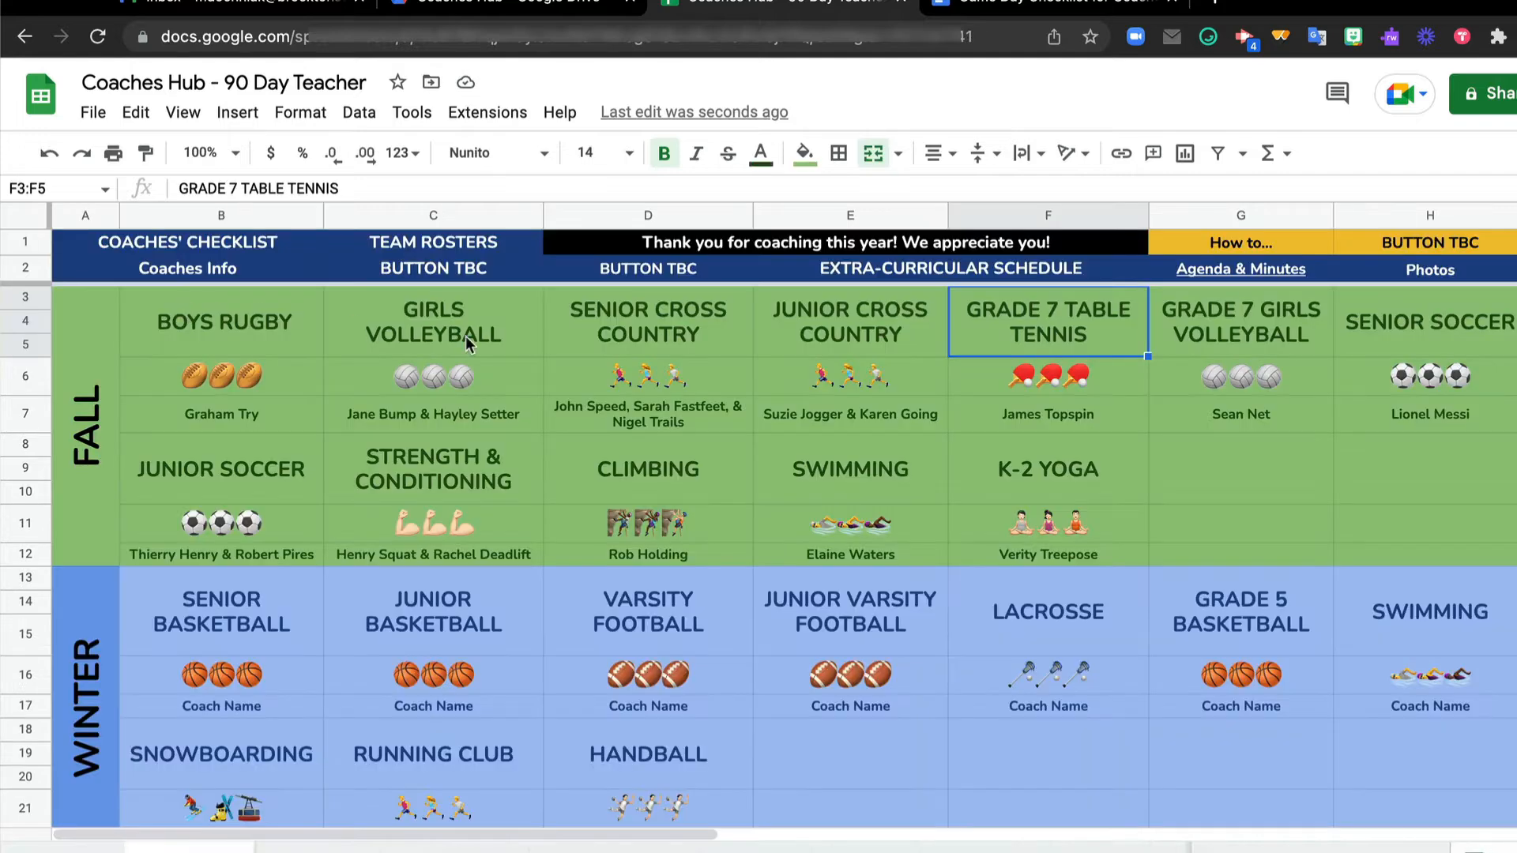
Examine the Winter and Spring activity blocks on the Overview and return to the Fall block
scroll(829, 447, "down", 3)
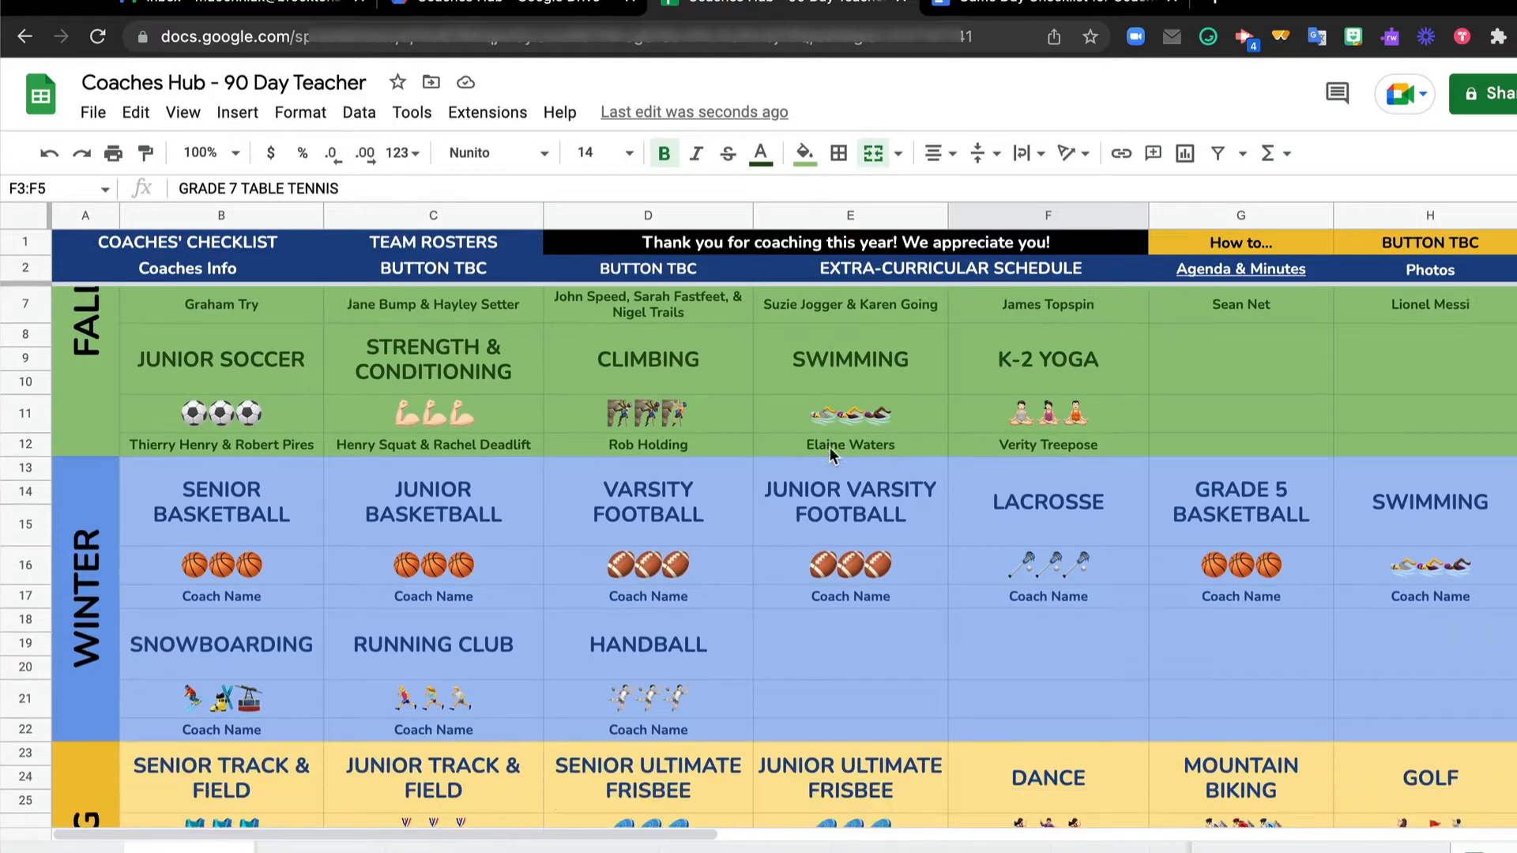
scroll(829, 447, "down", 2)
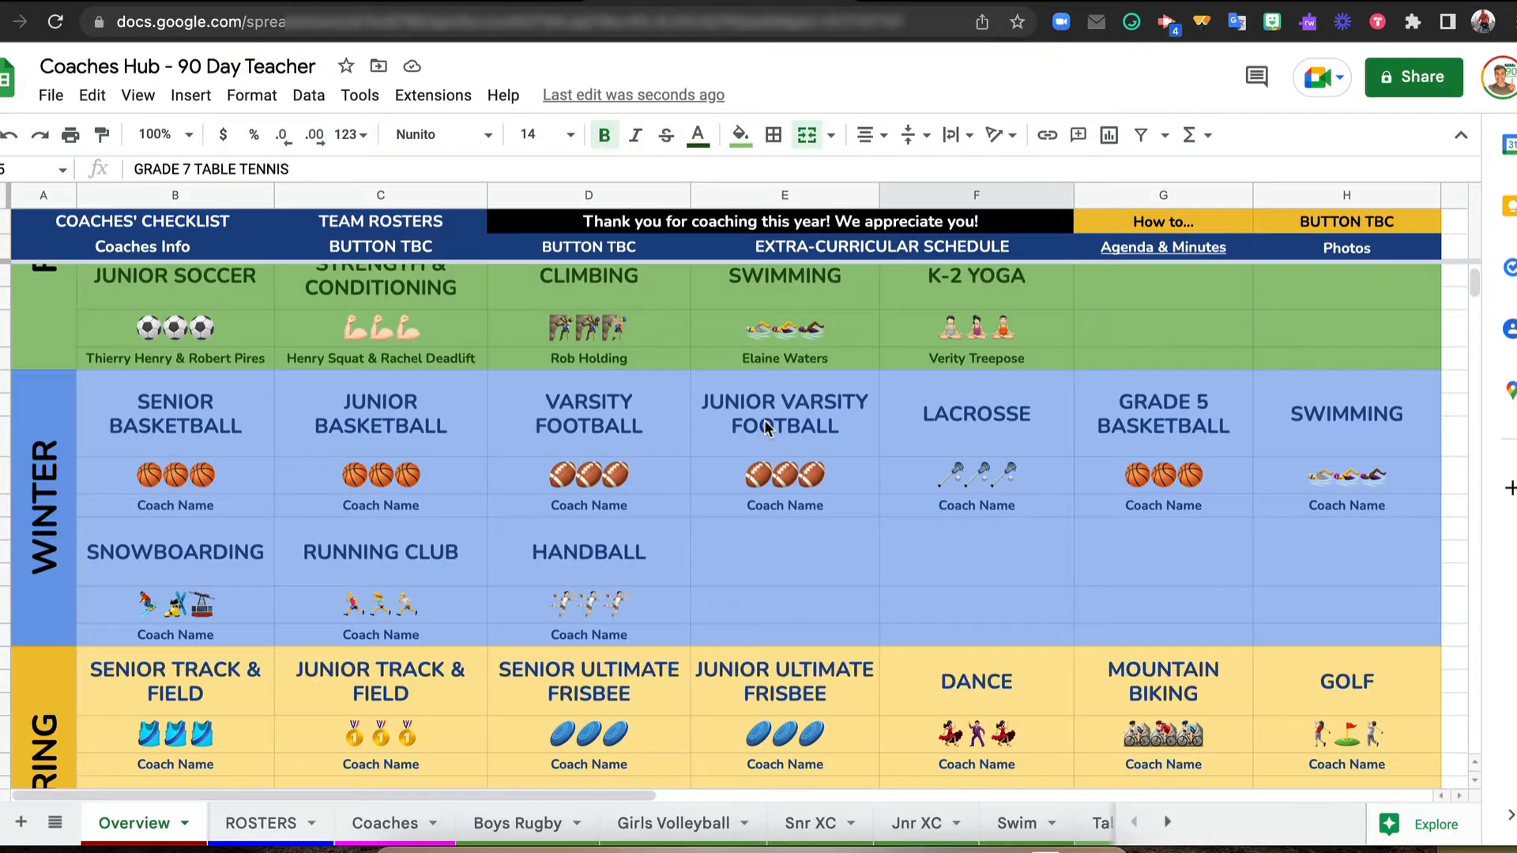
scroll(767, 429, "down", 1)
scroll(767, 429, "down", 1)
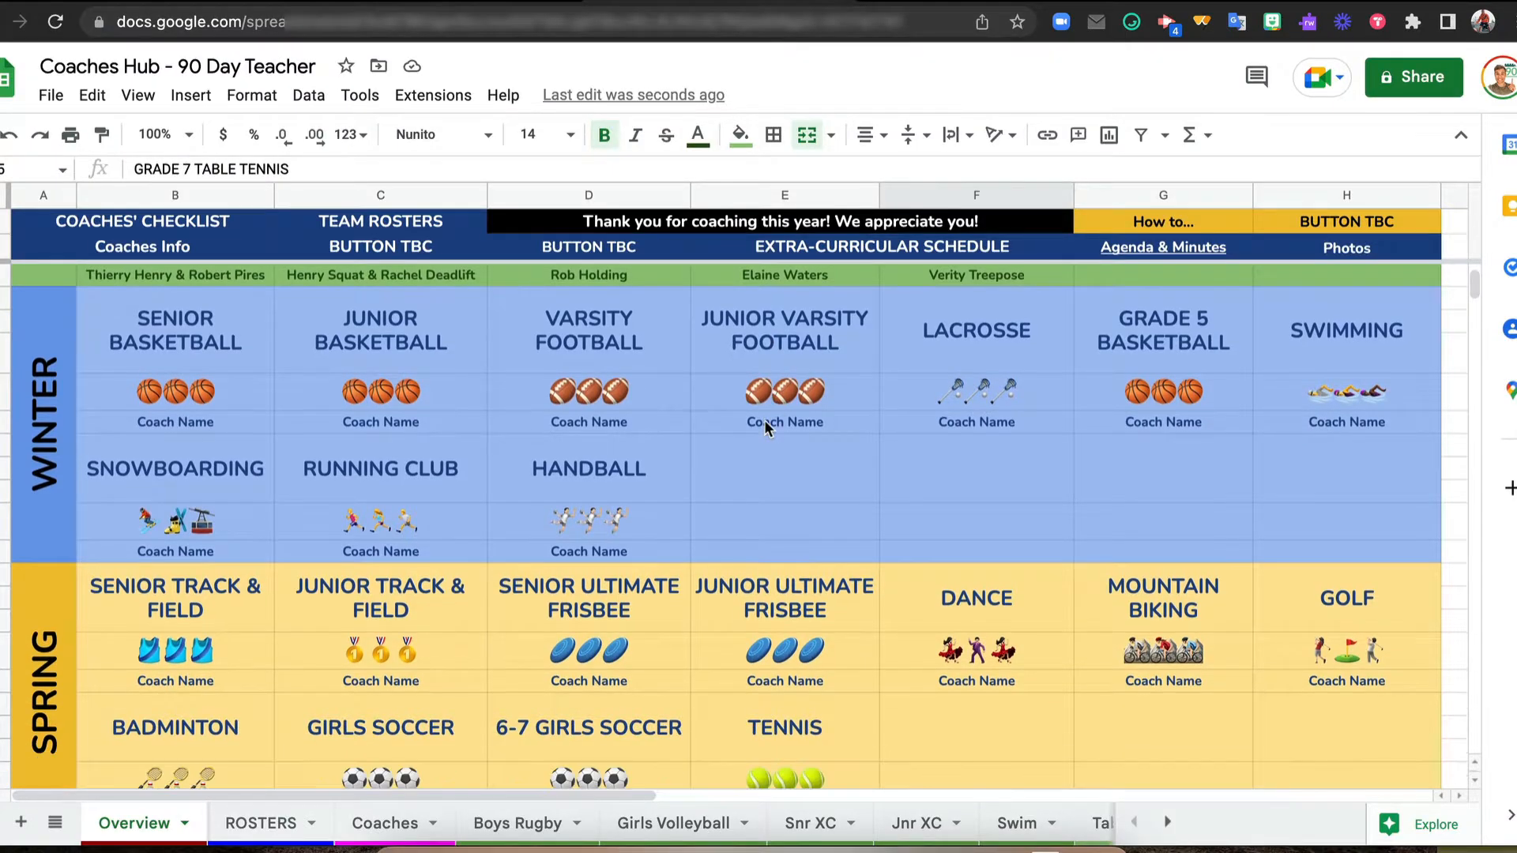
scroll(765, 429, "up", 5)
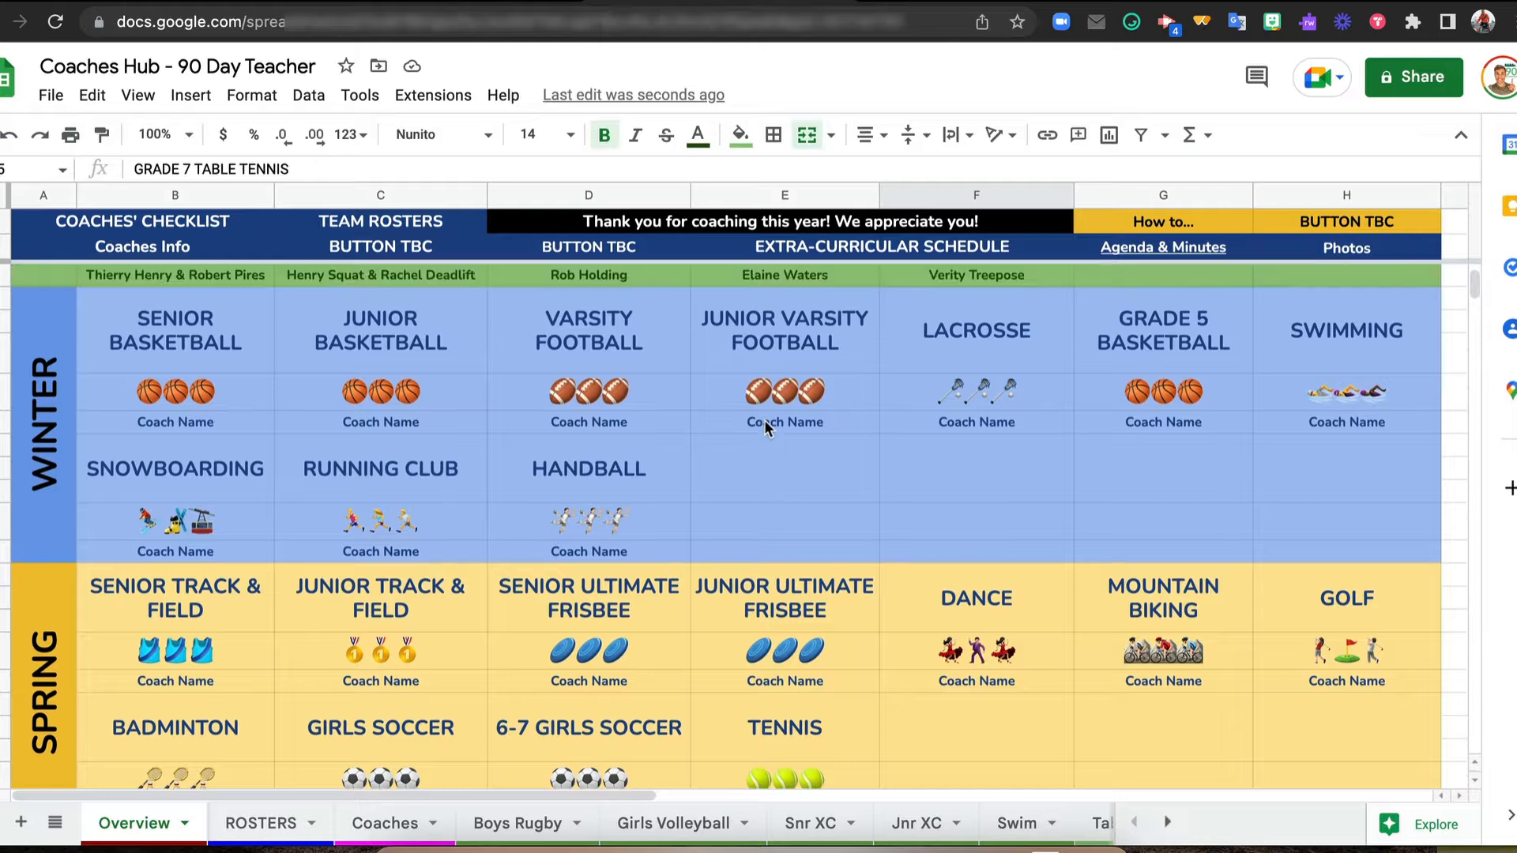
scroll(765, 428, "up", 1)
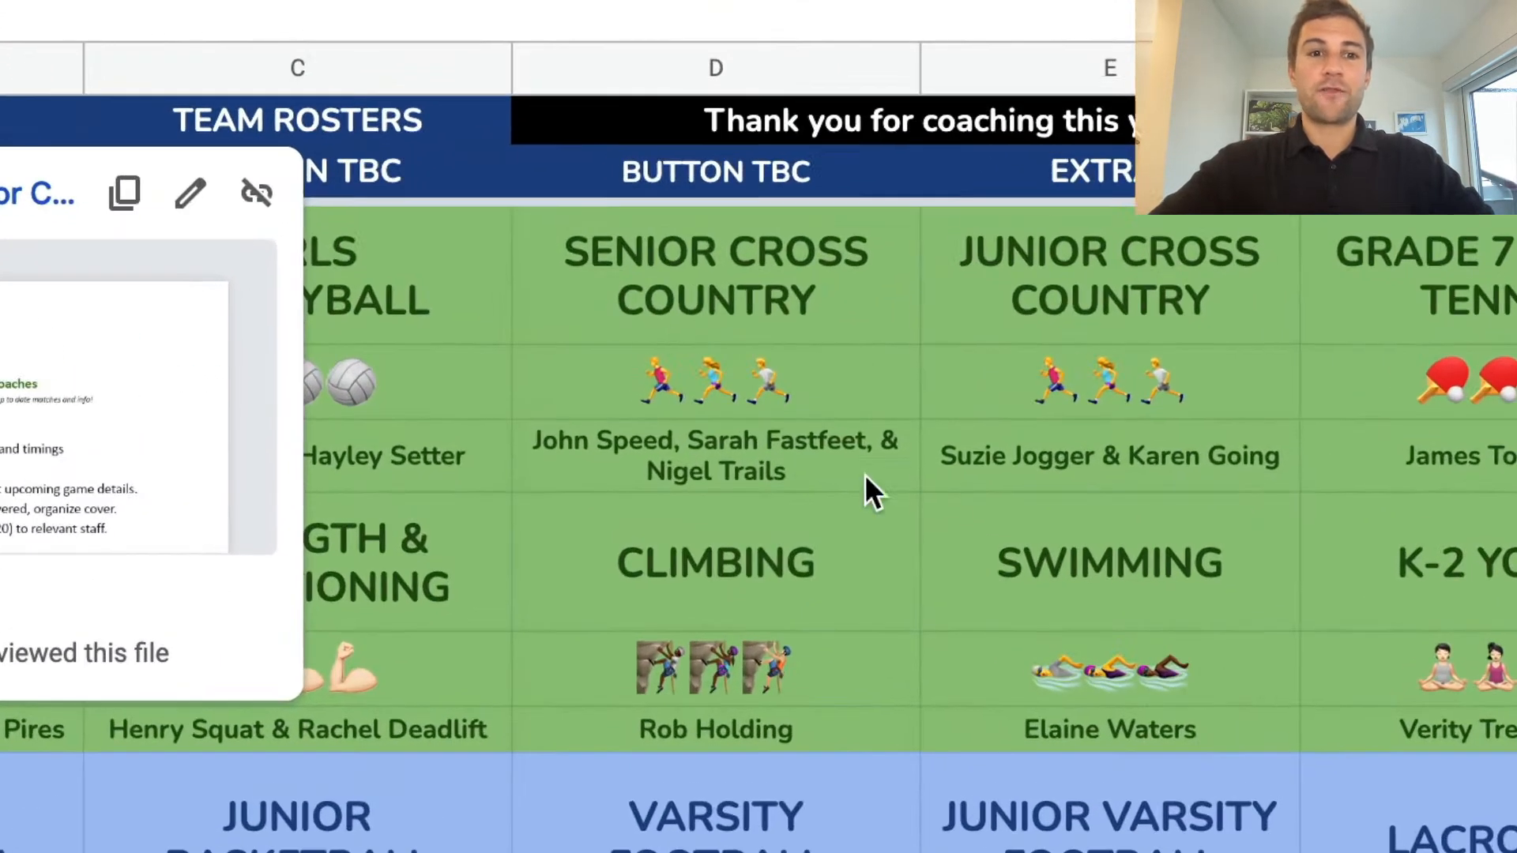
Check the sheet links on the Fall activity cells, from Girls Volleyball through Grade 7 Table Tennis and Boys Rugby
left_click(442, 309)
left_click(687, 286)
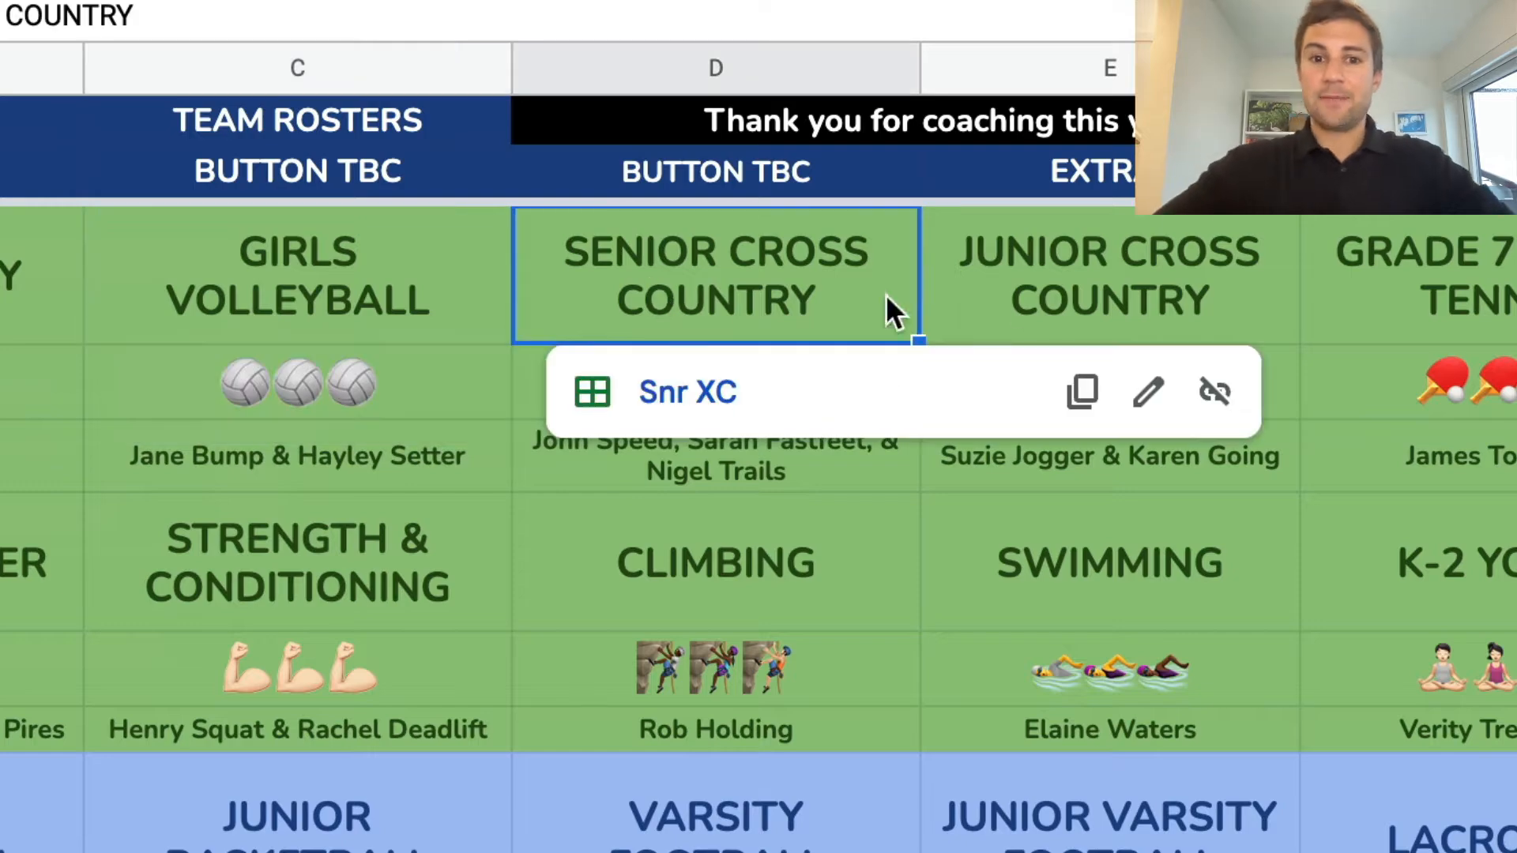
left_click(1056, 285)
left_click(1476, 278)
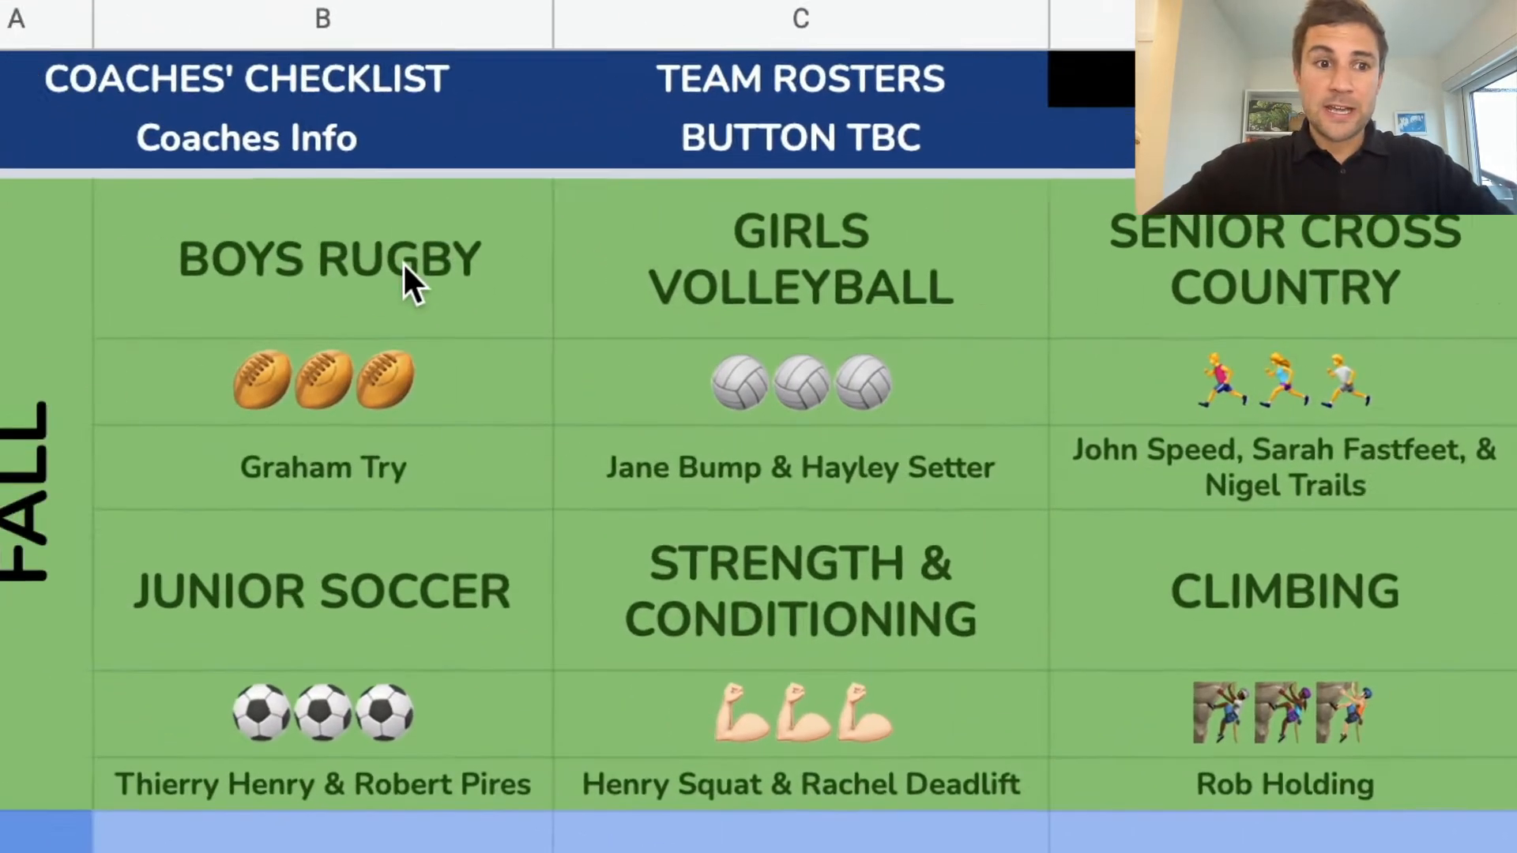
left_click(515, 259)
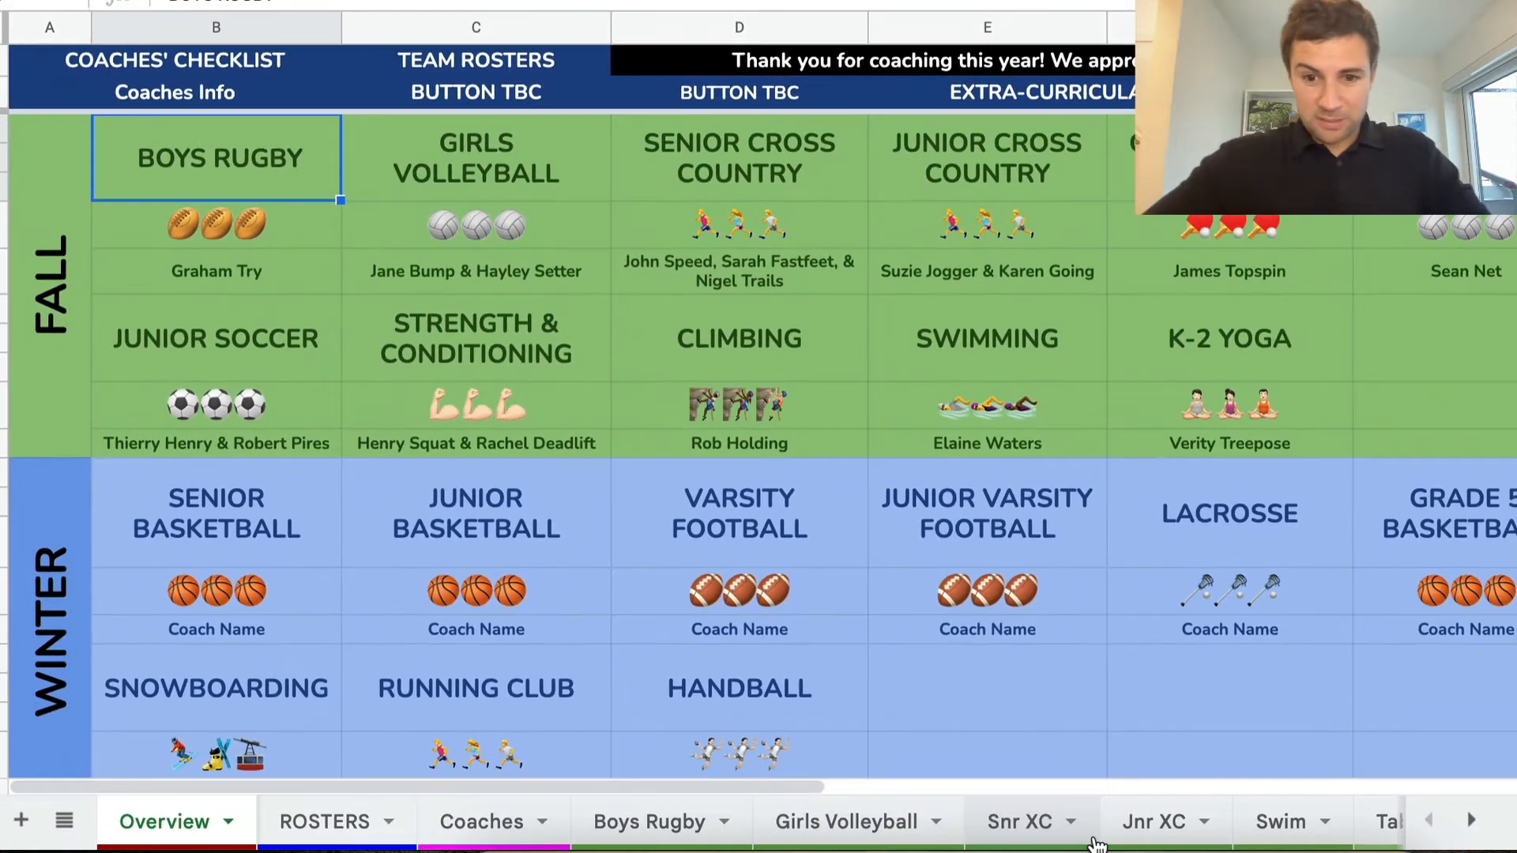
Browse the workbook's sheets and look through the full list of all sheets, closing the list when done
scroll(1097, 844, "right", 10)
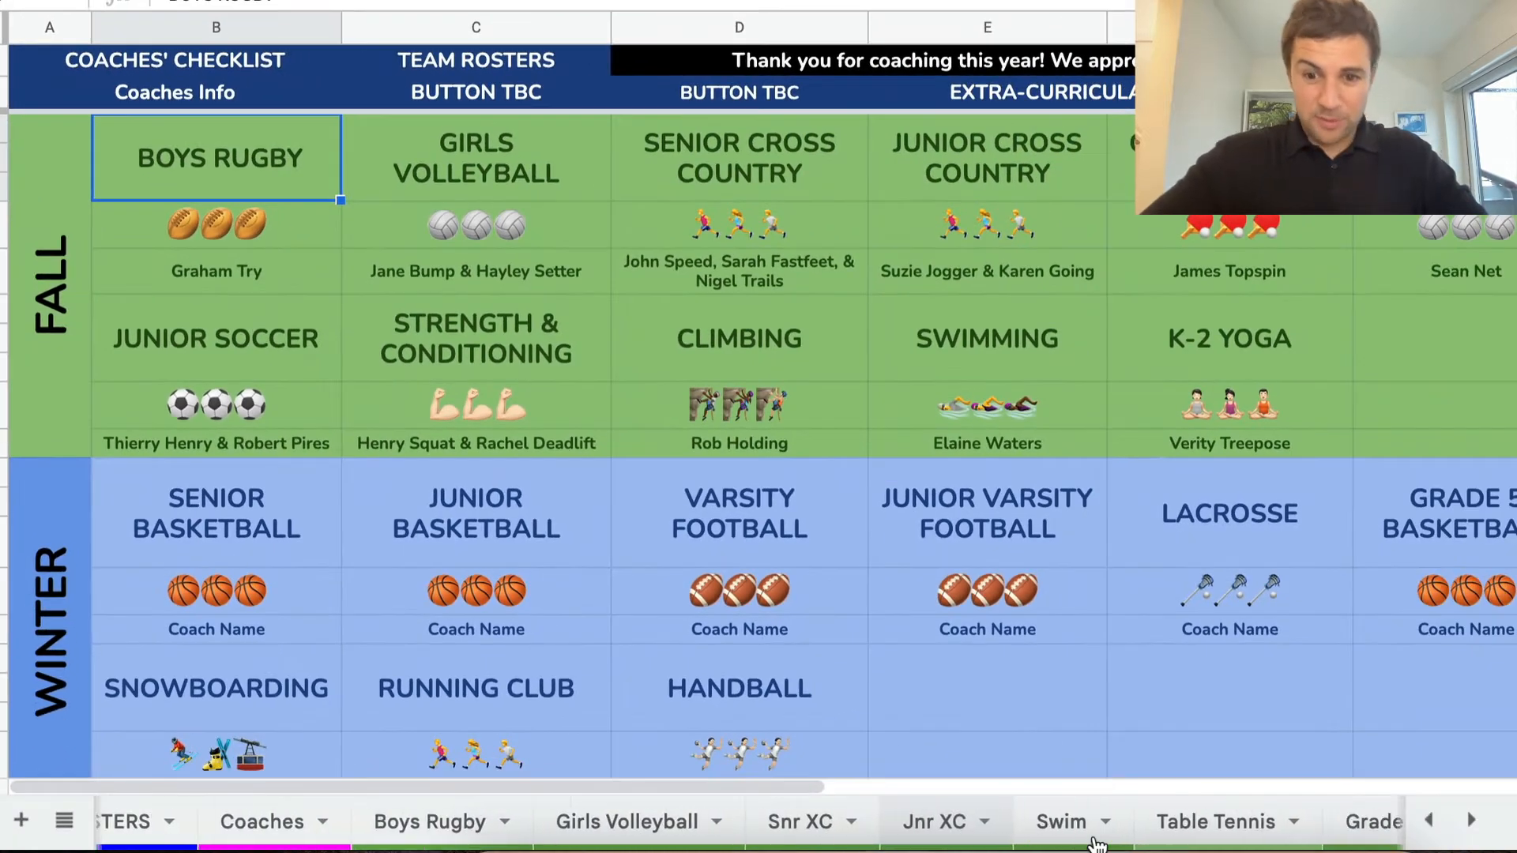
scroll(1096, 844, "left", 10)
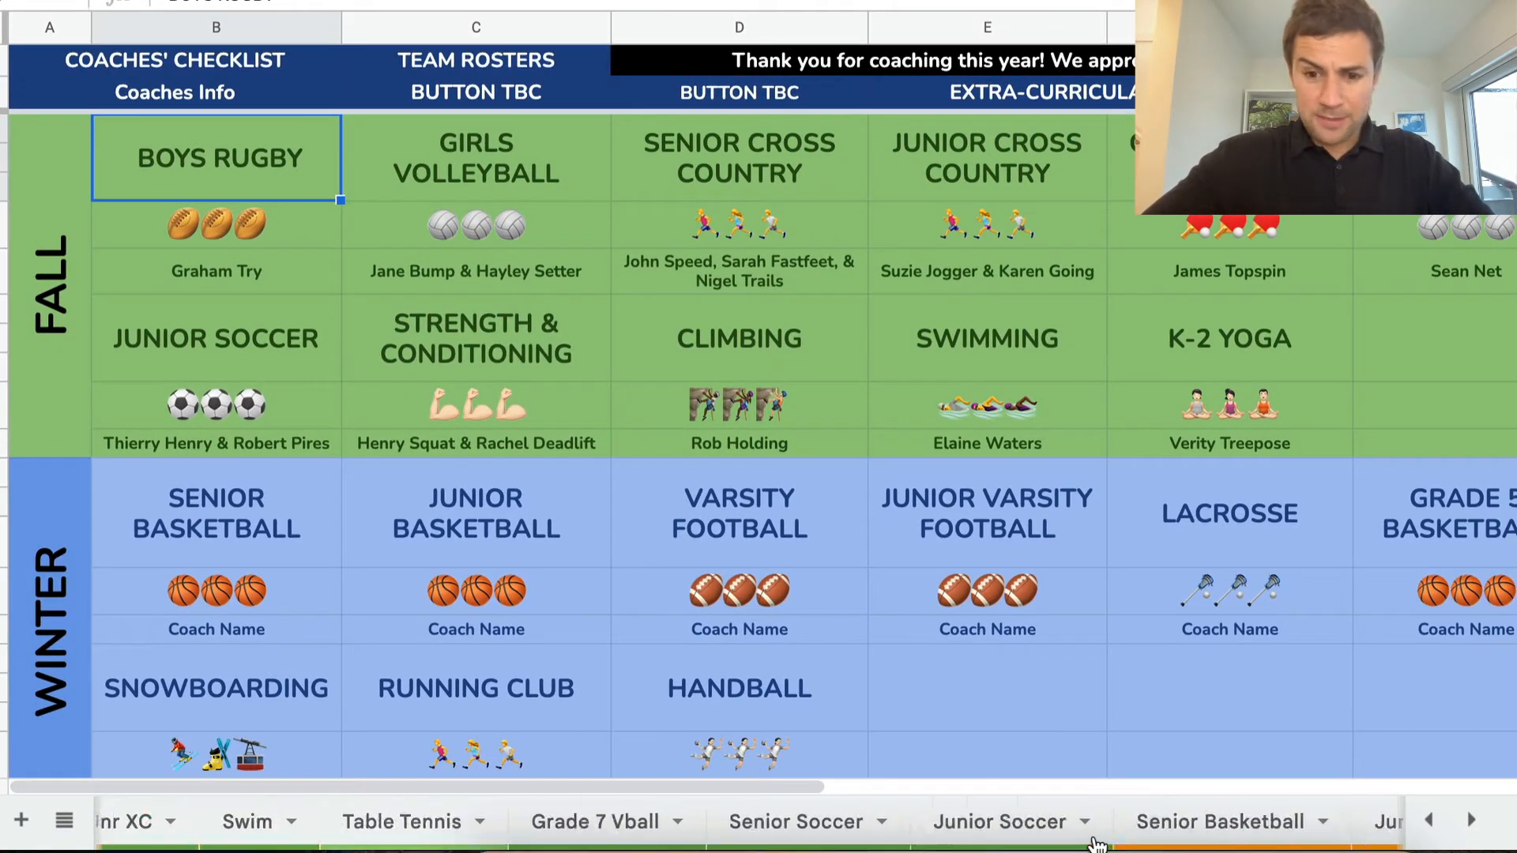
left_click(63, 823)
scroll(187, 674, "down", 2)
scroll(187, 675, "down", 10)
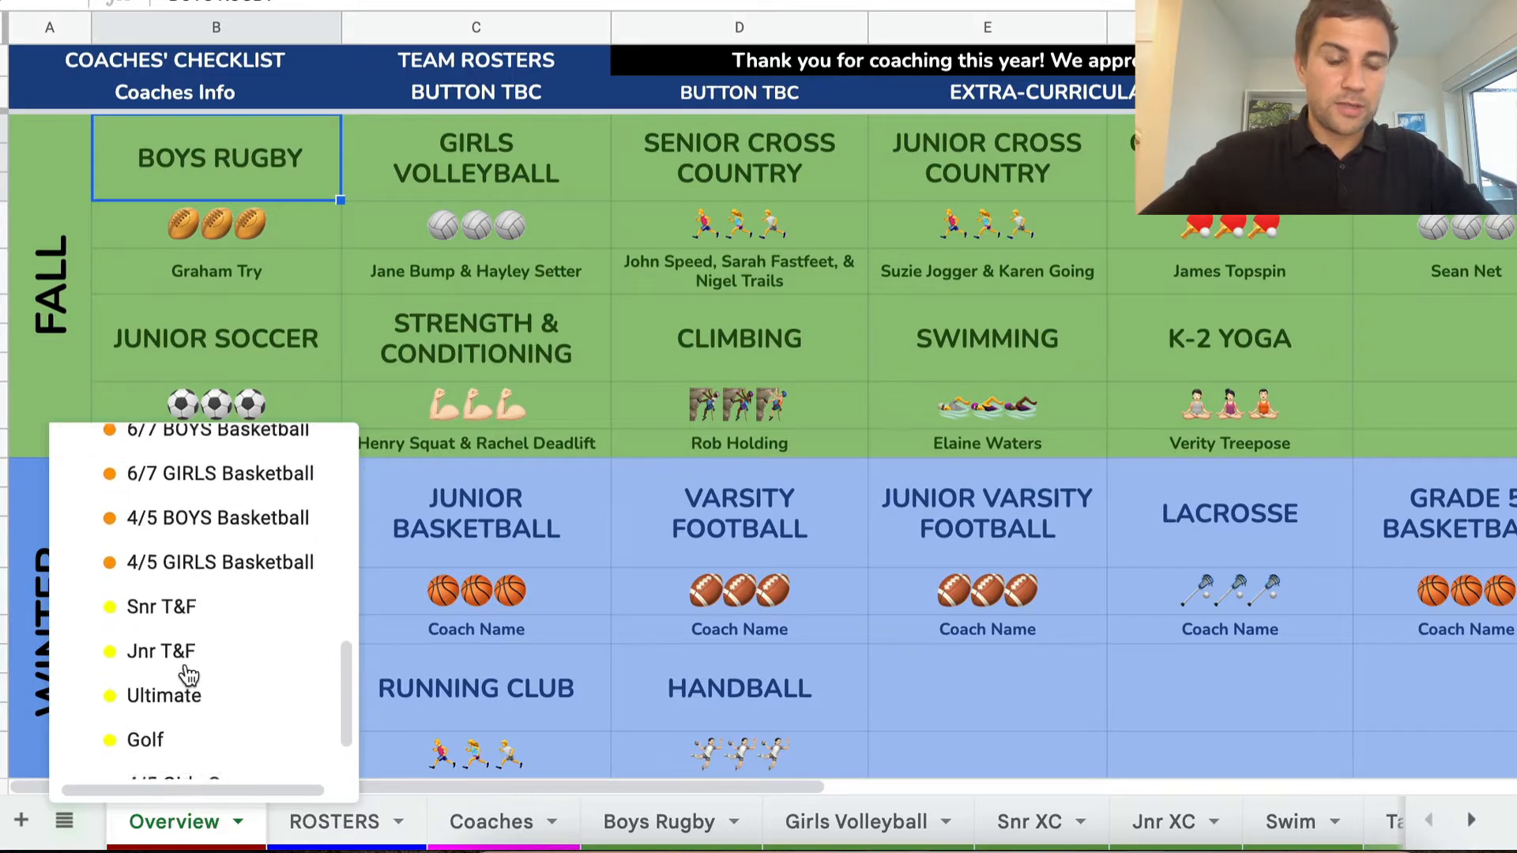
scroll(186, 677, "up", 15)
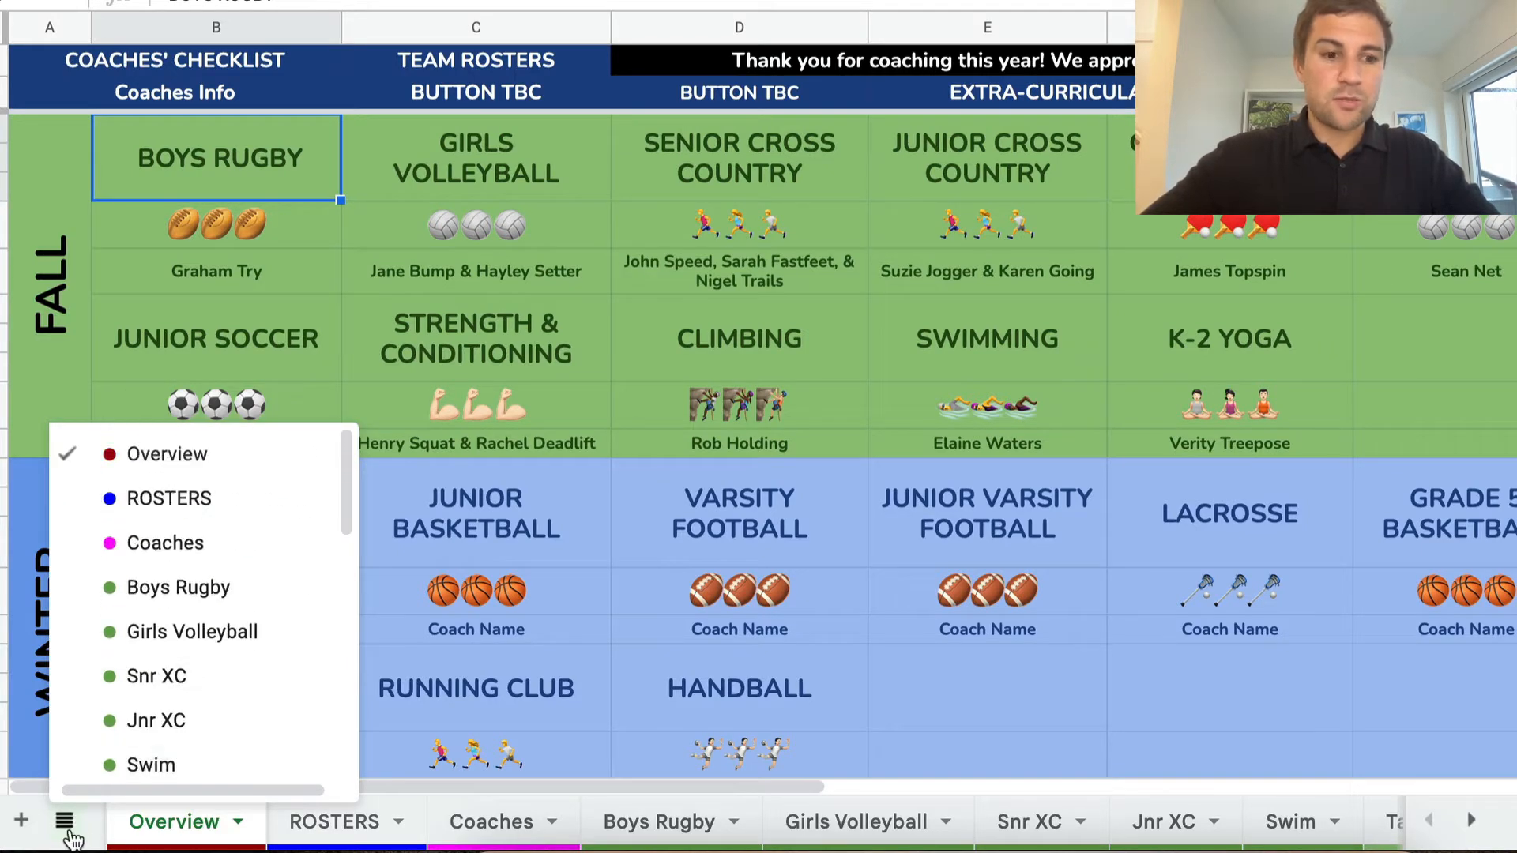
left_click(68, 832)
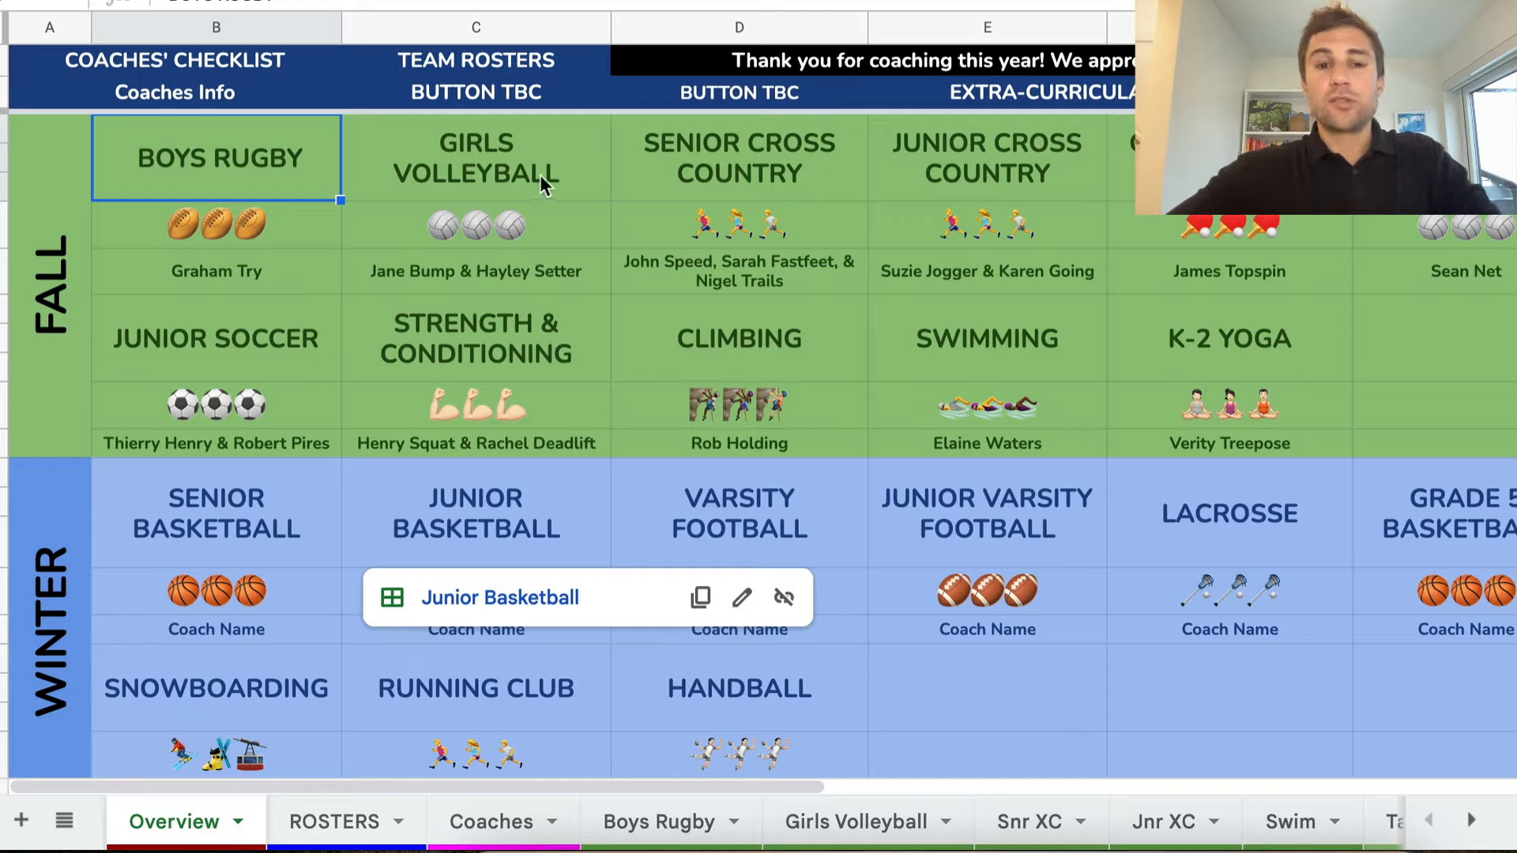
Follow the Girls Volleyball link to its team sheet and return to the Overview through the hub link
mouse_move(631, 182)
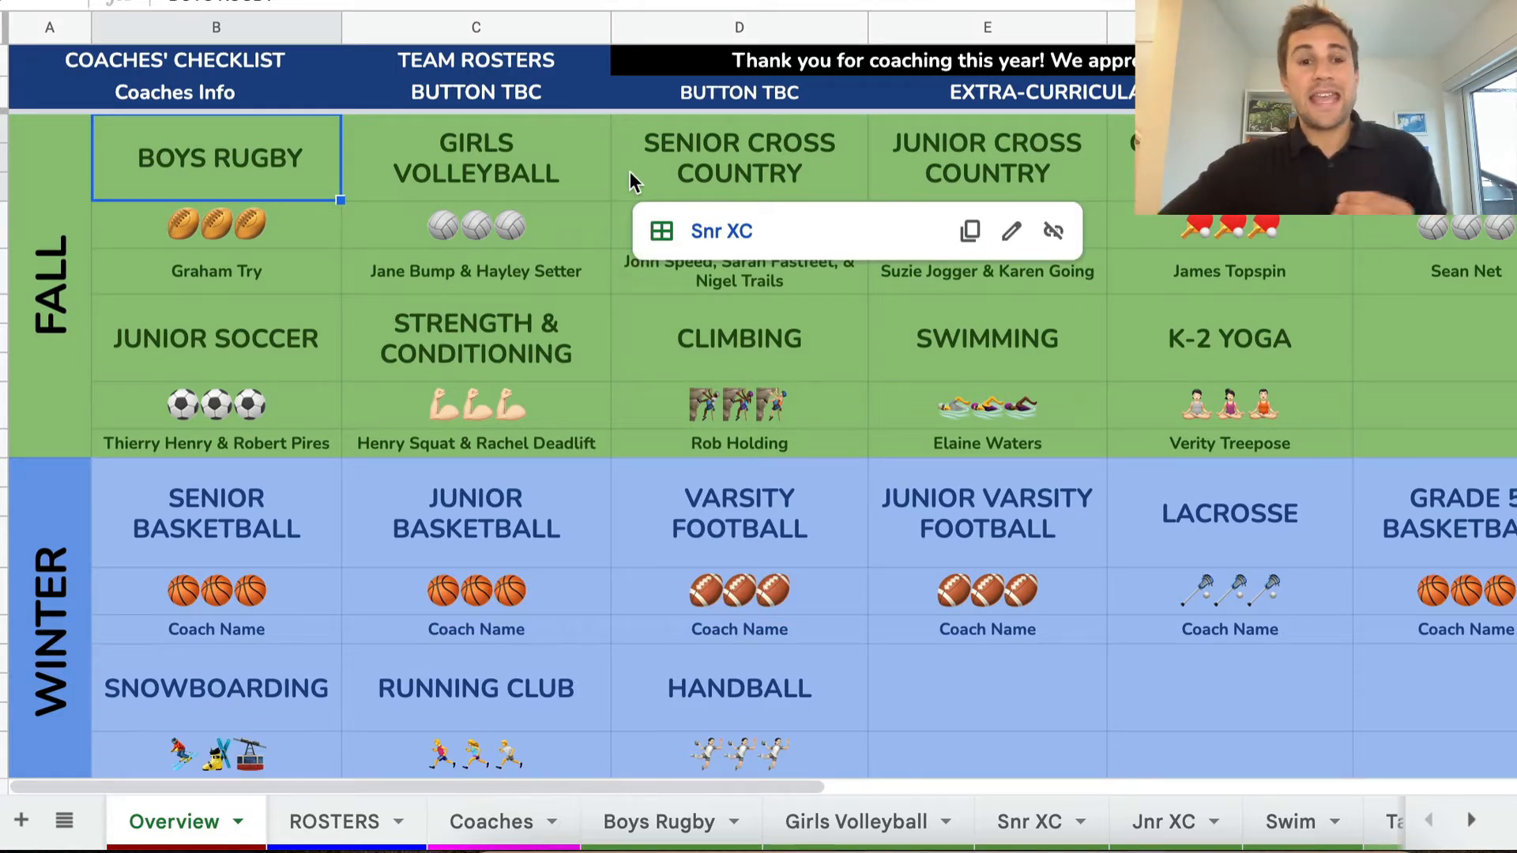
mouse_move(515, 188)
left_click(498, 230)
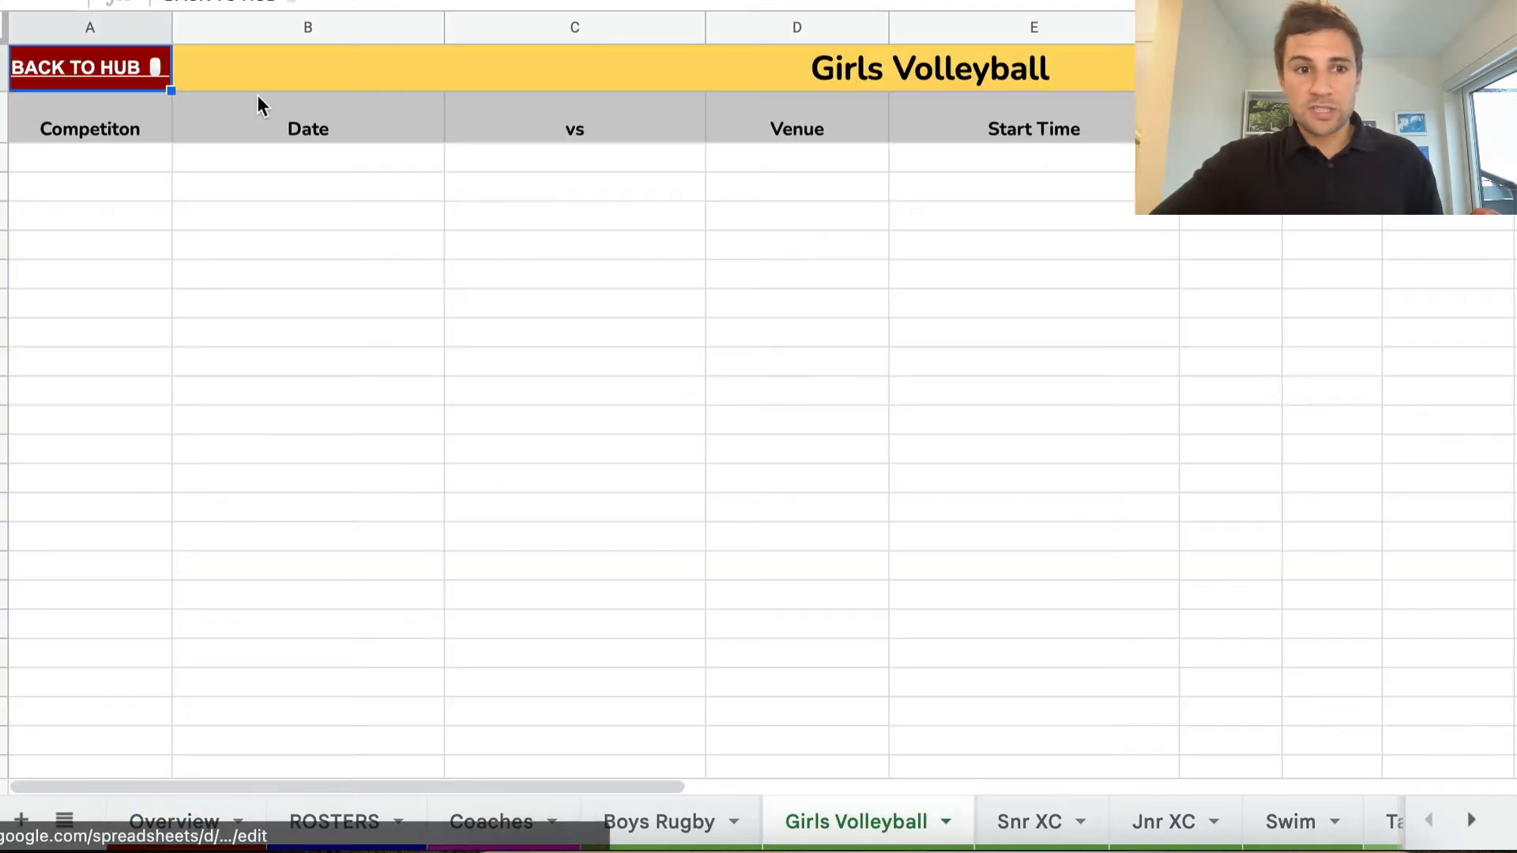
mouse_move(122, 68)
left_click(136, 122)
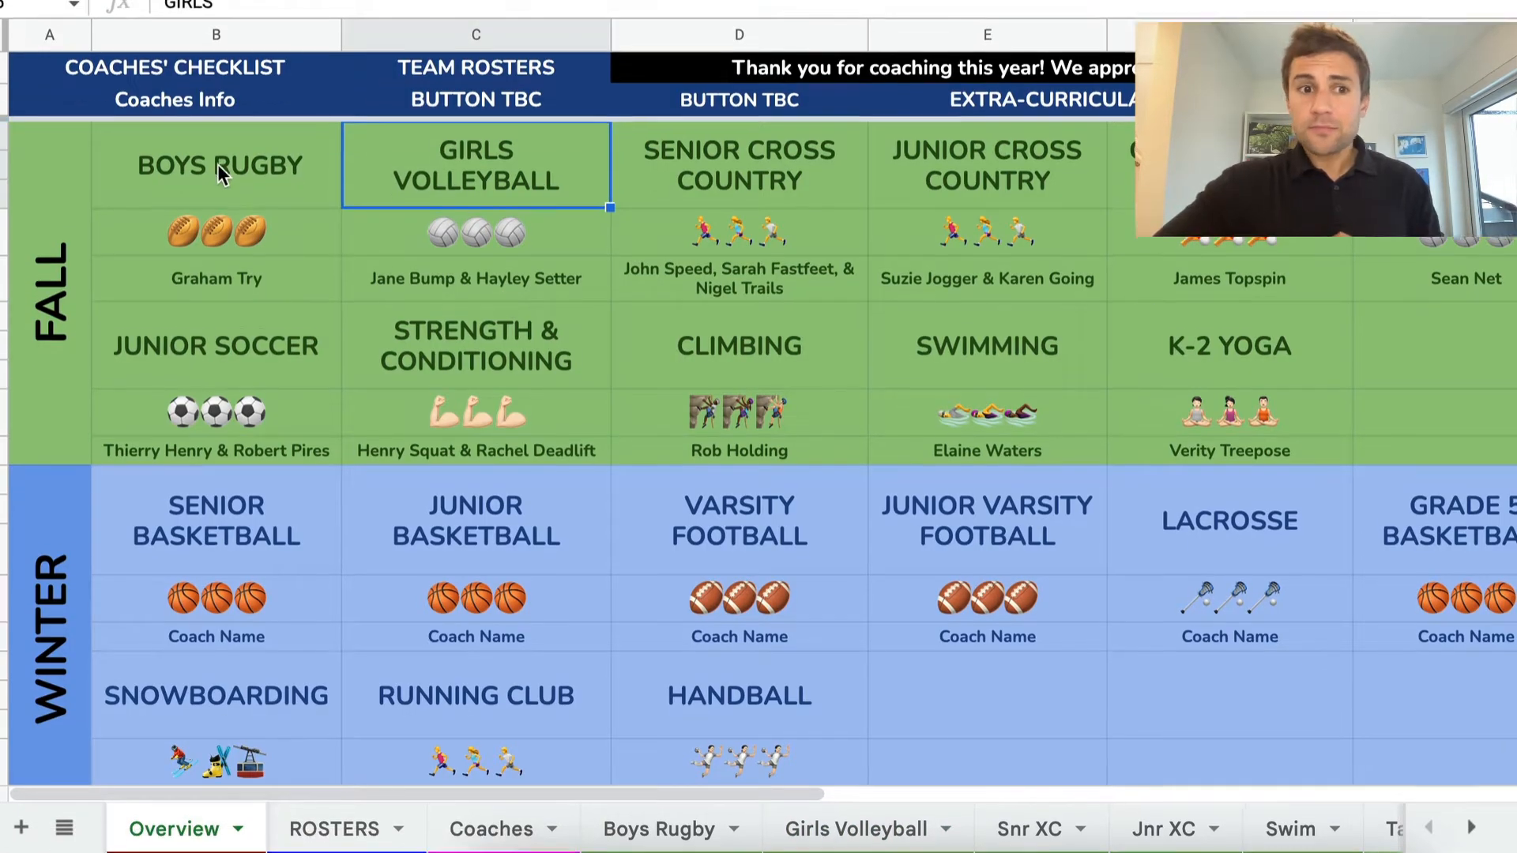
Link the Boys Rugby cell on the Overview to the Boys Rugby sheet
left_click(213, 157)
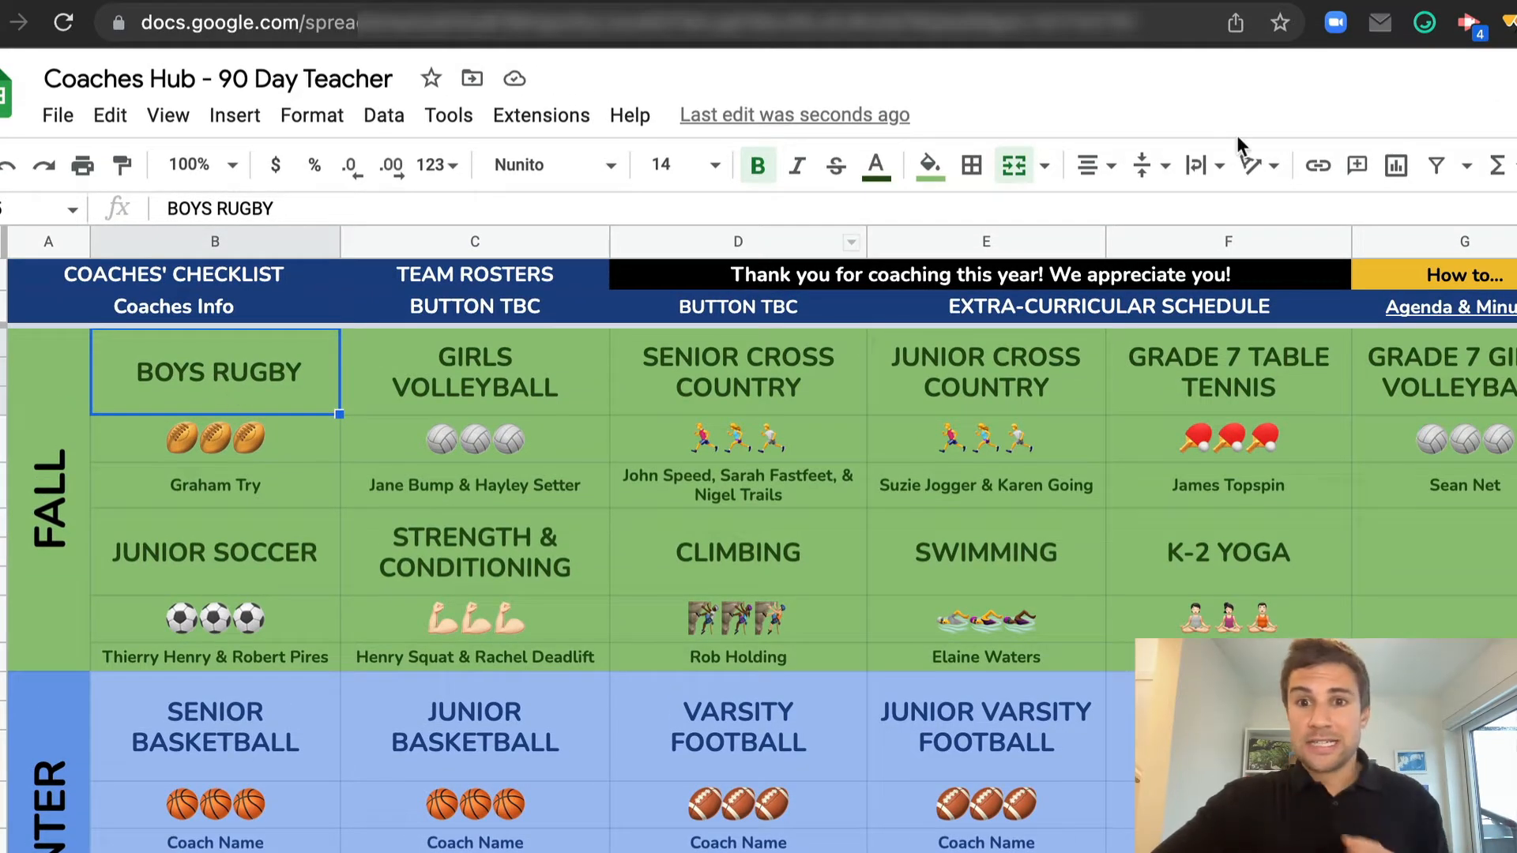
left_click(1318, 167)
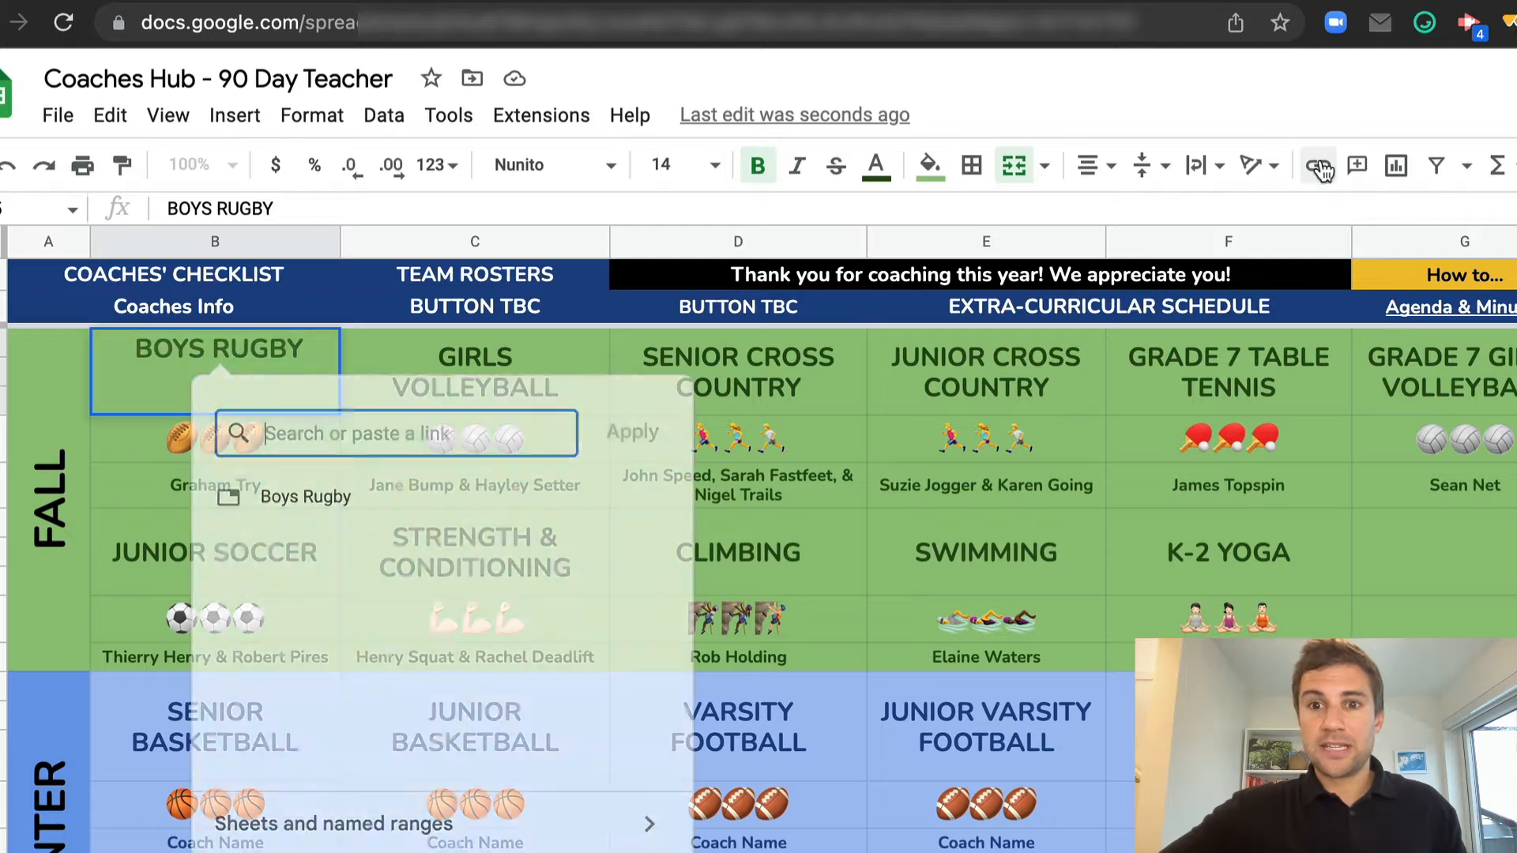
left_click(469, 826)
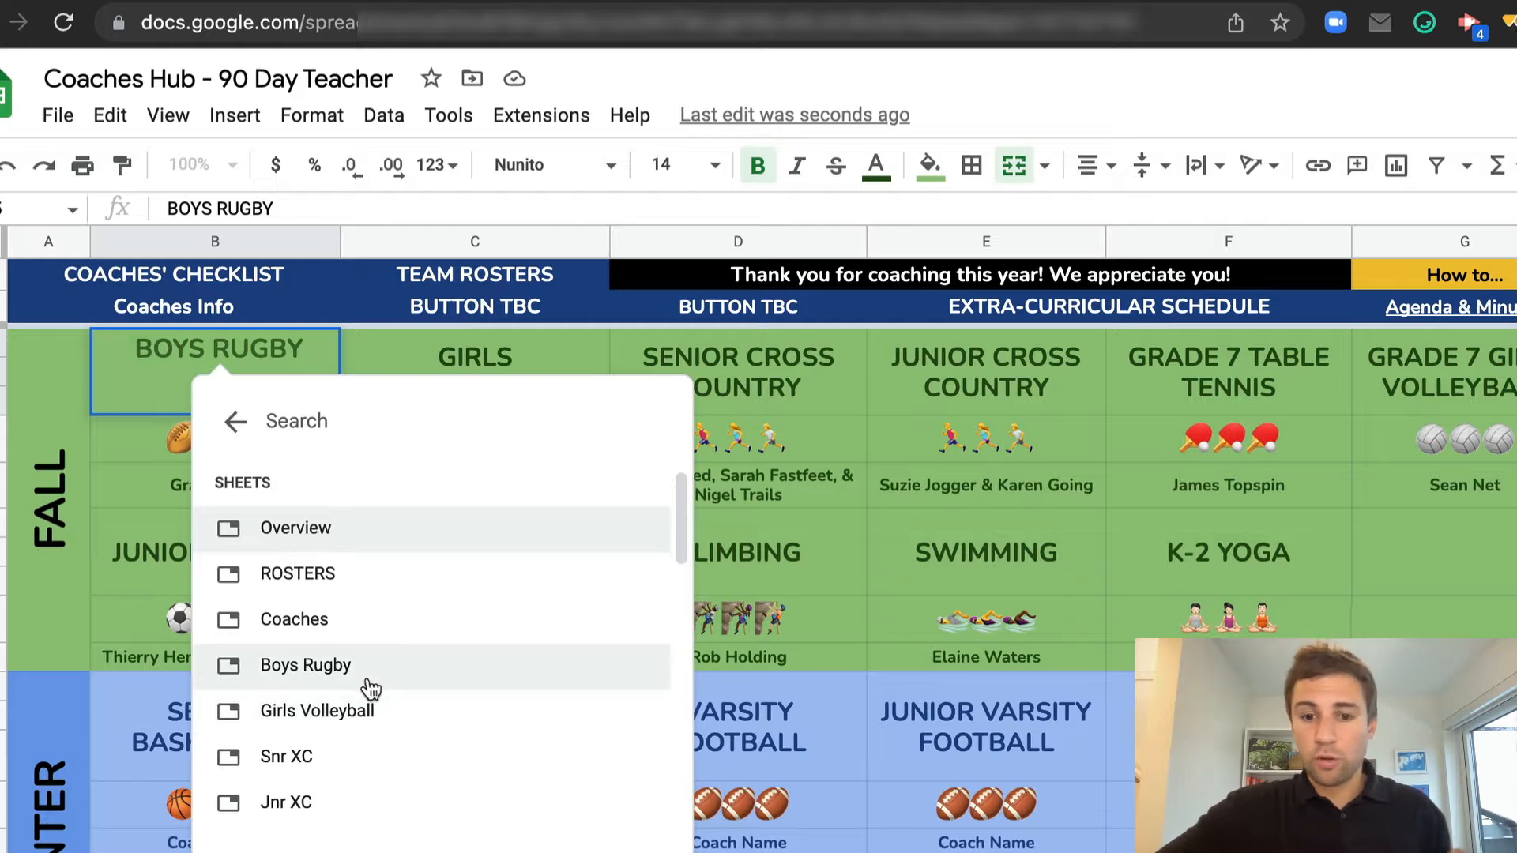
left_click(311, 672)
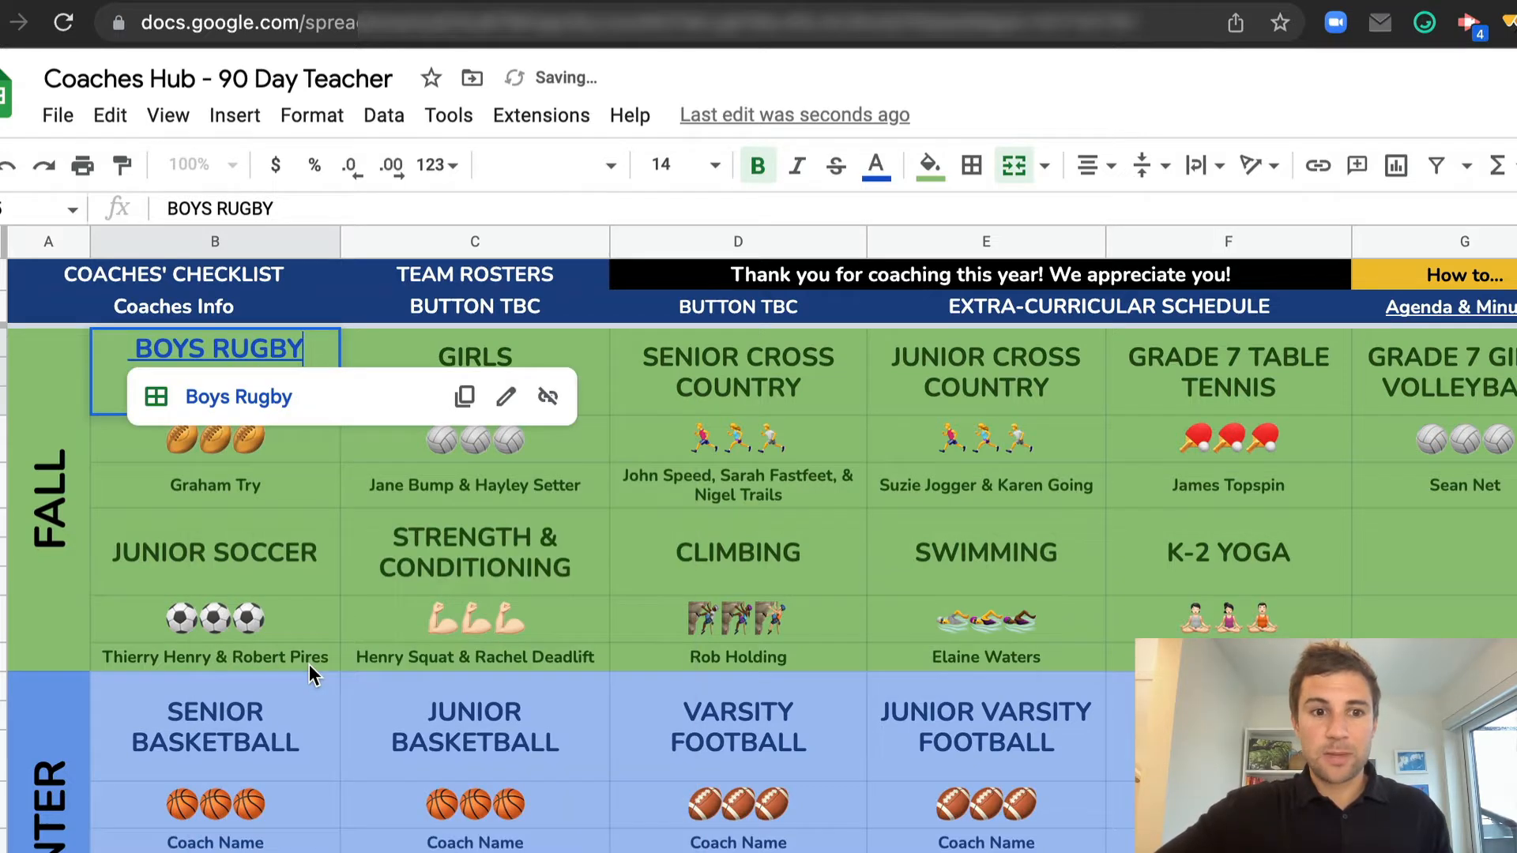
left_click(508, 522)
left_click(312, 390)
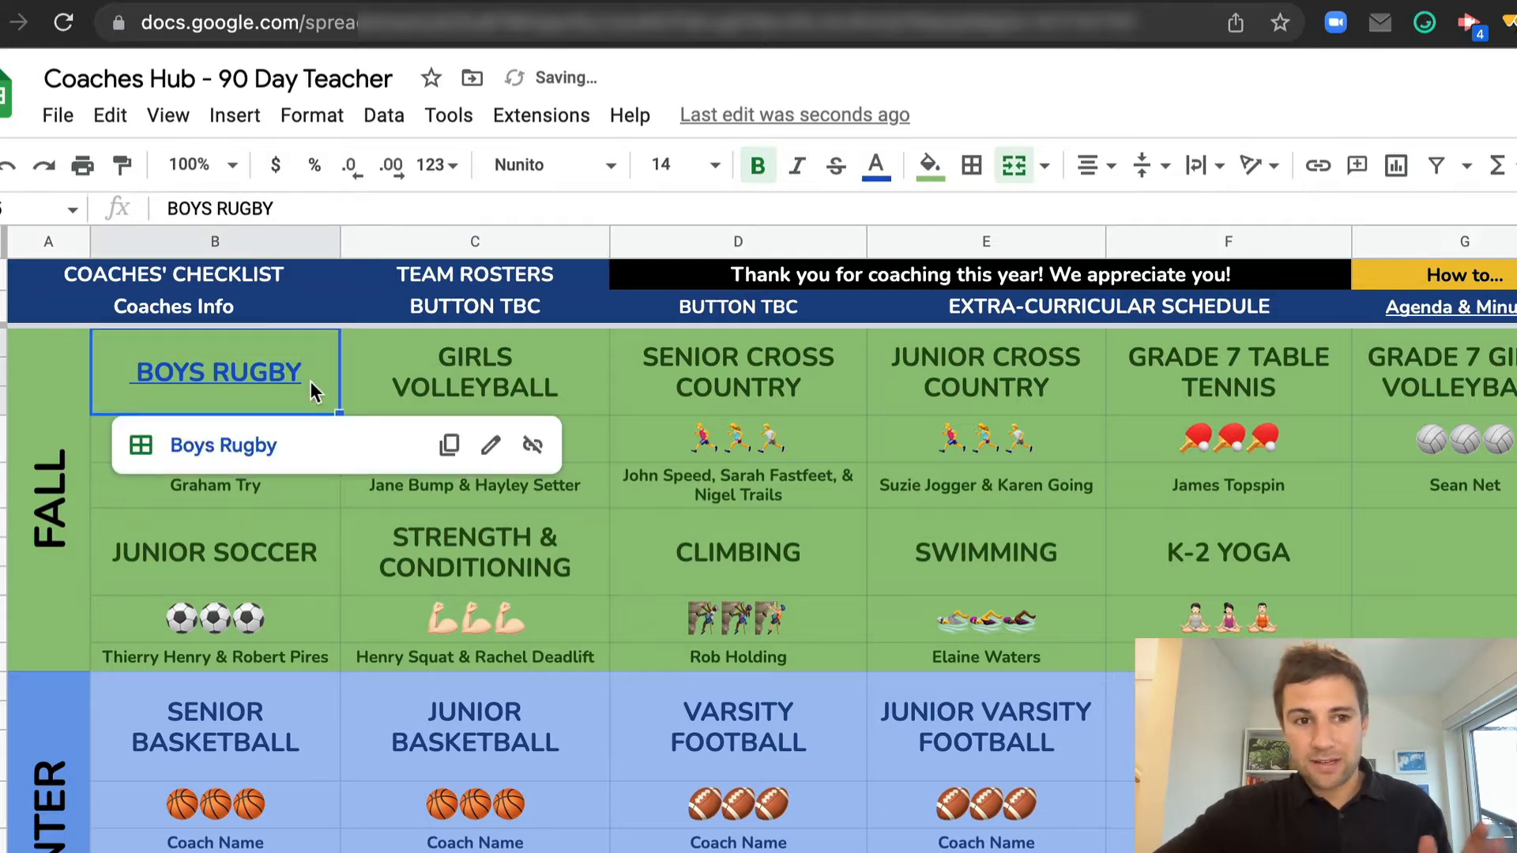
Undo the format copied onto Girls Volleyball and restore the Boys Rugby cell's dark heading style without the underline
left_click(122, 167)
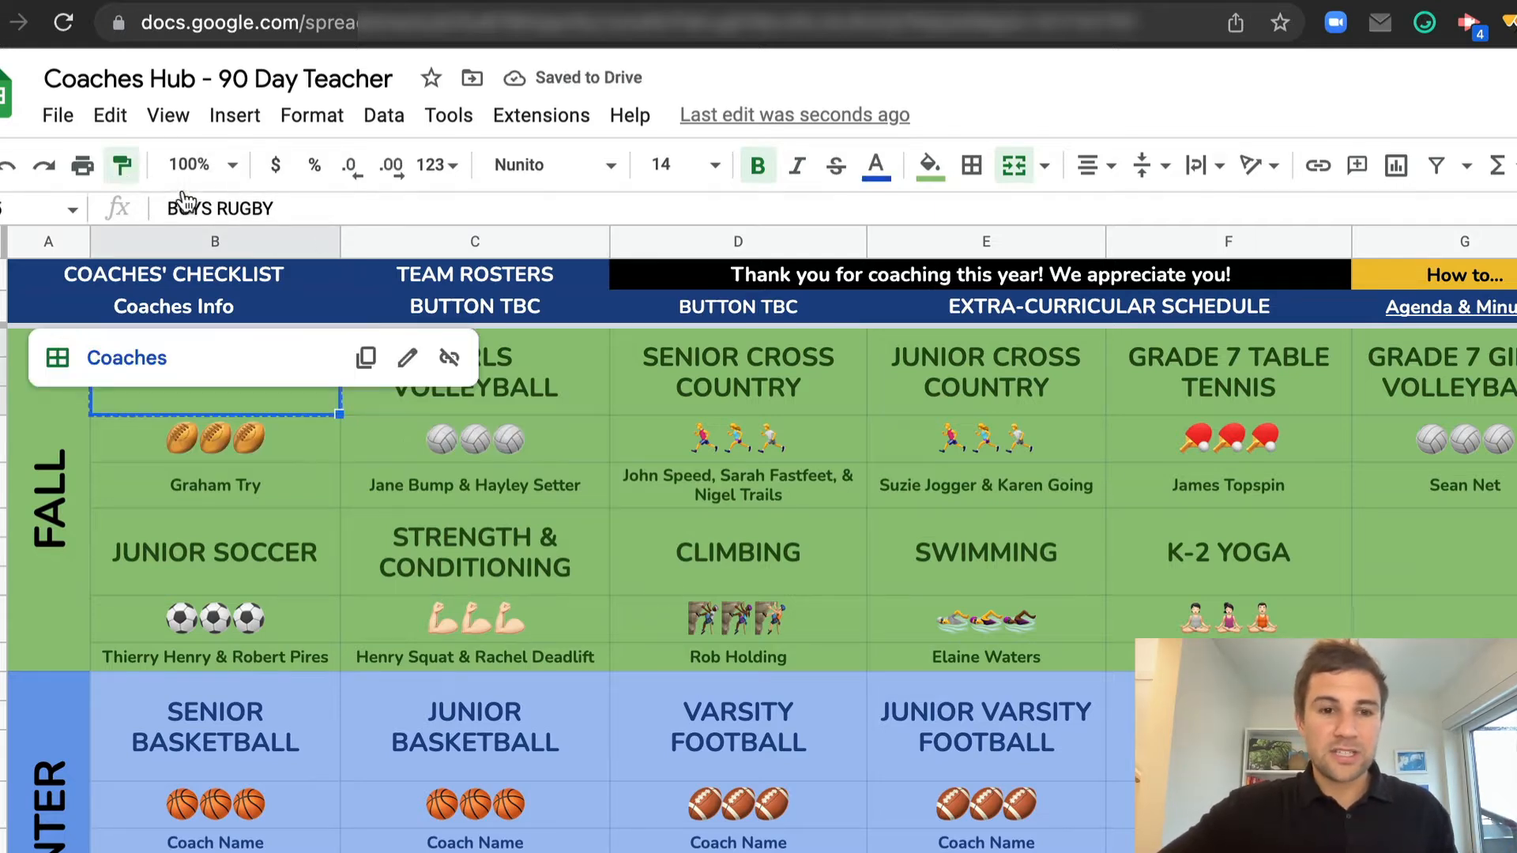
left_click(524, 382)
key("ctrl+z")
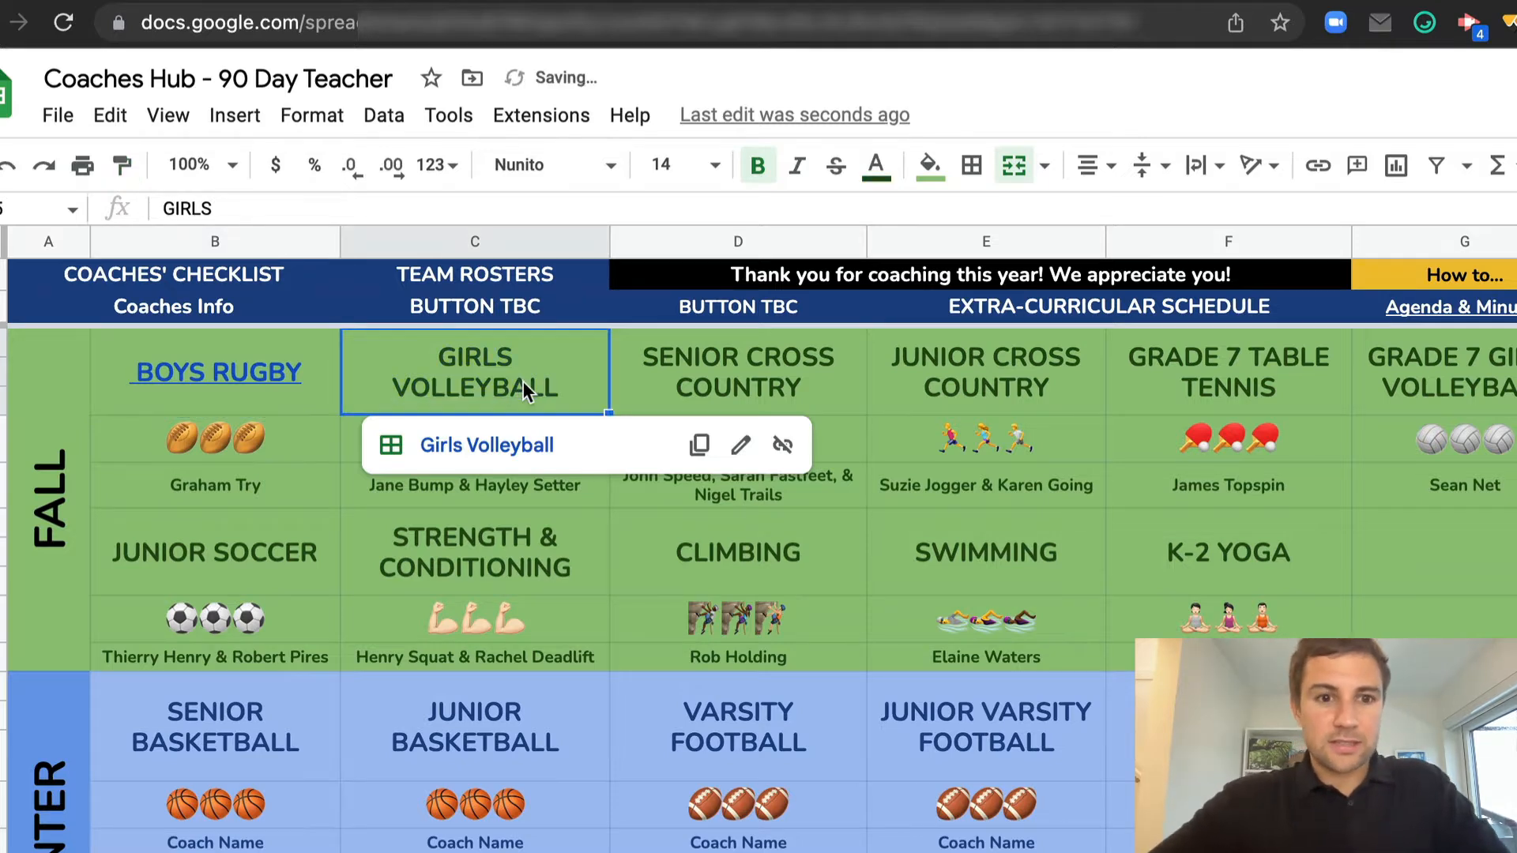
left_click(324, 347)
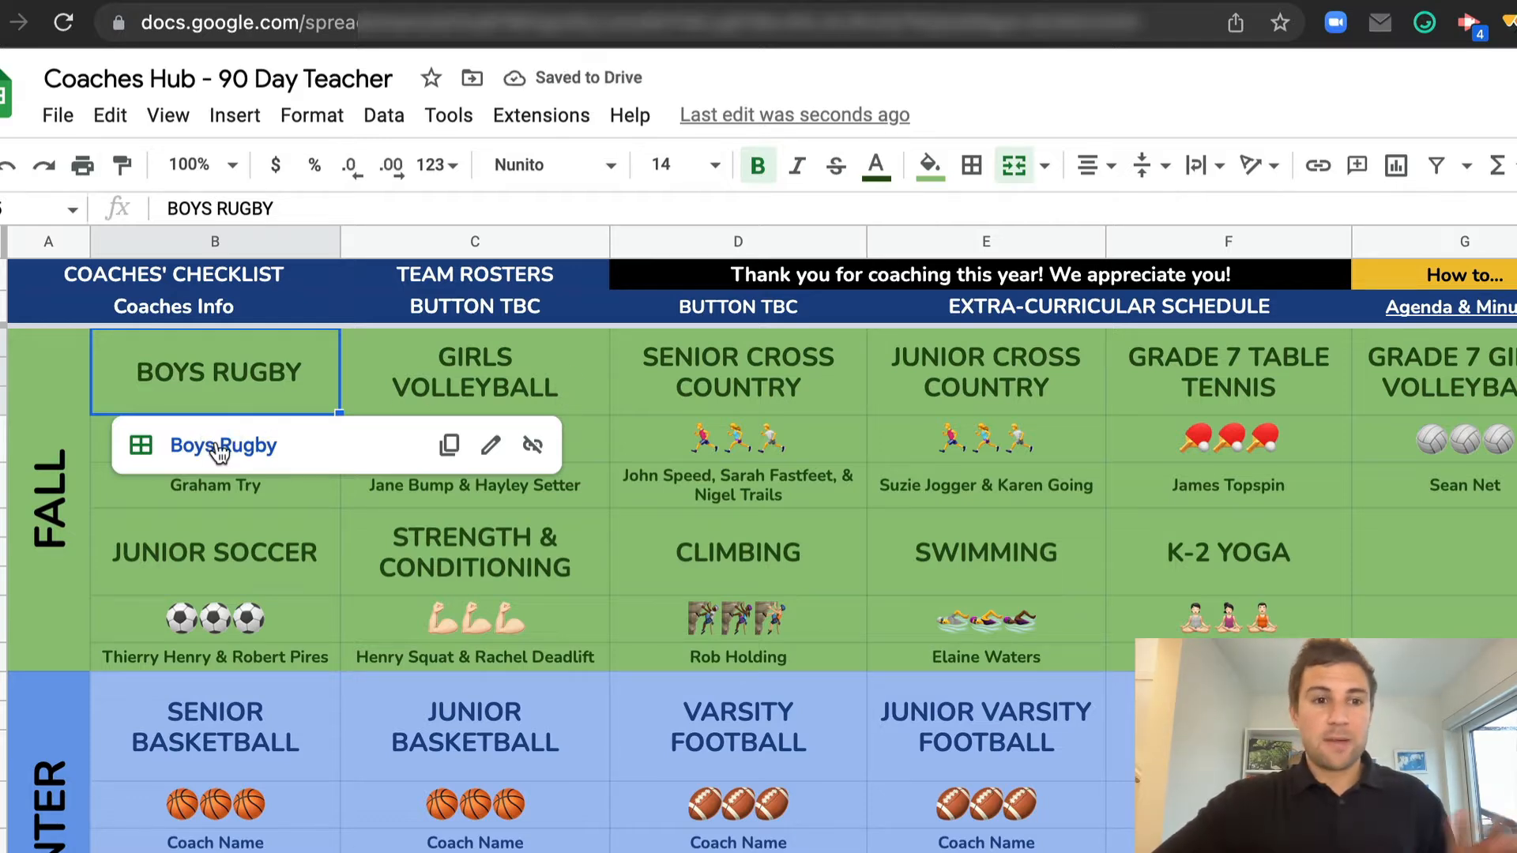
Test the Boys Rugby link and the sheet's hub link back to the Overview, ending on the Boys Rugby sheet
left_click(221, 436)
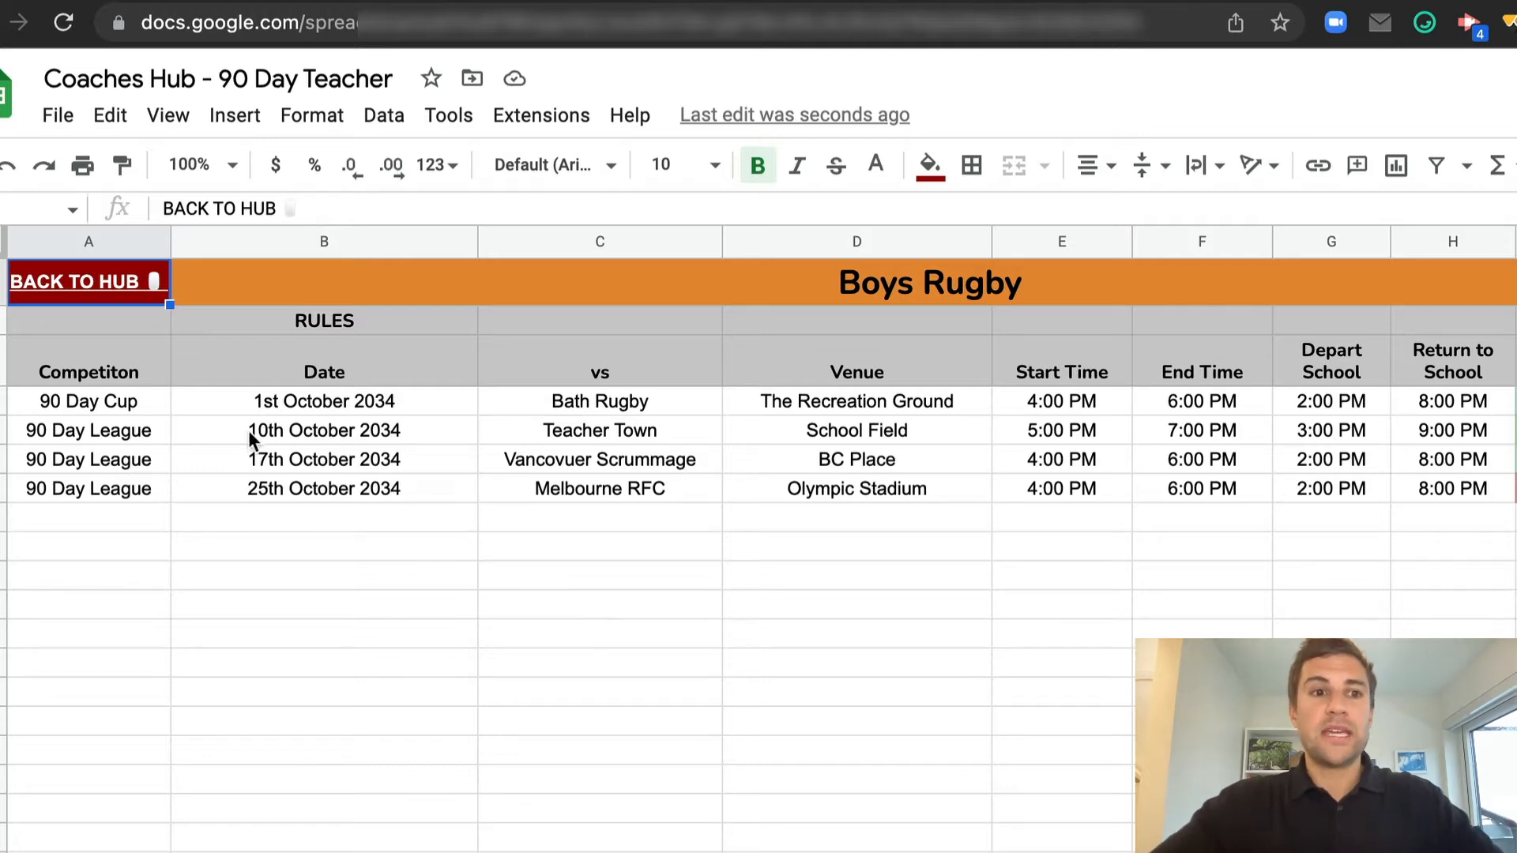
mouse_move(80, 286)
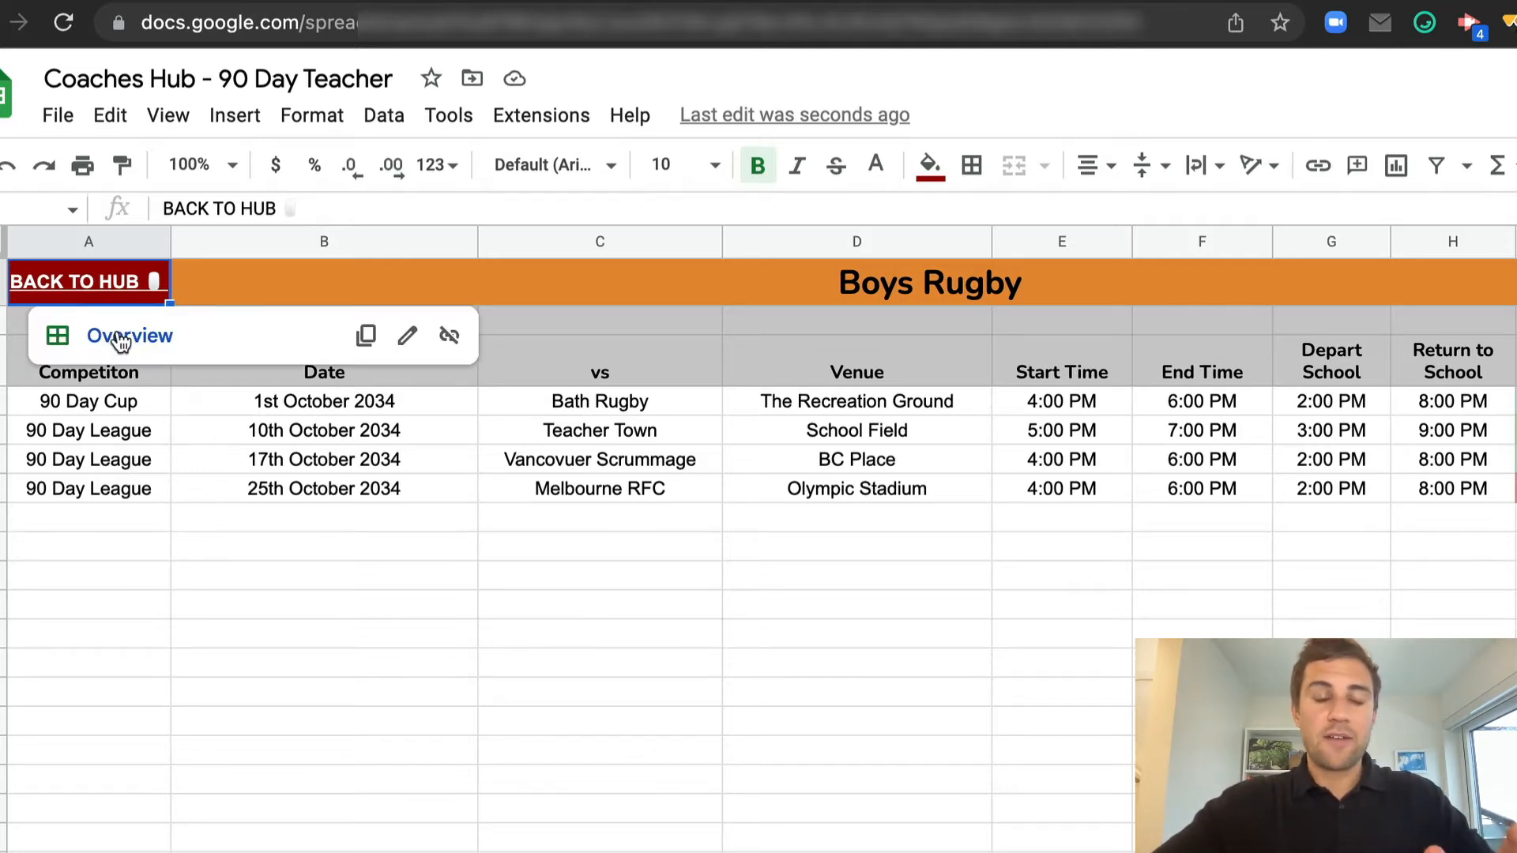
left_click(120, 339)
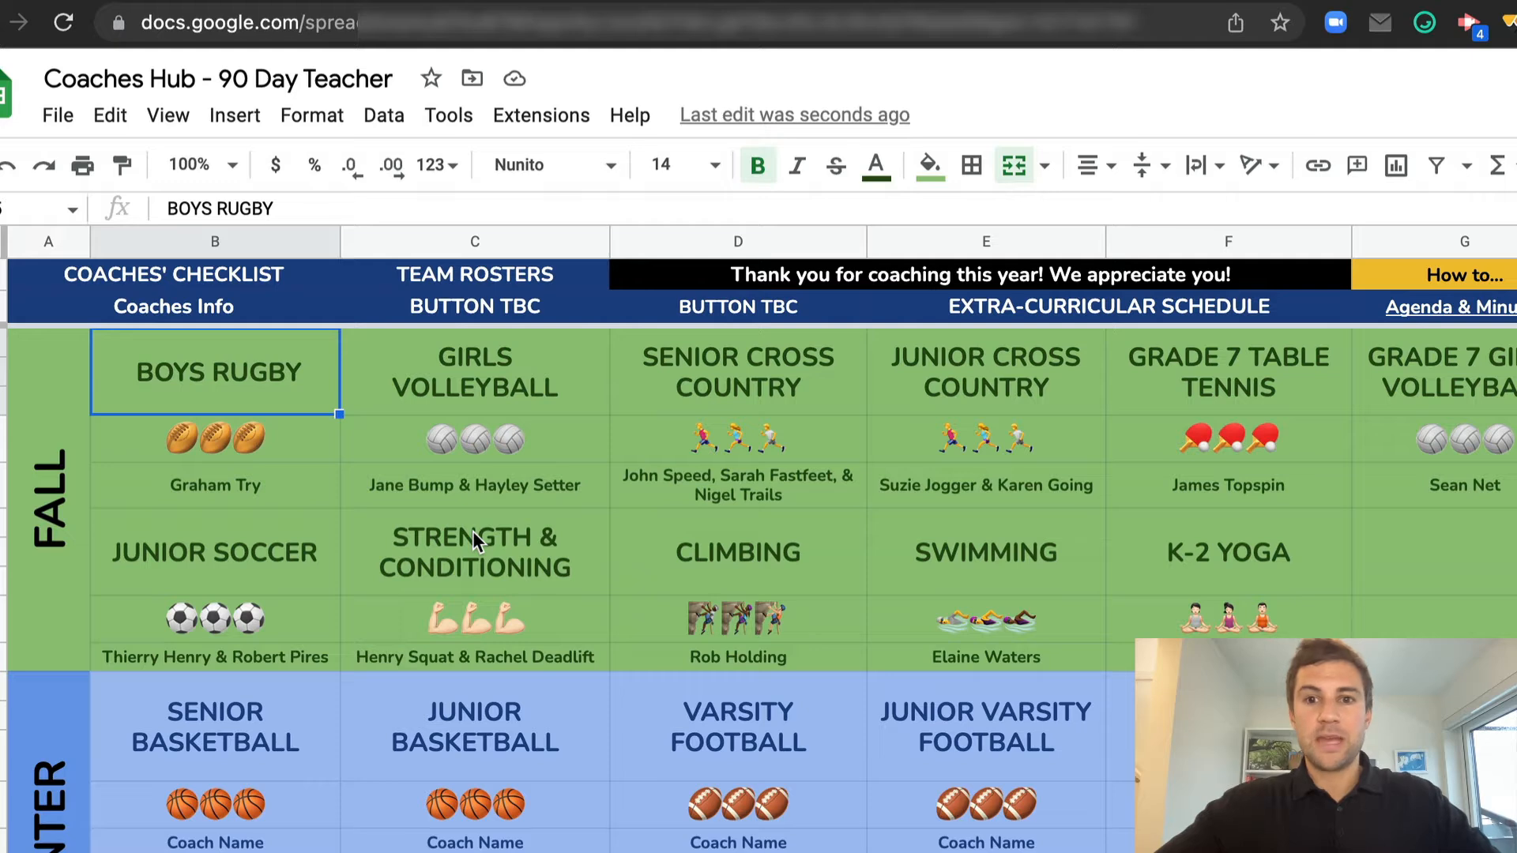
mouse_move(212, 400)
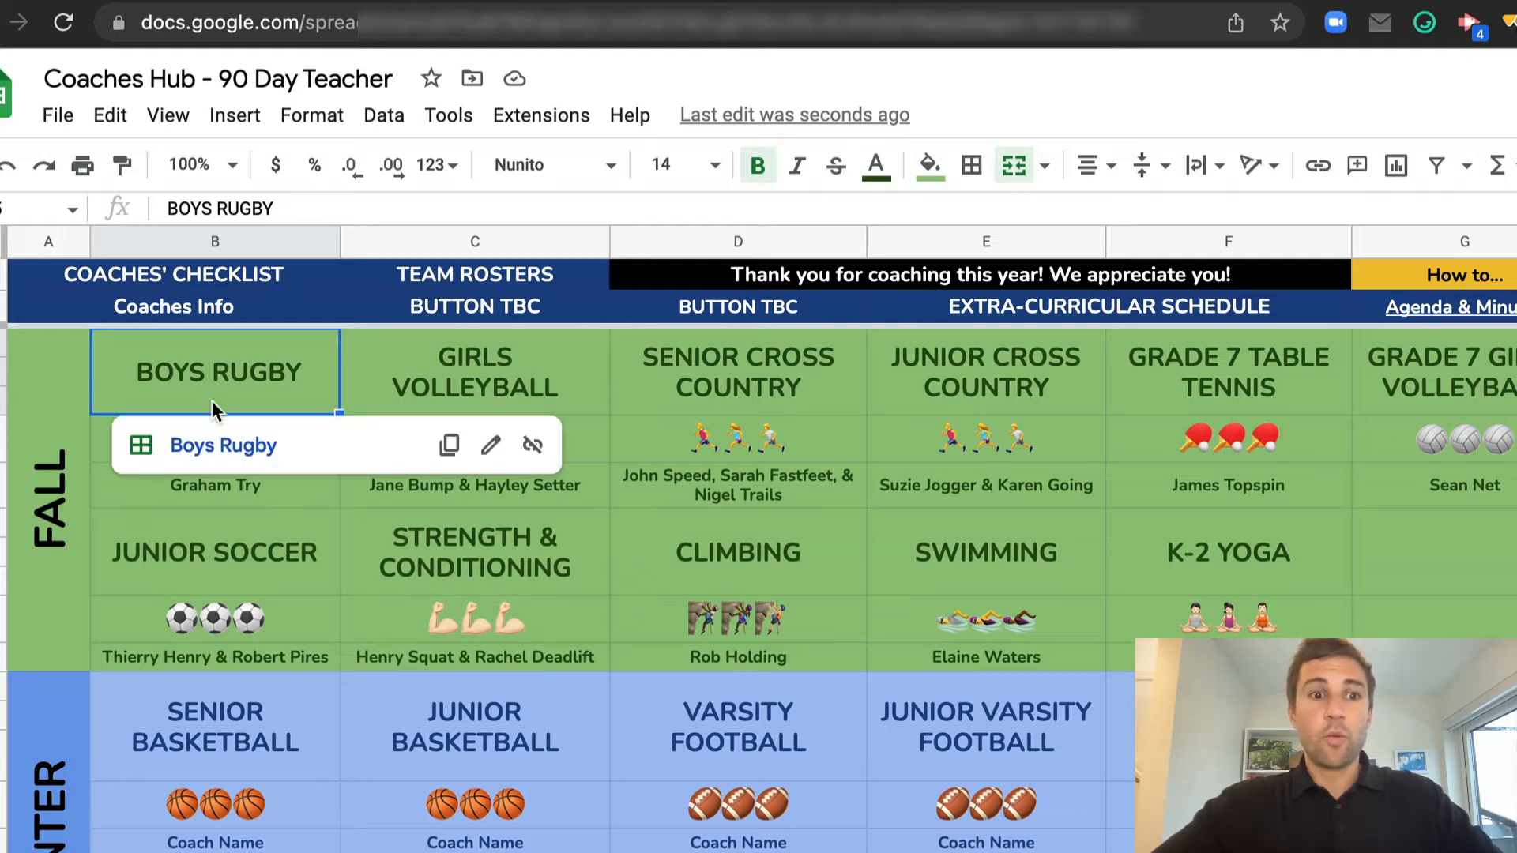
left_click(222, 447)
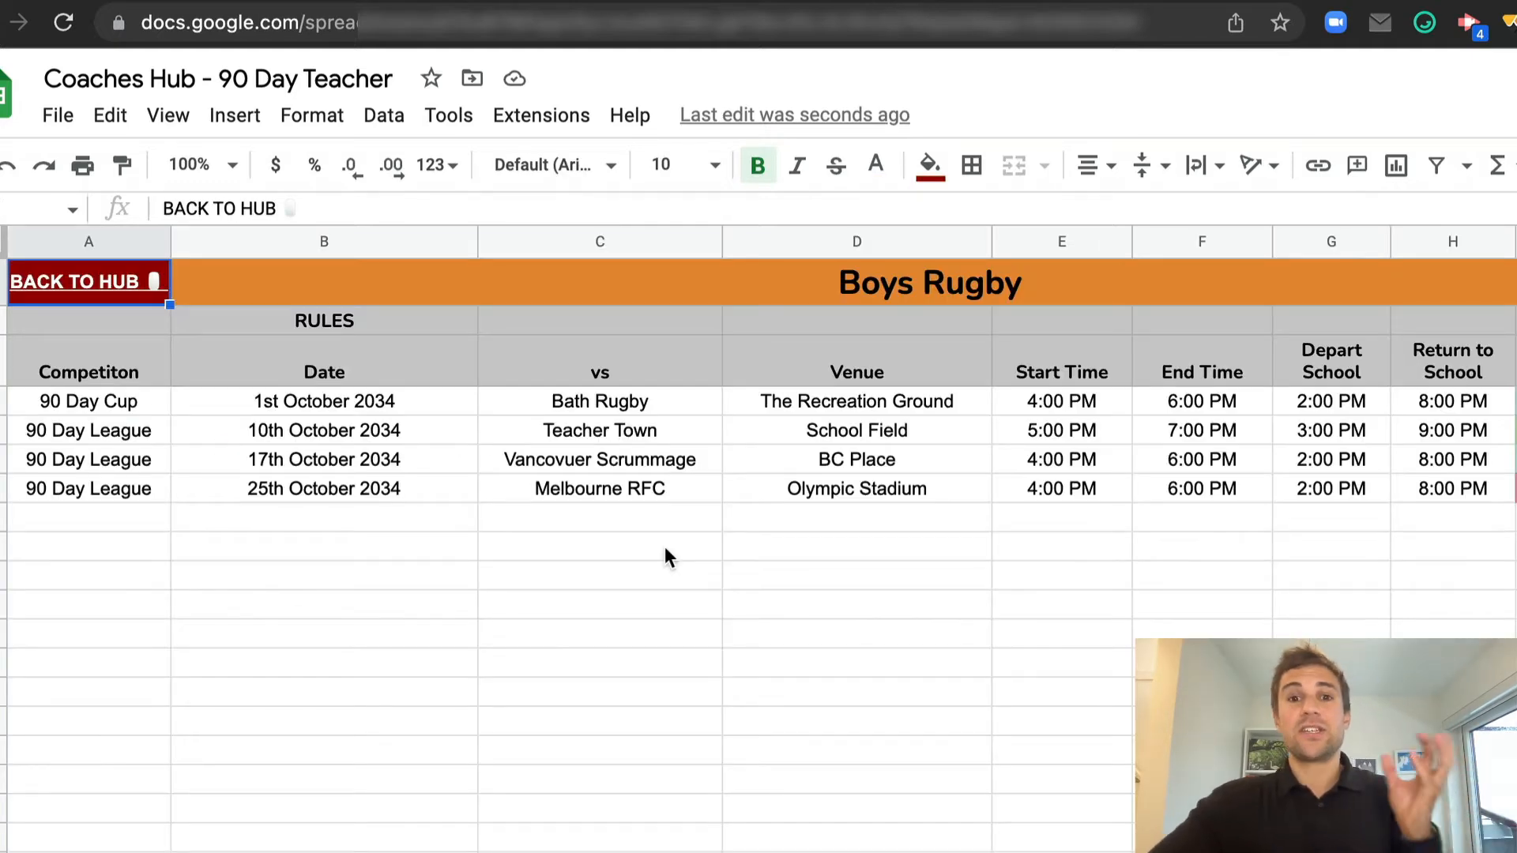
View the link options for the RULES cell without adding a link, and return to the Overview
left_click(348, 316)
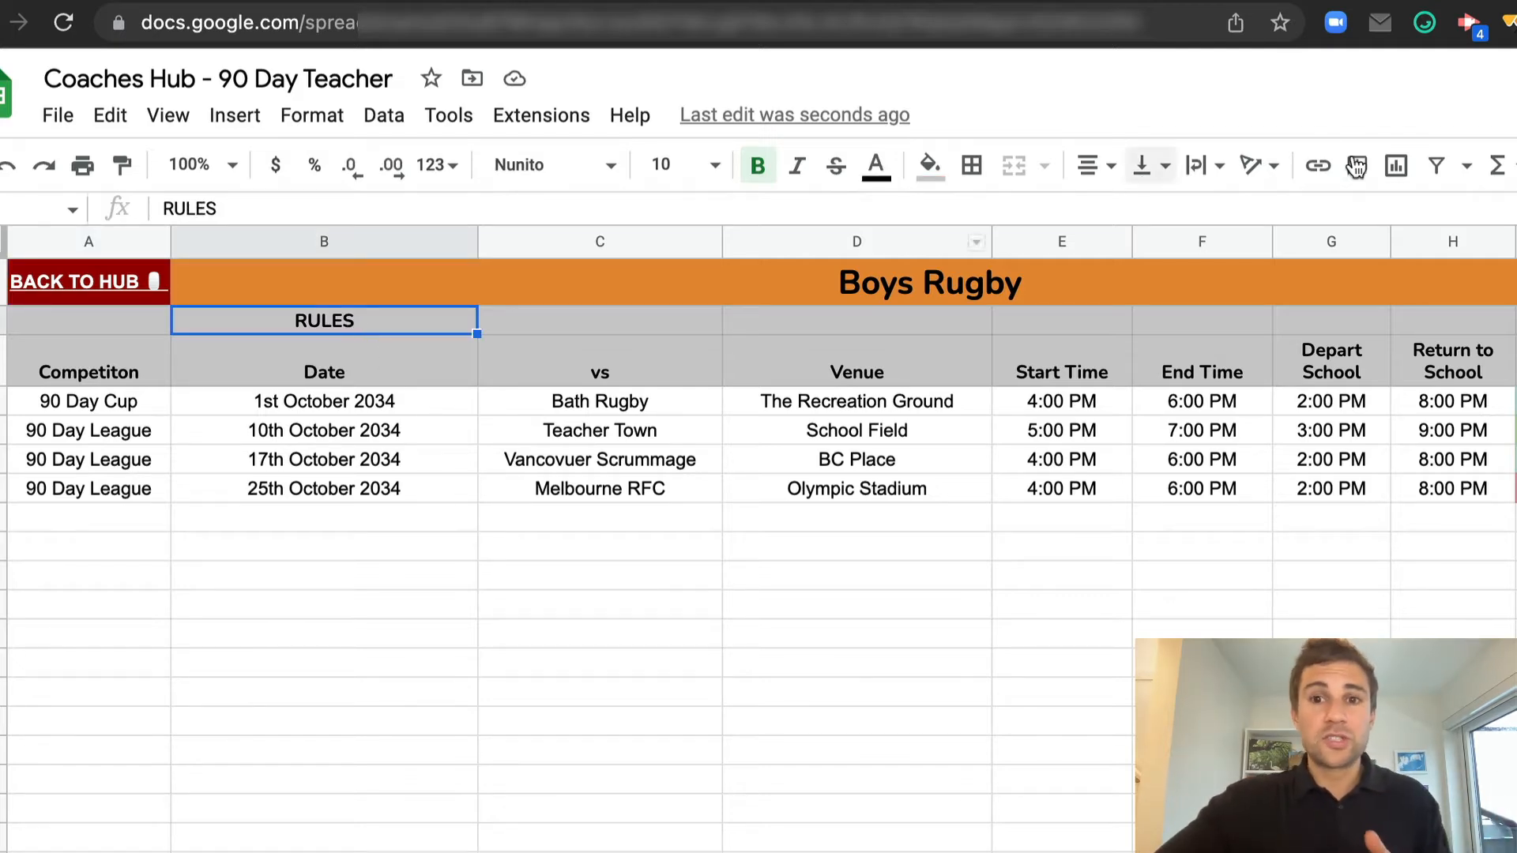
left_click(1320, 166)
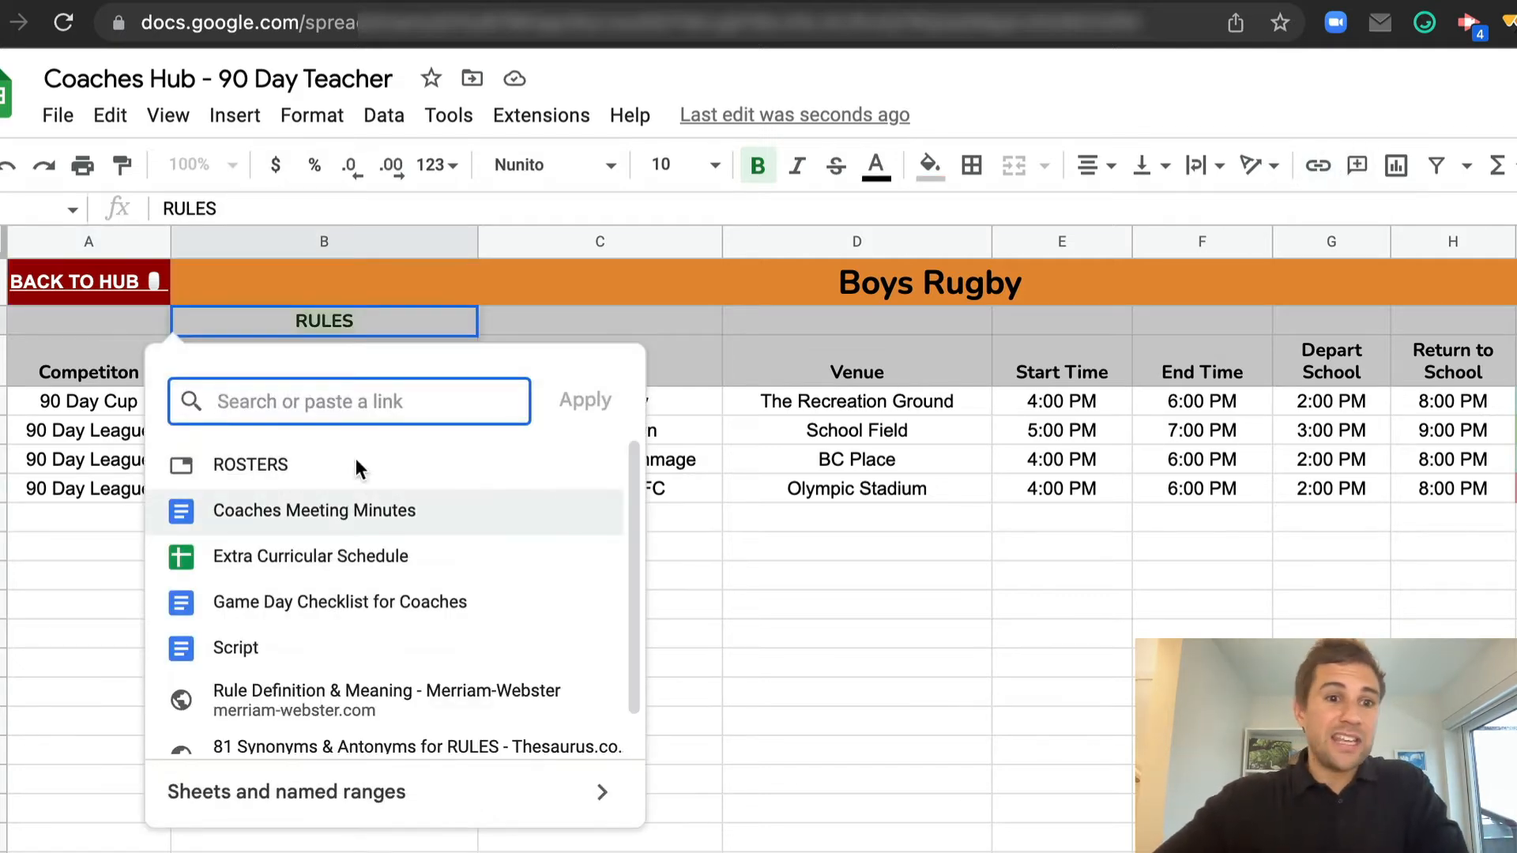
left_click(826, 583)
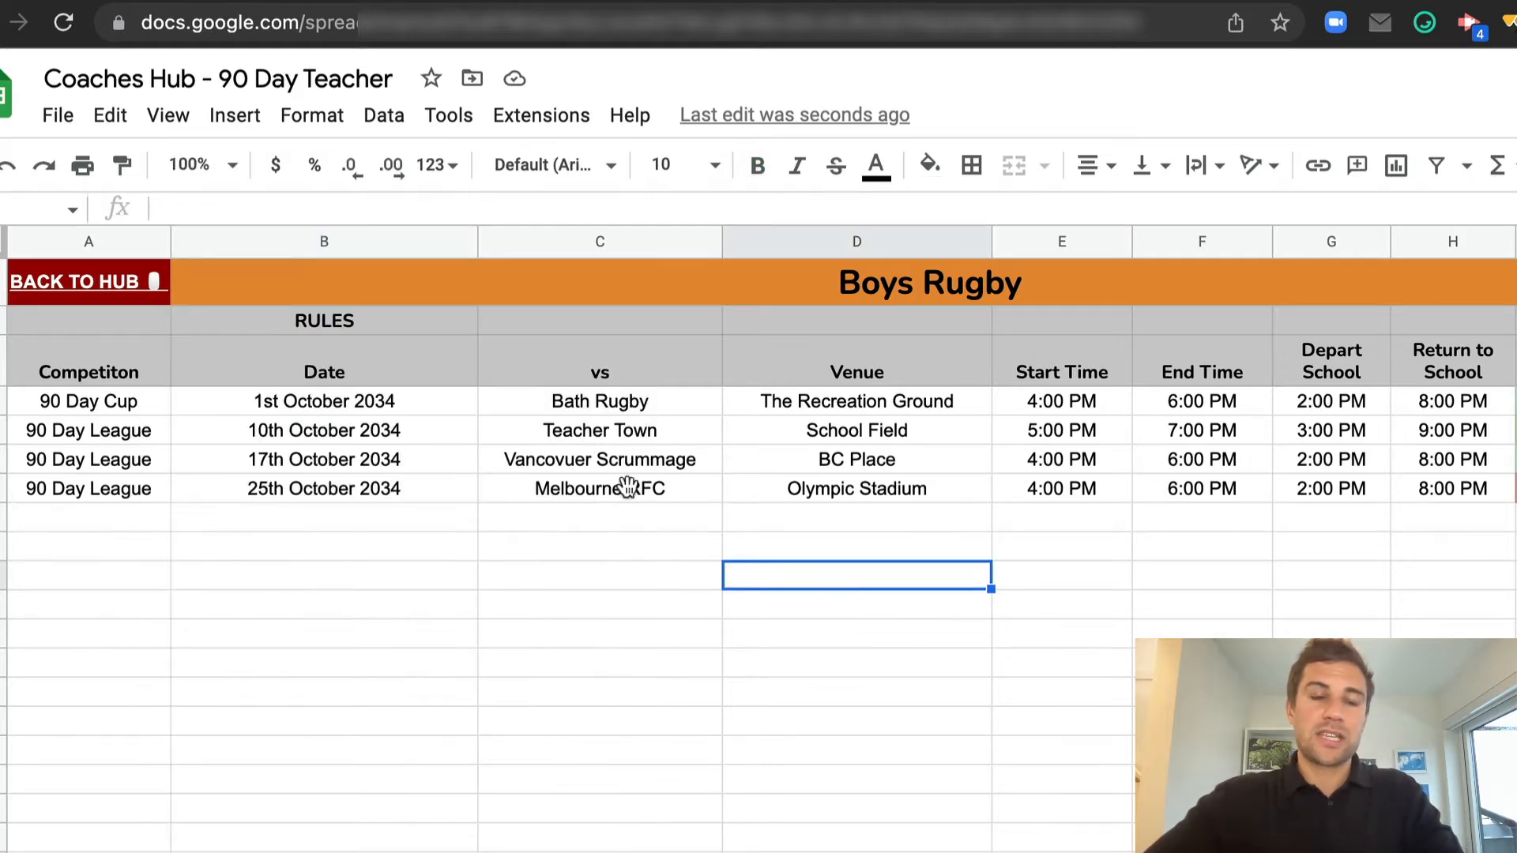
left_click(112, 275)
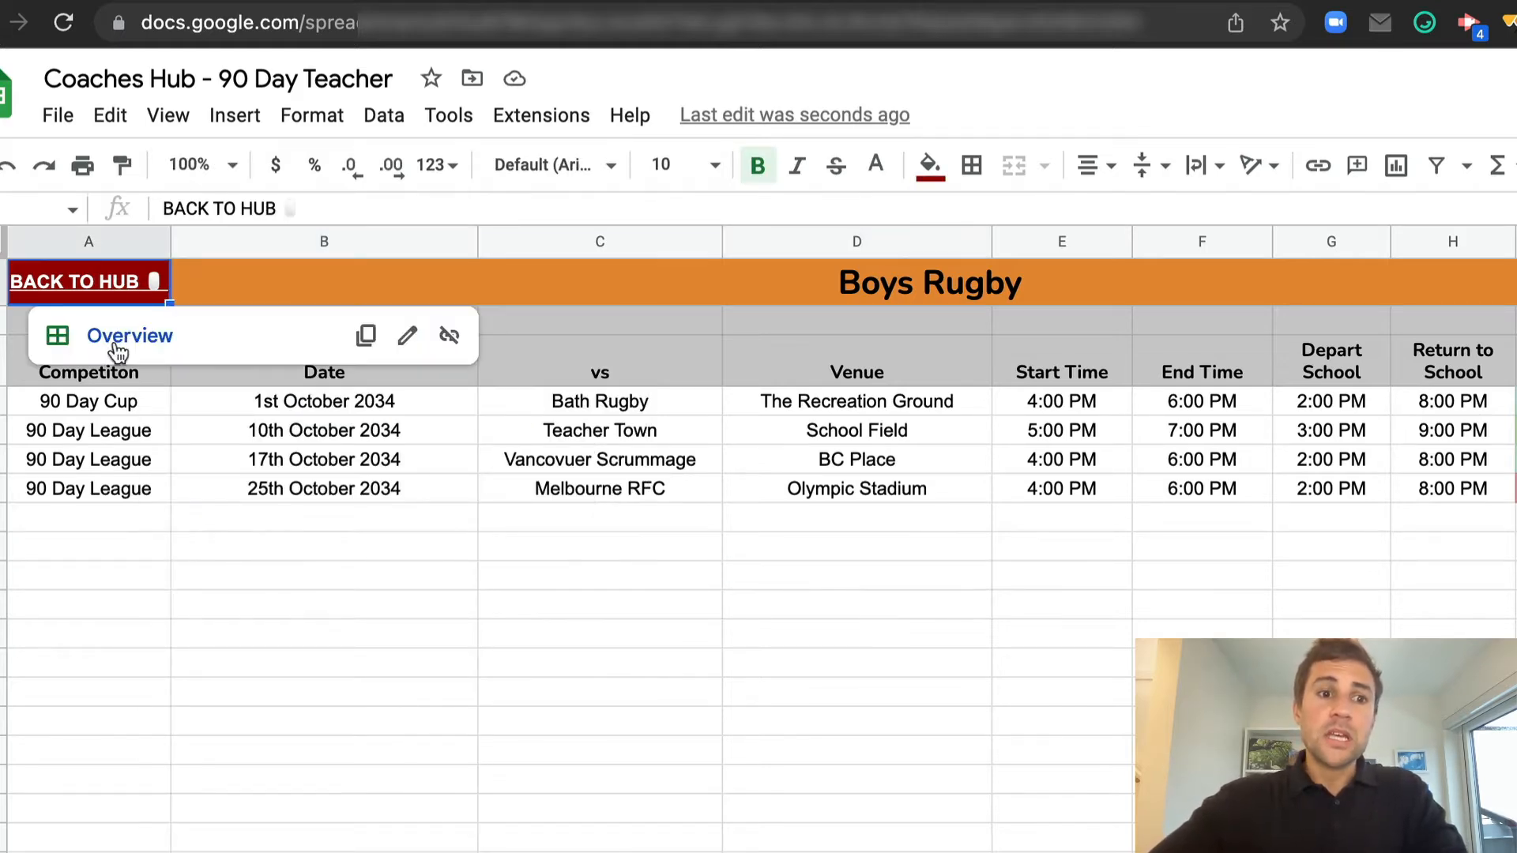
left_click(120, 336)
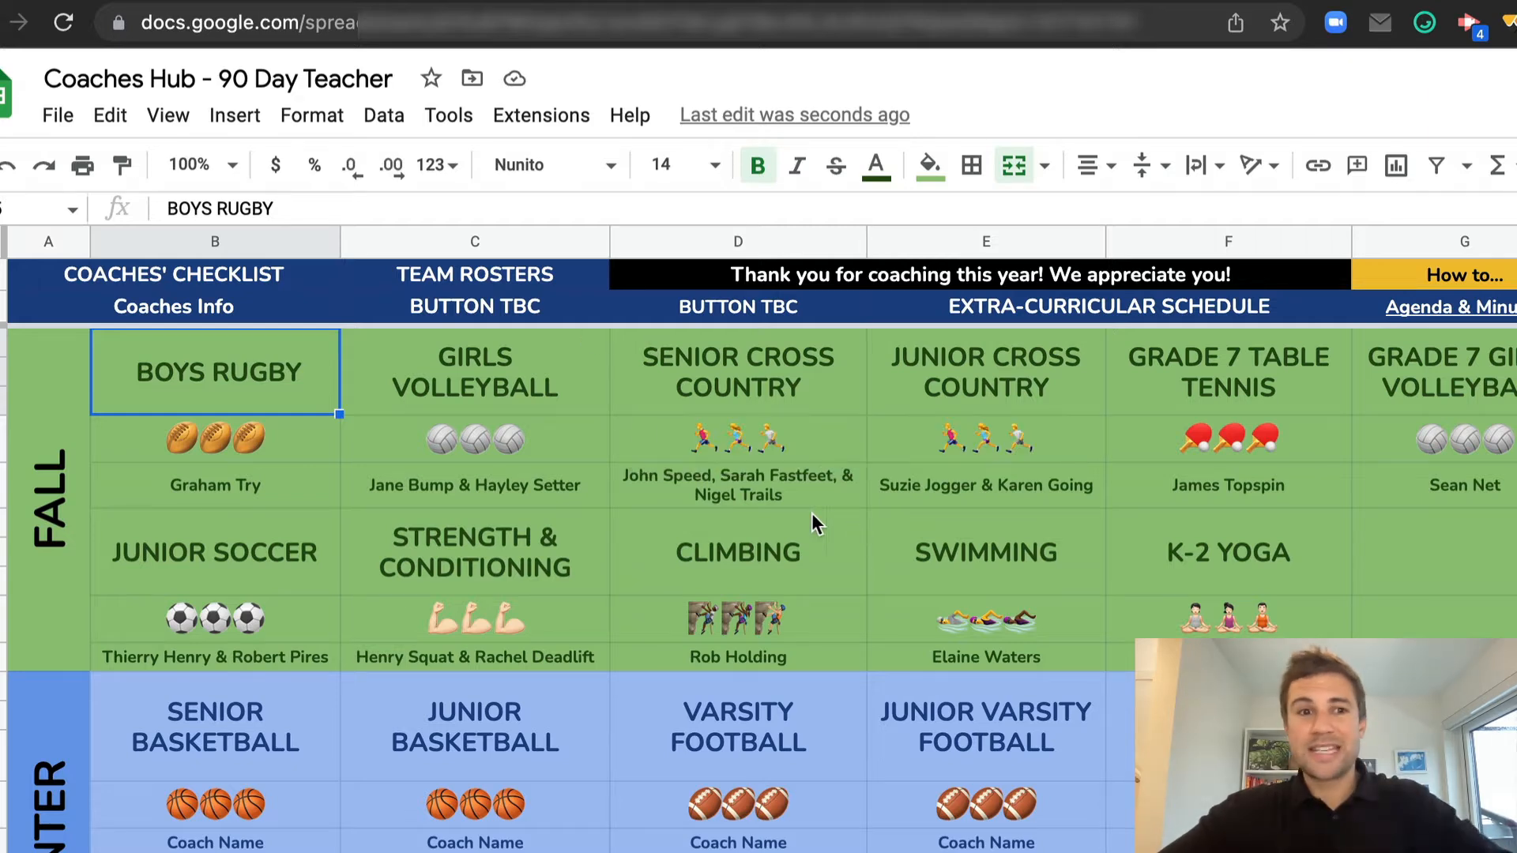
Open the Game Day Checklist from the COACHES' CHECKLIST cell, look through its sections and return to the Coaches Hub spreadsheet
left_click(191, 273)
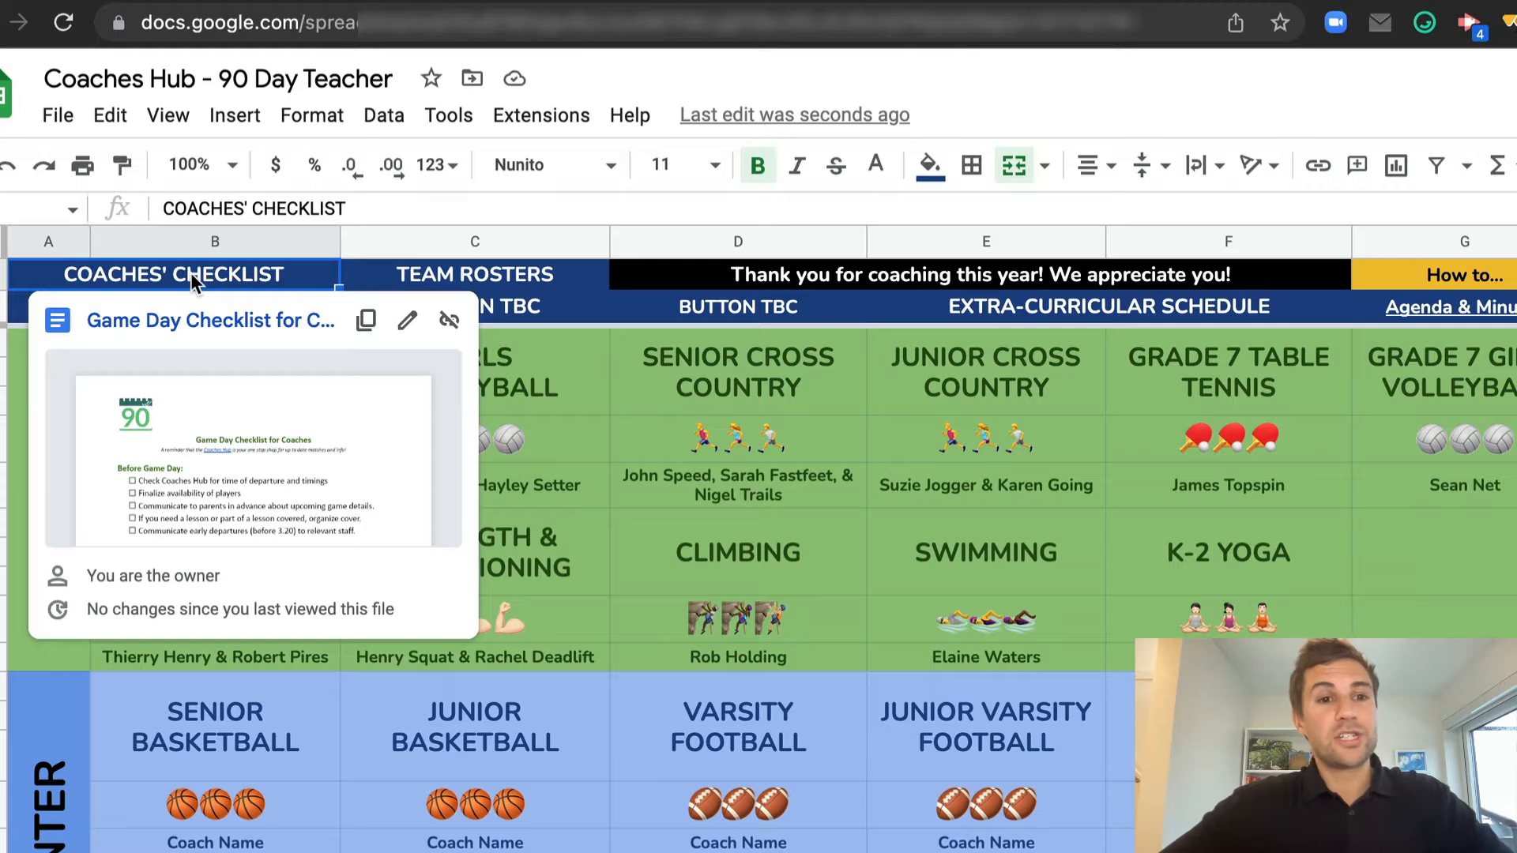
left_click(194, 320)
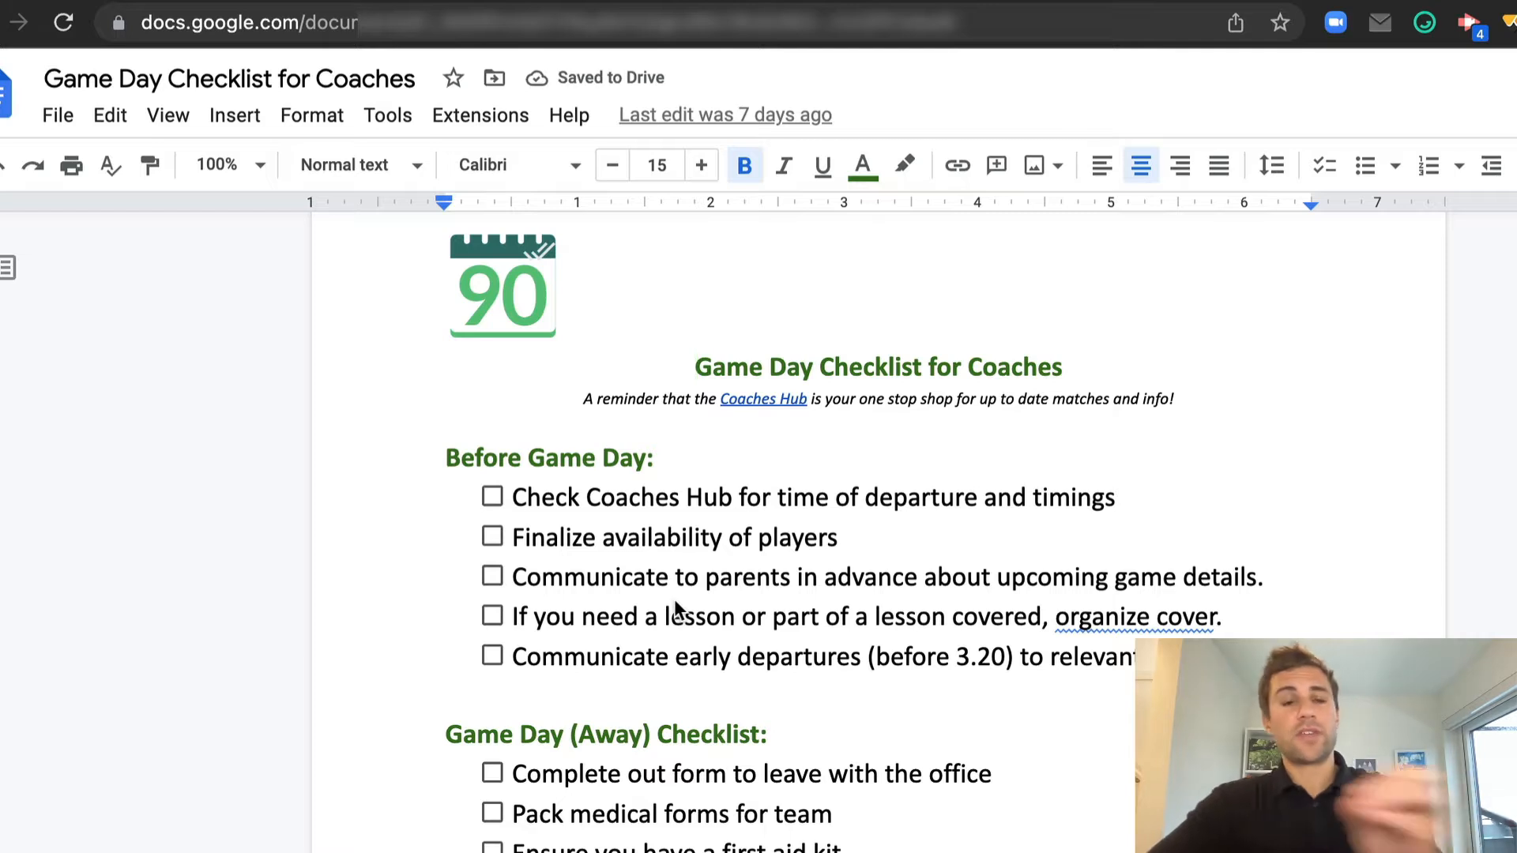
scroll(676, 609, "down", 4)
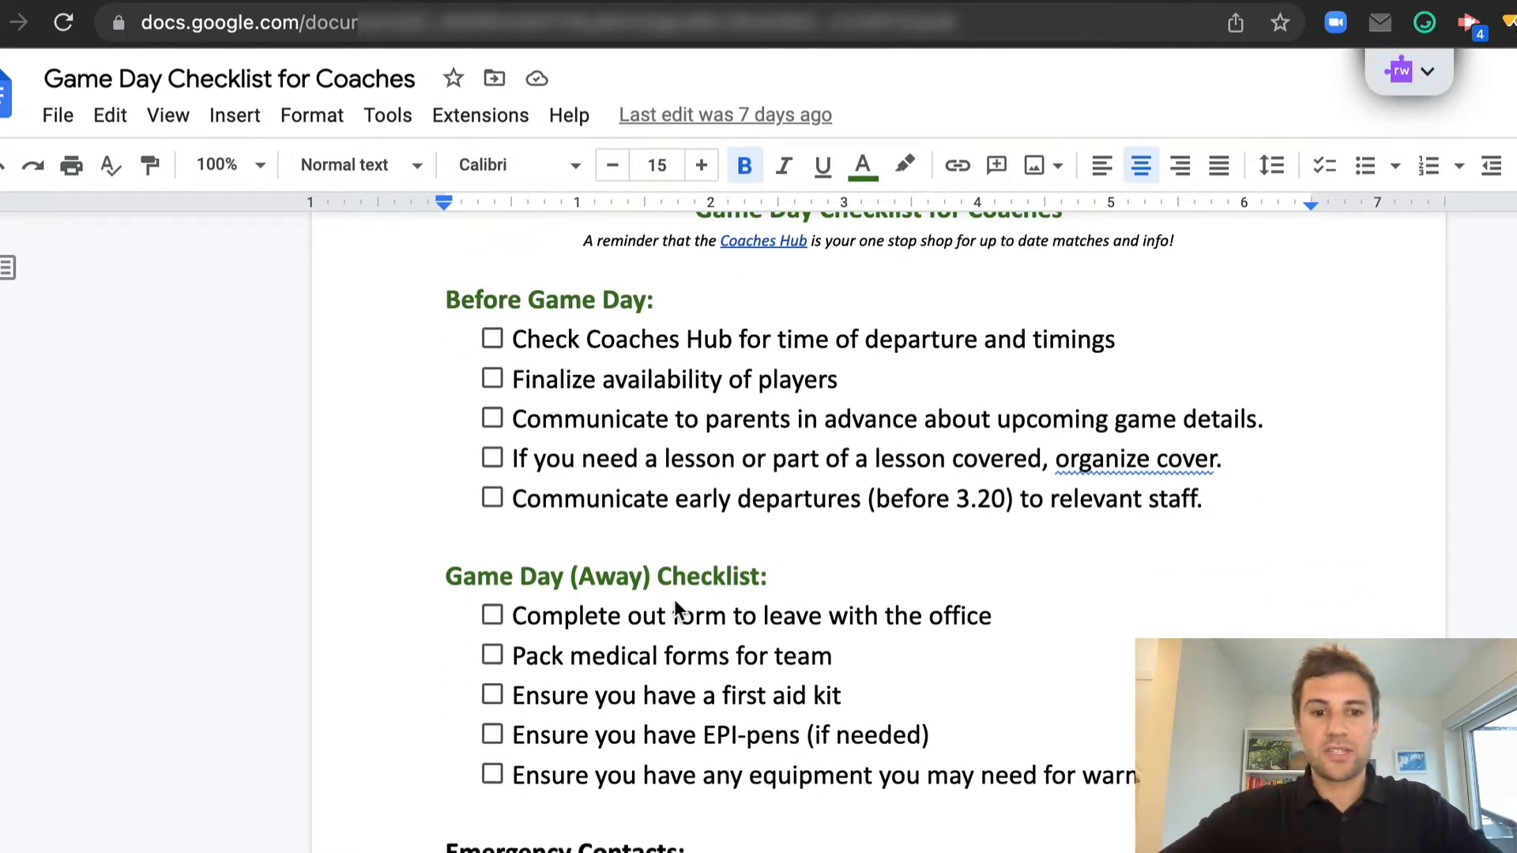
scroll(676, 604, "down", 5)
scroll(676, 609, "up", 9)
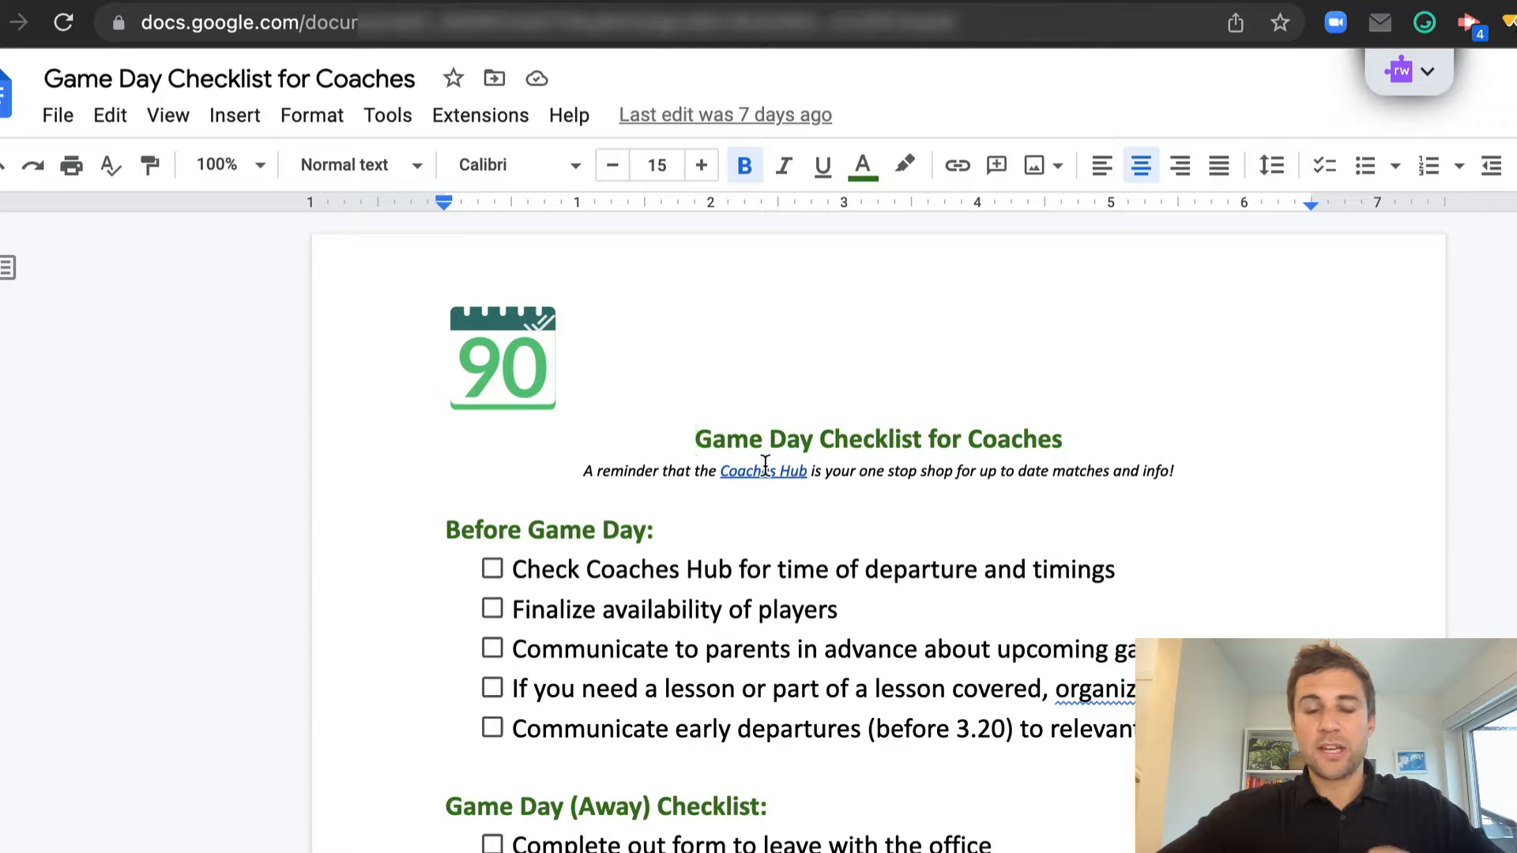
left_click(620, 1)
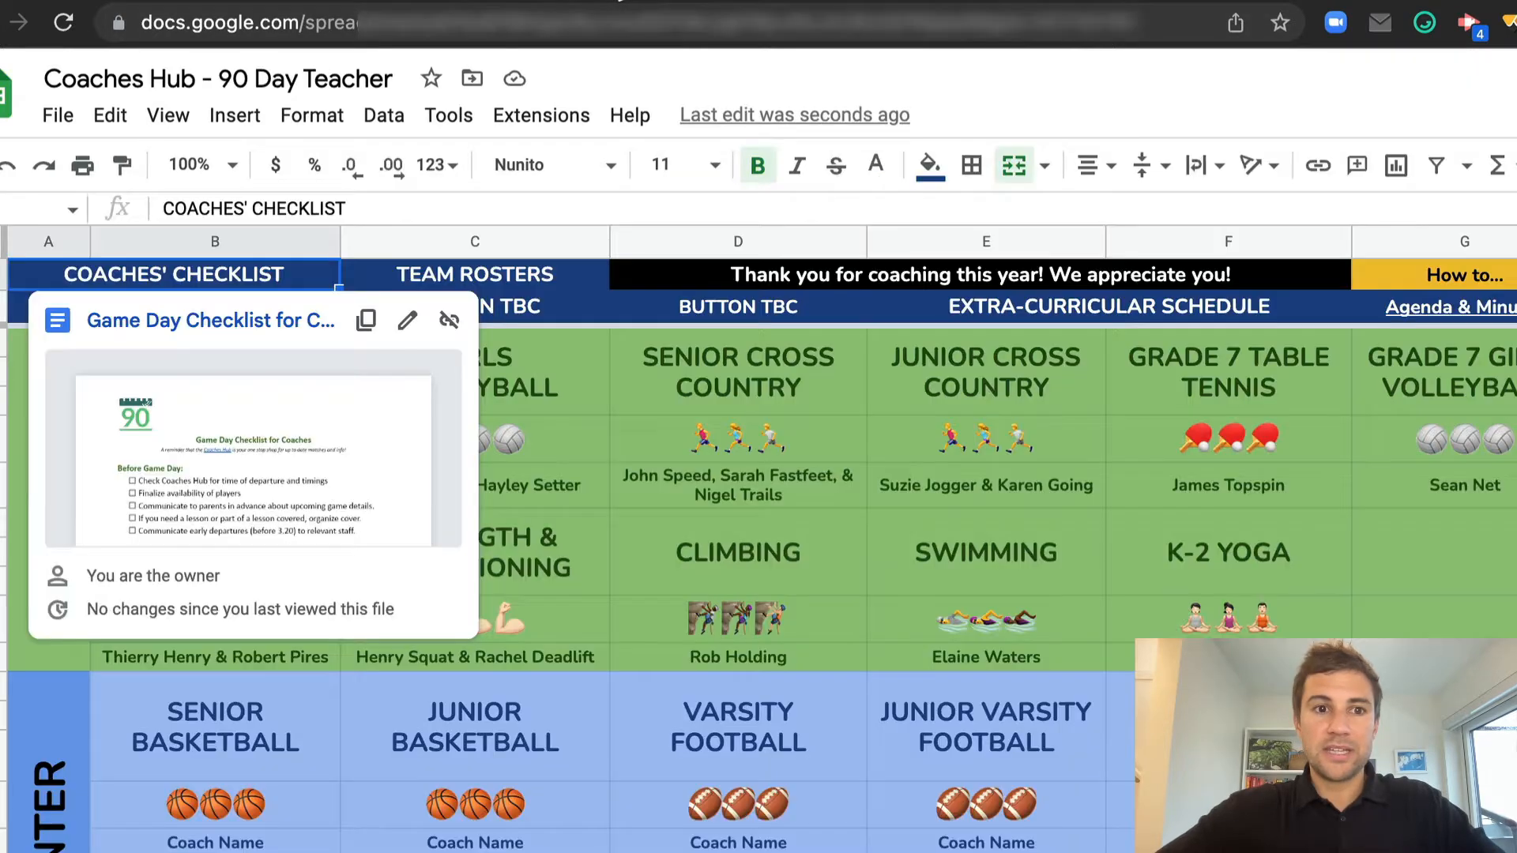
Open the ROSTERS sheet from TEAM ROSTERS and fill the athlete in row 8 of the Climbing roster with the magenta MEDICAL colour
left_click(498, 273)
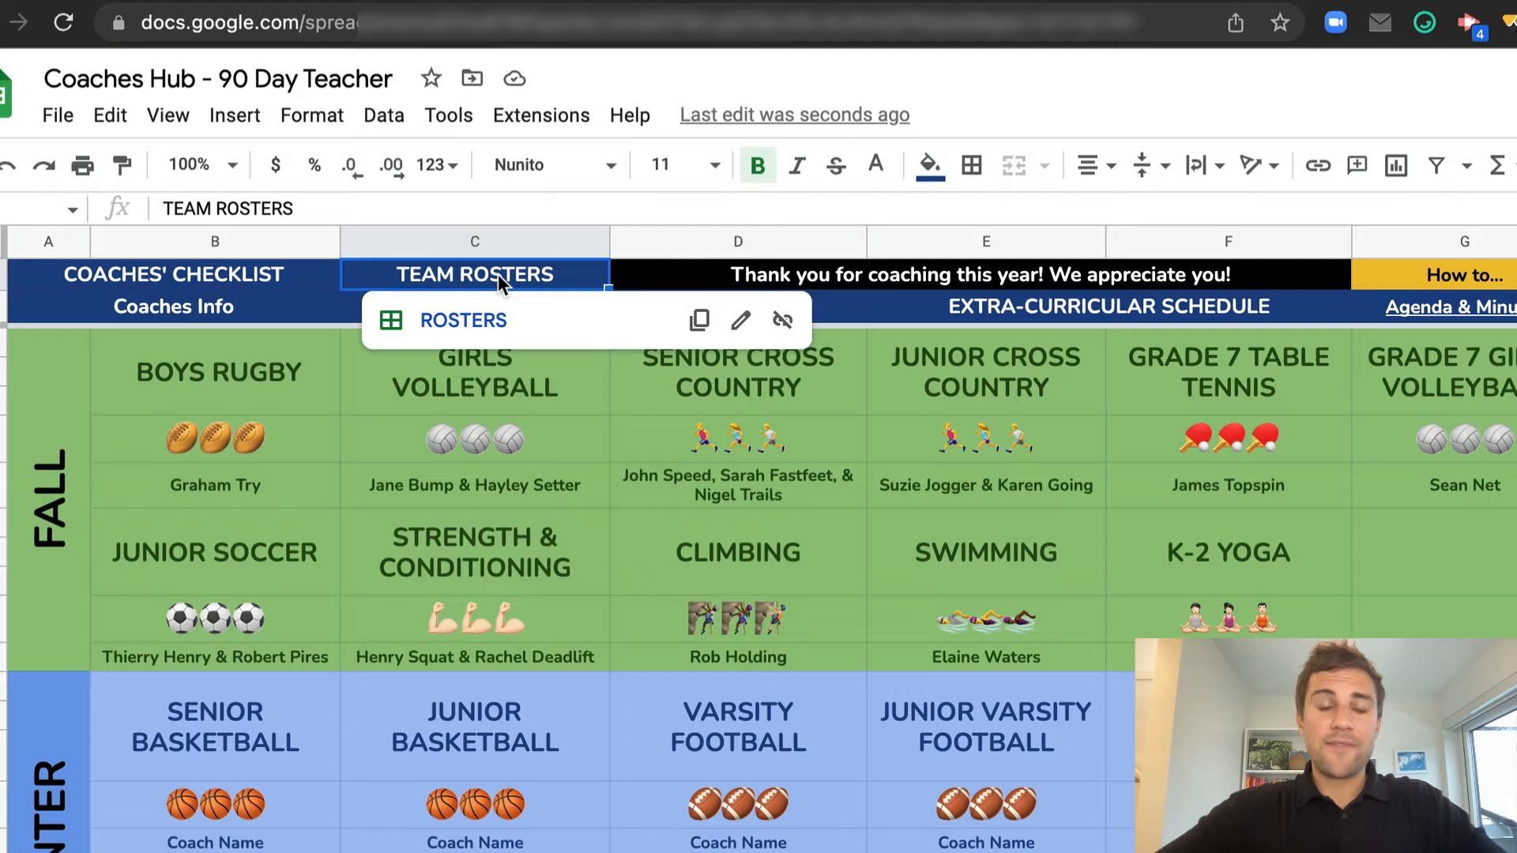
left_click(461, 321)
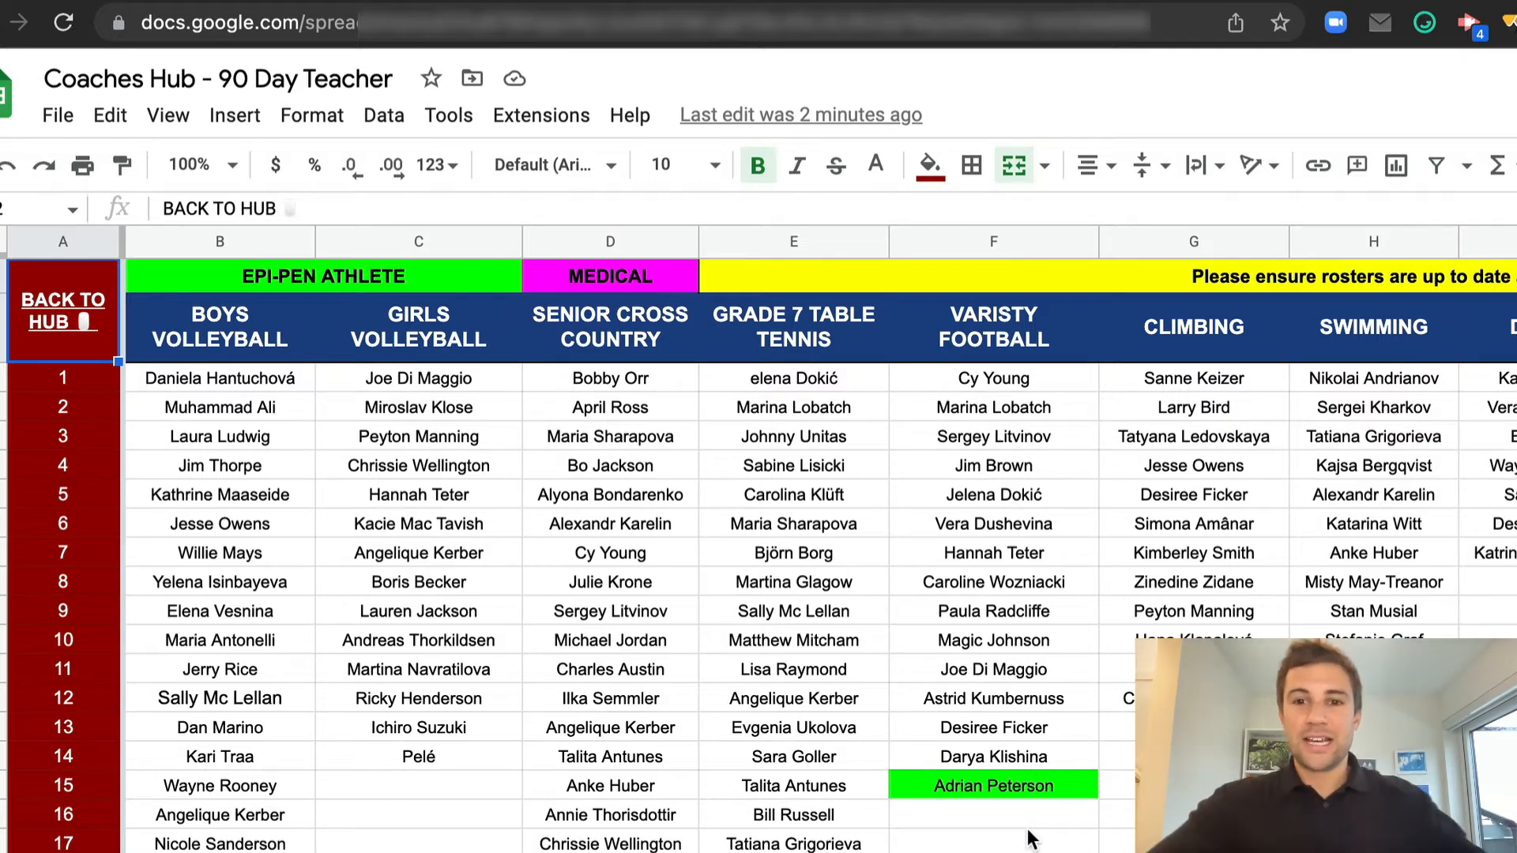
left_click(1213, 589)
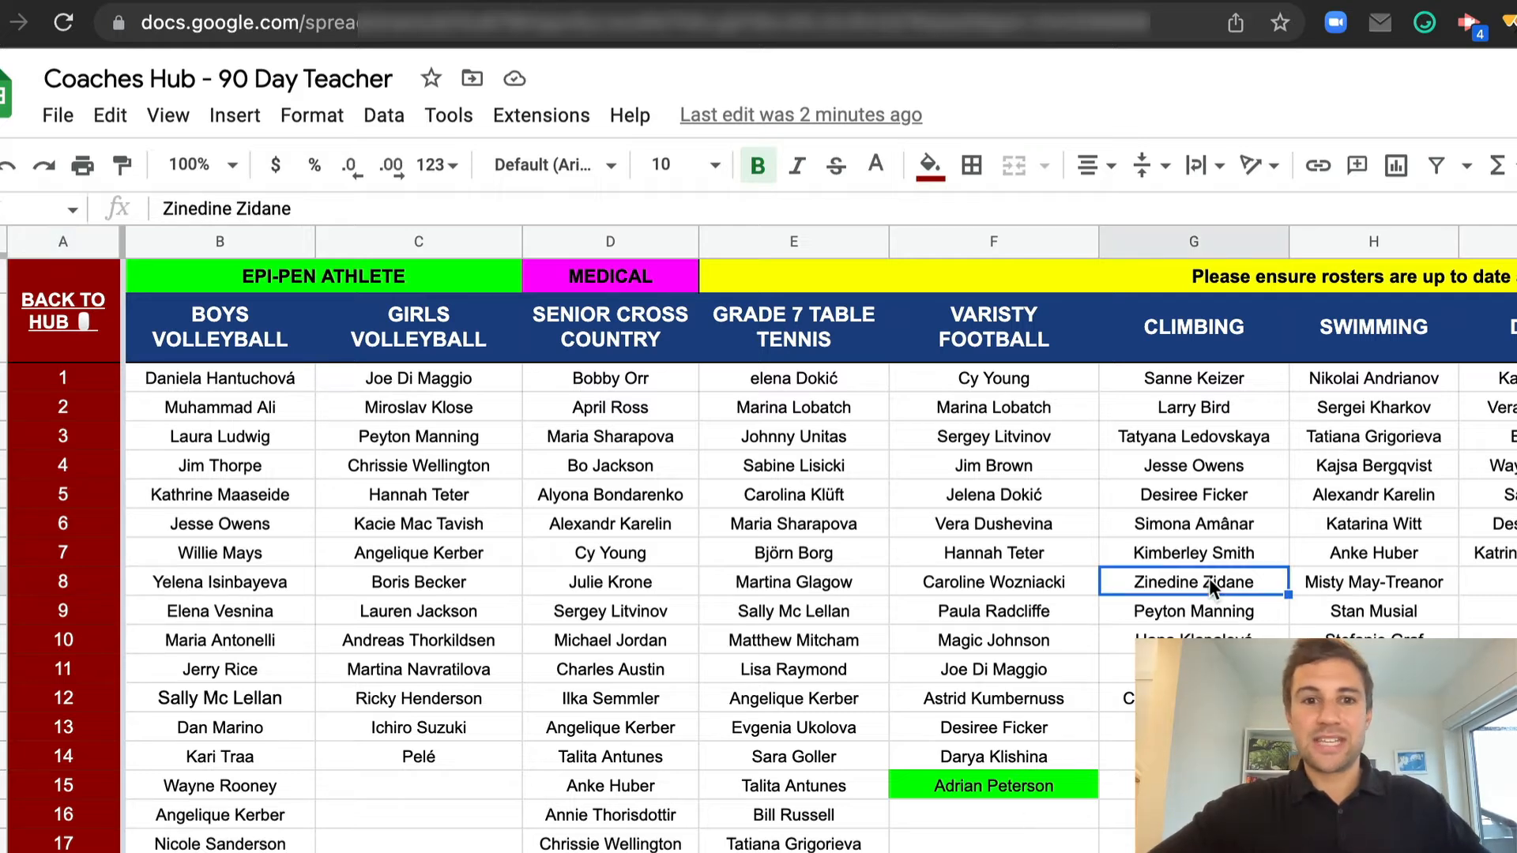
left_click(945, 158)
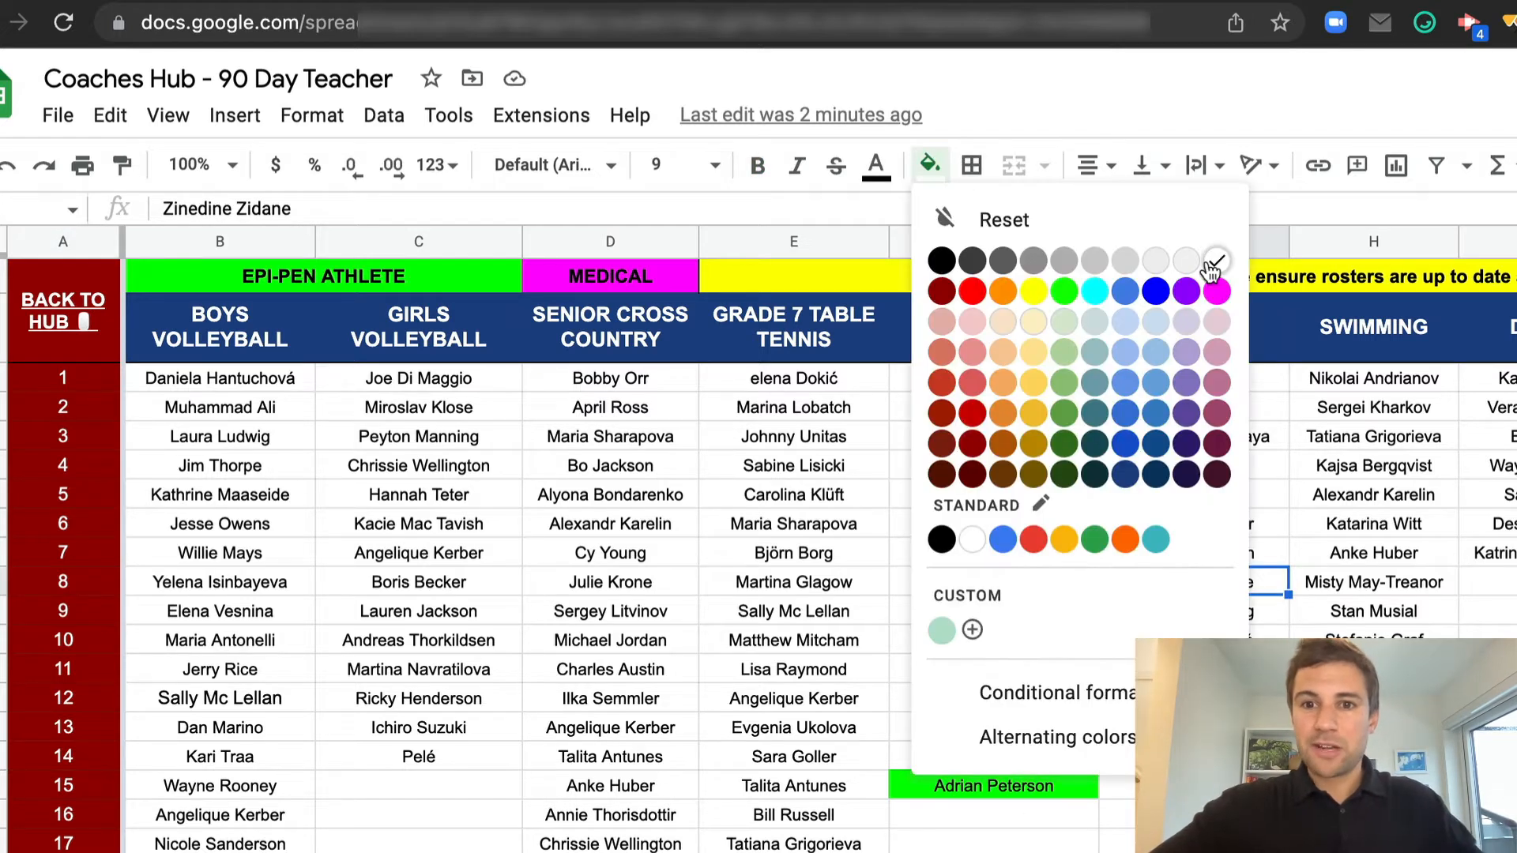
left_click(1215, 292)
left_click(1138, 632)
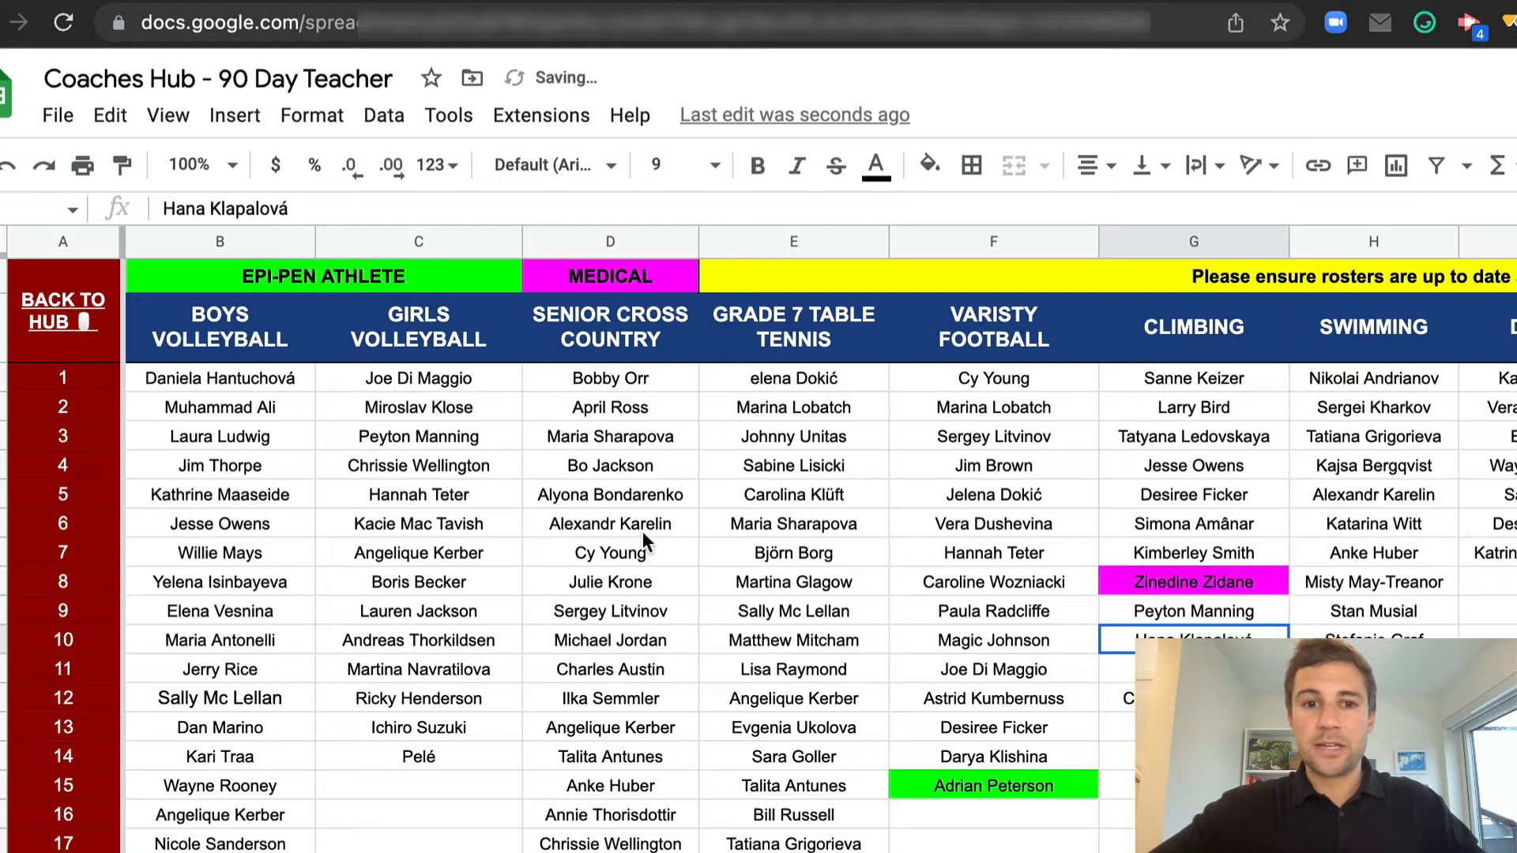
Fill the athlete in row 7 of the Senior Cross Country roster with the bright green EPI-PEN colour
left_click(617, 563)
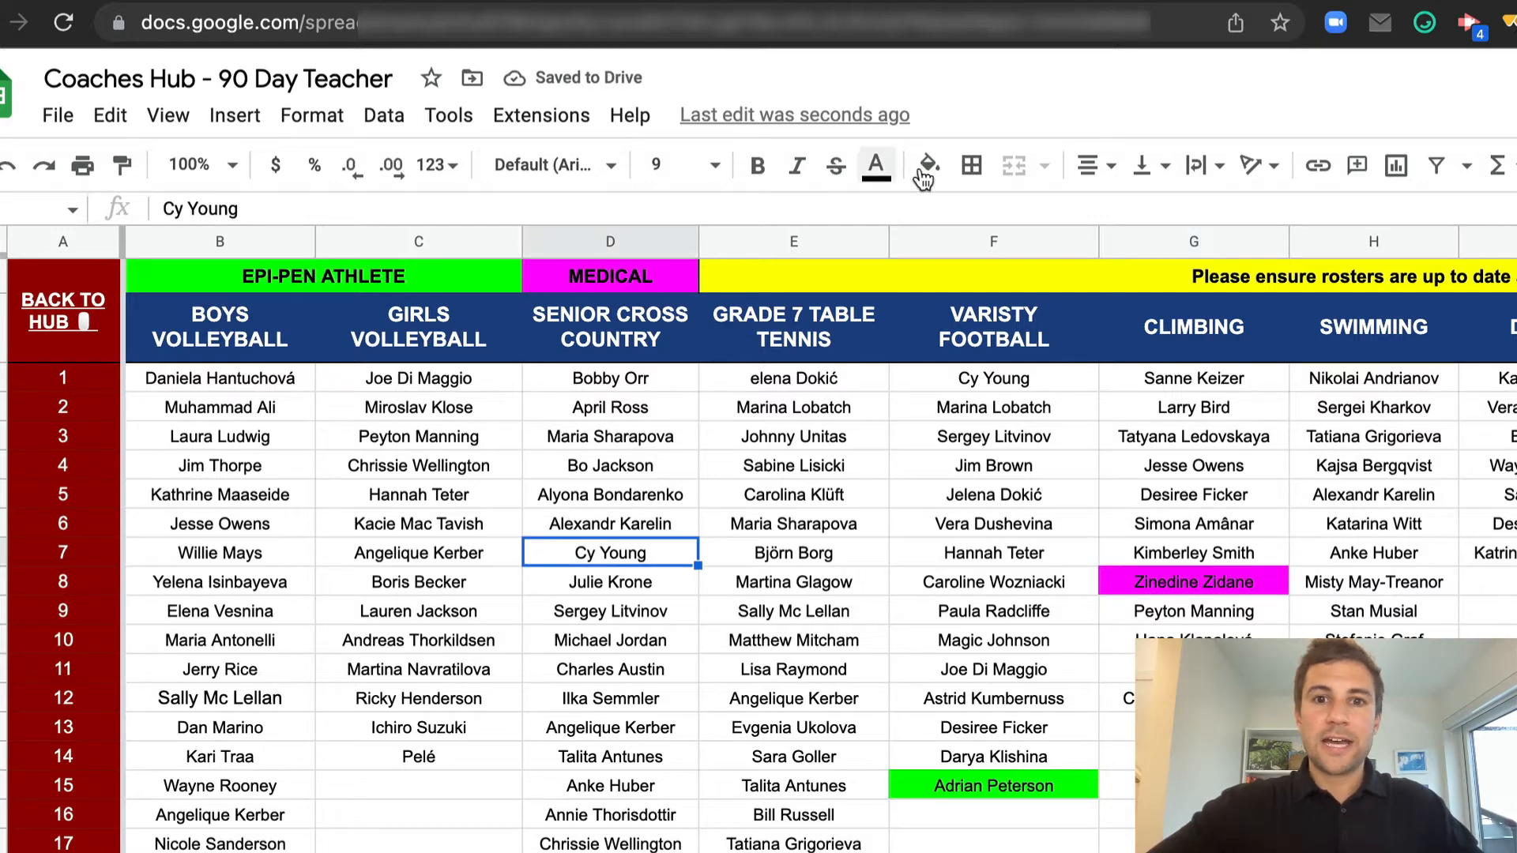
left_click(929, 163)
left_click(1063, 291)
left_click(802, 610)
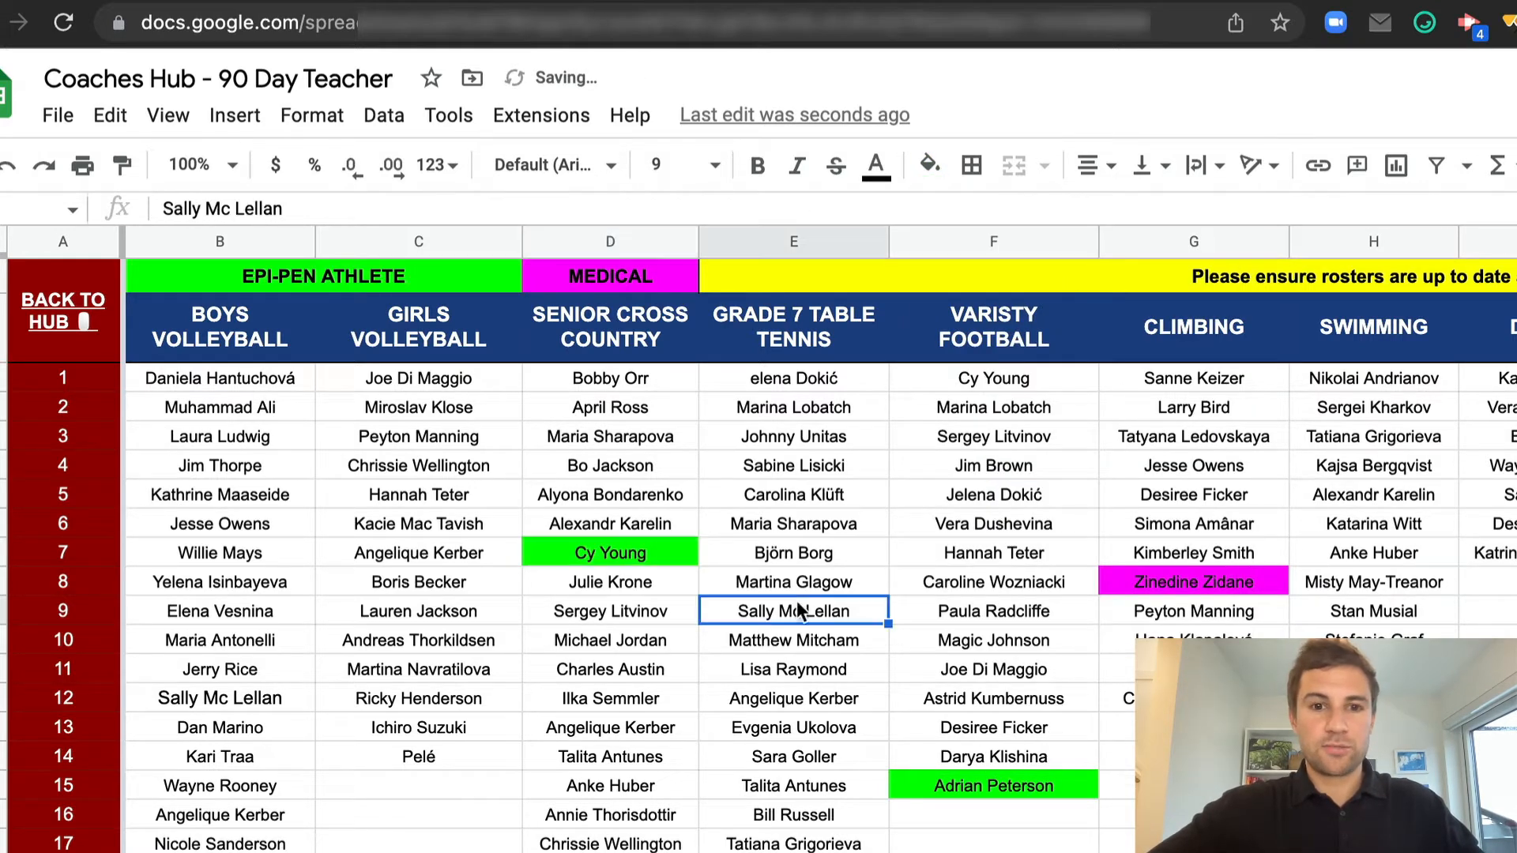
Return to the Overview through the hub link and check the file linked to the How to... cell
left_click(66, 305)
left_click(121, 393)
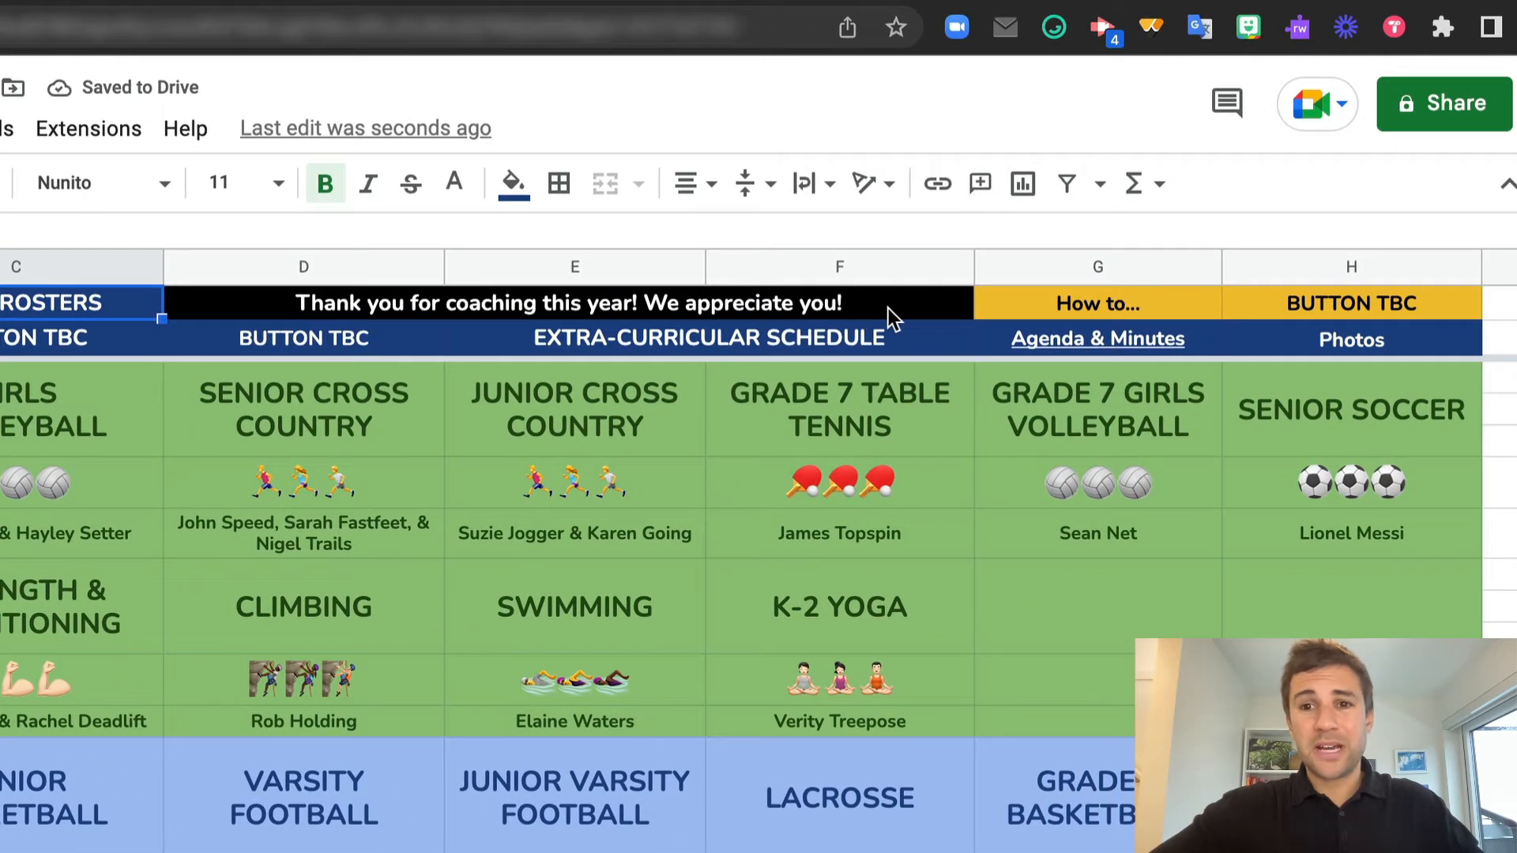
left_click(1095, 306)
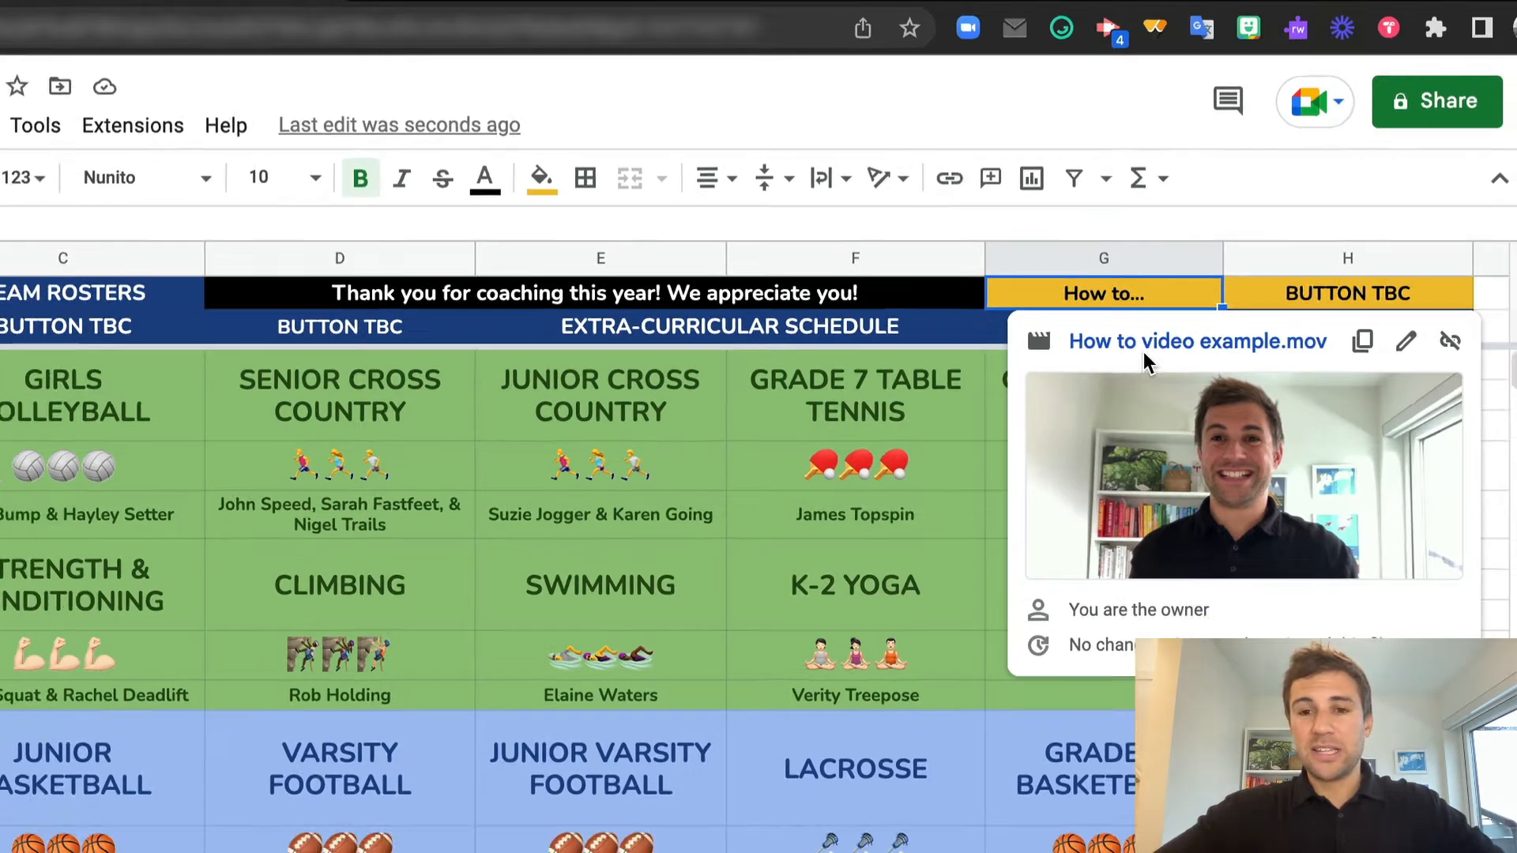
Open How to video example.mov from the How to... cell, play part of it and return to the Coaches Hub
left_click(1125, 356)
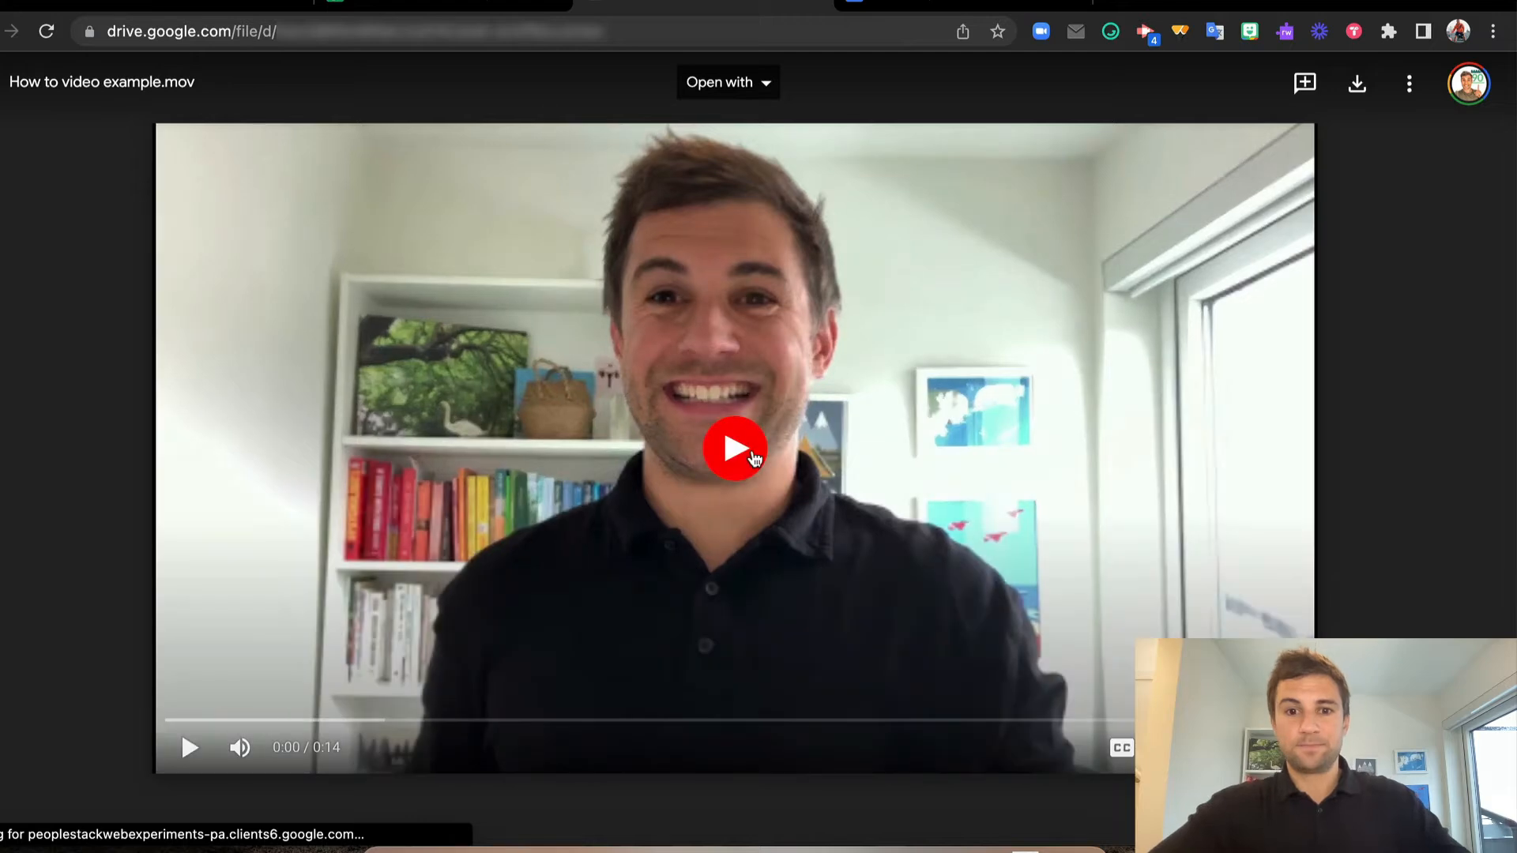
left_click(756, 459)
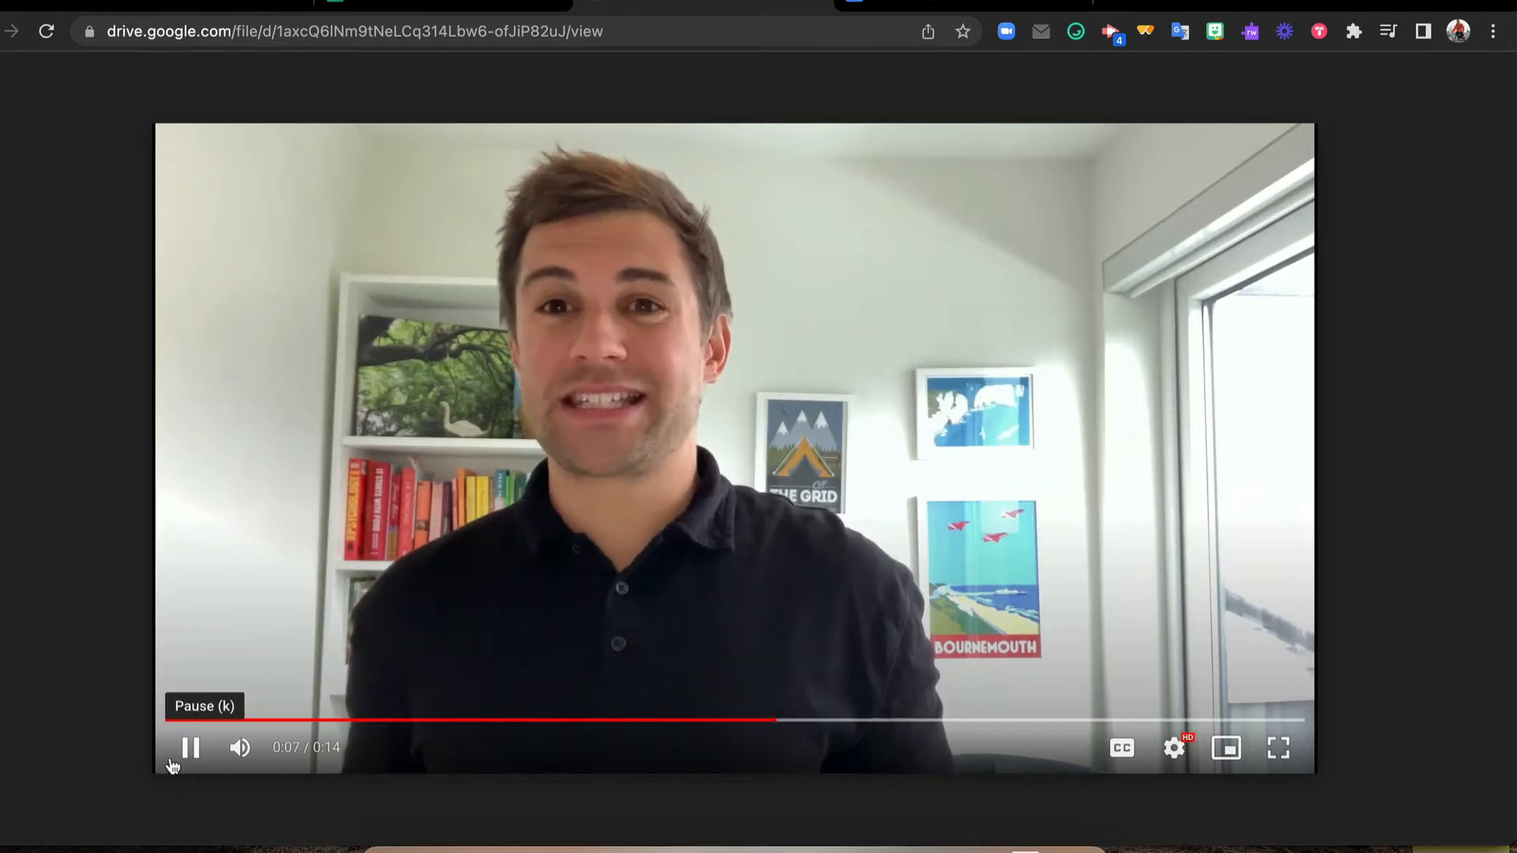
left_click(176, 761)
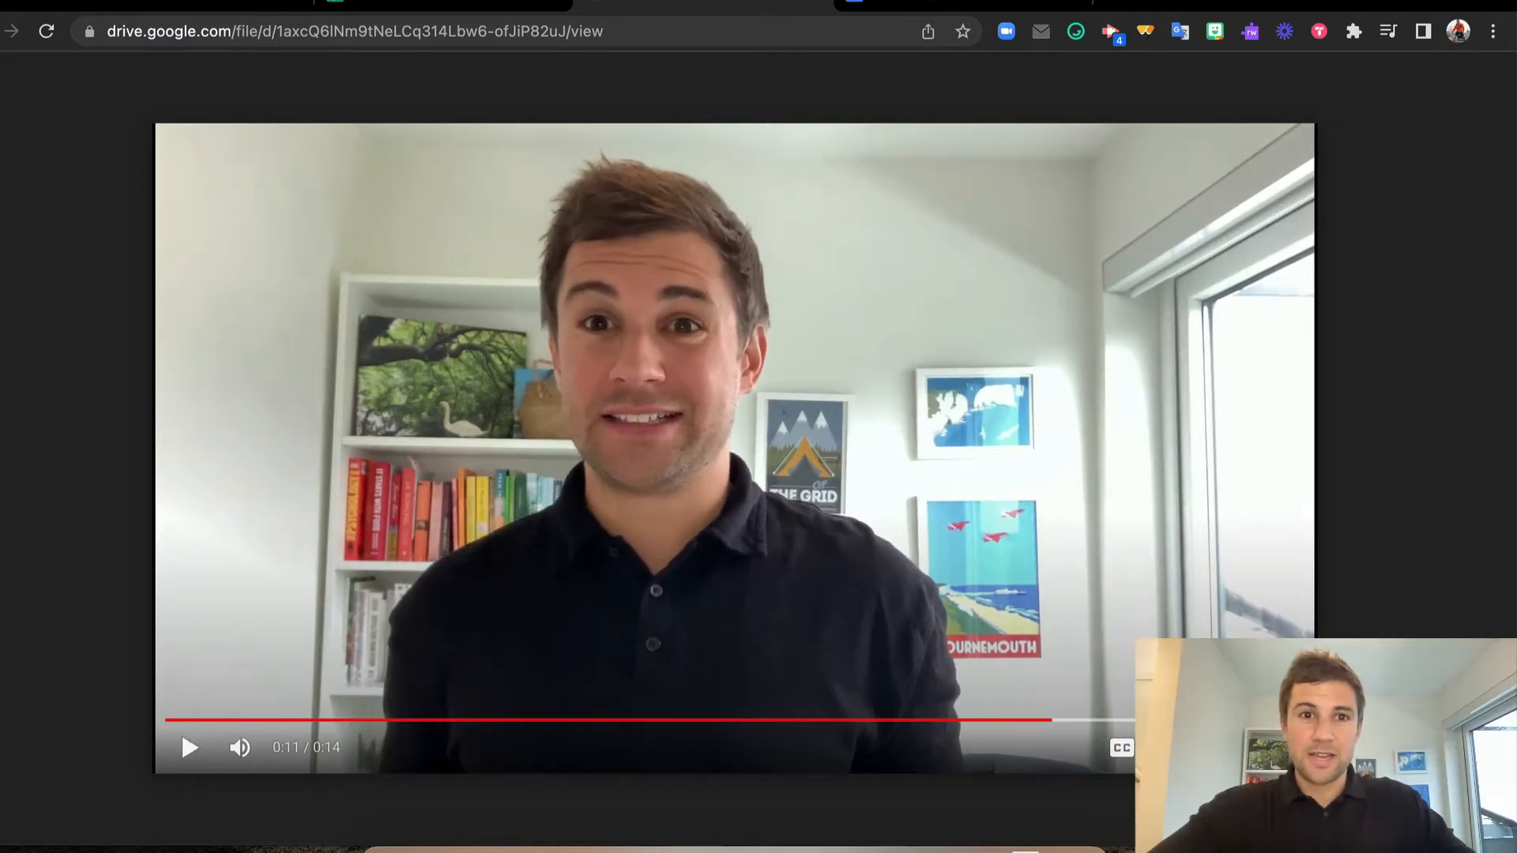
left_click(400, 3)
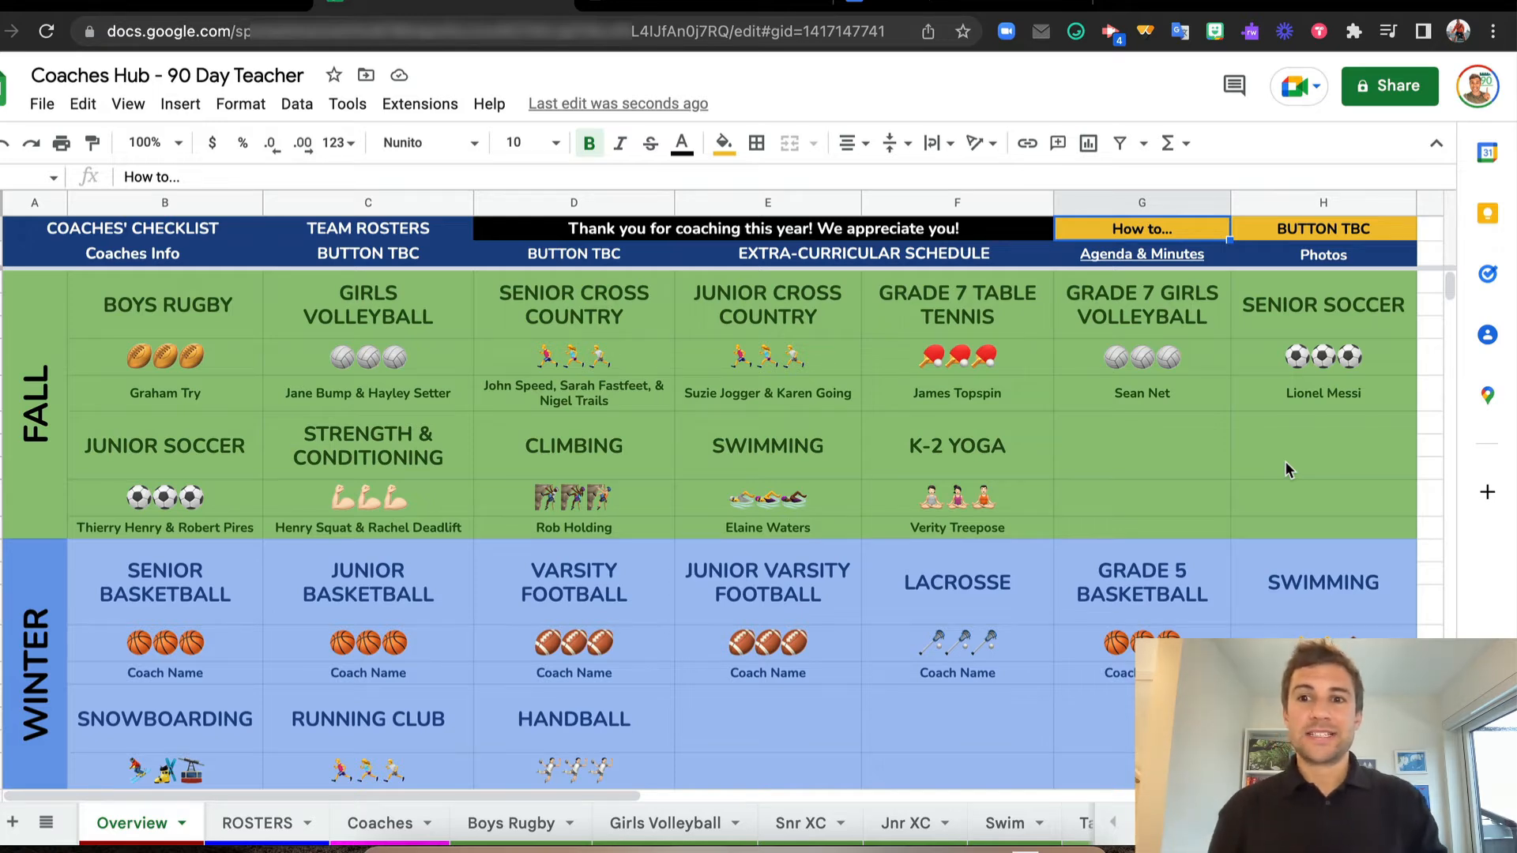
Open the Extra Curricular Schedule from the EXTRA-CURRICULAR SCHEDULE cell, view the FALL timetable and return to the Coaches Hub
left_click(1332, 234)
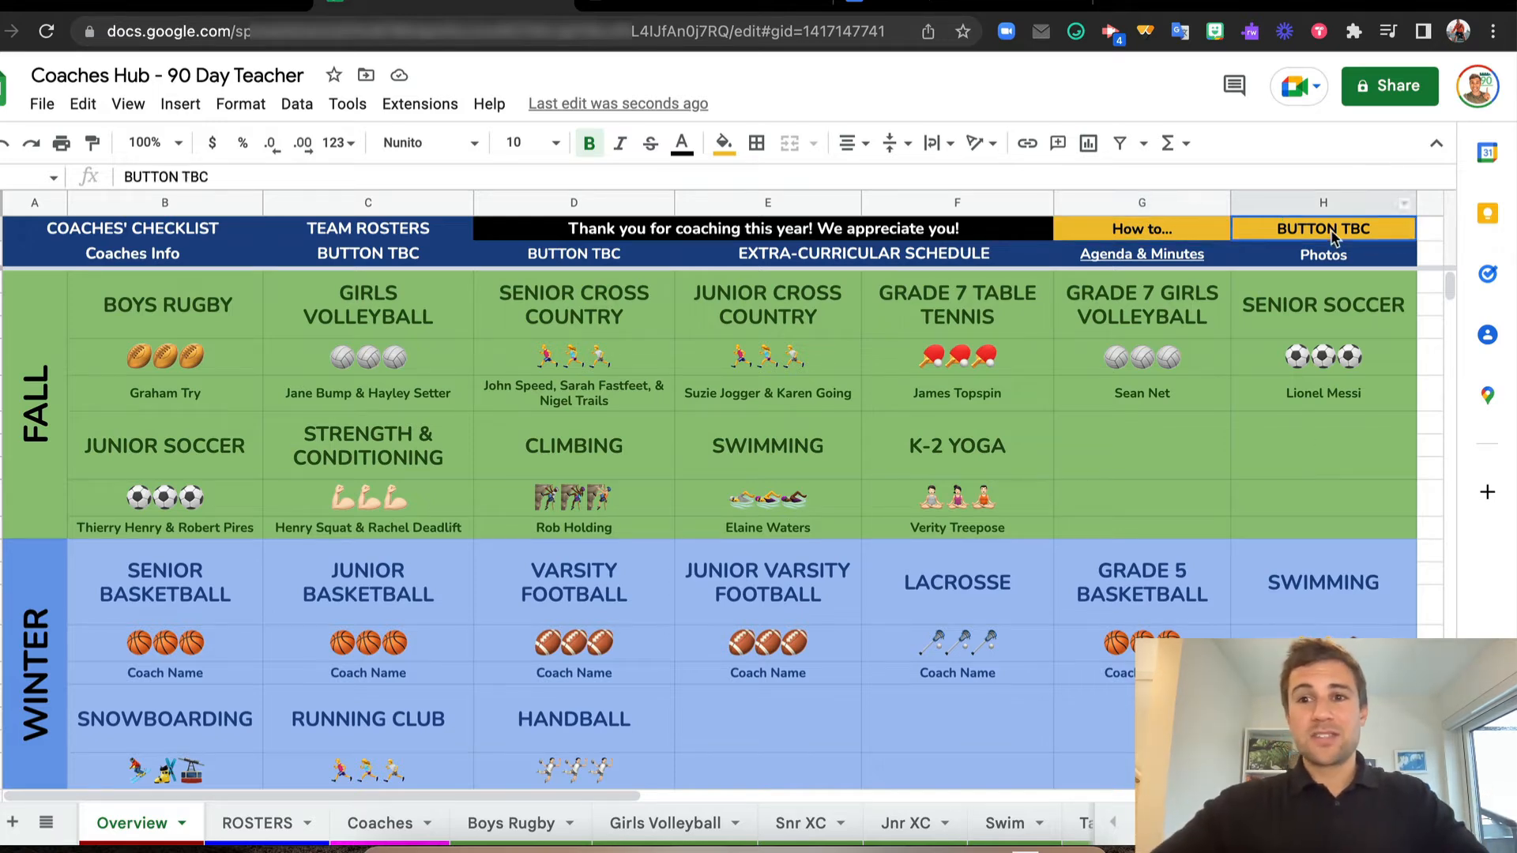
left_click(895, 258)
left_click(849, 294)
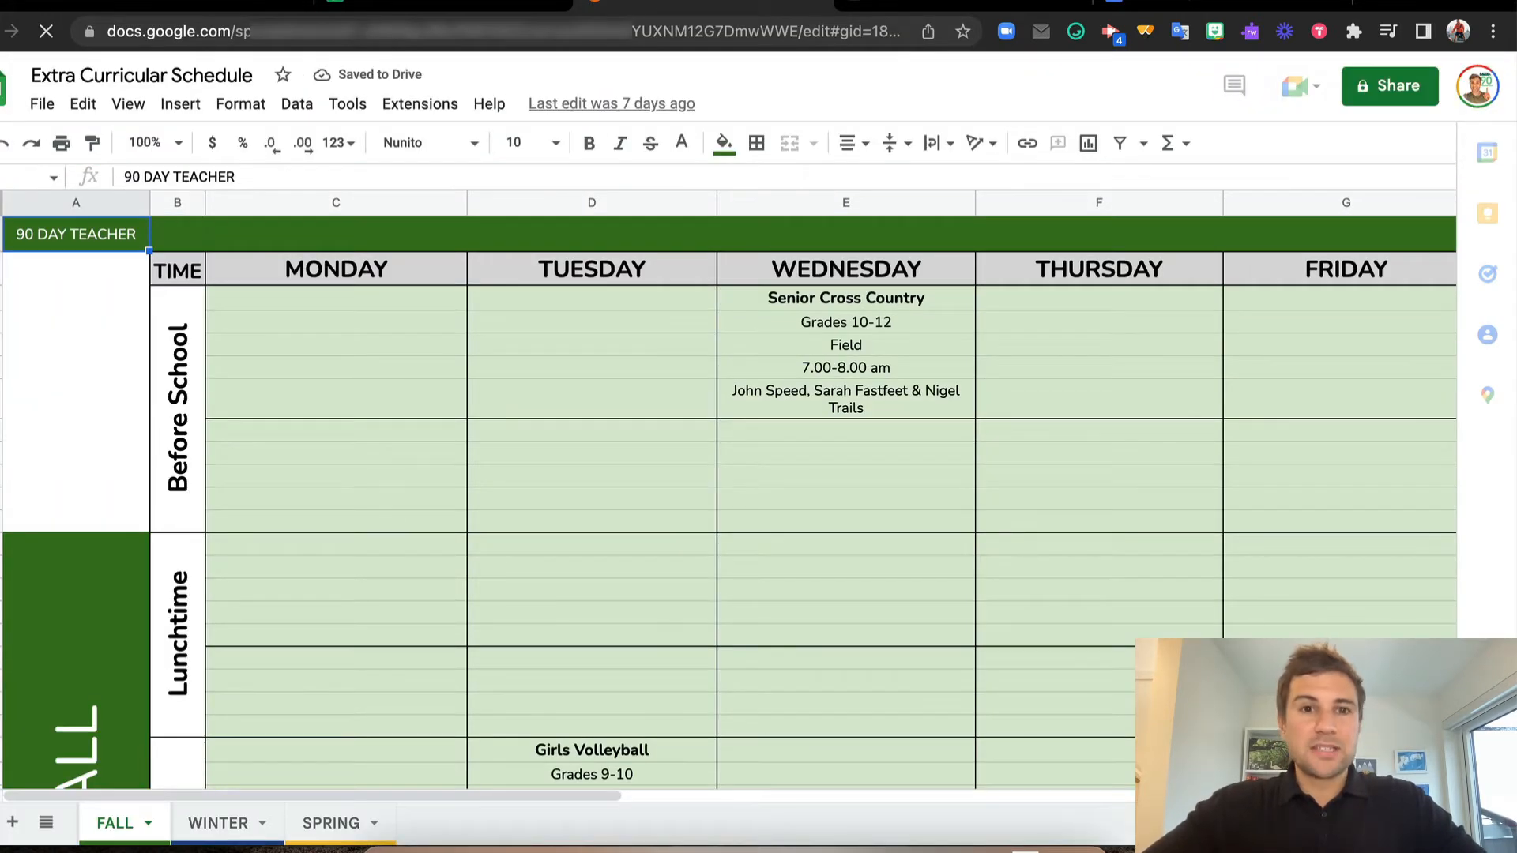
left_click(374, 4)
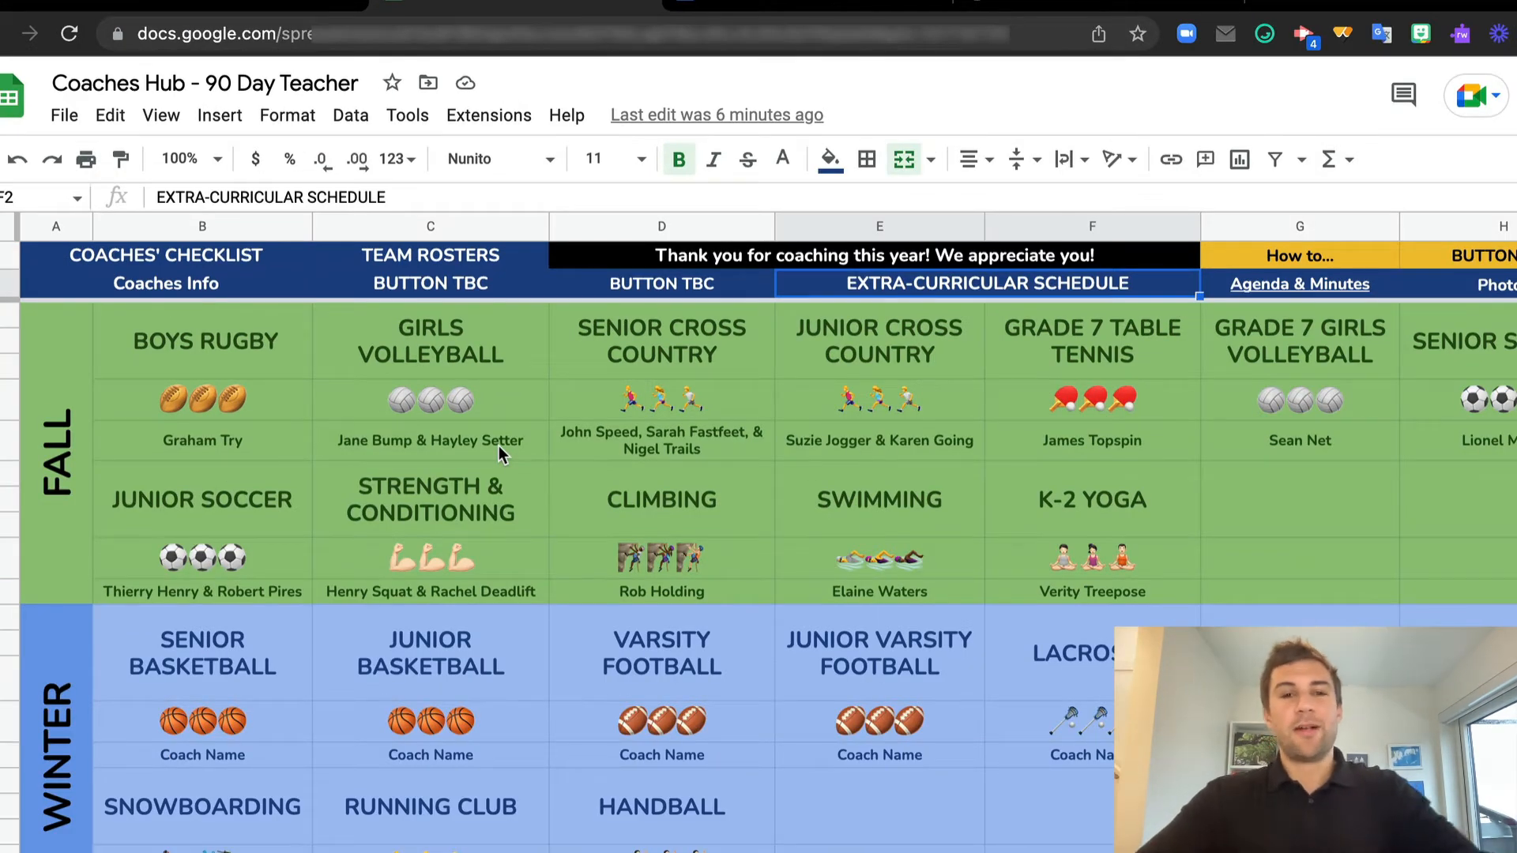
Open the Boys Rugby team sheet through the BOYS RUGBY link in the Overview's fall section
mouse_move(216, 372)
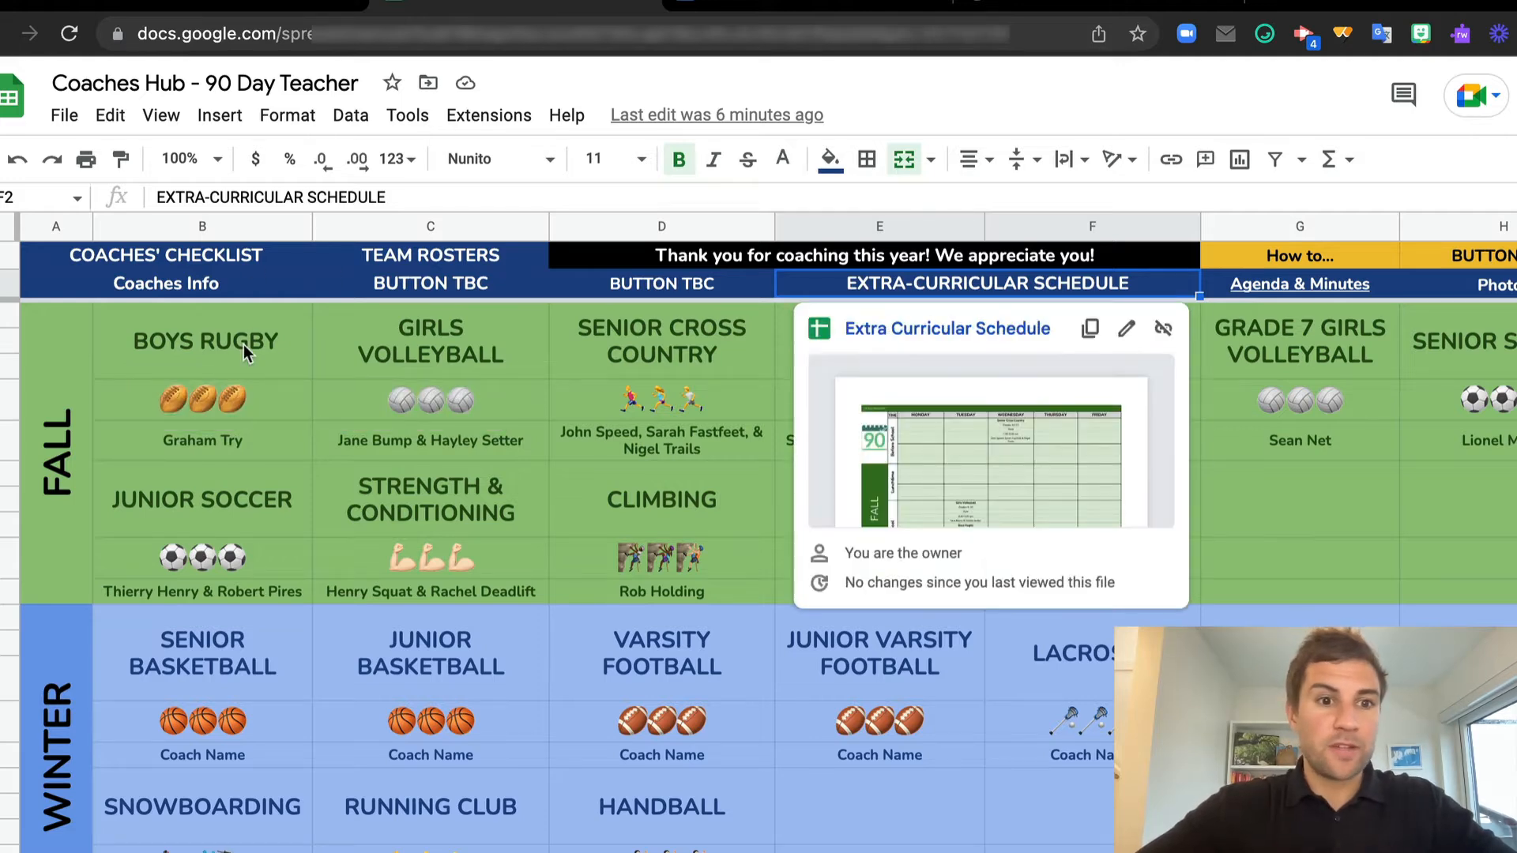
left_click(244, 344)
left_click(215, 407)
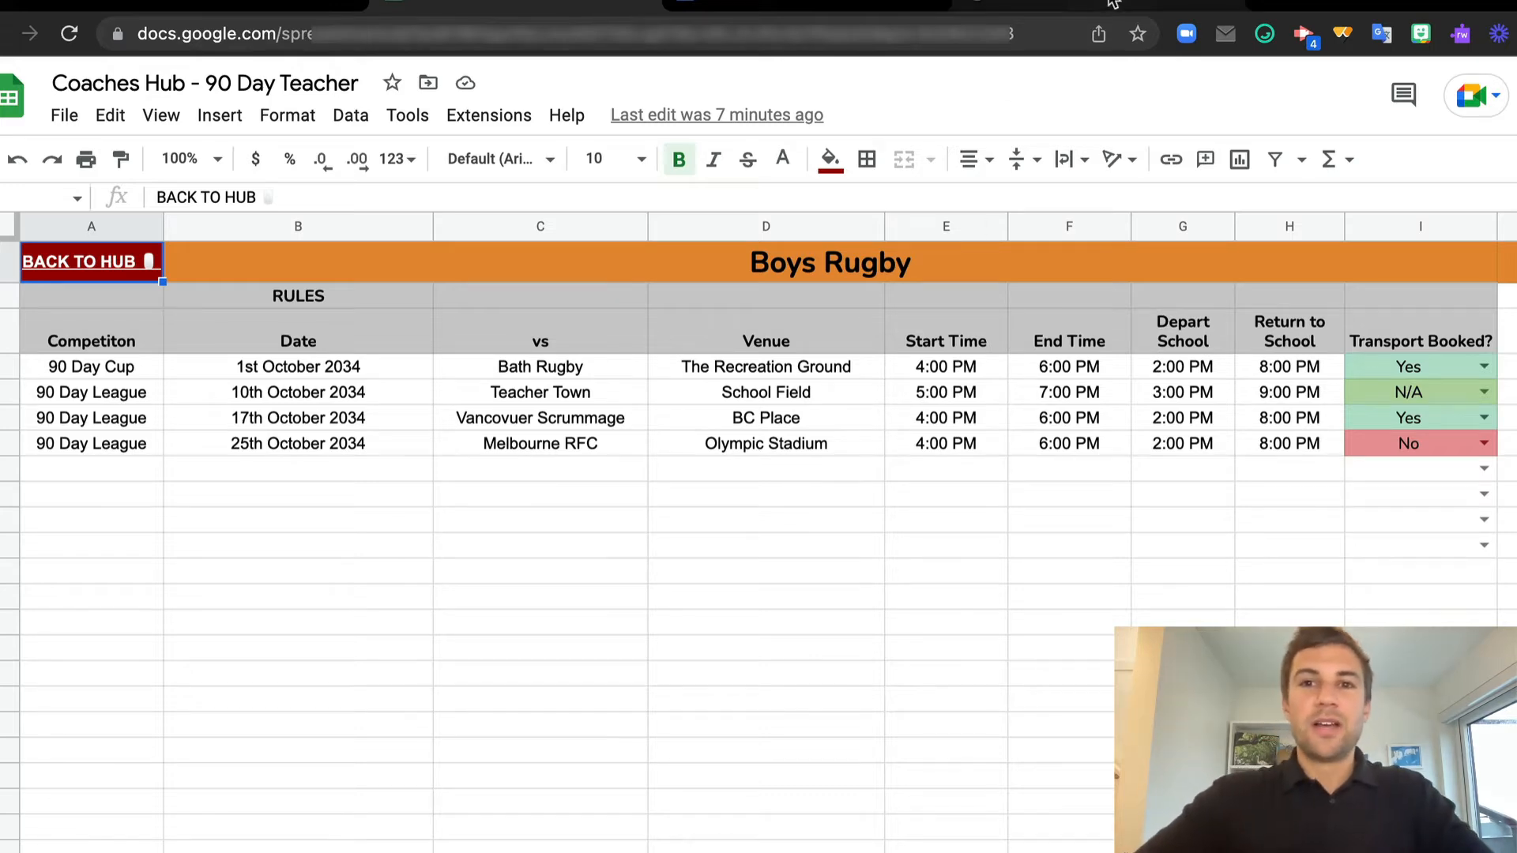
left_click(215, 3)
left_click(284, 19)
key("ctrl+c")
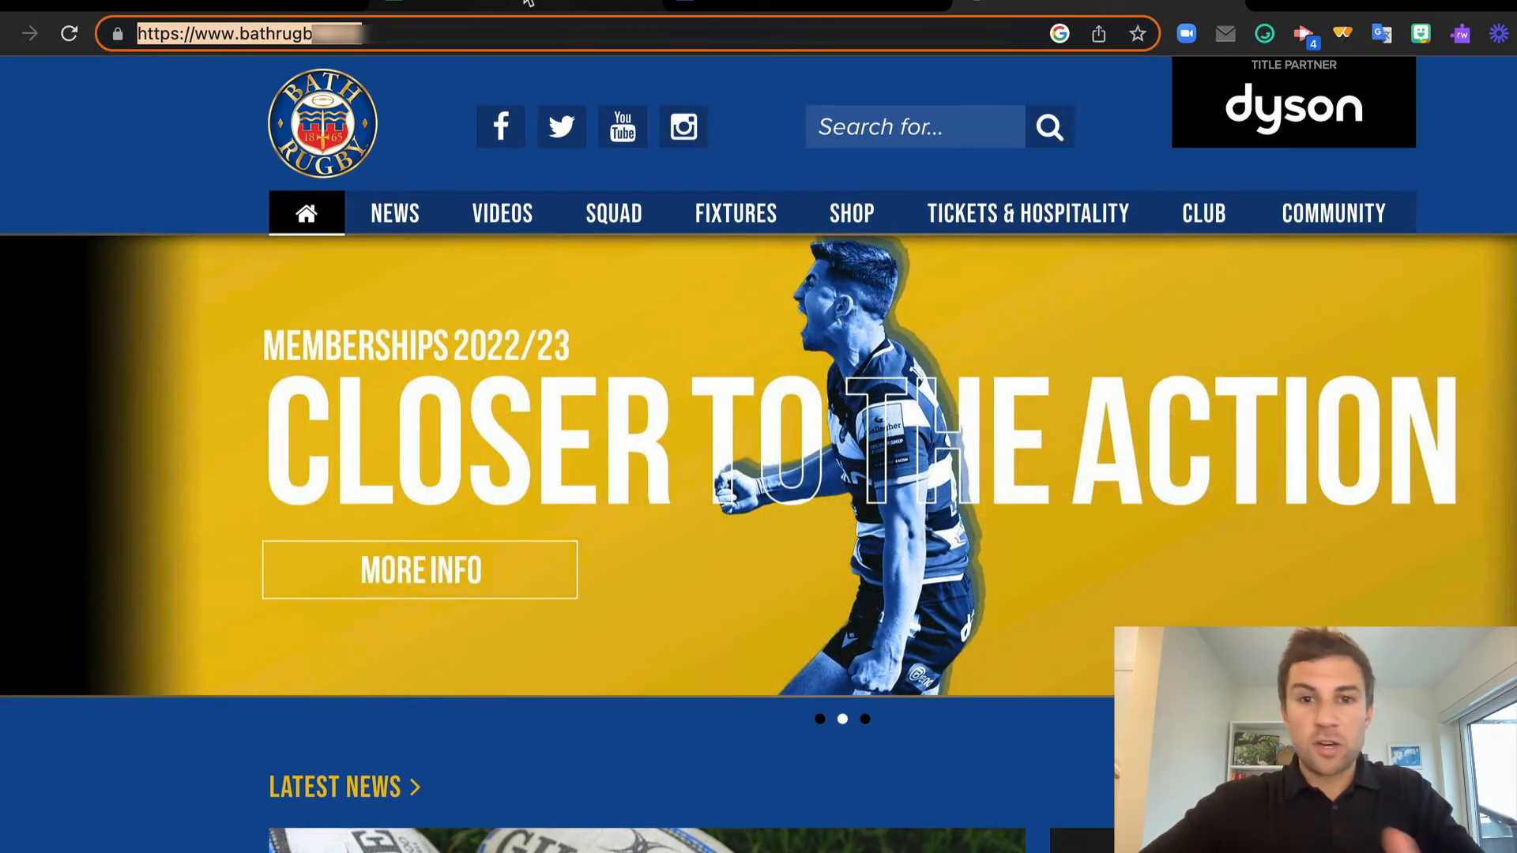
left_click(528, 3)
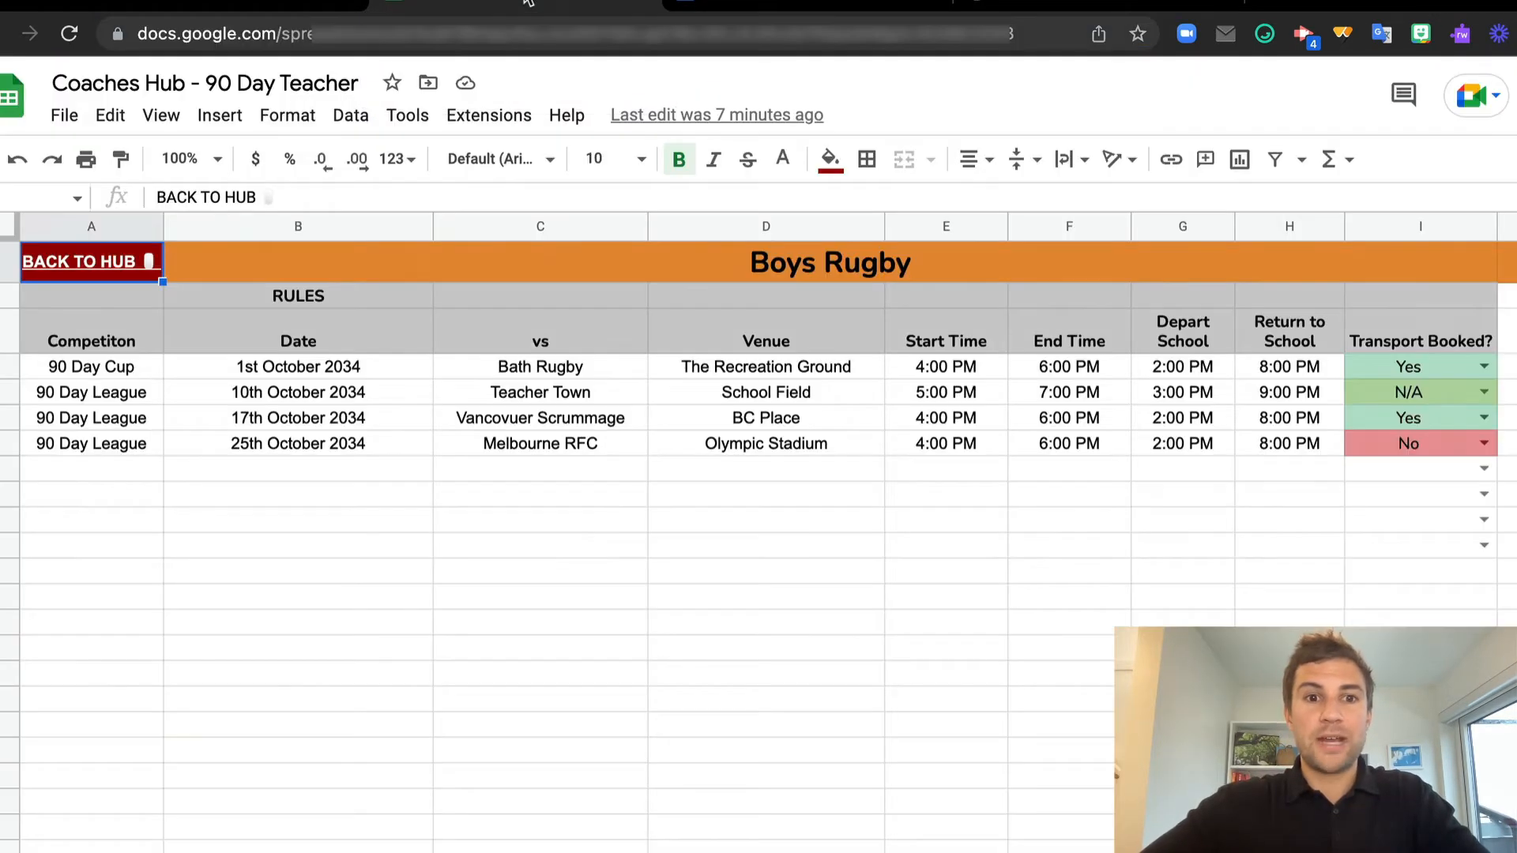
left_click(567, 372)
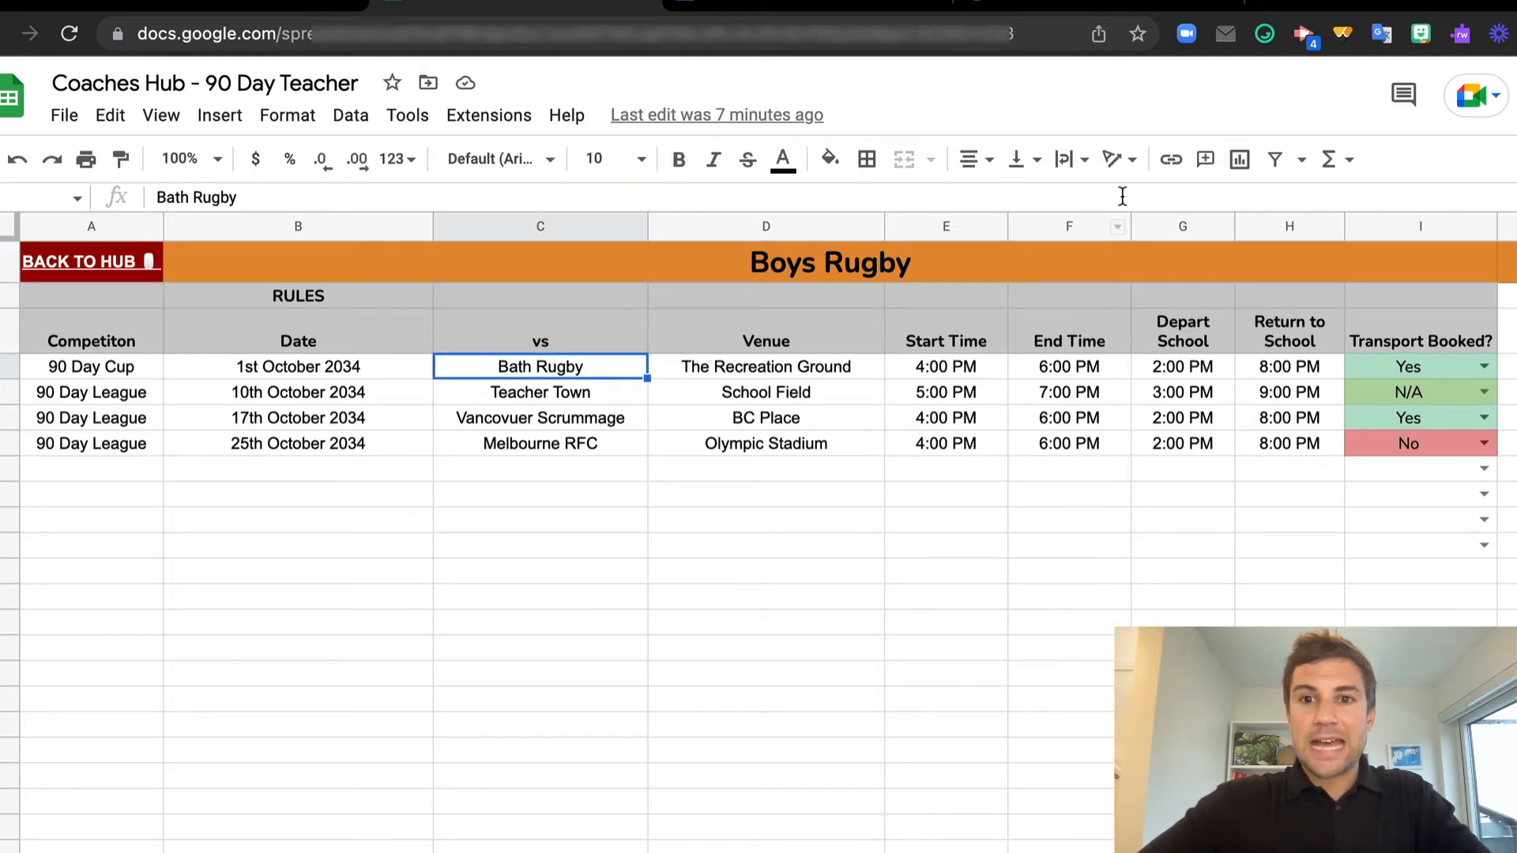
left_click(1173, 158)
key("ctrl+v")
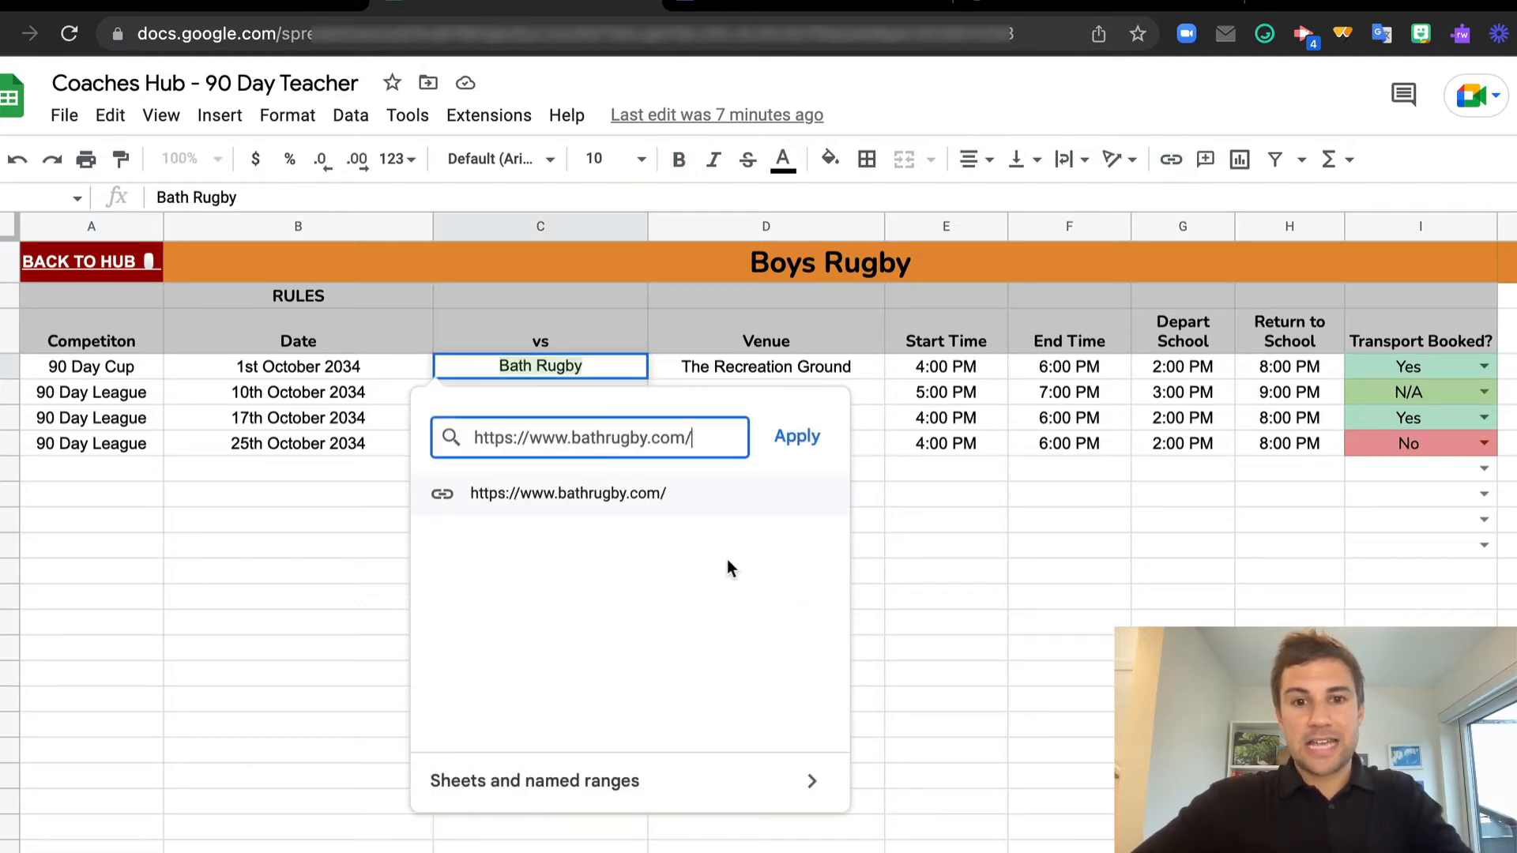
left_click(792, 438)
Test the link in the Bath Rugby cell by opening the website, and return to the Boys Rugby sheet
left_click(600, 530)
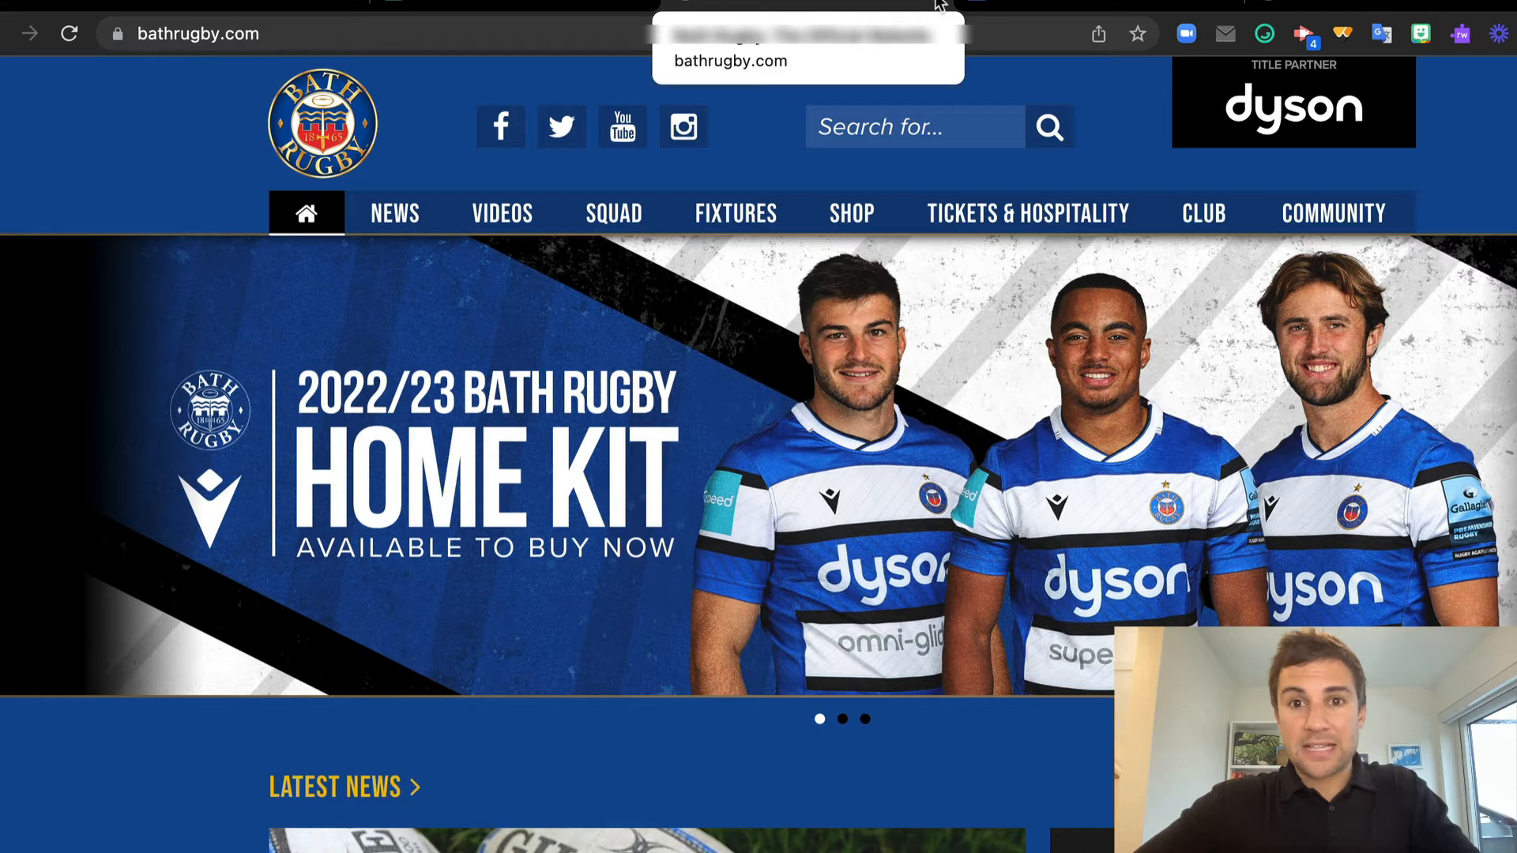
left_click(585, 9)
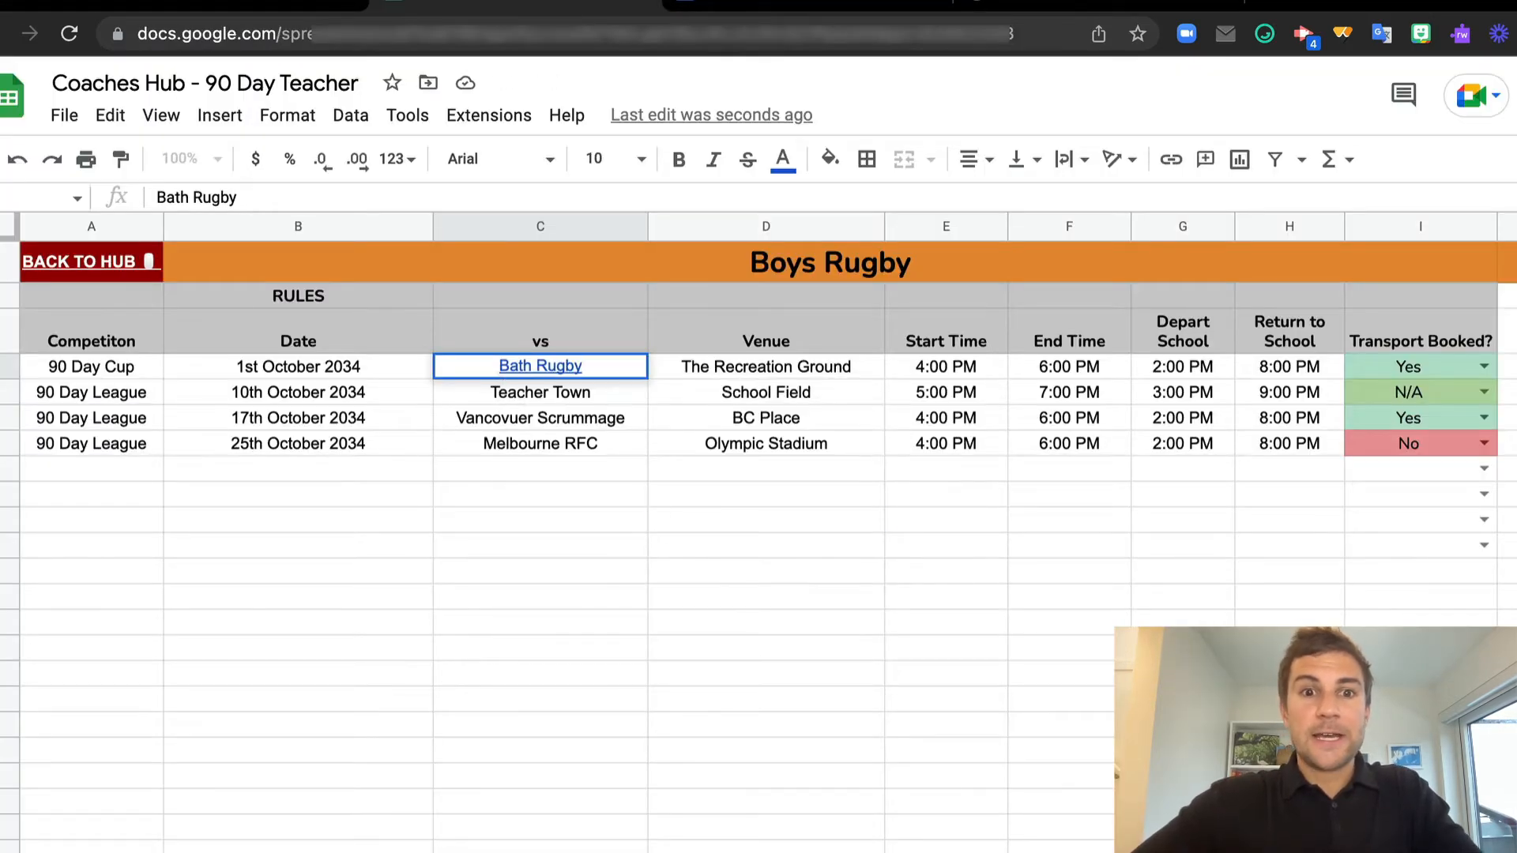
left_click(649, 527)
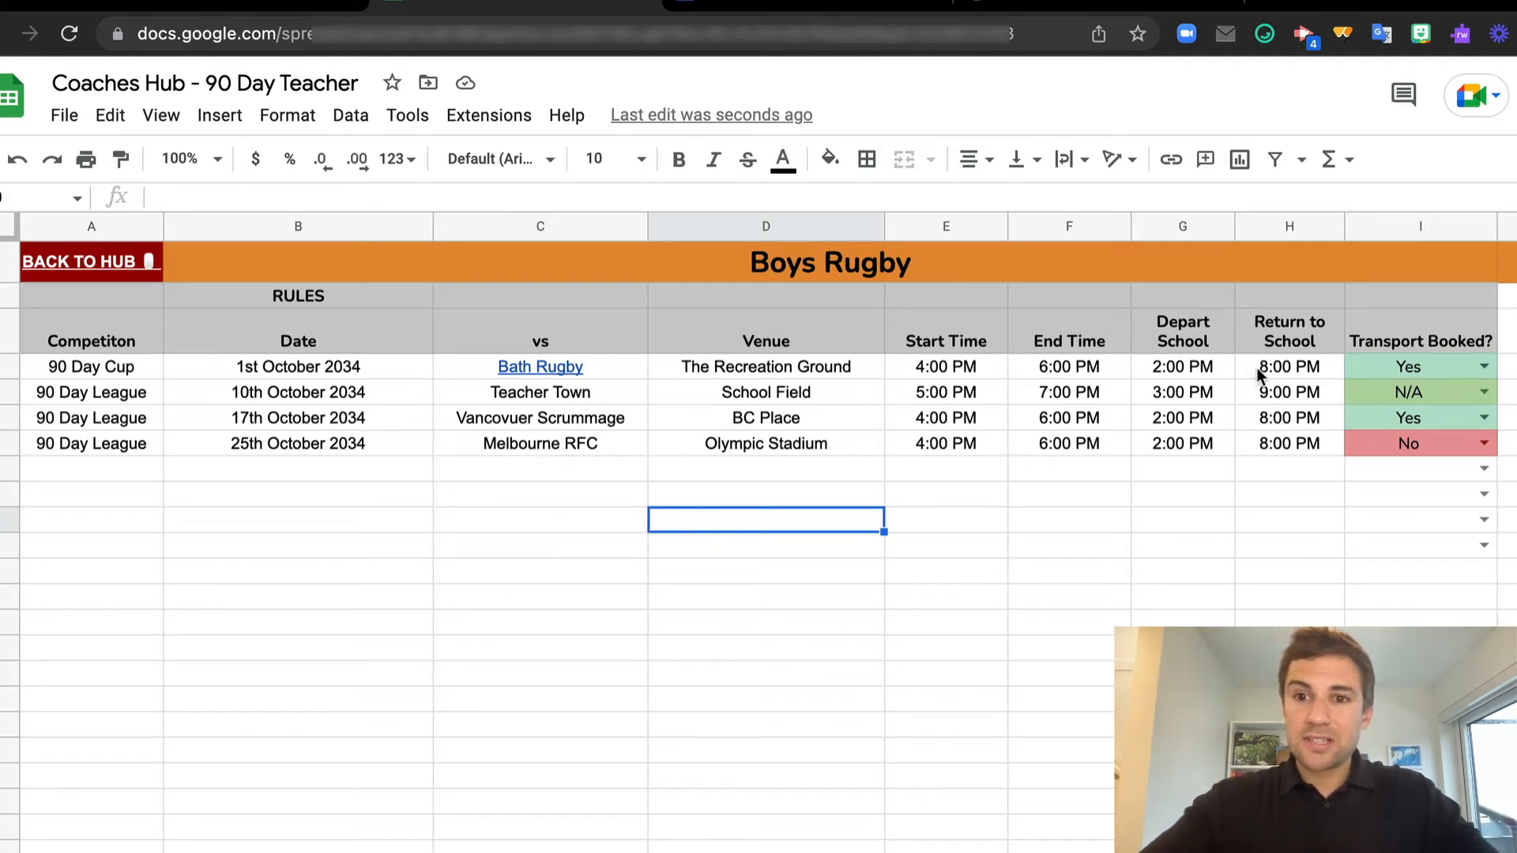
Check the return time of the 90 Day Cup fixture and go back to the Overview through the BACK TO HUB link
left_click(1281, 367)
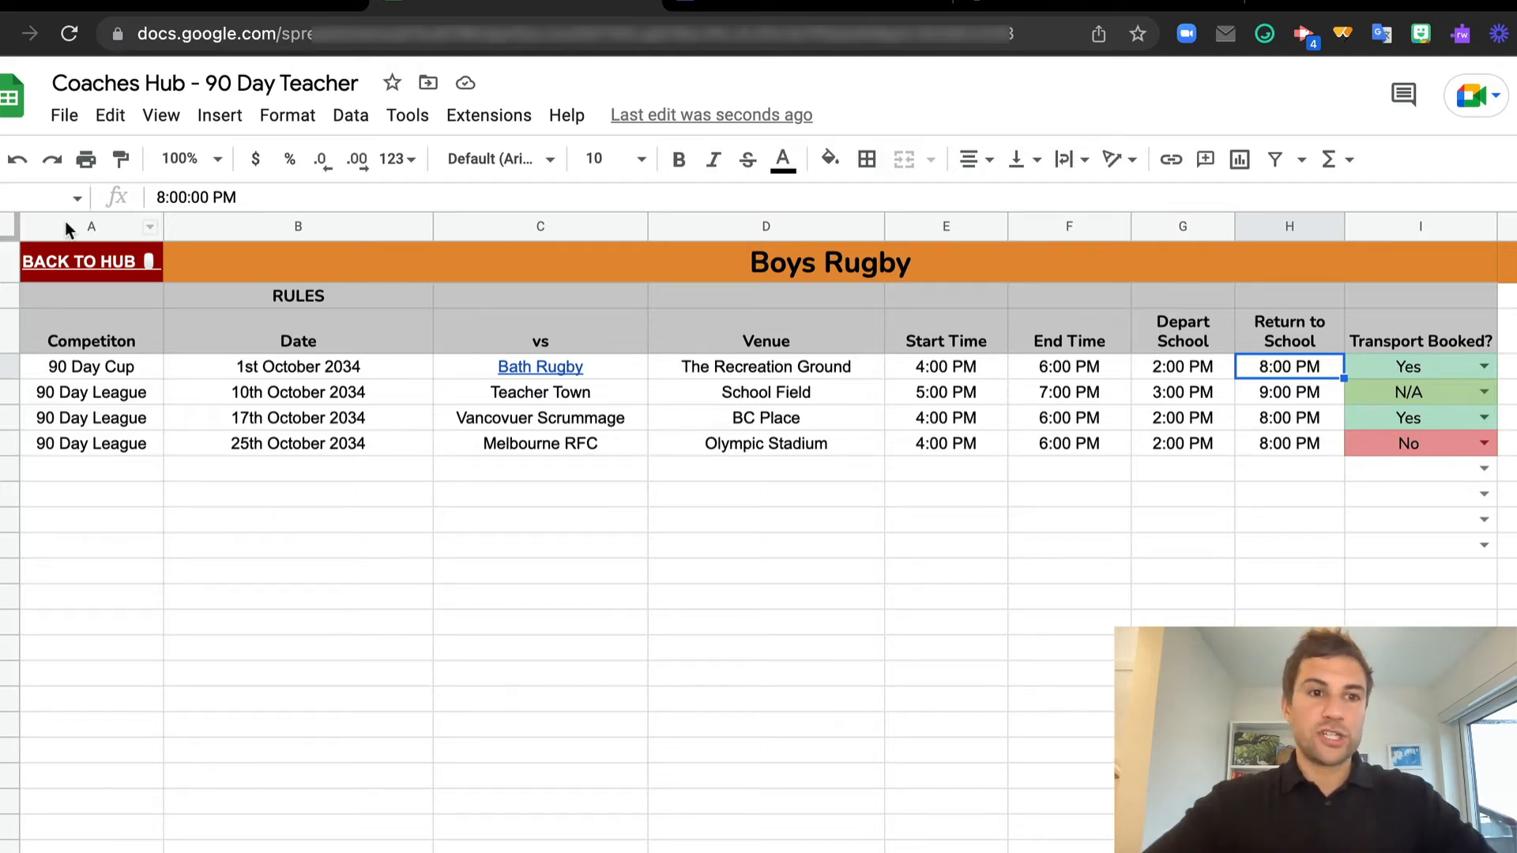
left_click(67, 262)
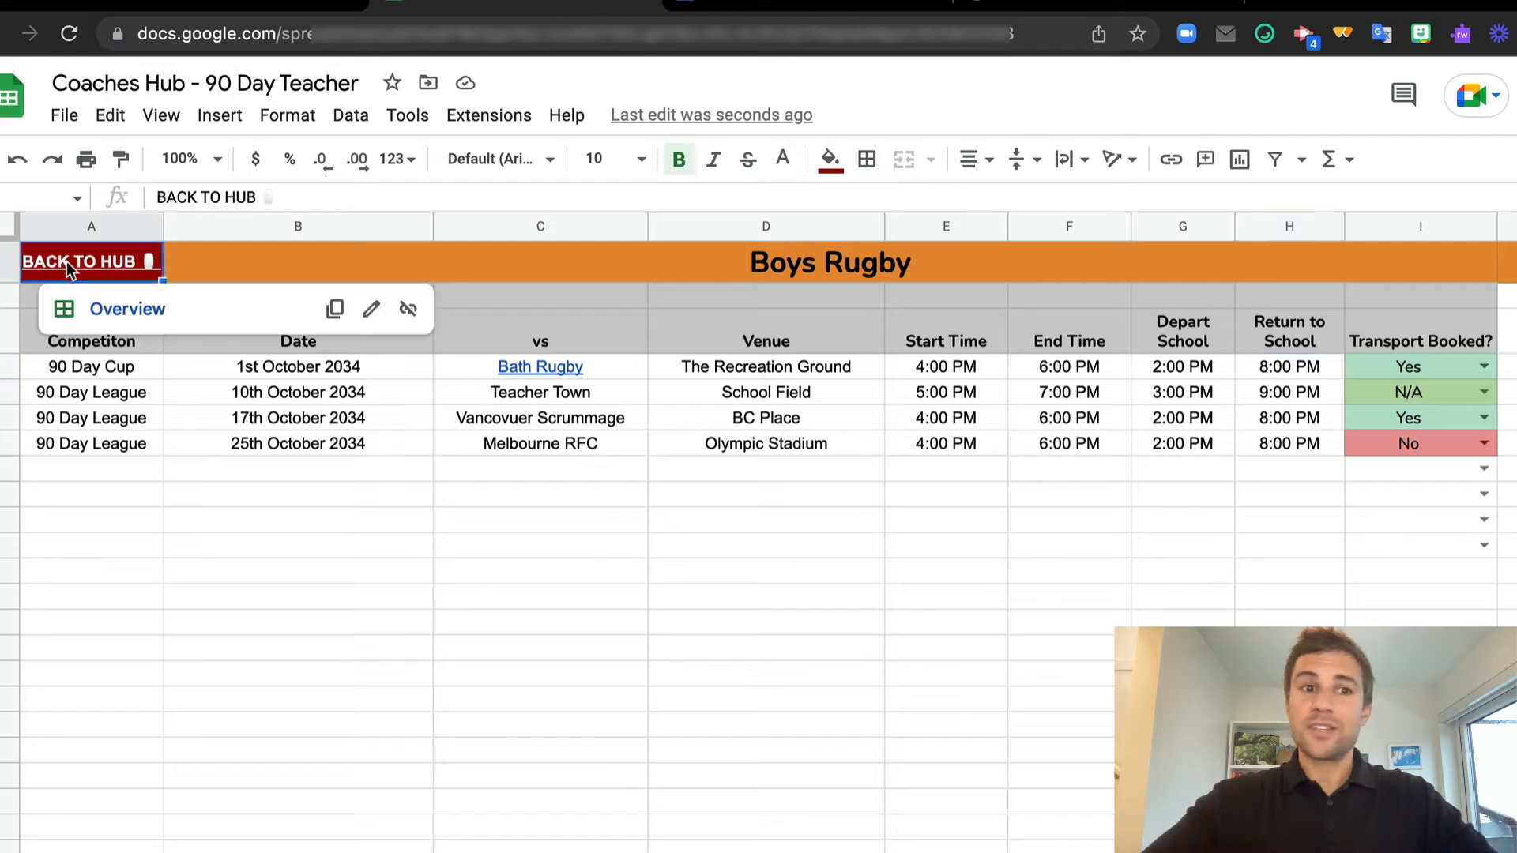
left_click(115, 311)
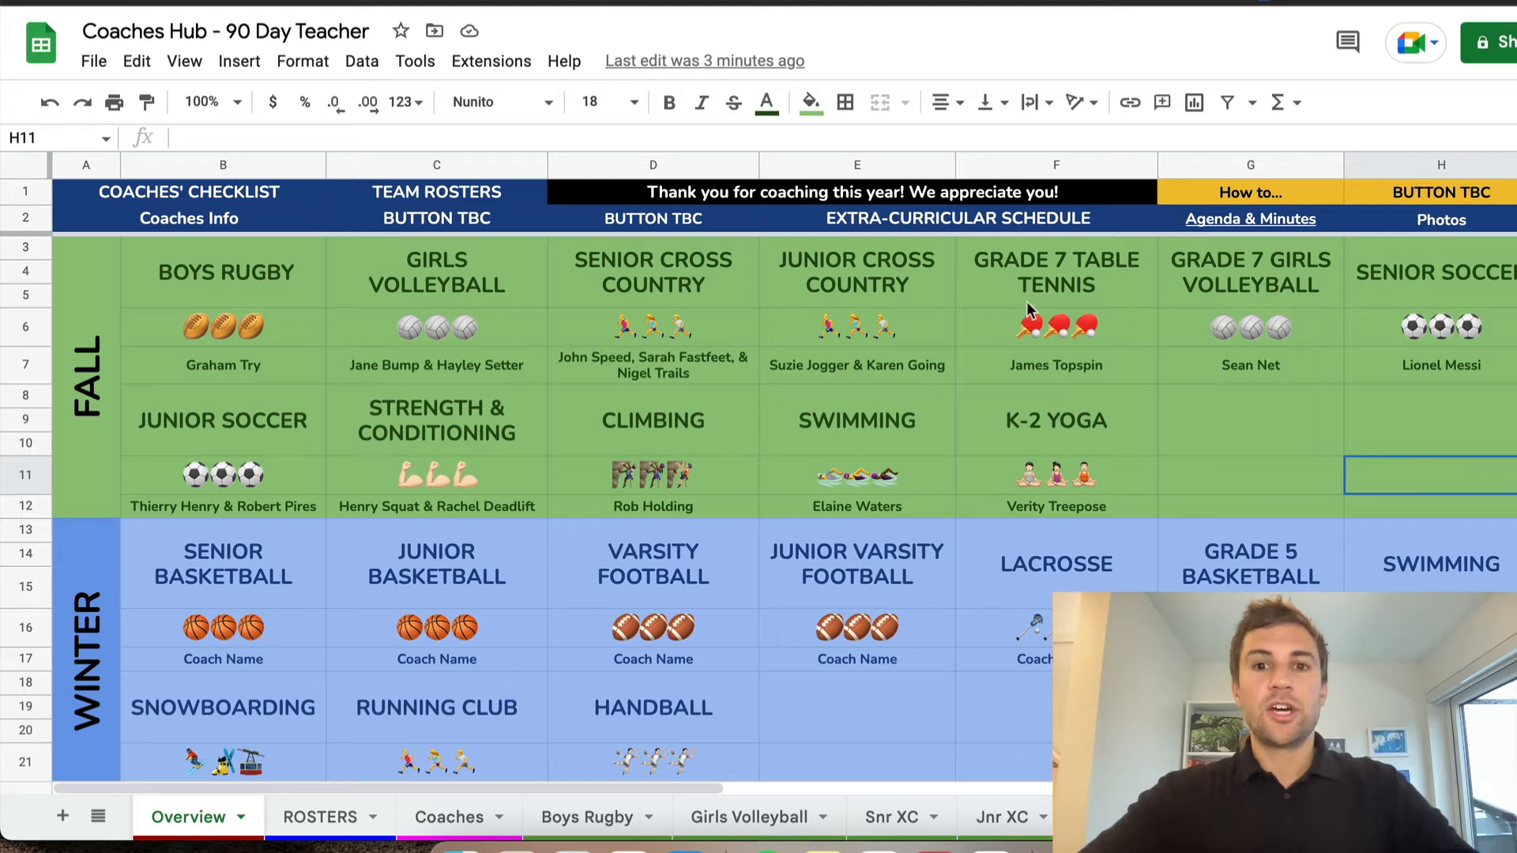
Check the sheet links on the Girls Volleyball and Grade 7 Girls Volleyball cells and look through the winter and spring sections
mouse_move(1055, 221)
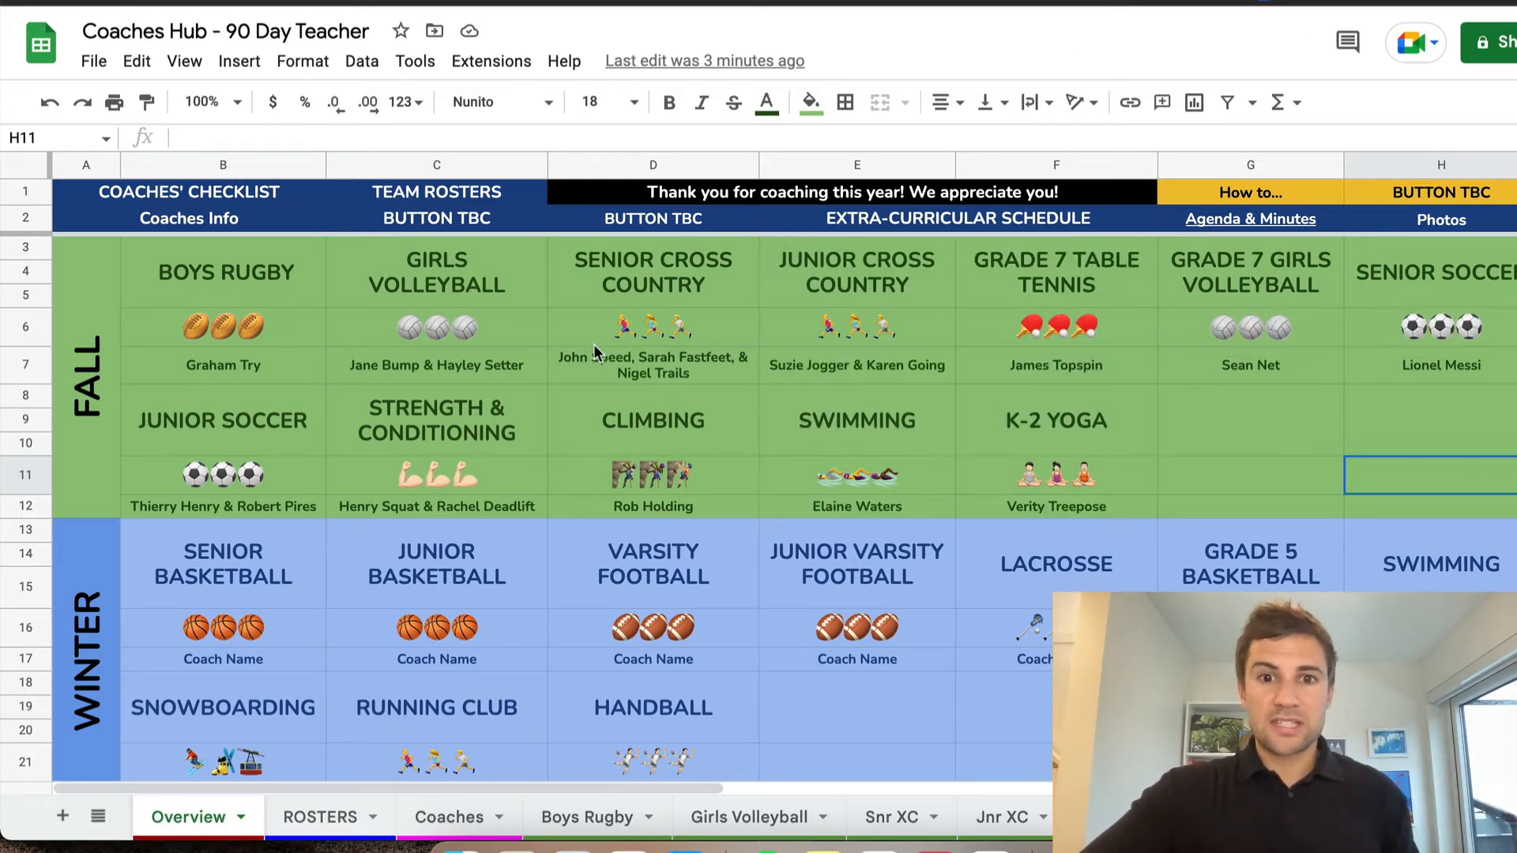
left_click(651, 285)
left_click(471, 260)
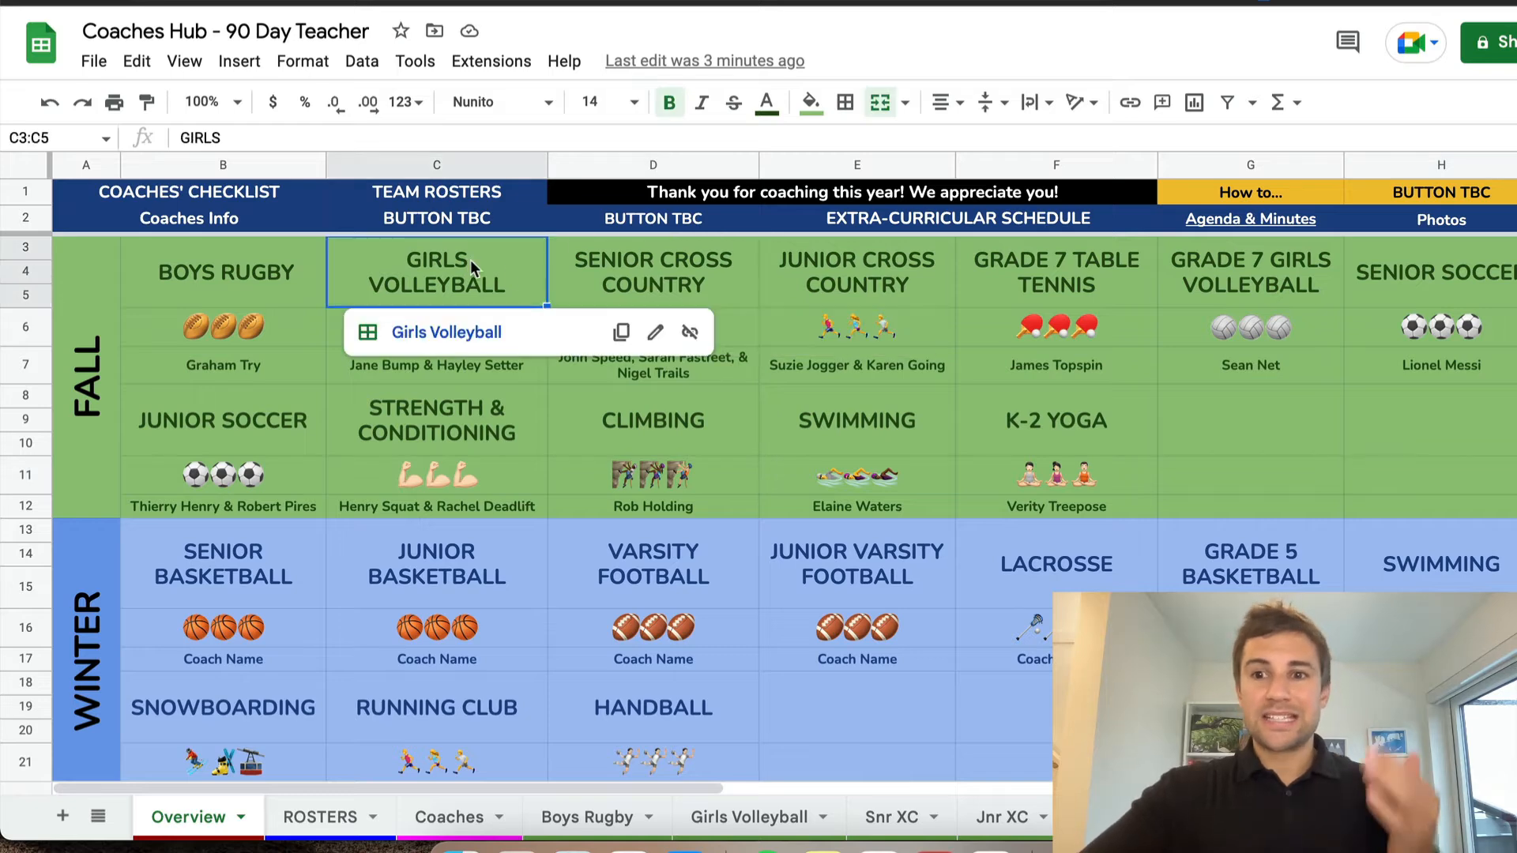
left_click(1258, 273)
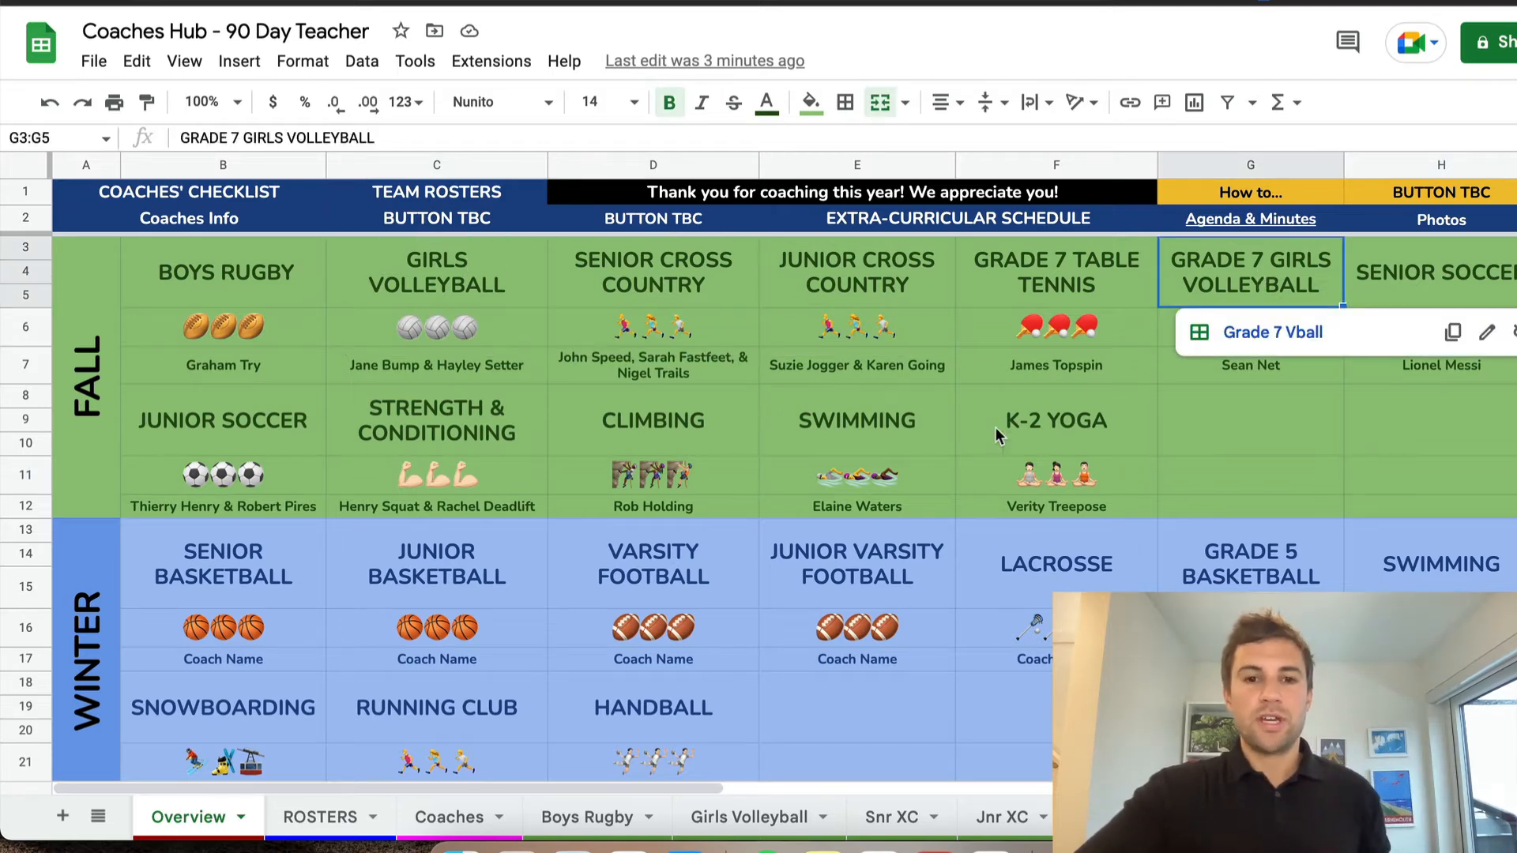
scroll(828, 558, "down", 3)
scroll(828, 557, "down", 2)
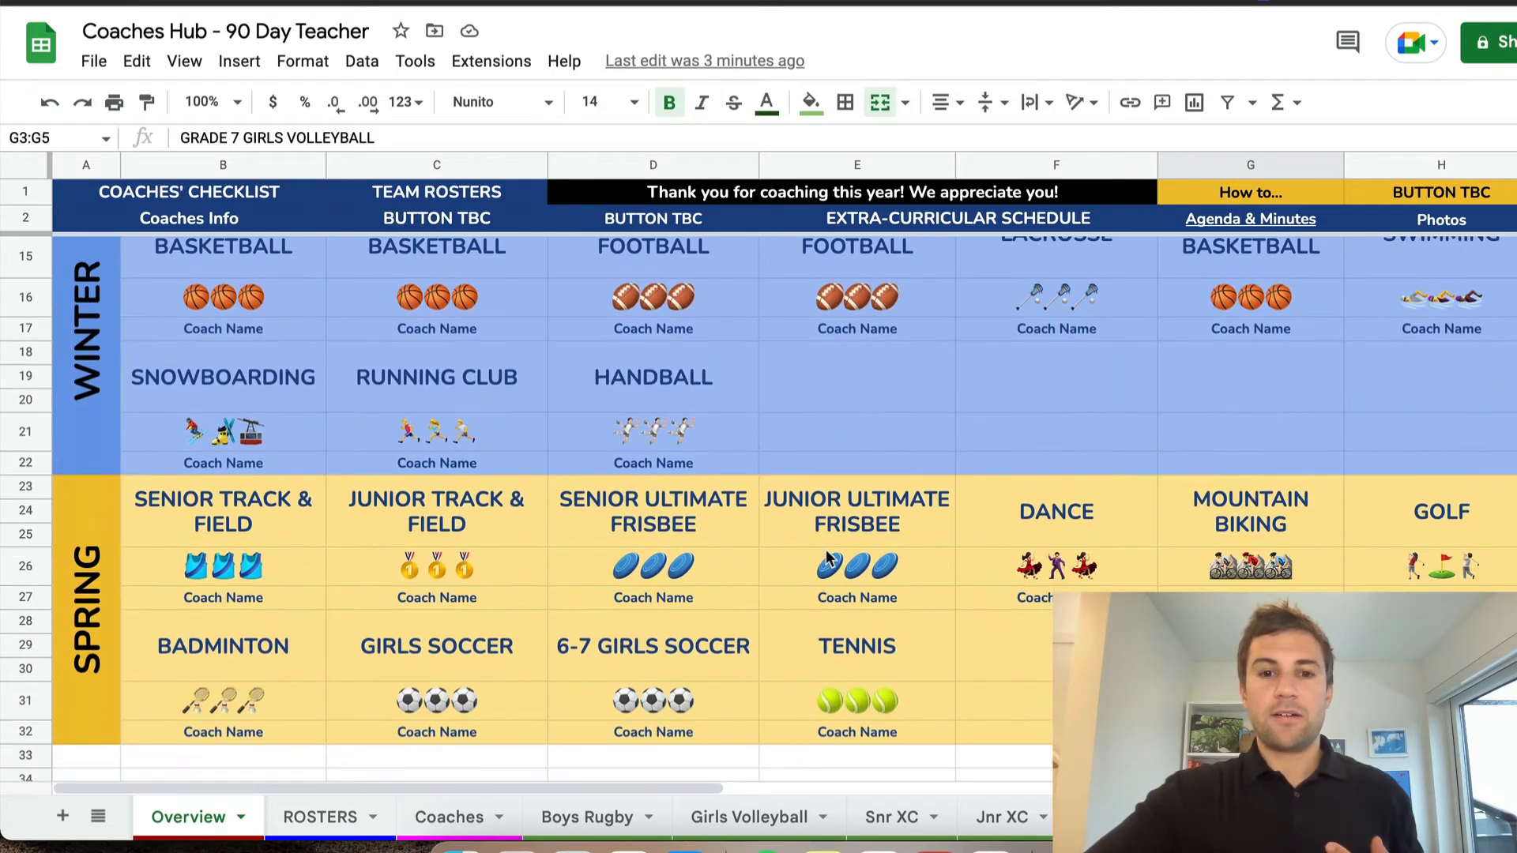
scroll(828, 557, "up", 5)
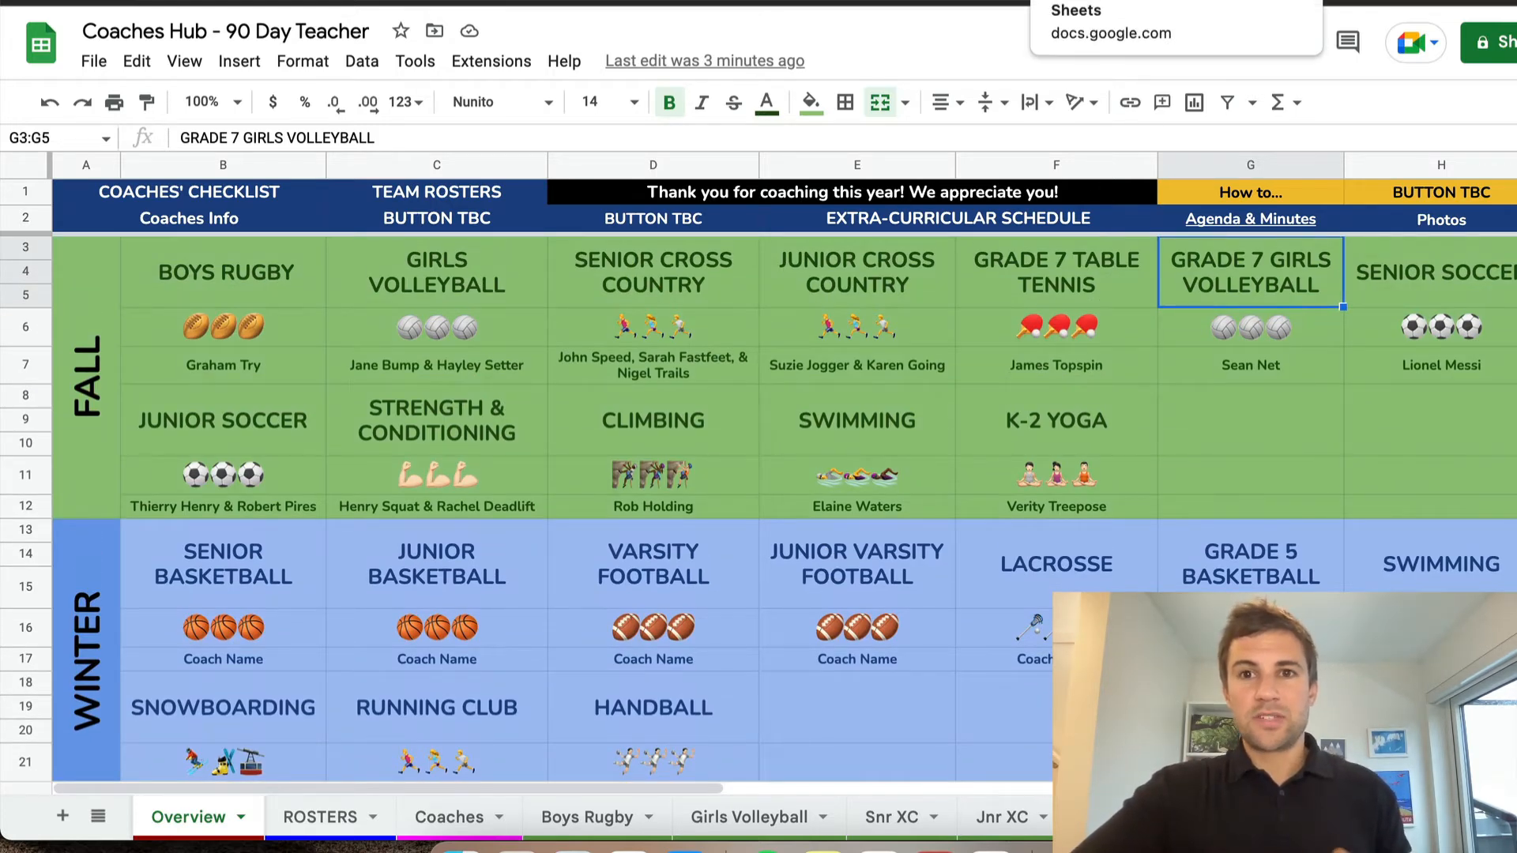
Switch to the blank untitled spreadsheet and merge cells B2:C4 into one block
left_click(1122, 1)
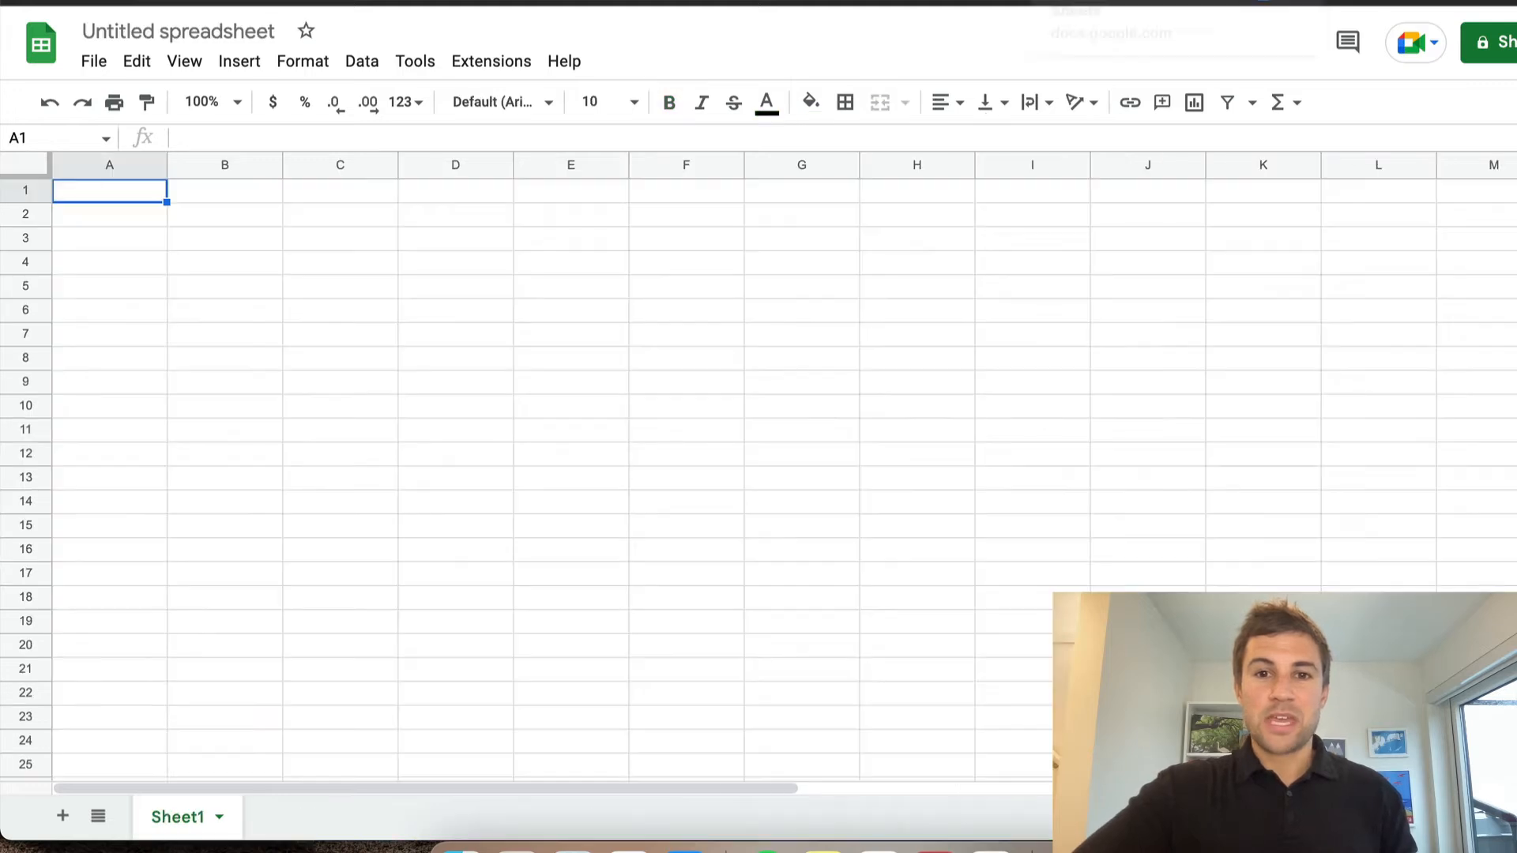
left_click(234, 214)
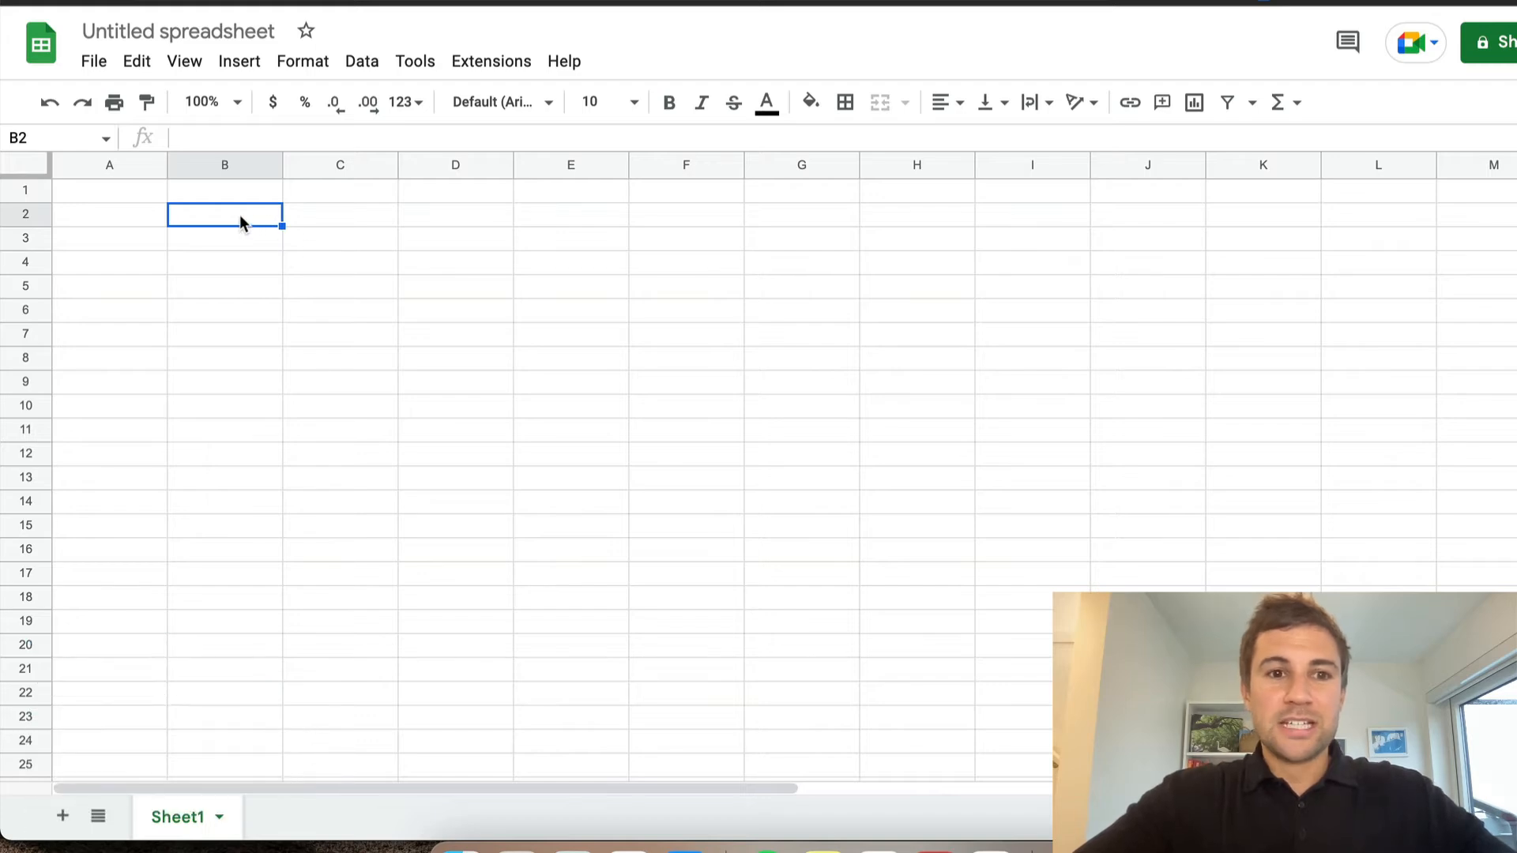
left_click_drag(277, 224, 336, 267)
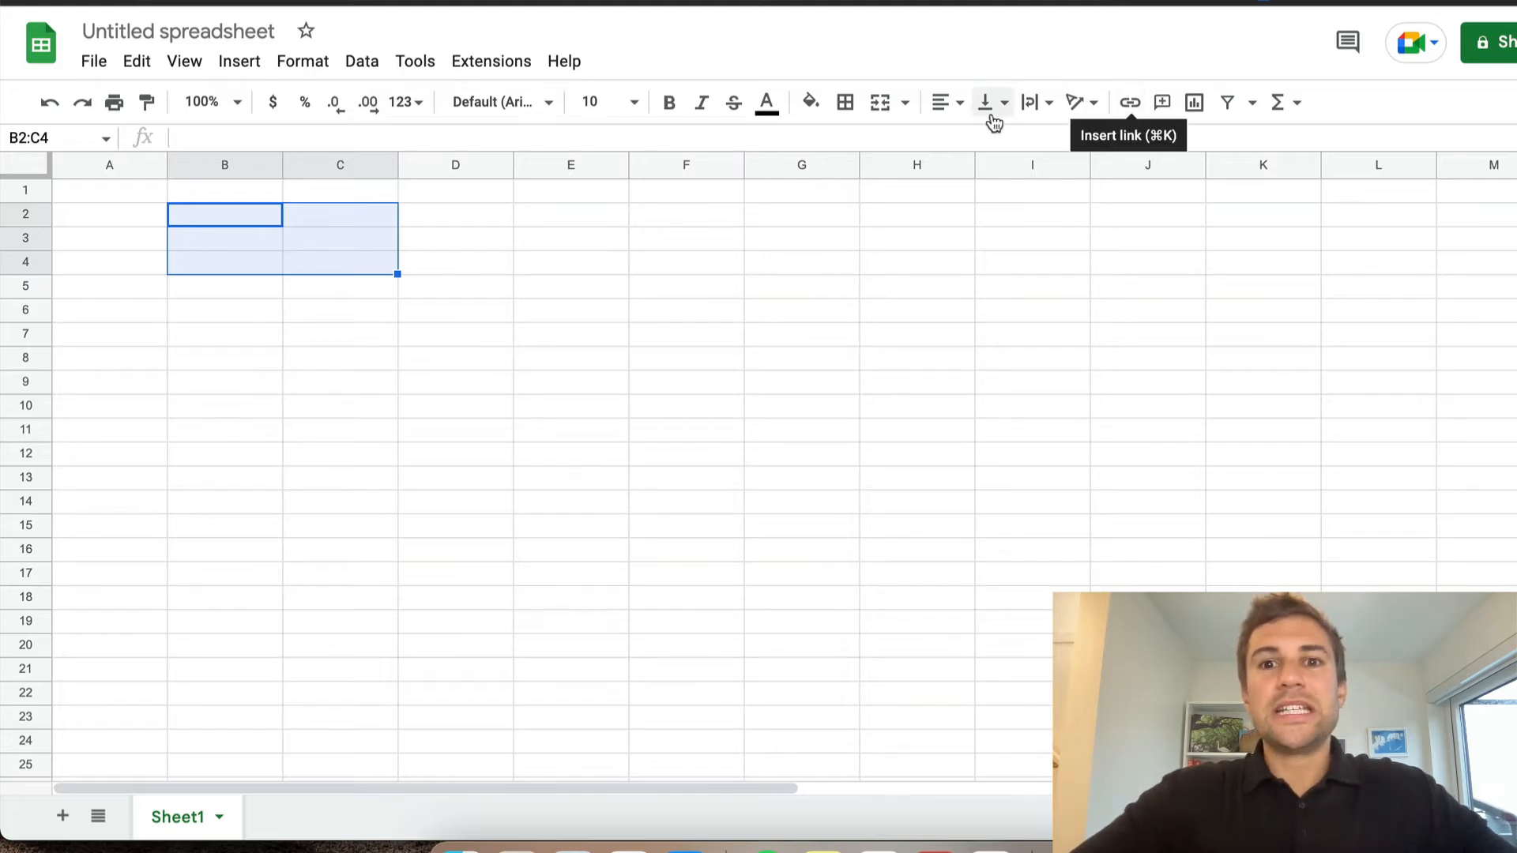
left_click(883, 107)
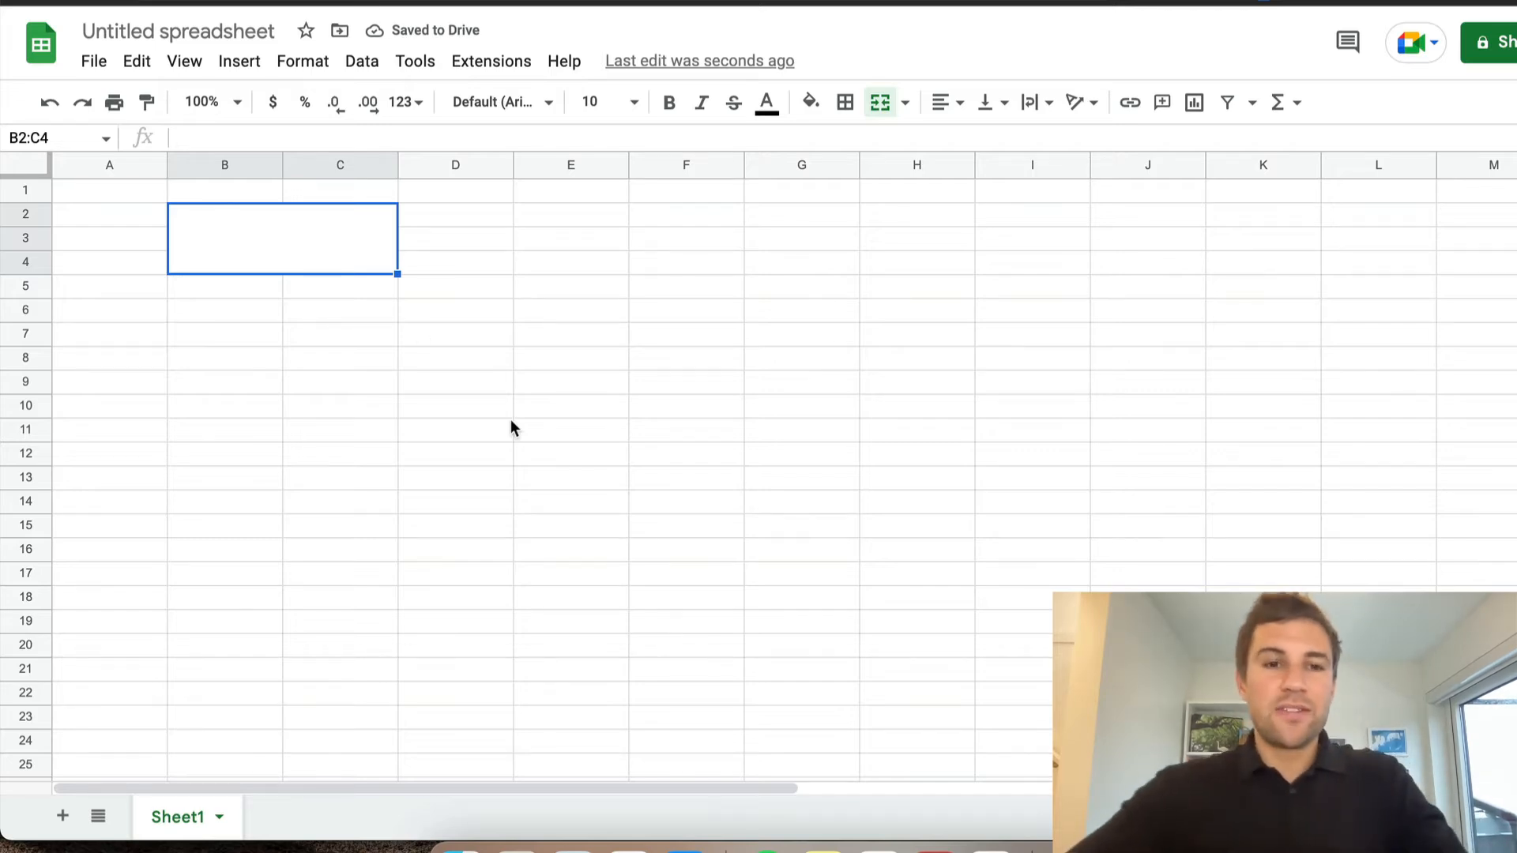
Copy the merged B2:C4 block and paste it at D2, F2, H2 and J2 to form a row of five
key("super+c")
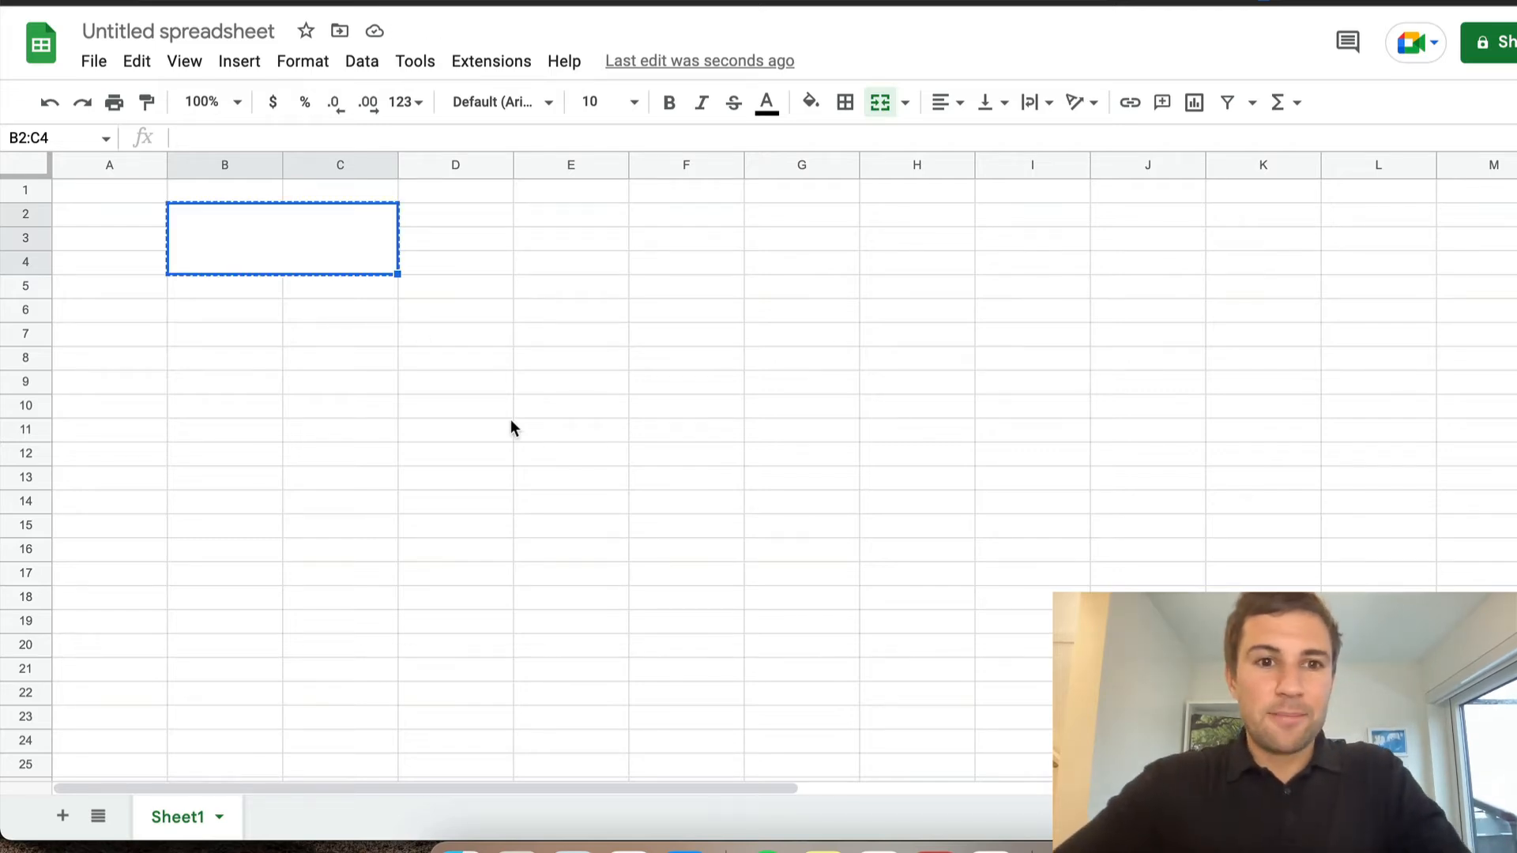
left_click(474, 221)
key("super+v")
left_click(666, 216)
key("super+v")
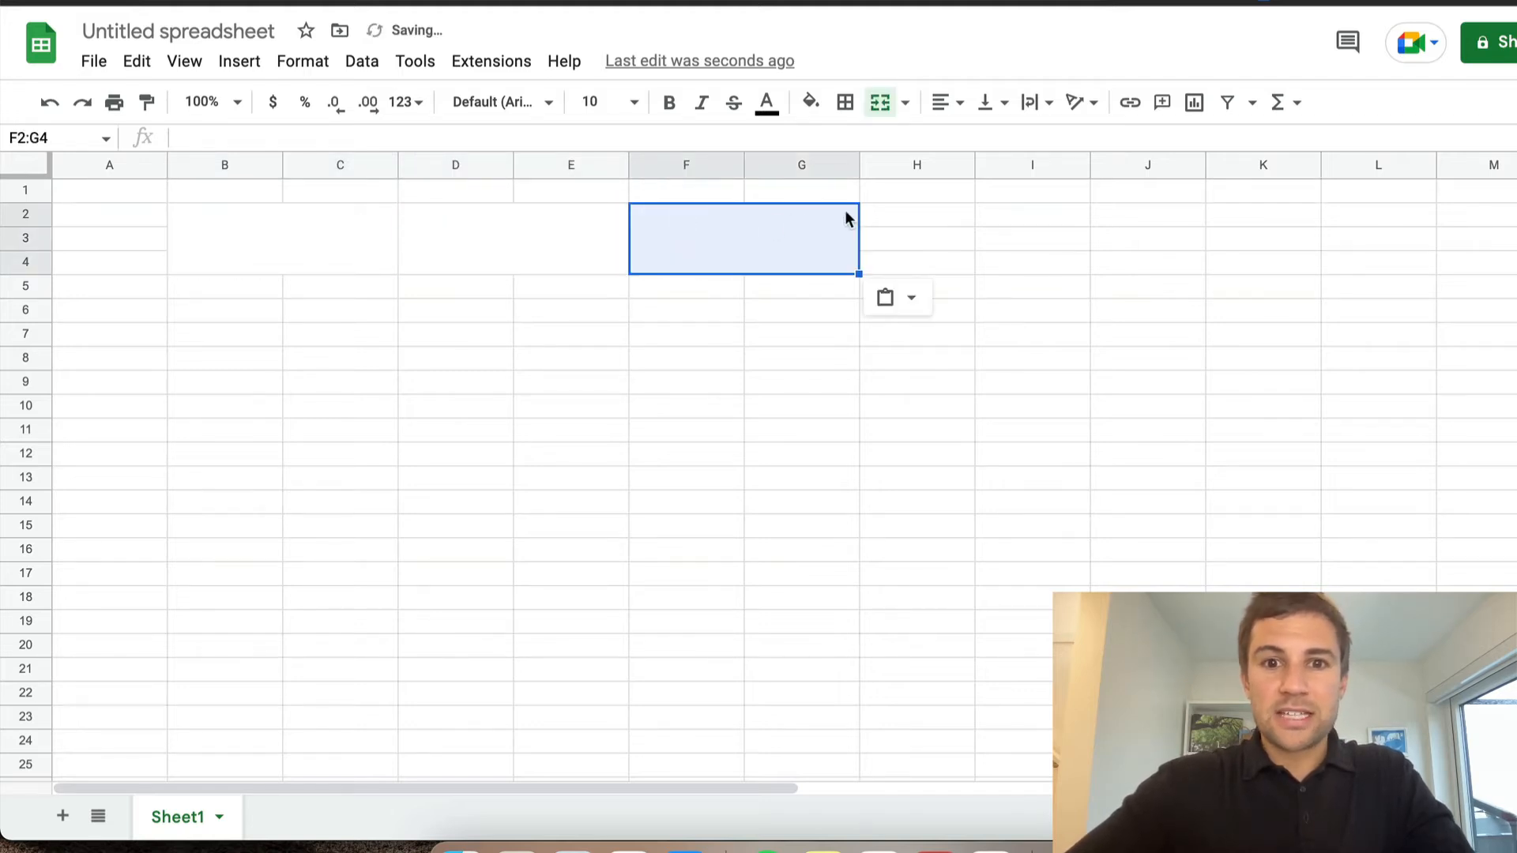
left_click(891, 213)
key("super+v")
left_click(1118, 218)
key("super+v")
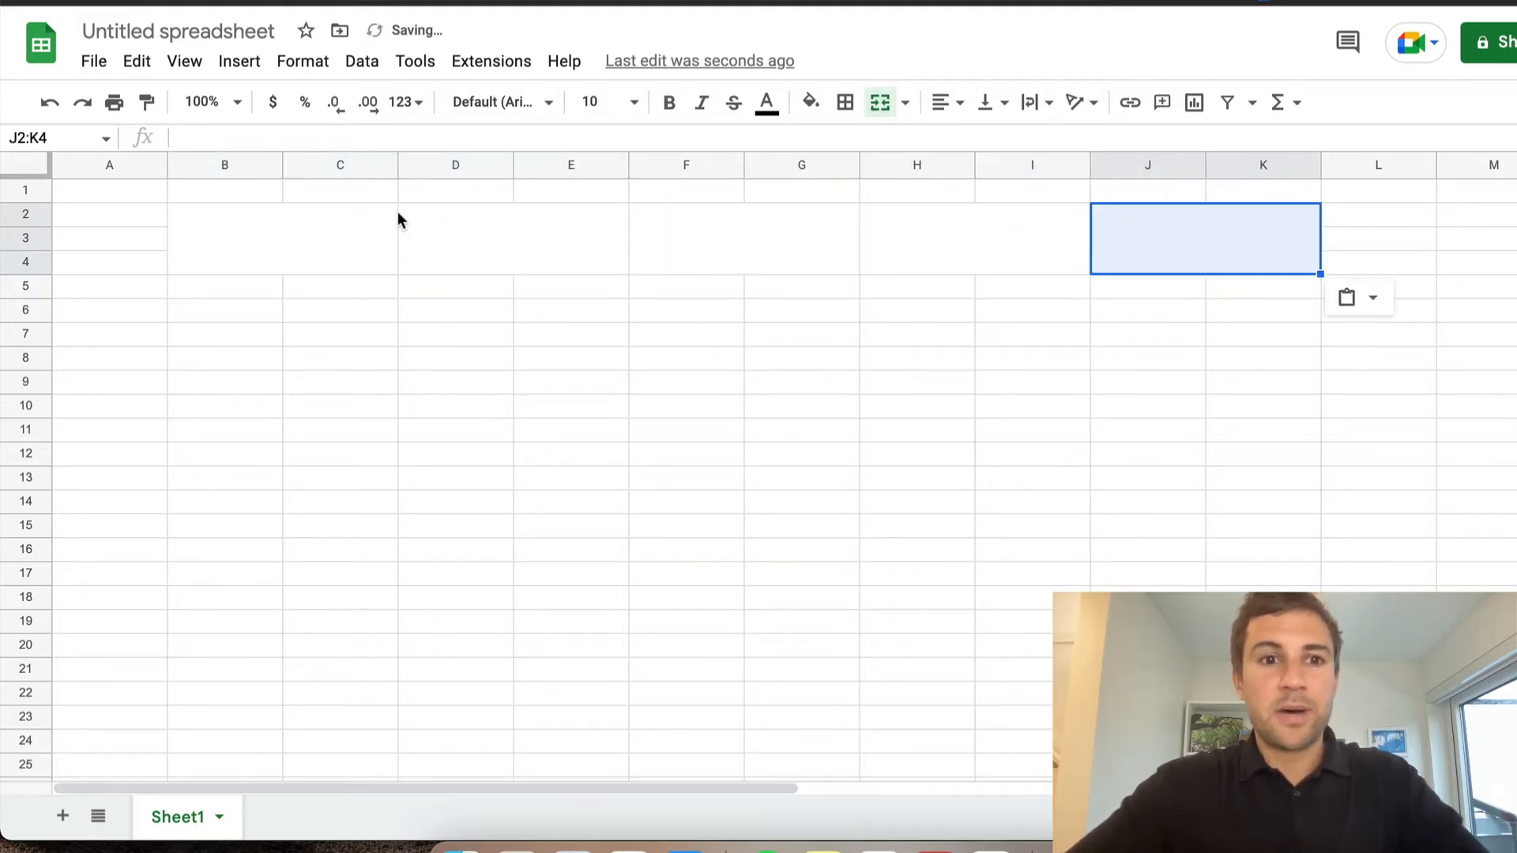
Fill the five merged blocks in B2:K4 with a light cornflower blue
left_click_drag(322, 240, 1161, 239)
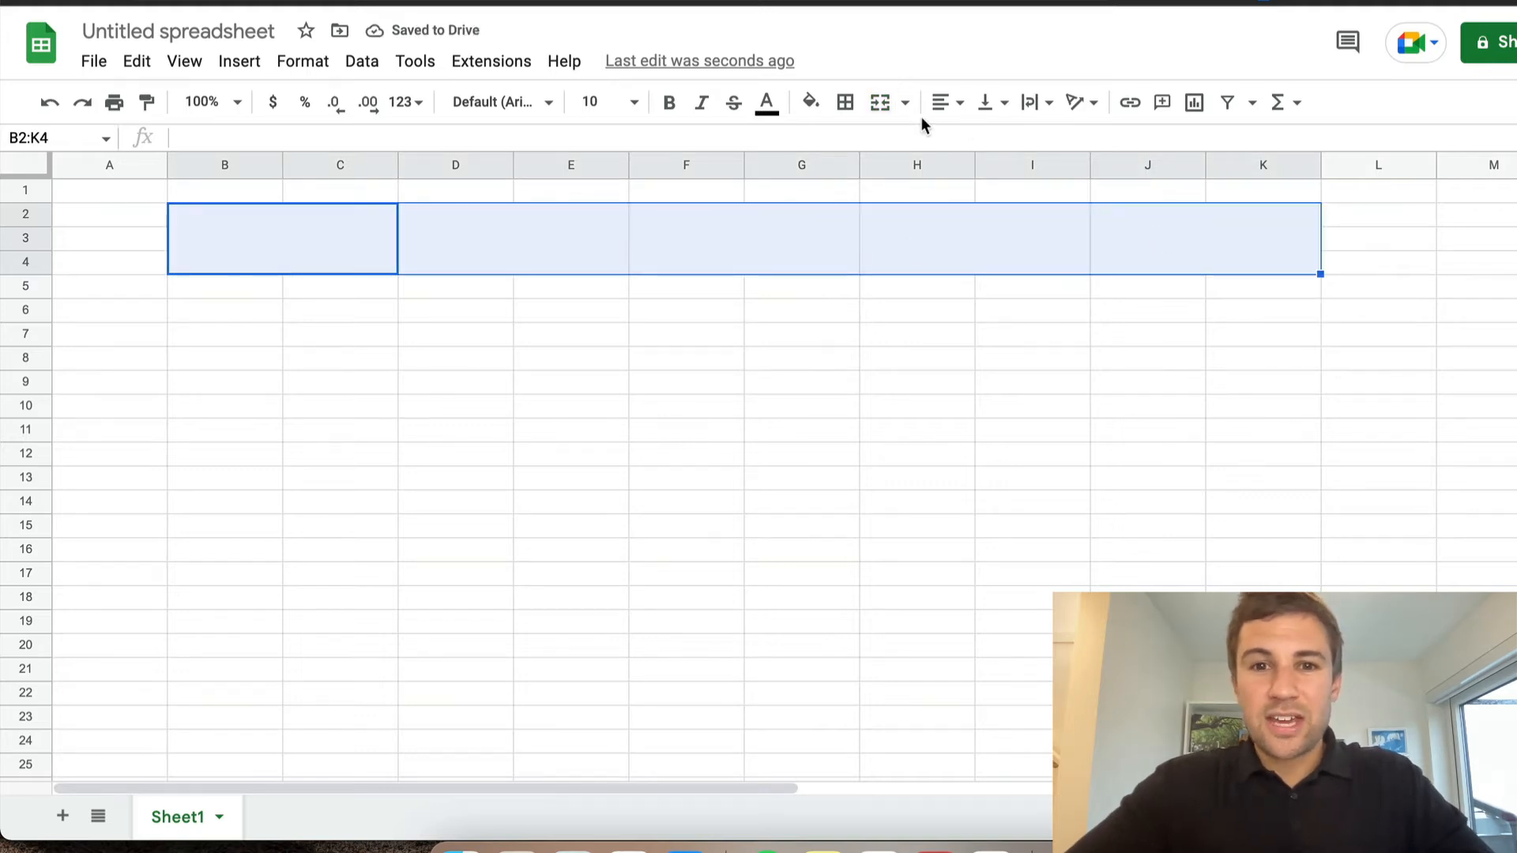
left_click(810, 101)
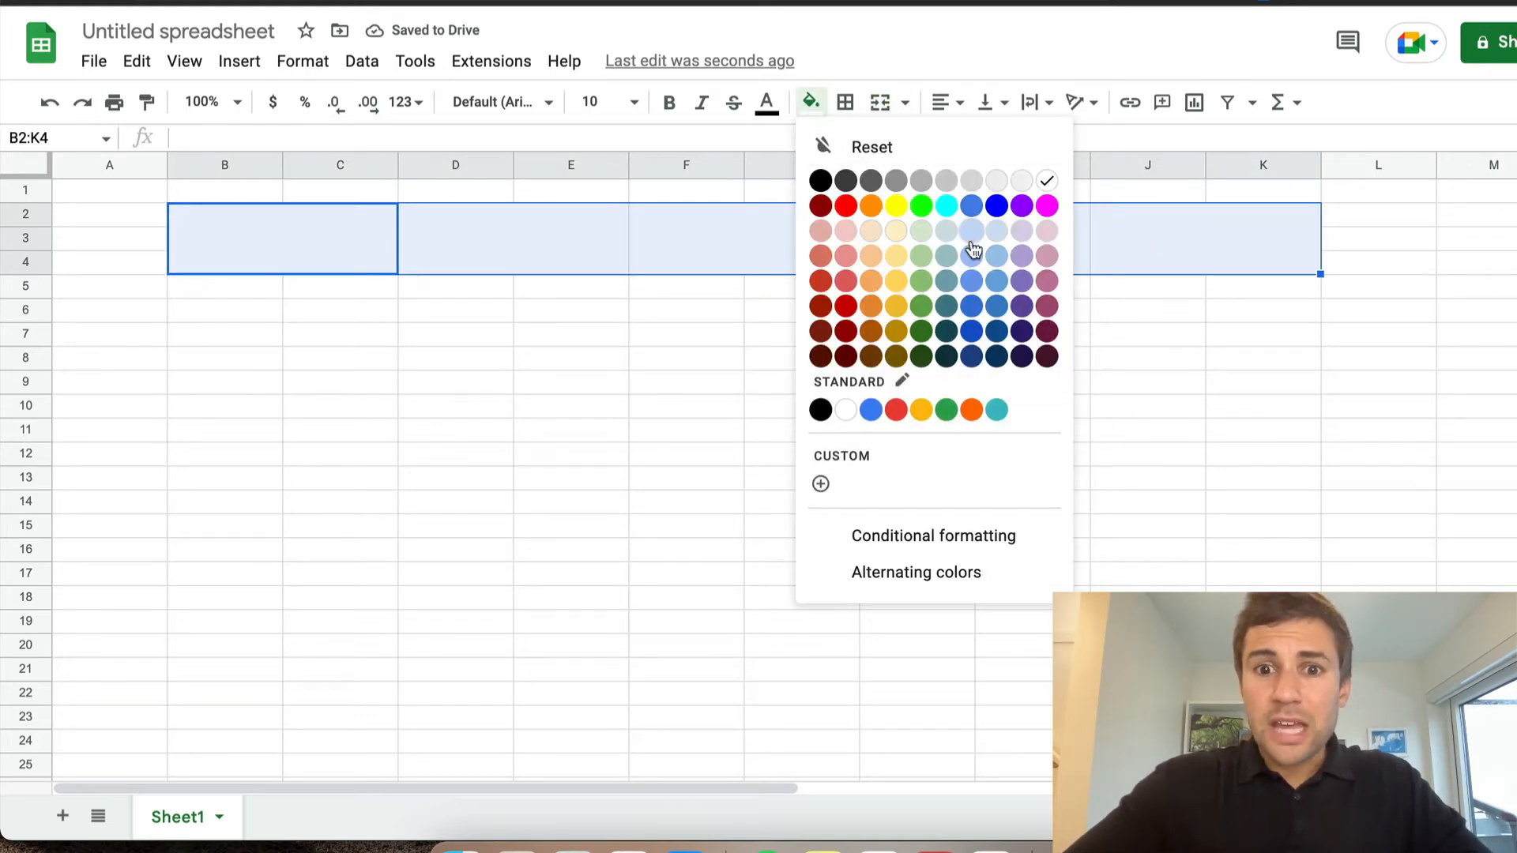
left_click(972, 281)
left_click(870, 340)
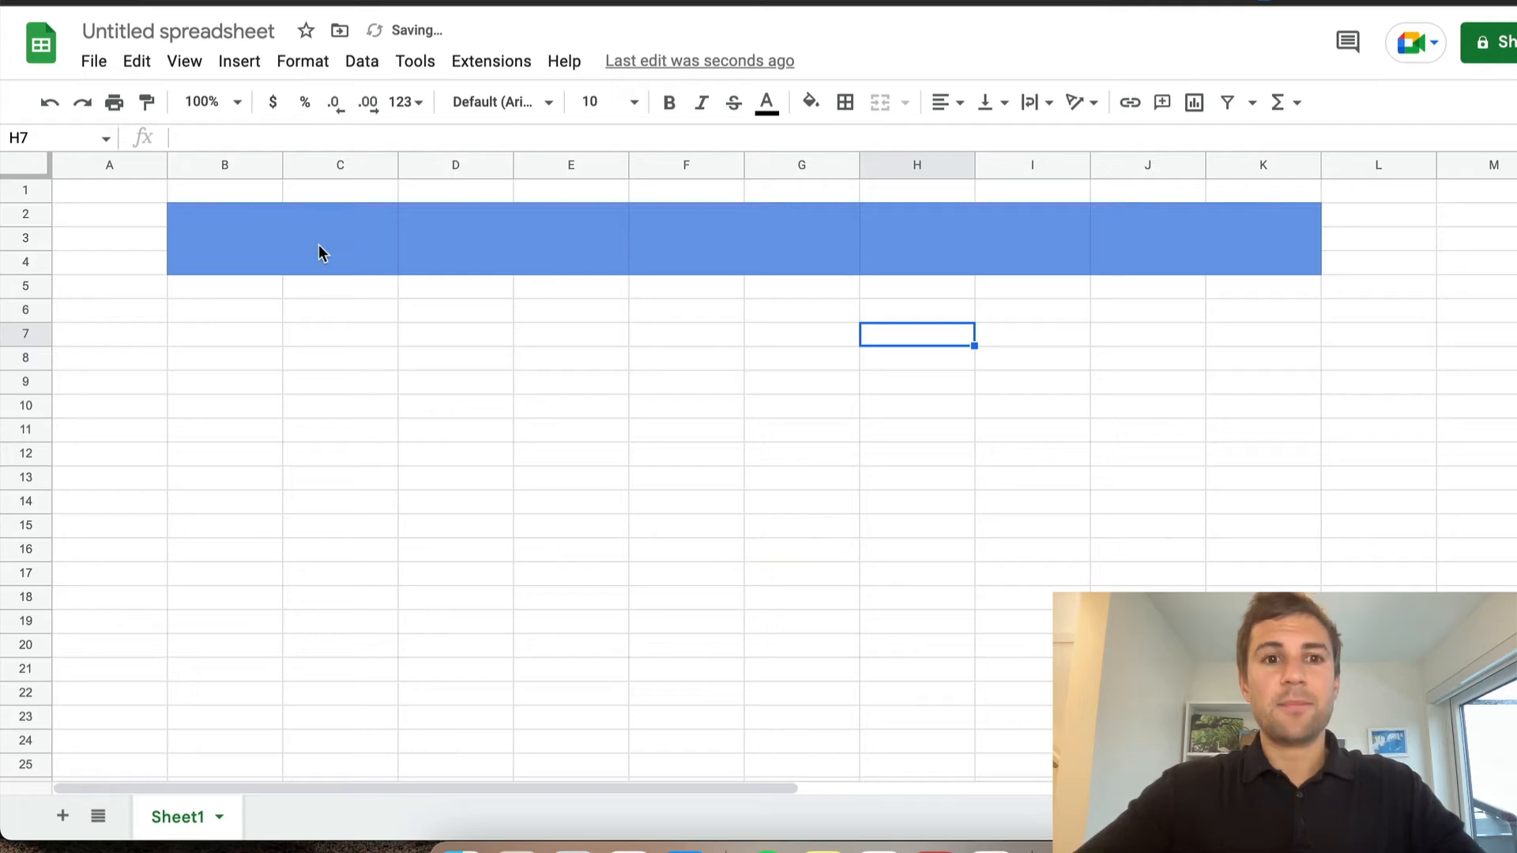
Apply borders on all sides of the five merged blue blocks in B2:K4
left_click_drag(322, 250, 1209, 261)
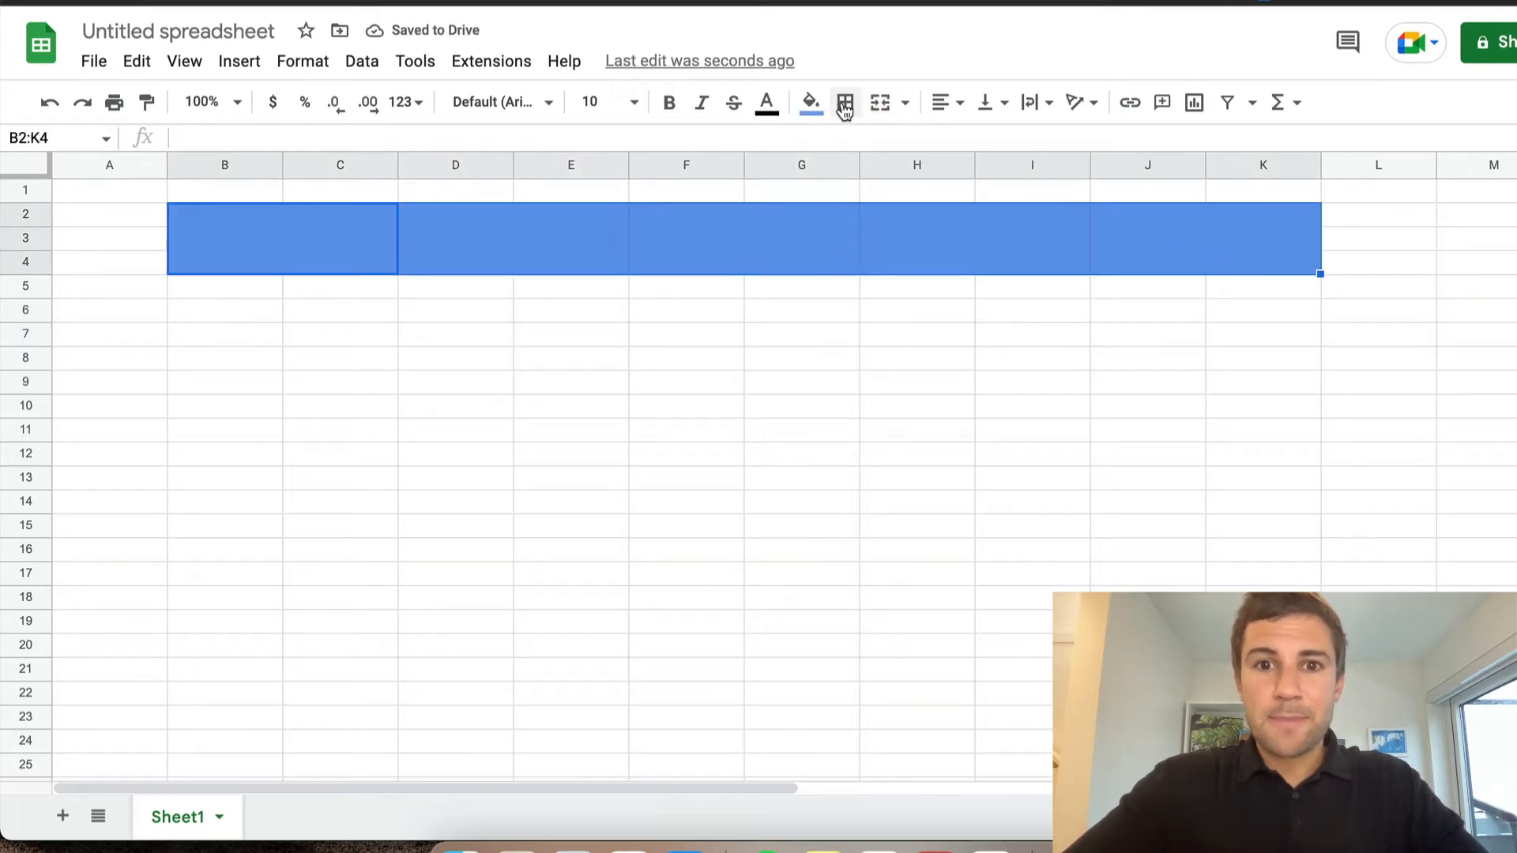
left_click(845, 102)
left_click(851, 150)
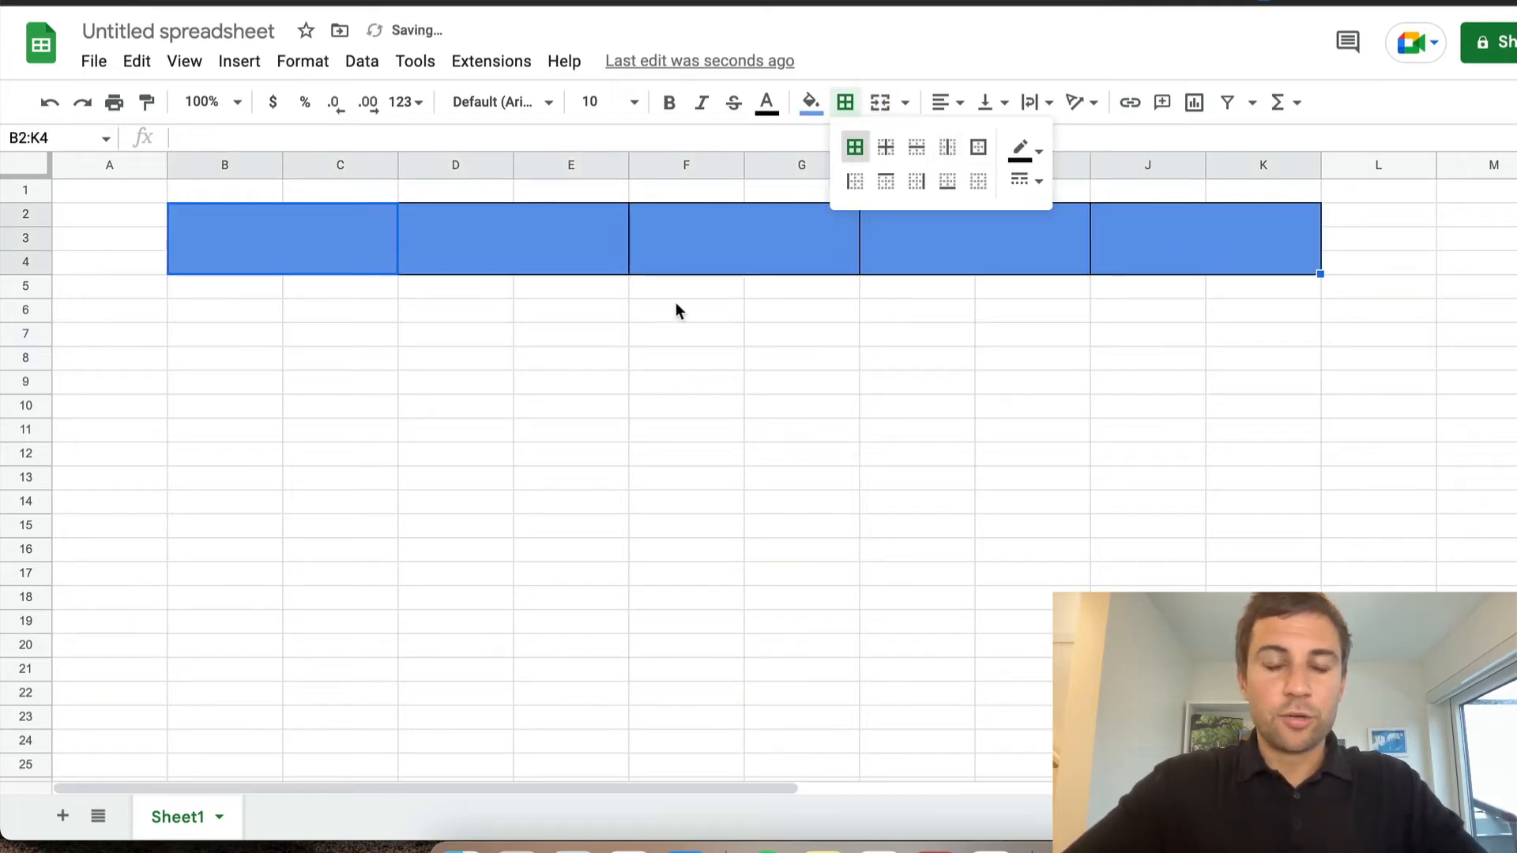
left_click(620, 400)
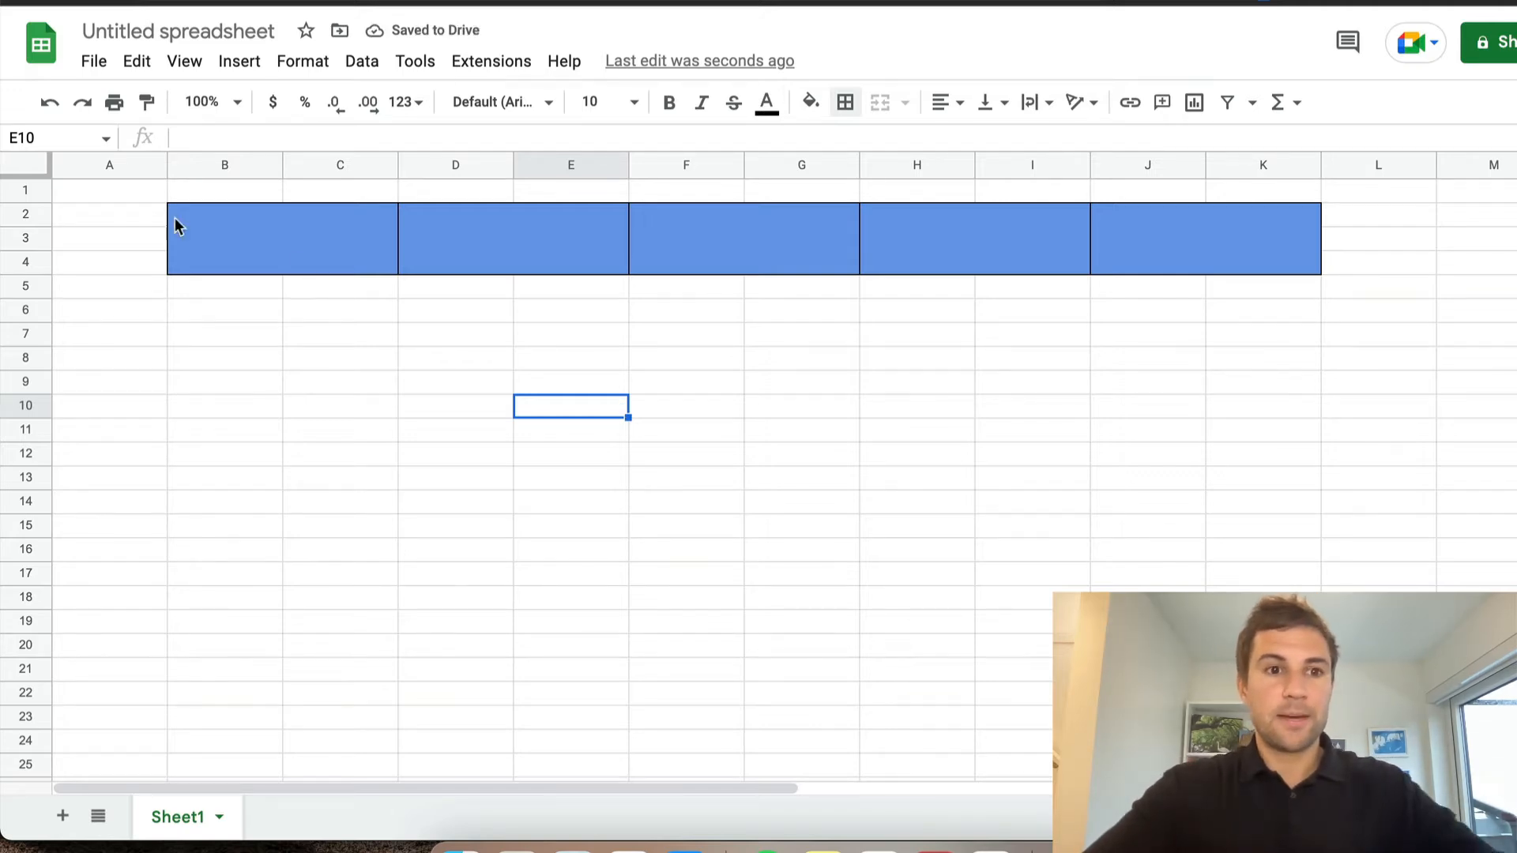
Merge cells A2:A11 into one tall block and enter FALL in it
left_click_drag(124, 218, 131, 422)
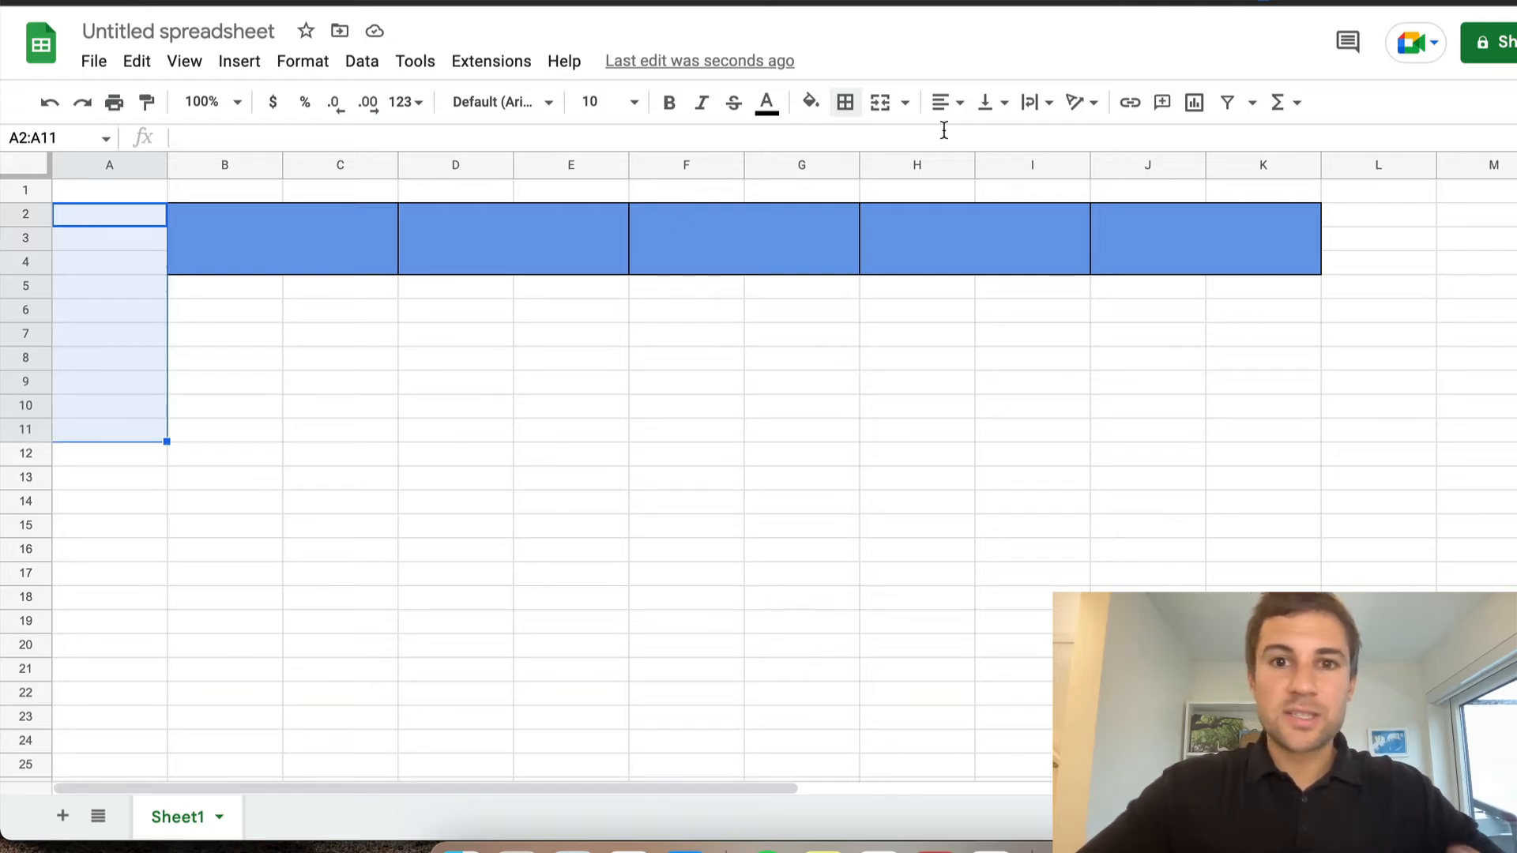
left_click(880, 103)
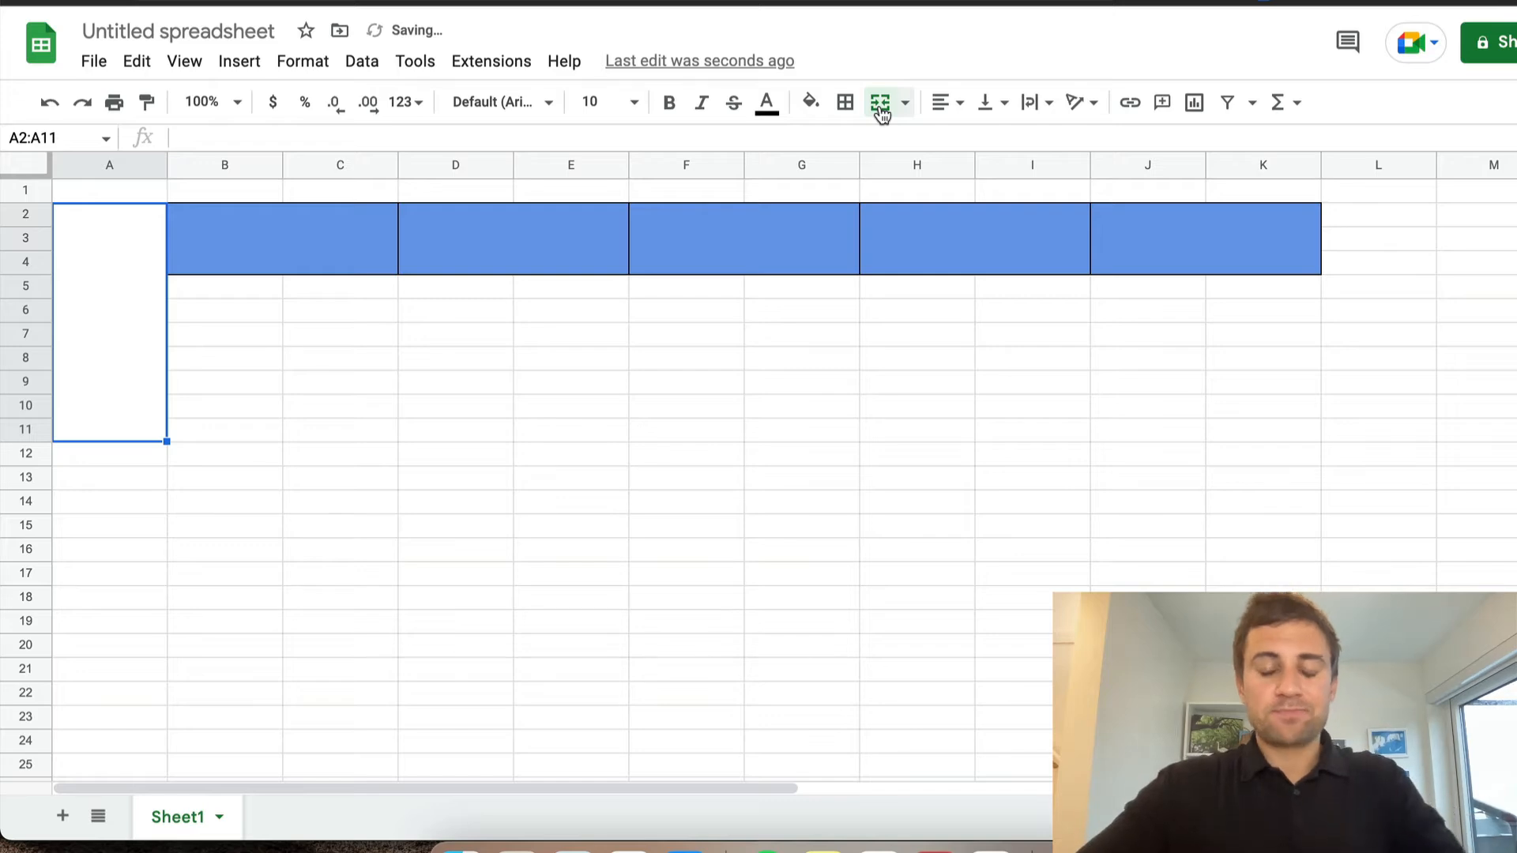
type("FALL")
key("Return")
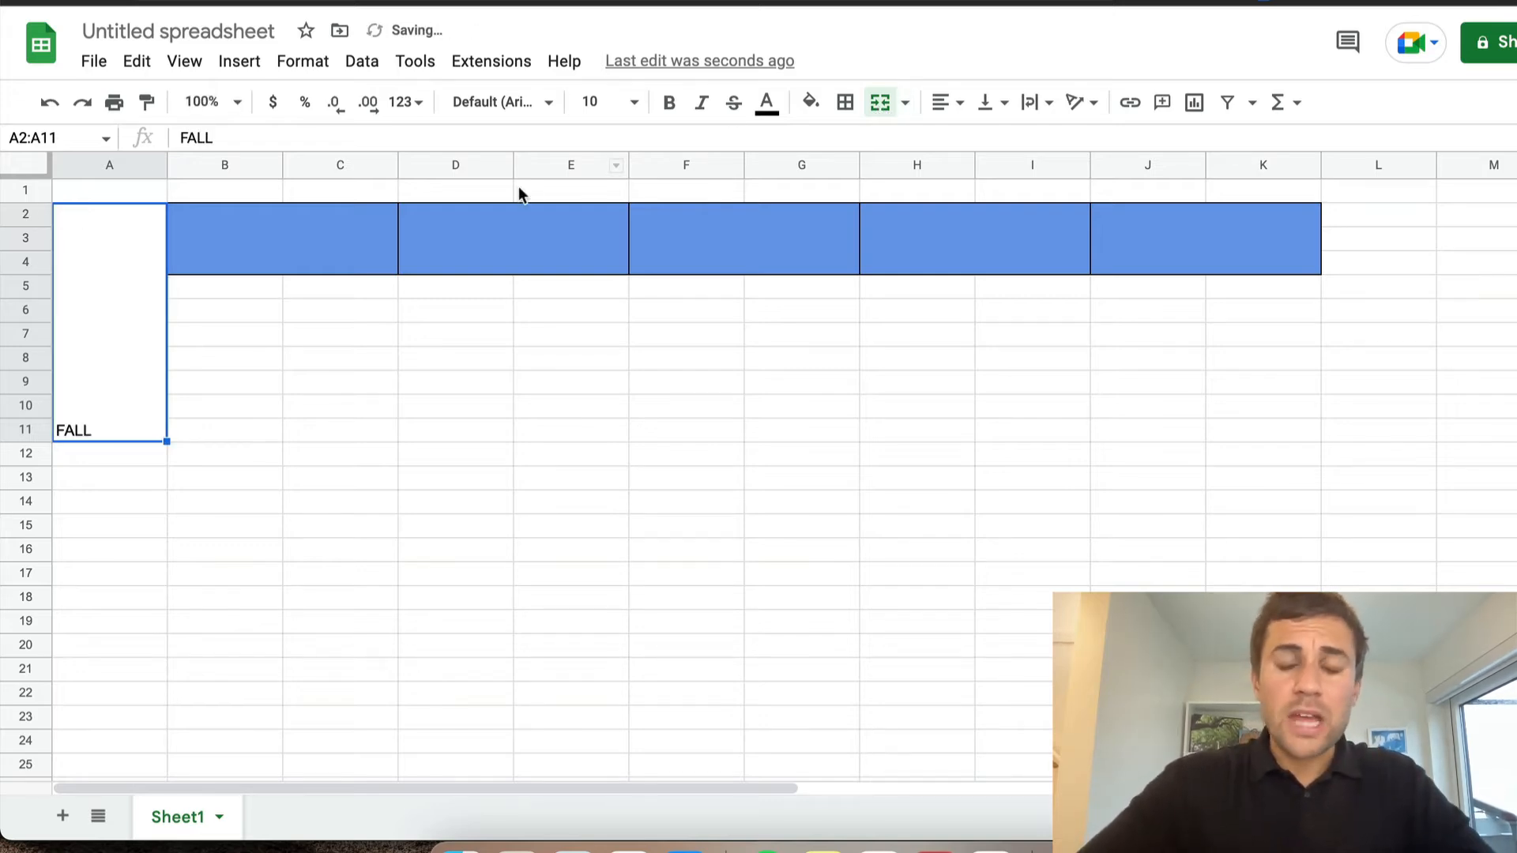
Rotate the FALL label to read upward, set its font size to 24, and centre it horizontally and vertically
left_click(1081, 102)
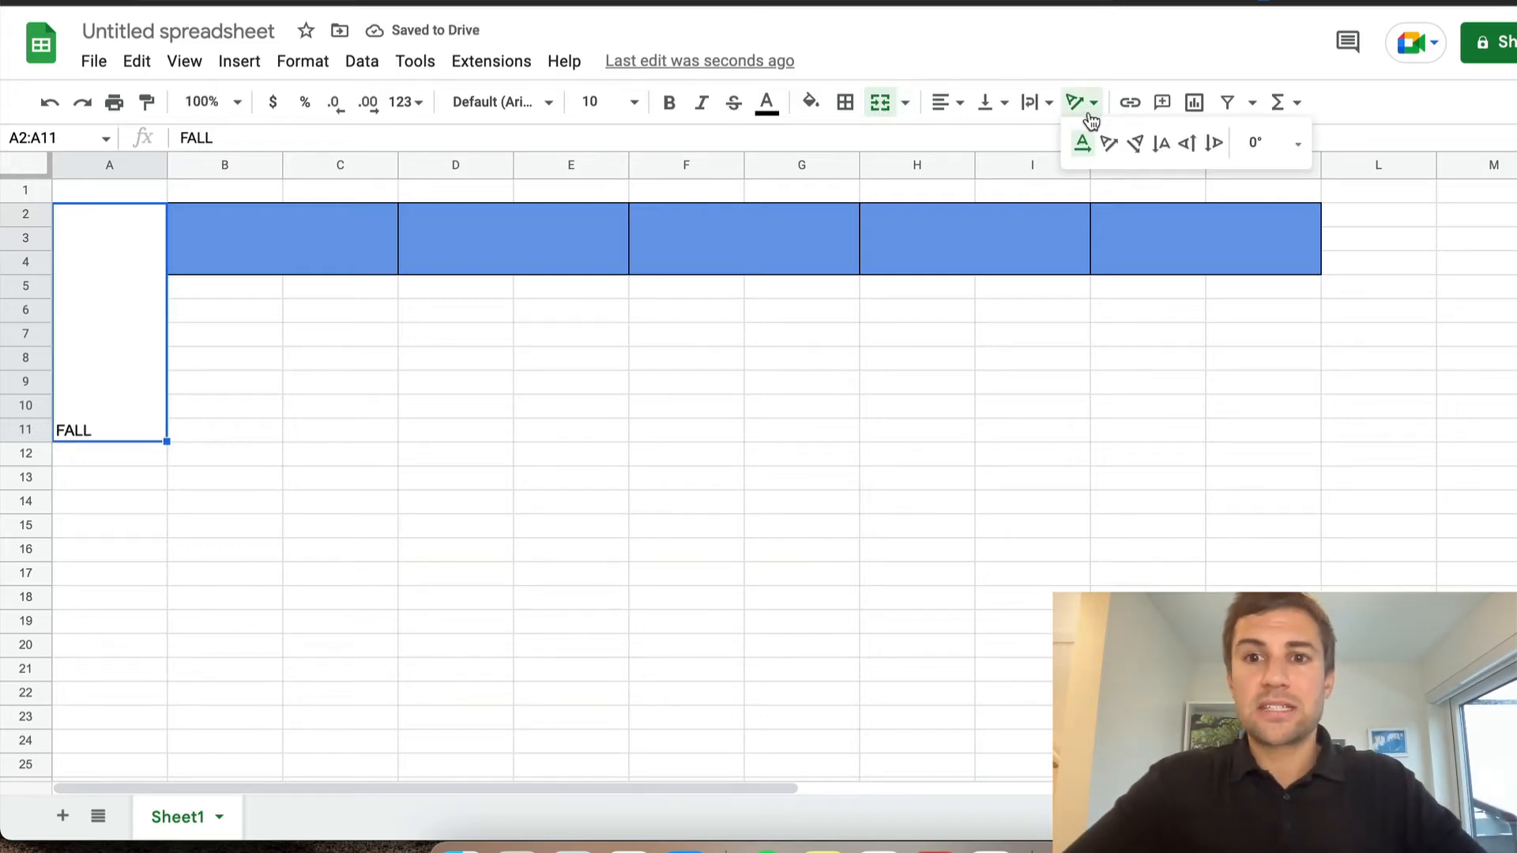
left_click(1188, 143)
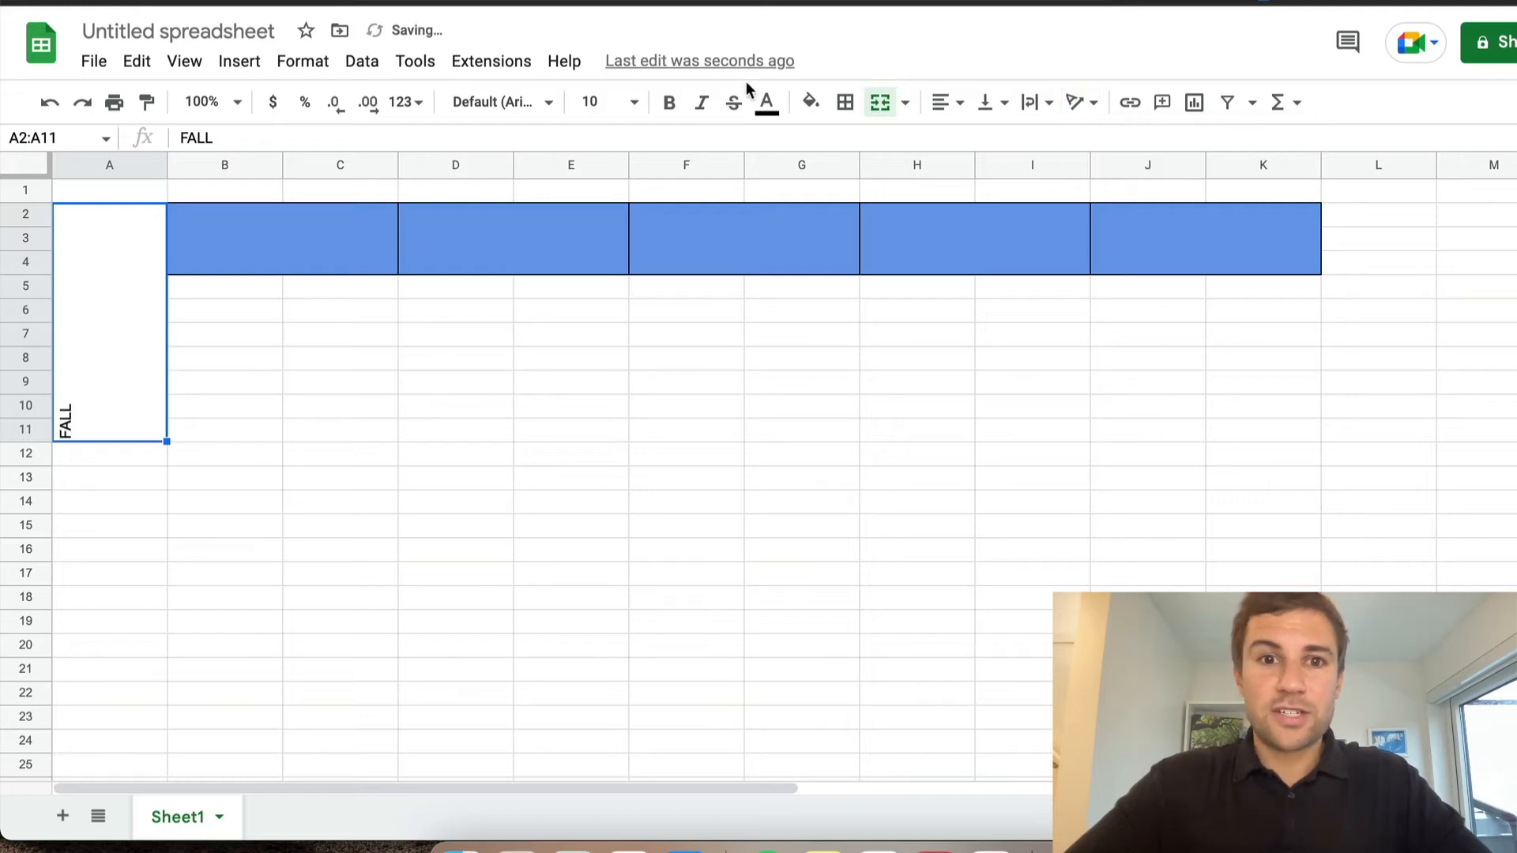
left_click(644, 111)
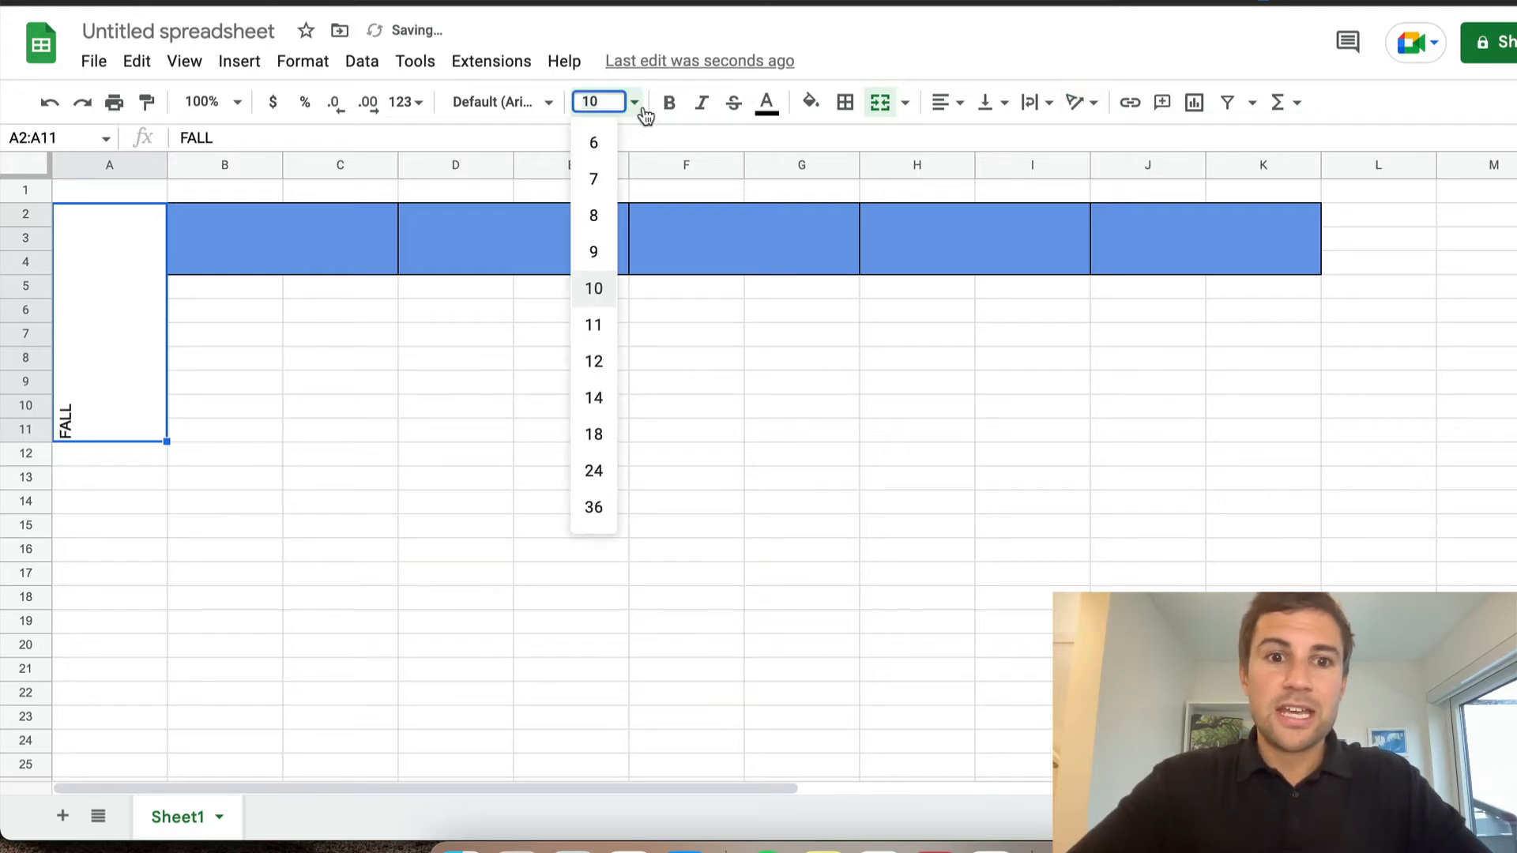
left_click(603, 472)
left_click(948, 102)
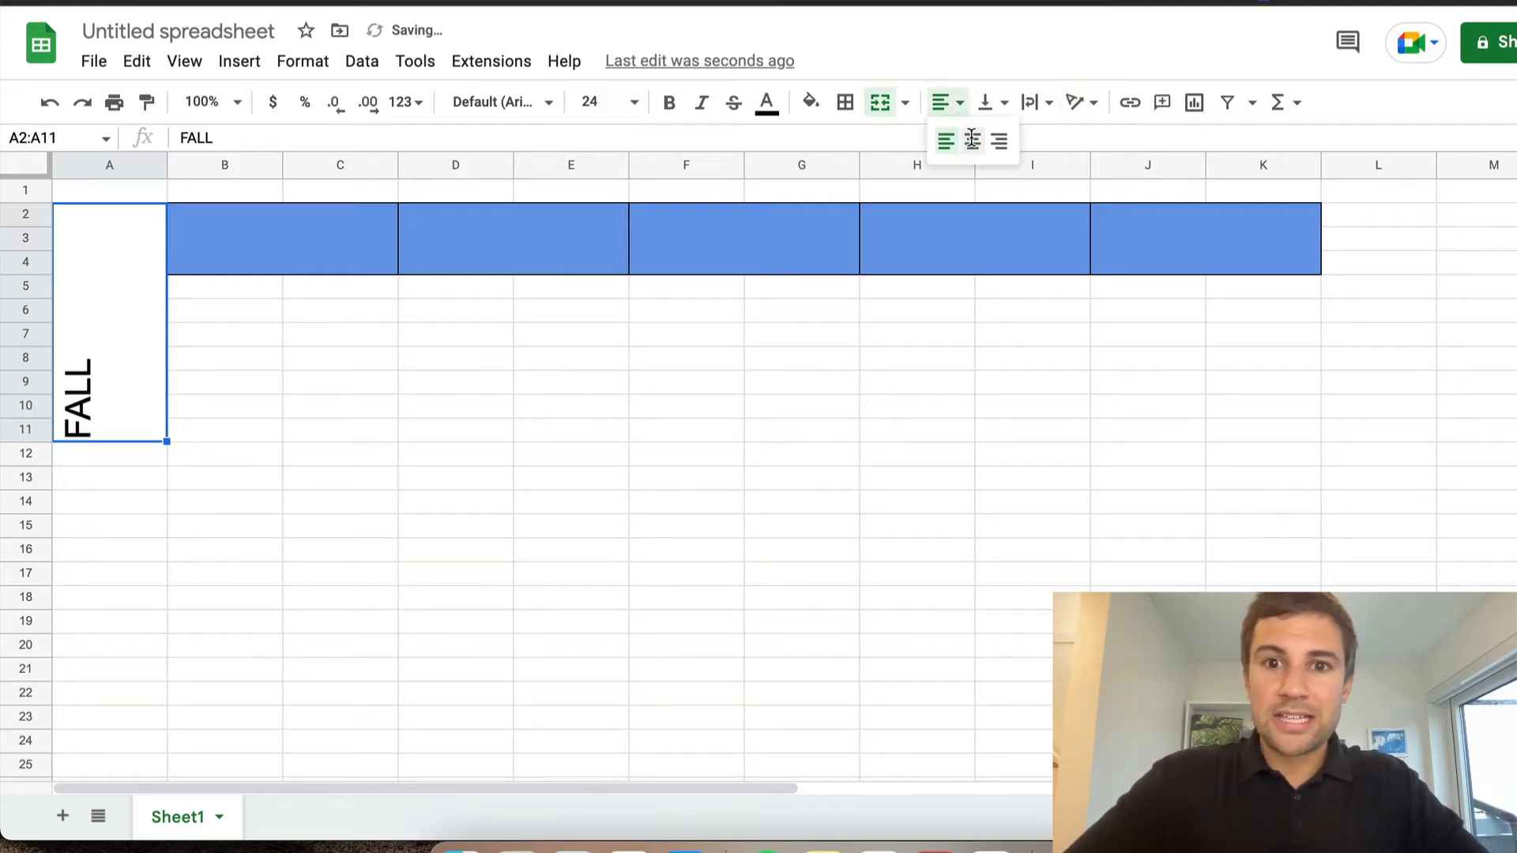
left_click(970, 140)
left_click(1009, 102)
left_click(1019, 145)
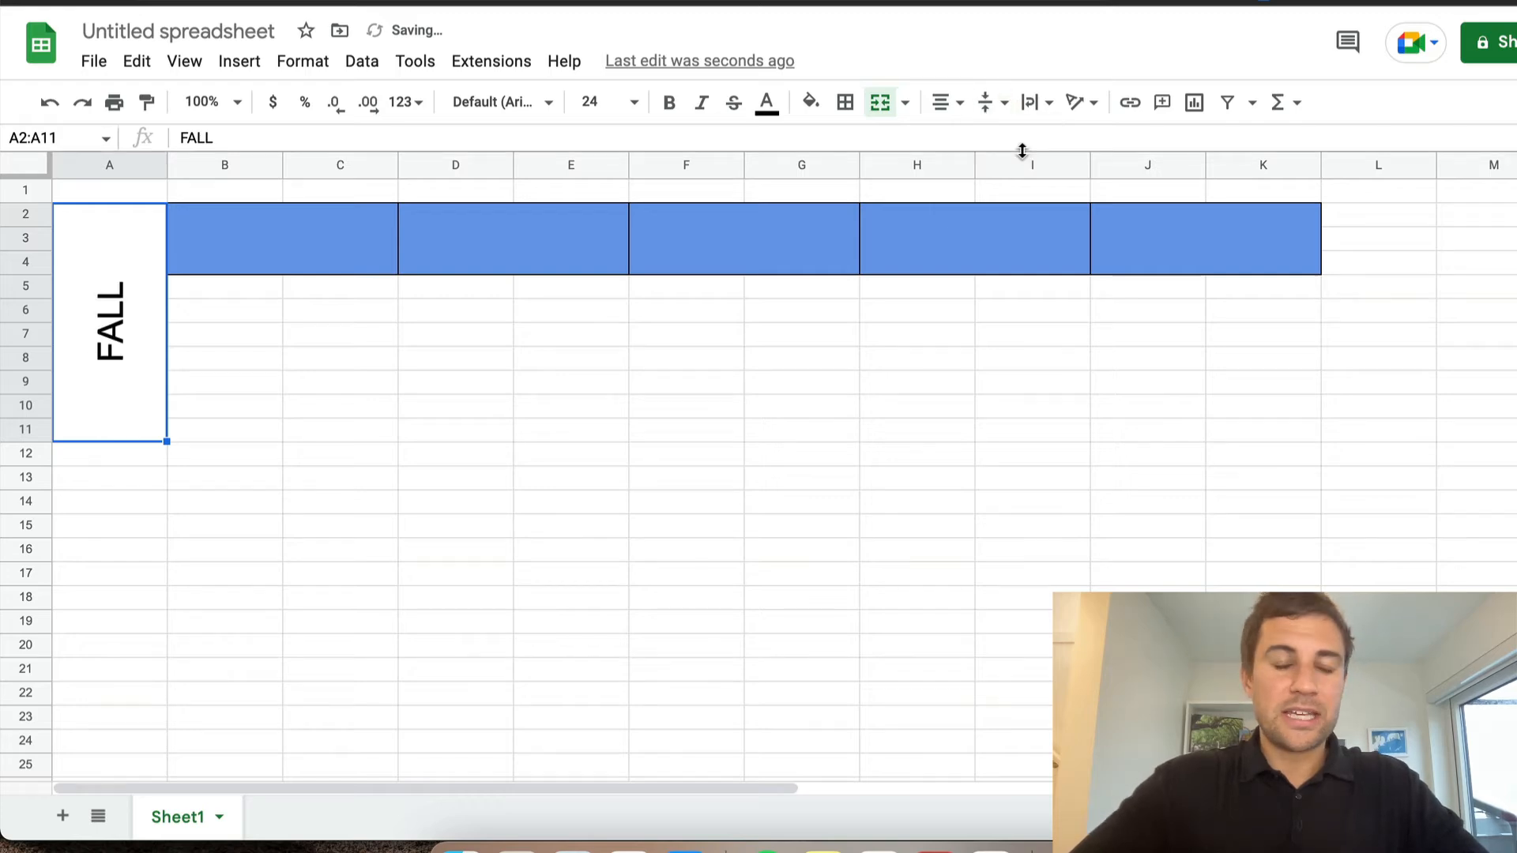
left_click(596, 434)
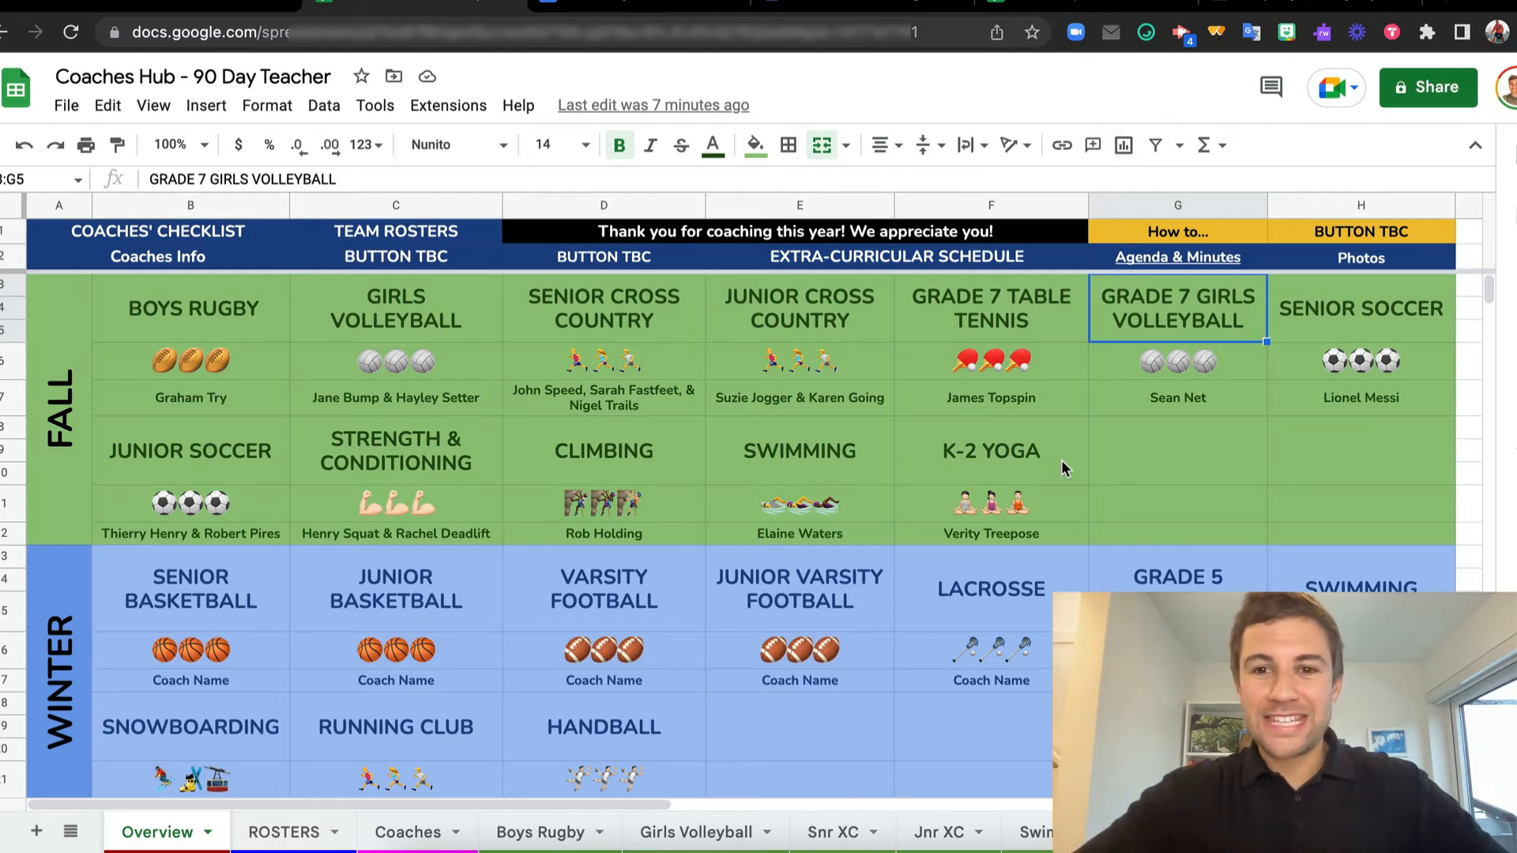
scroll(1048, 509, "down", 5)
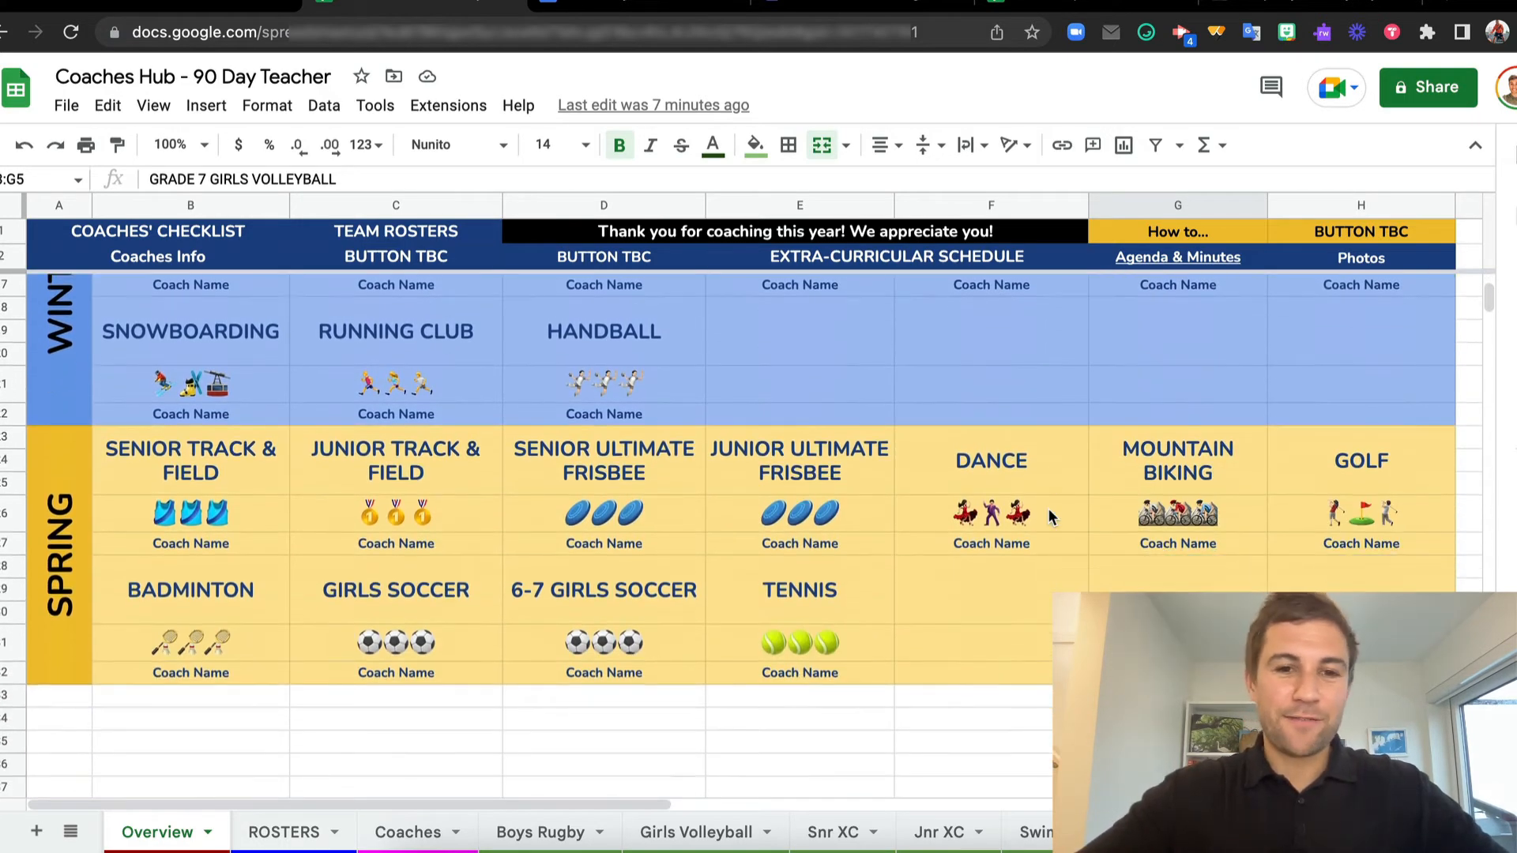
scroll(1049, 515, "up", 5)
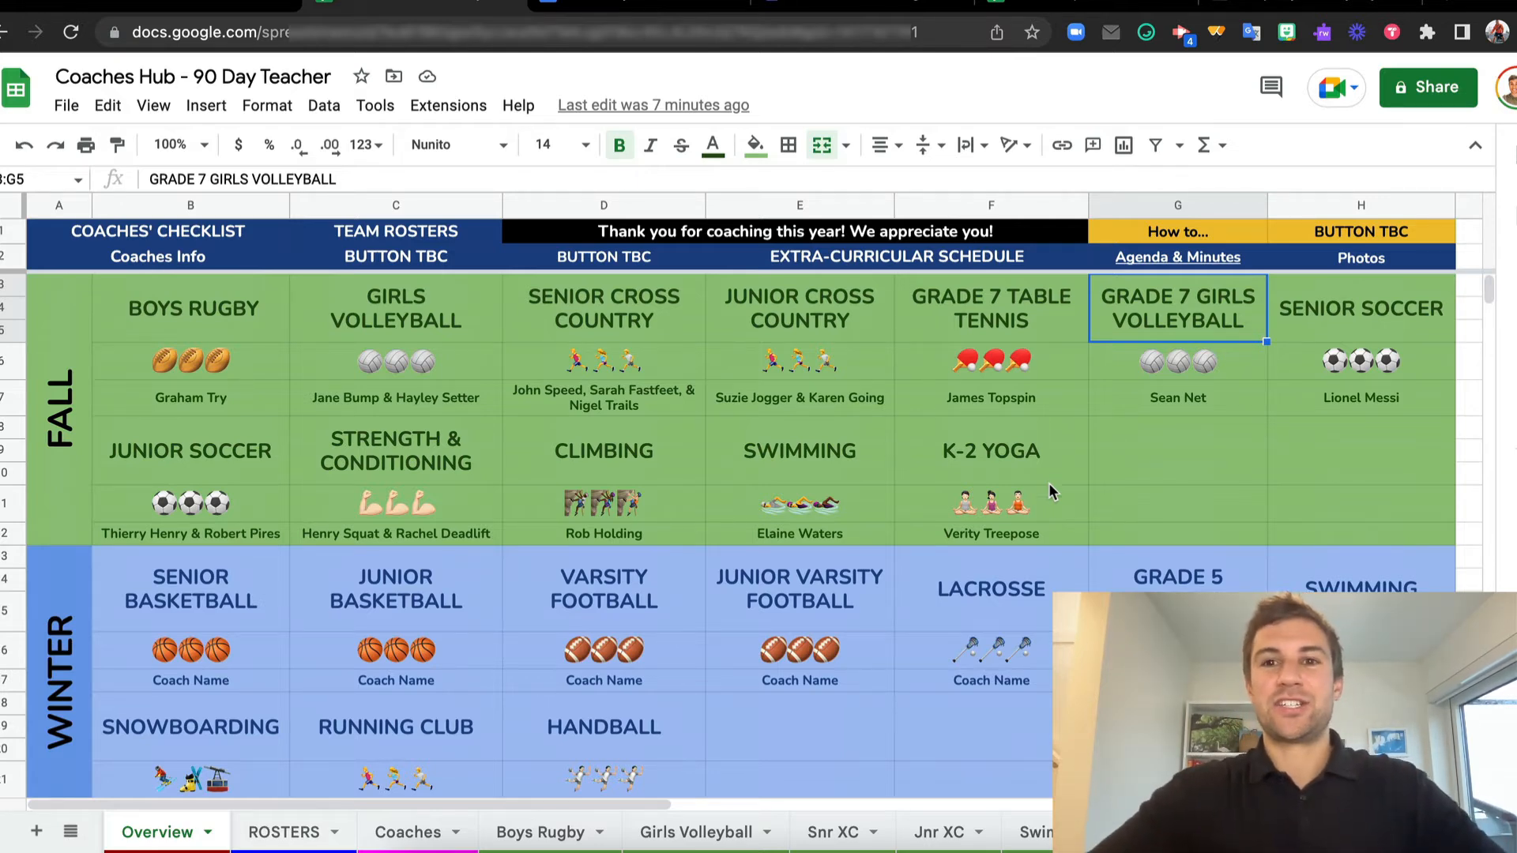
mouse_move(1088, 299)
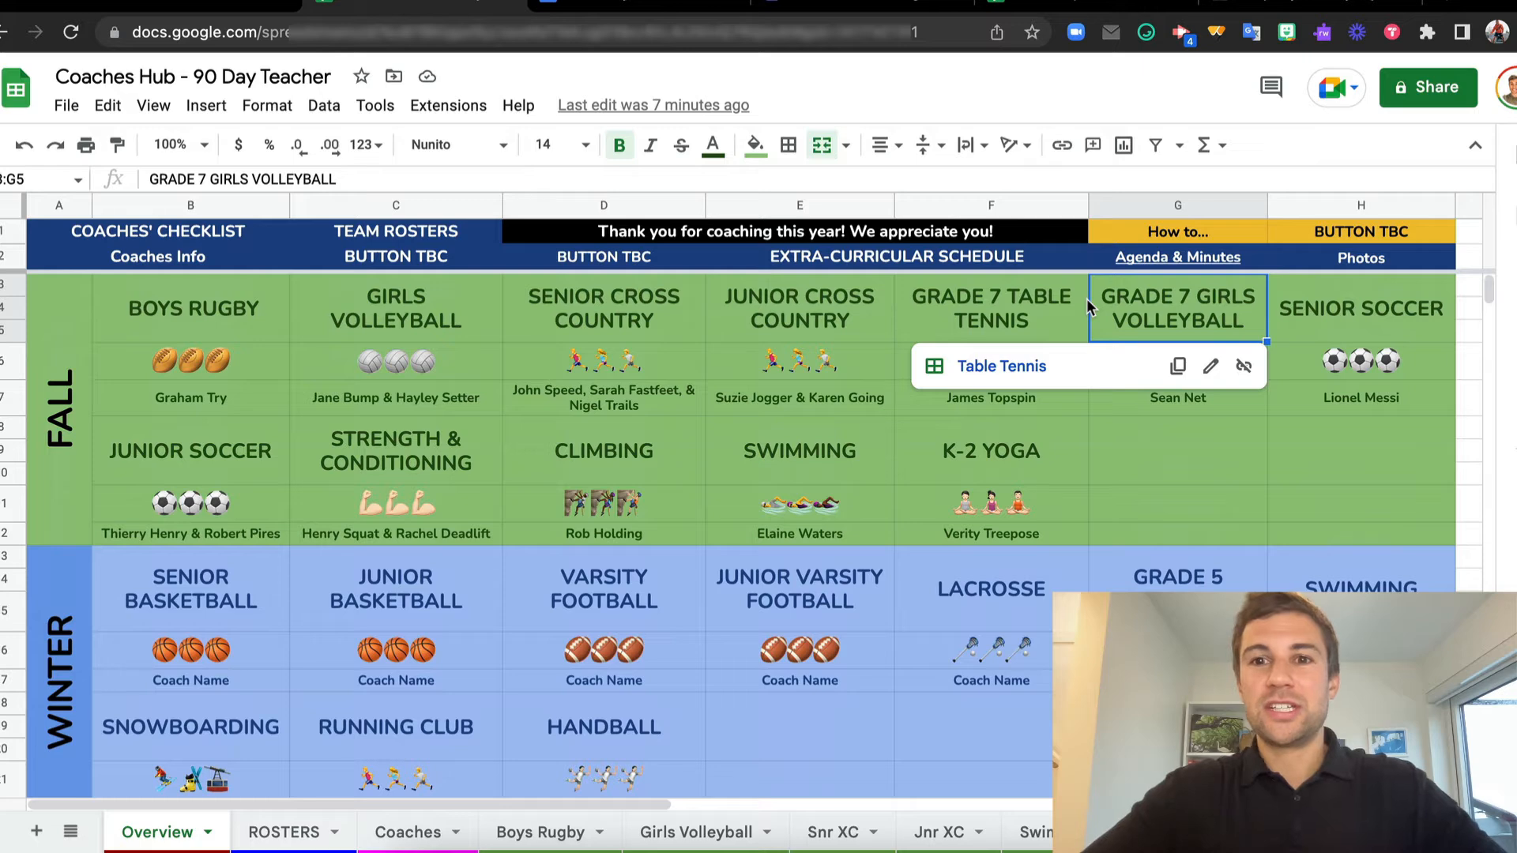
Select the empty cell G11 in the Coaches Hub fall section and search the JoyPixels emoji keyboard for sport
left_click(1135, 507)
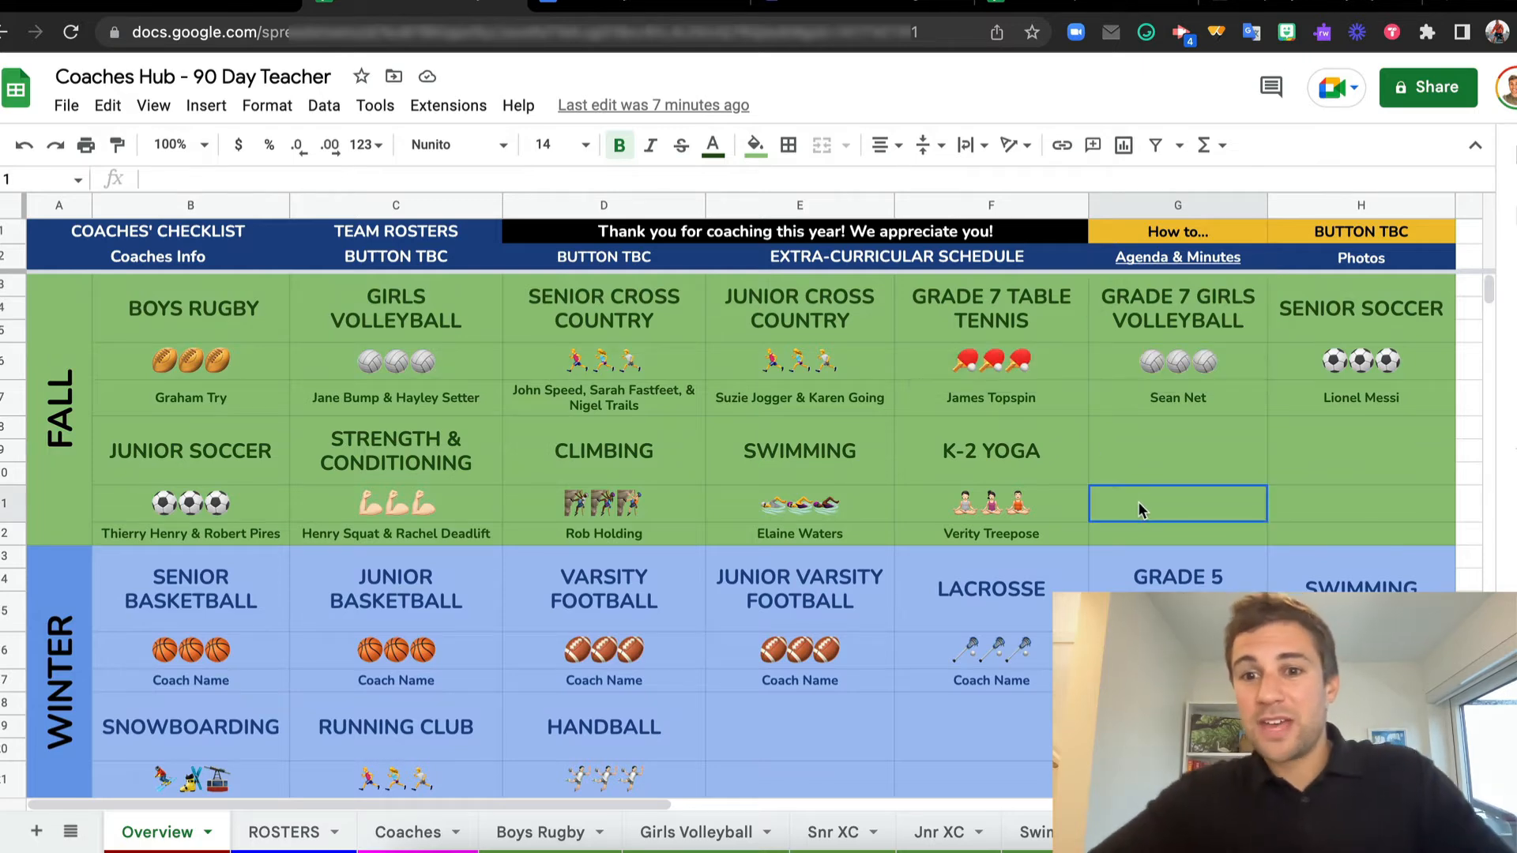
left_click(1146, 32)
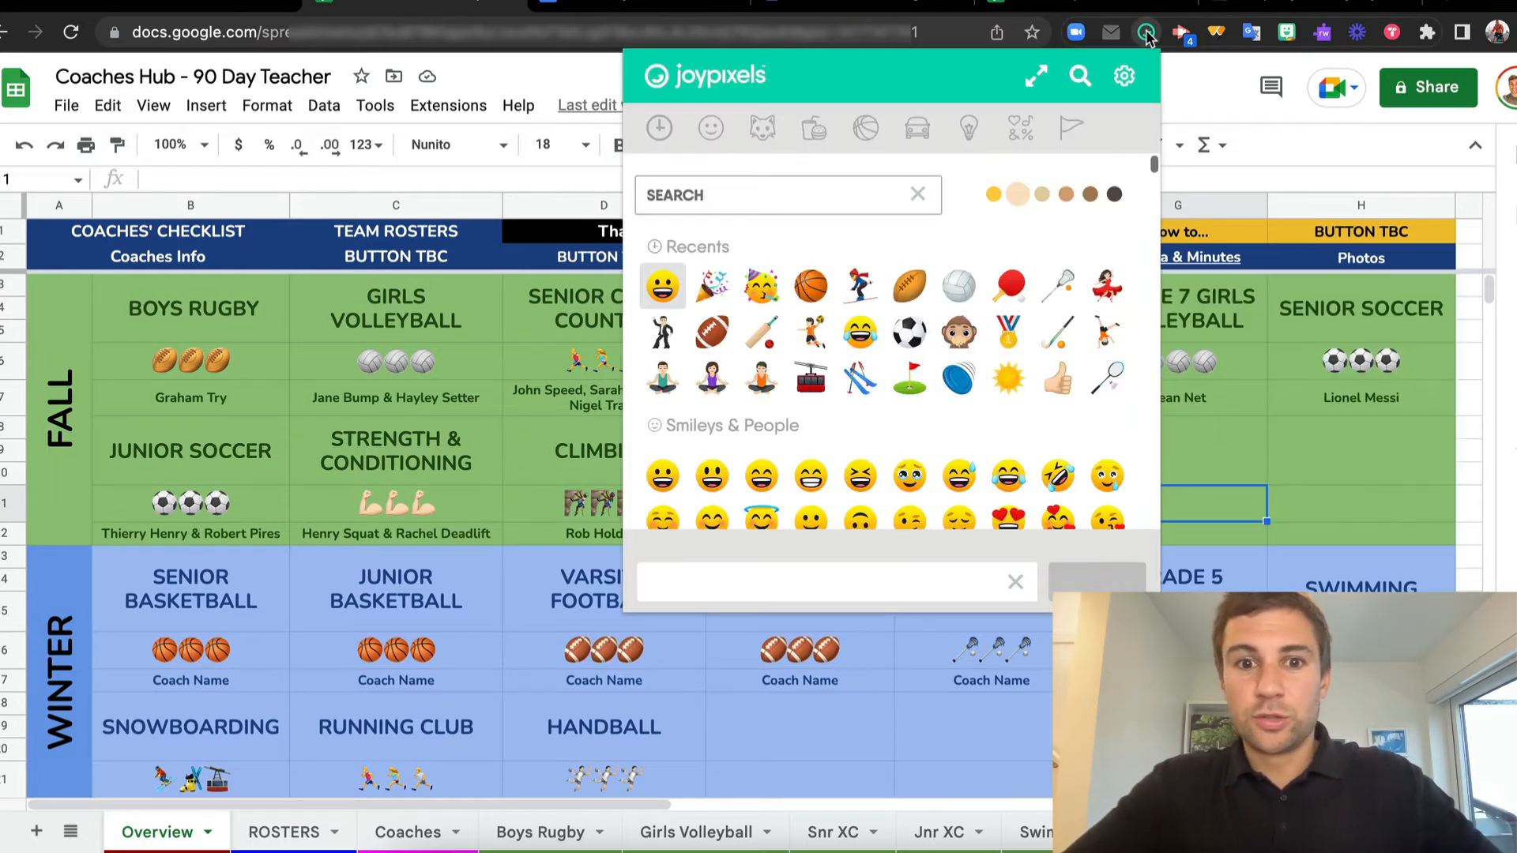
type("s")
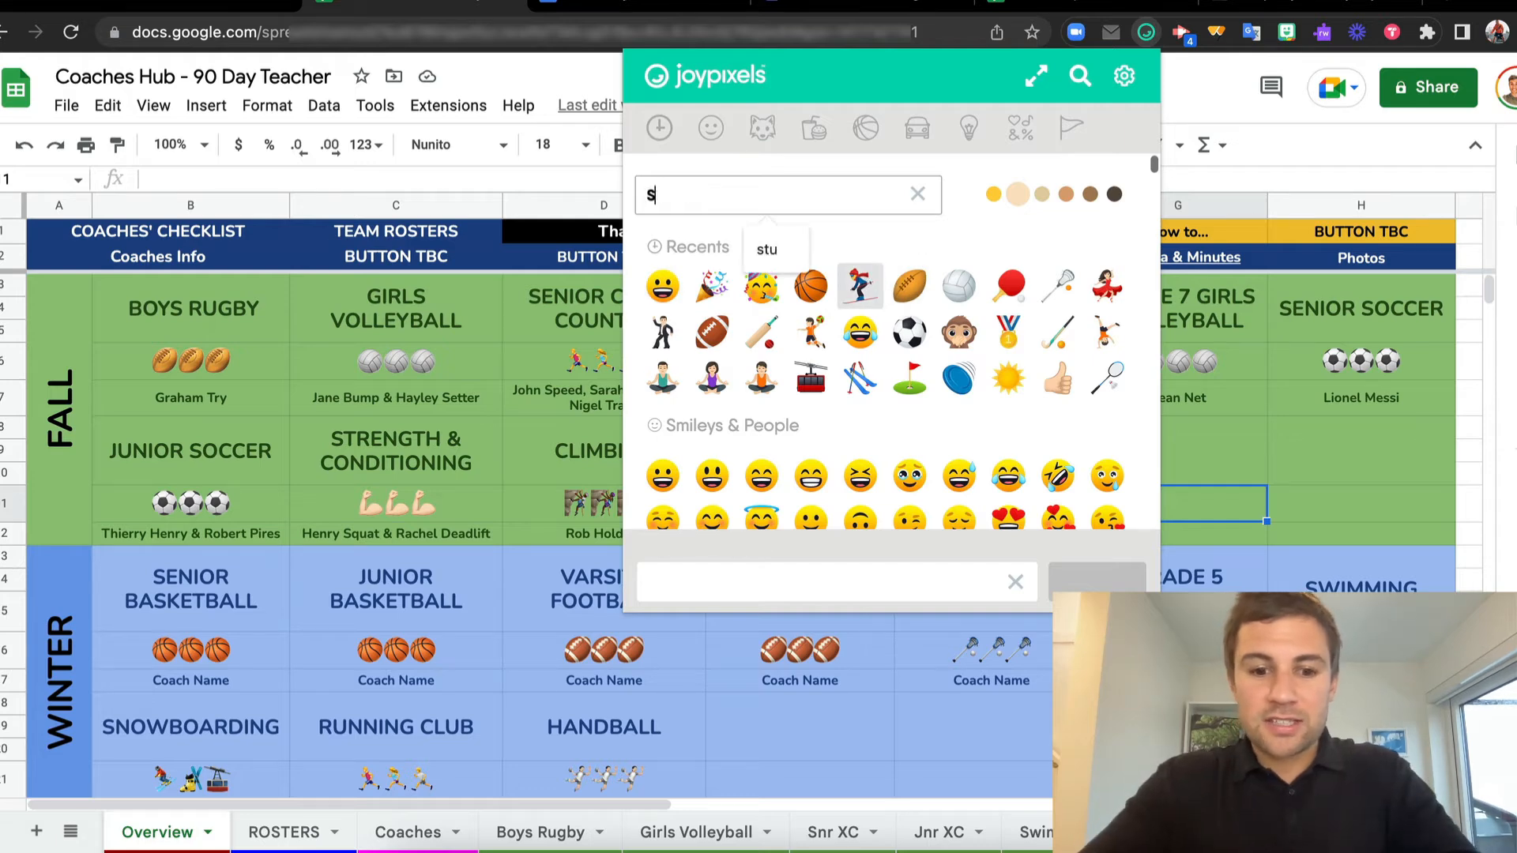
type("port")
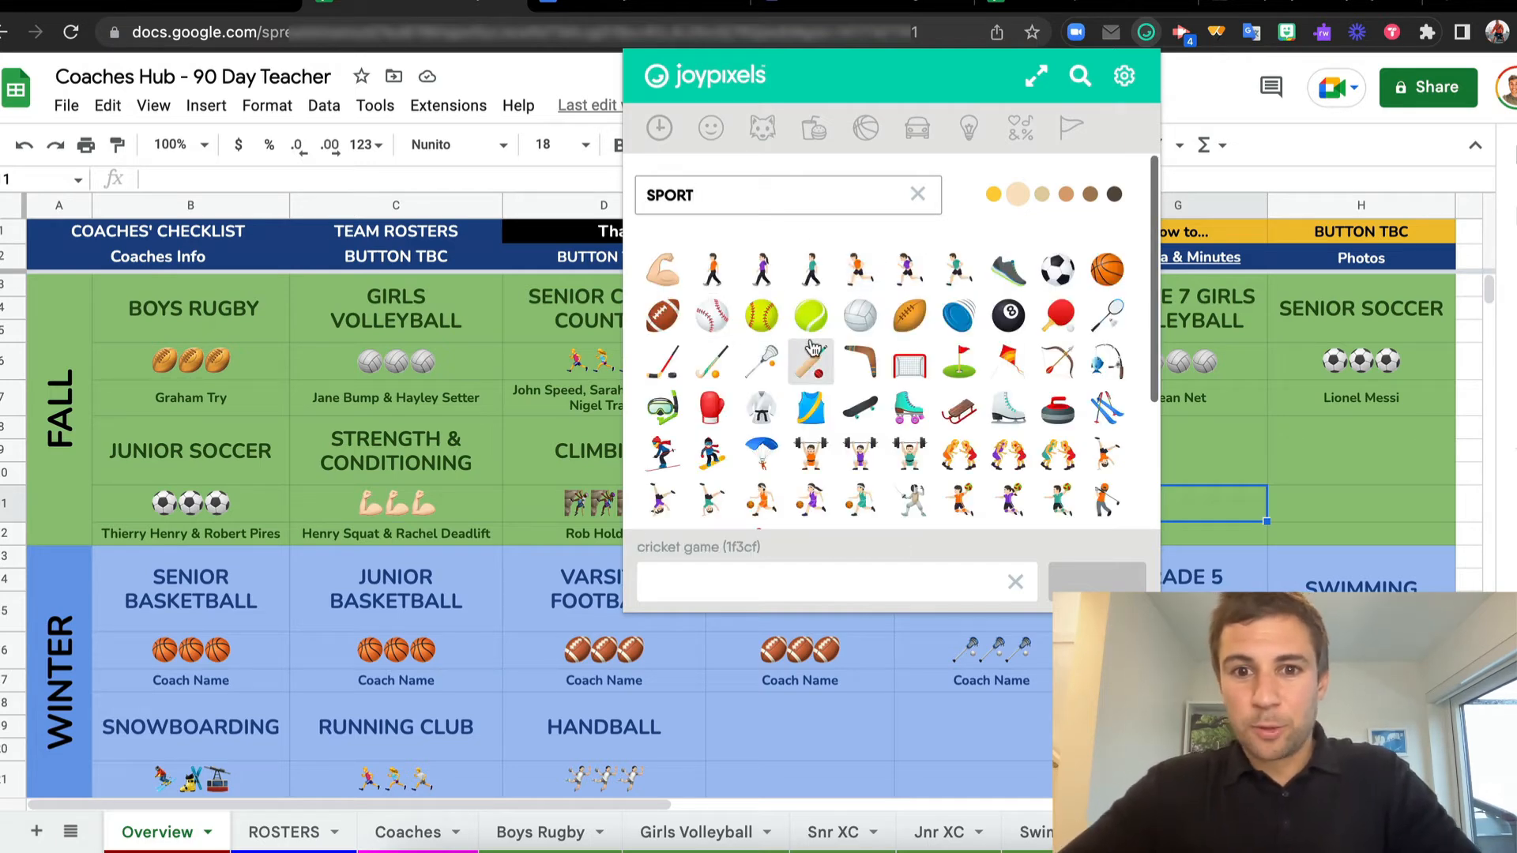
Pick the boomerang, lotus-position and roller skate emojis and paste them into cell G11
left_click(861, 362)
scroll(885, 348, "down", 3)
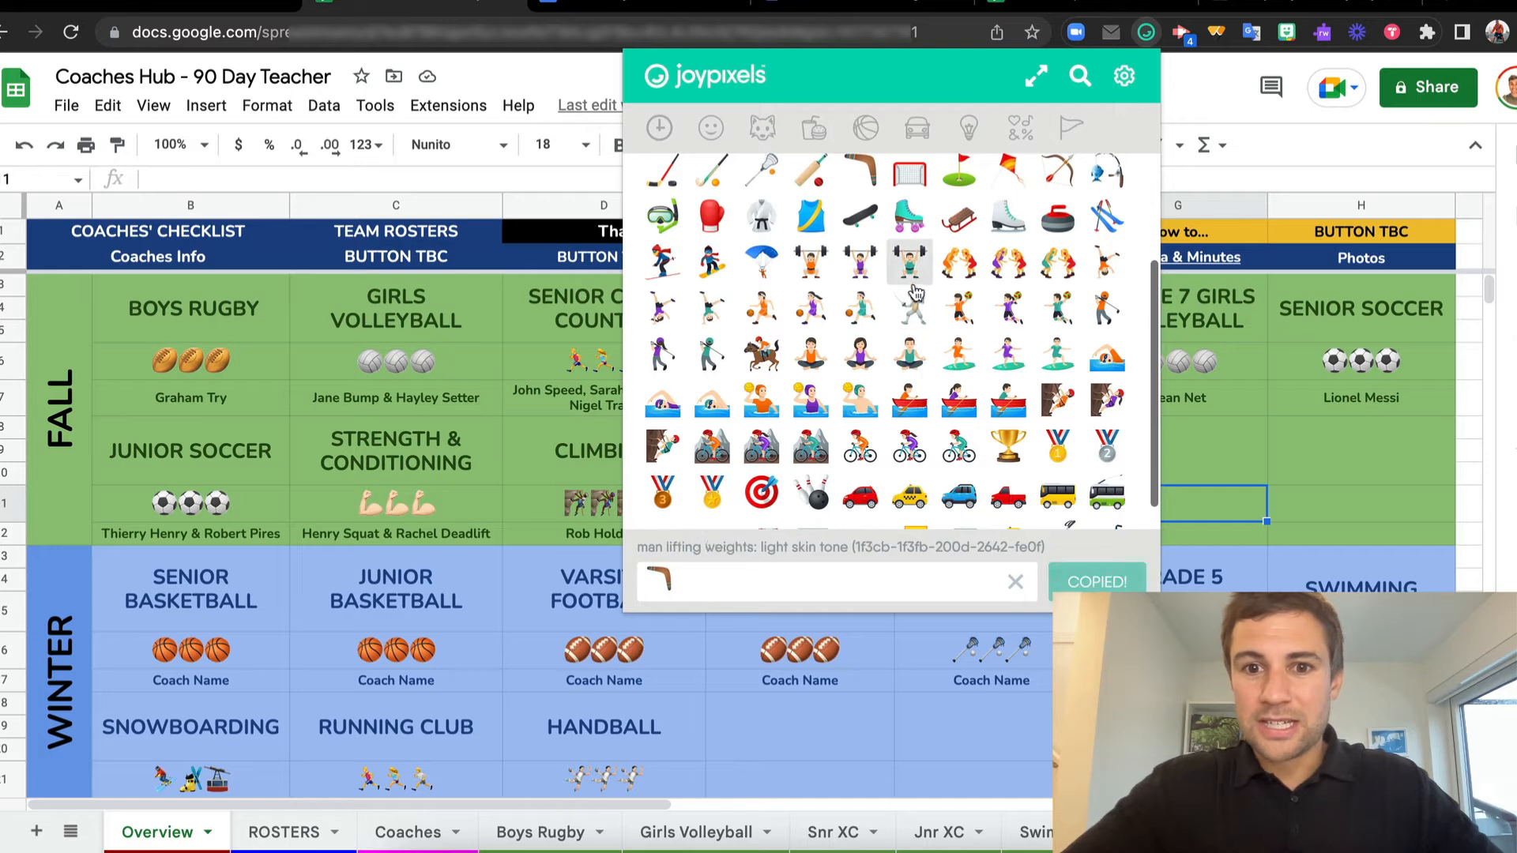
left_click(909, 353)
left_click(910, 219)
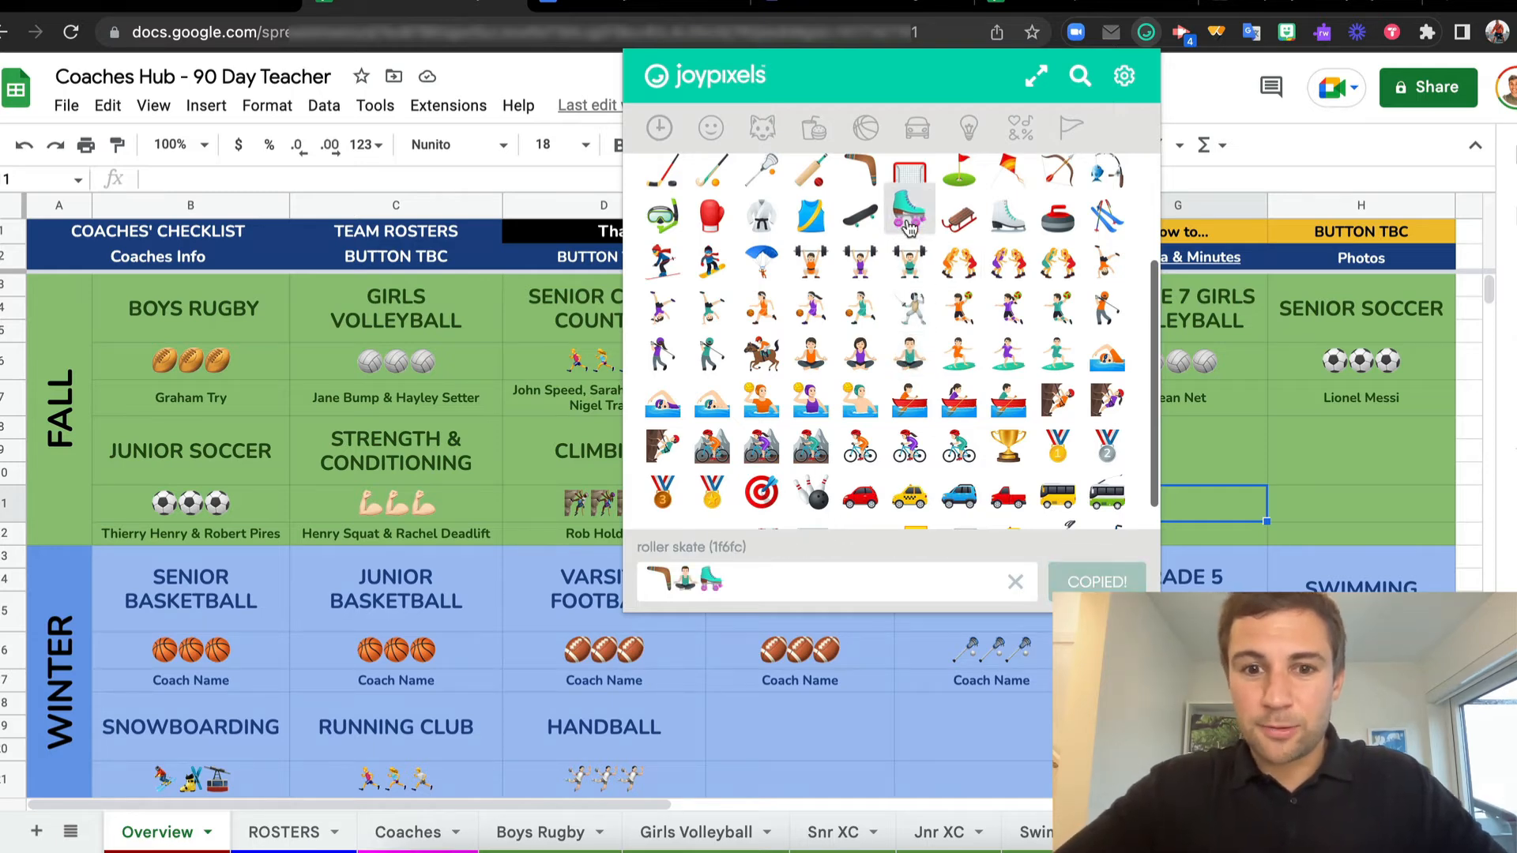
left_click(1264, 512)
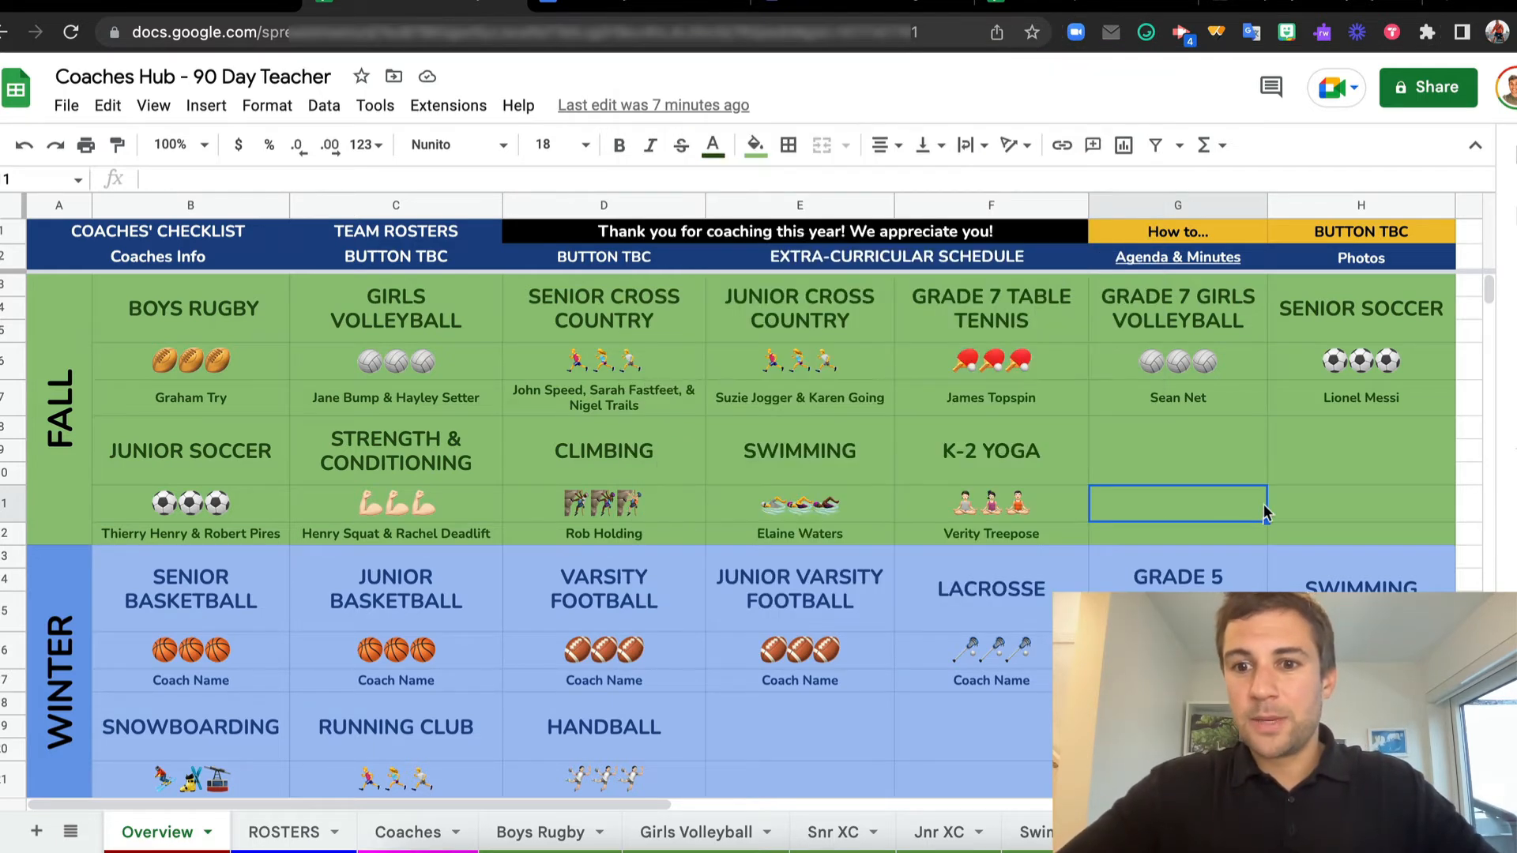
type("🪃🧘🛼")
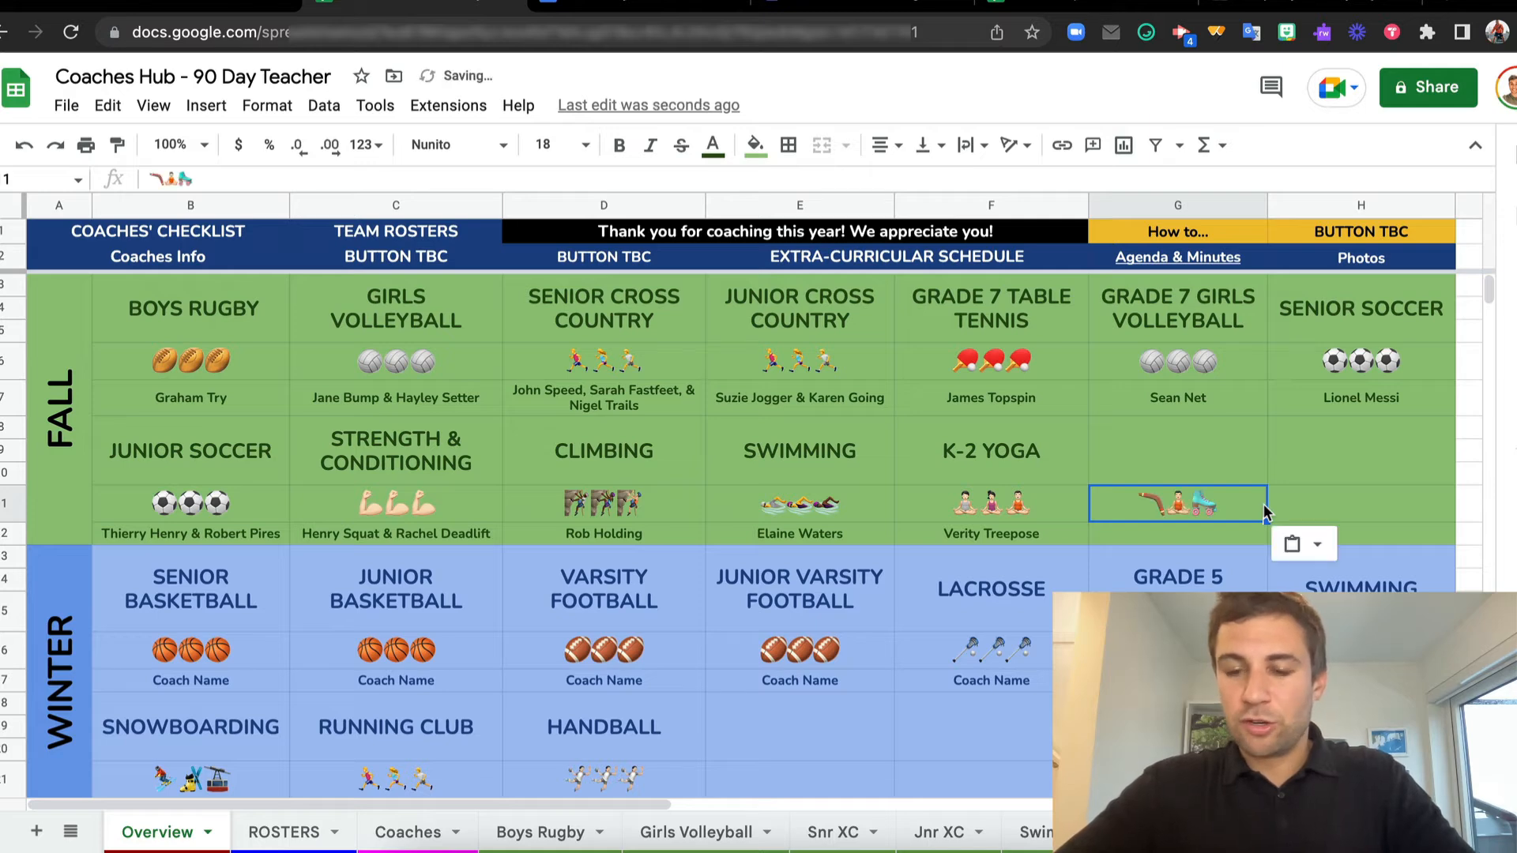
left_click(1318, 459)
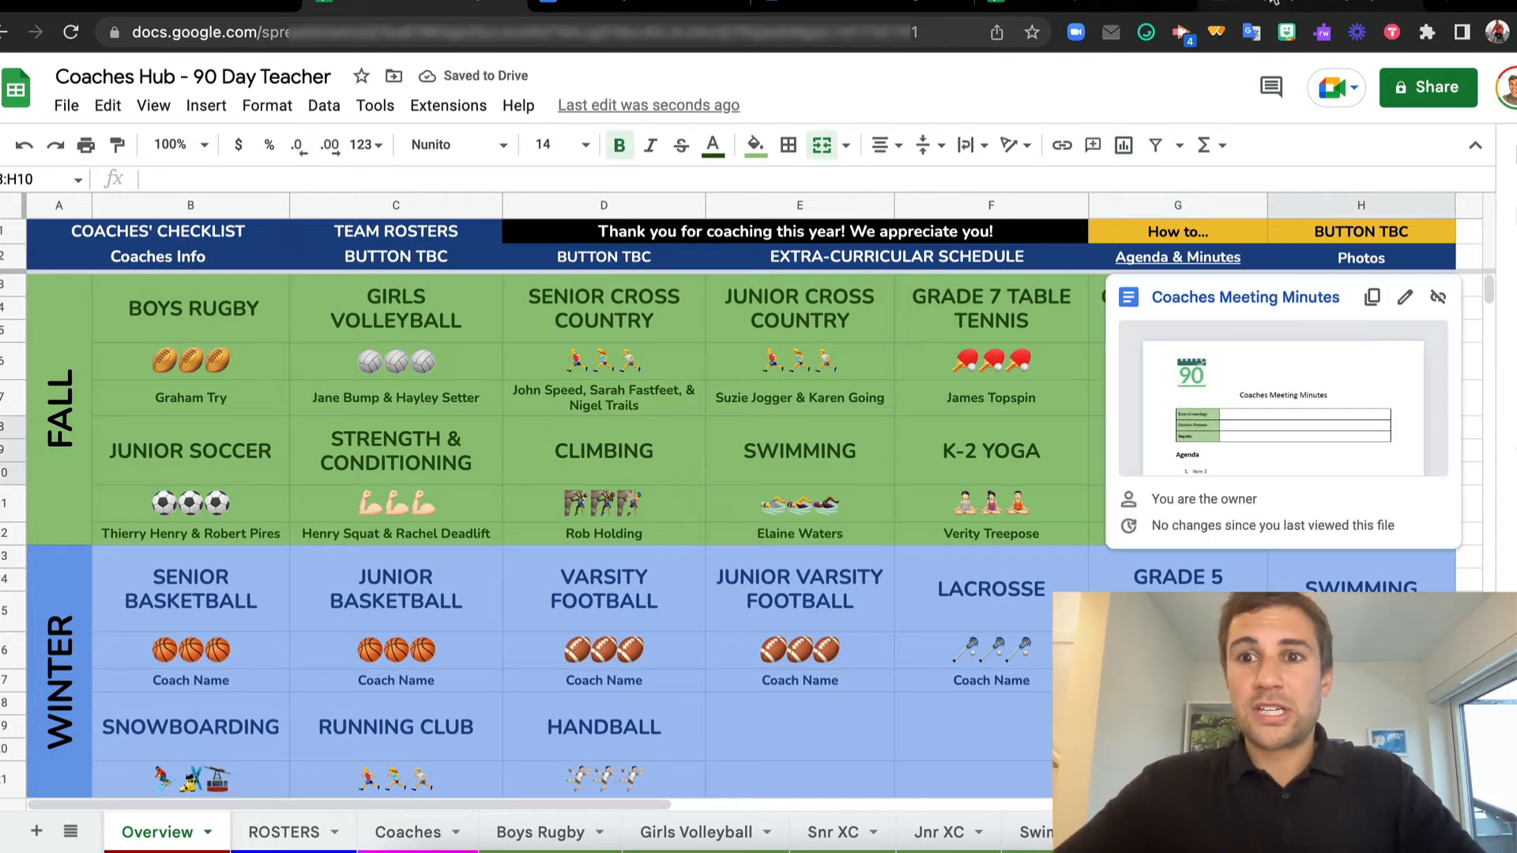
View the Chrome Web Store page of Emoji Keyboard by JoyPixels and return to the Coaches Hub spreadsheet
left_click(1294, 4)
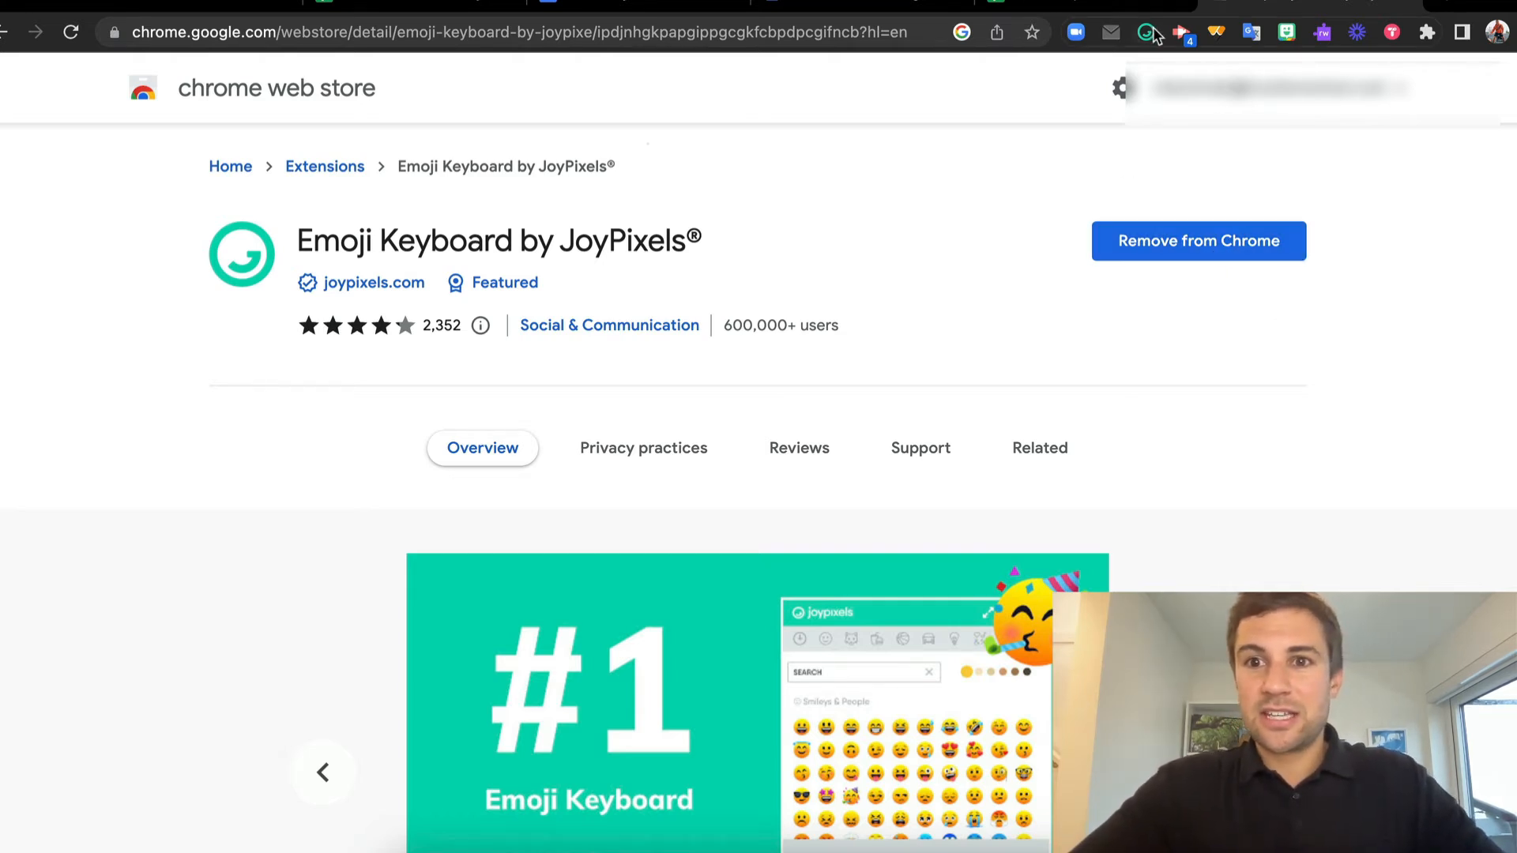
left_click(415, 7)
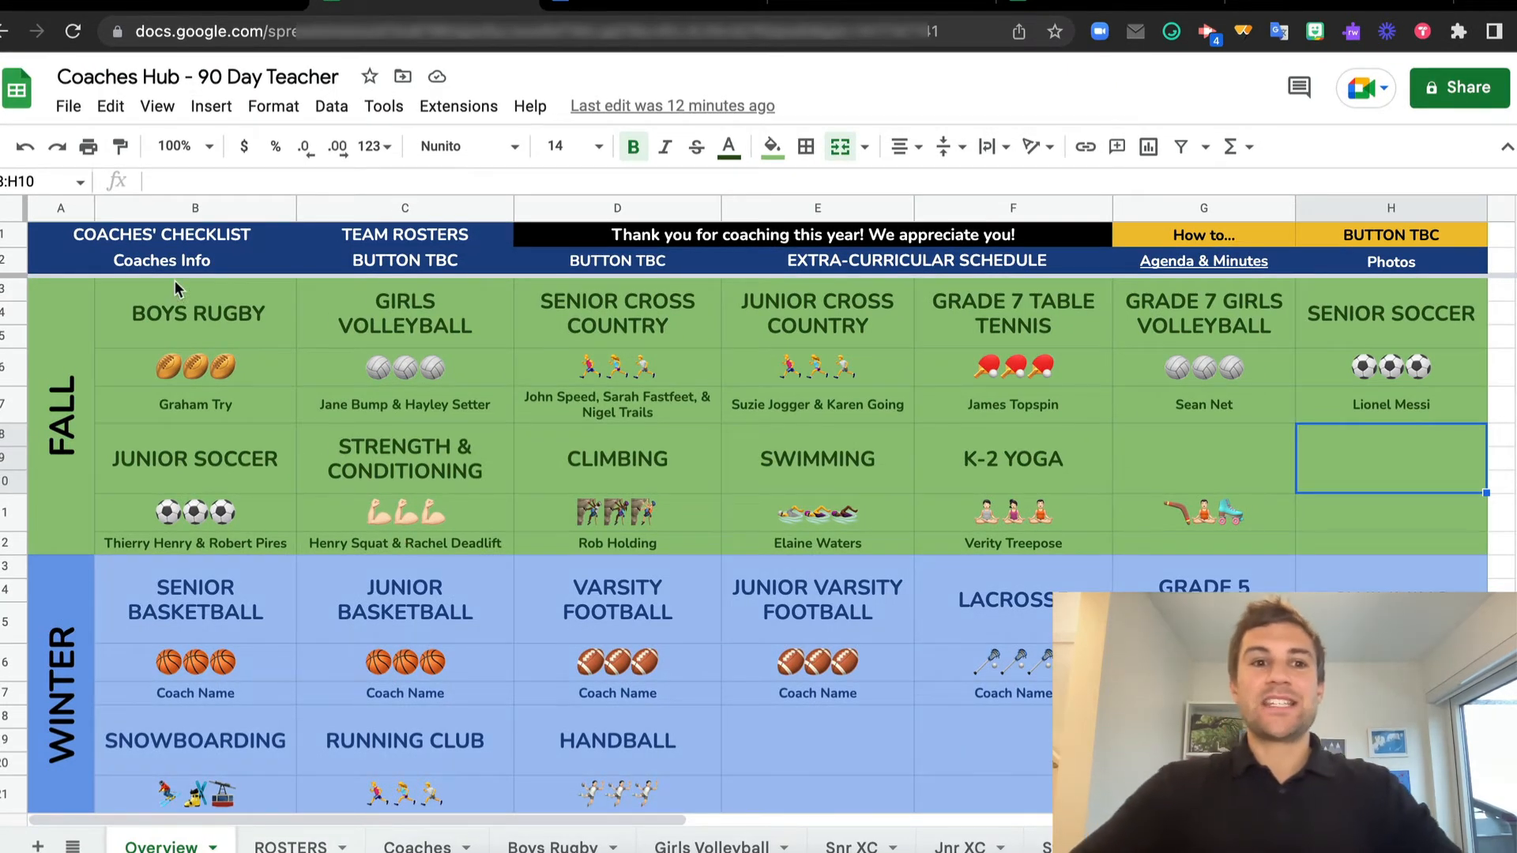
Follow the Boys Rugby link and set Transport Booked to Yes for 25th October and No for 17th October
left_click(215, 319)
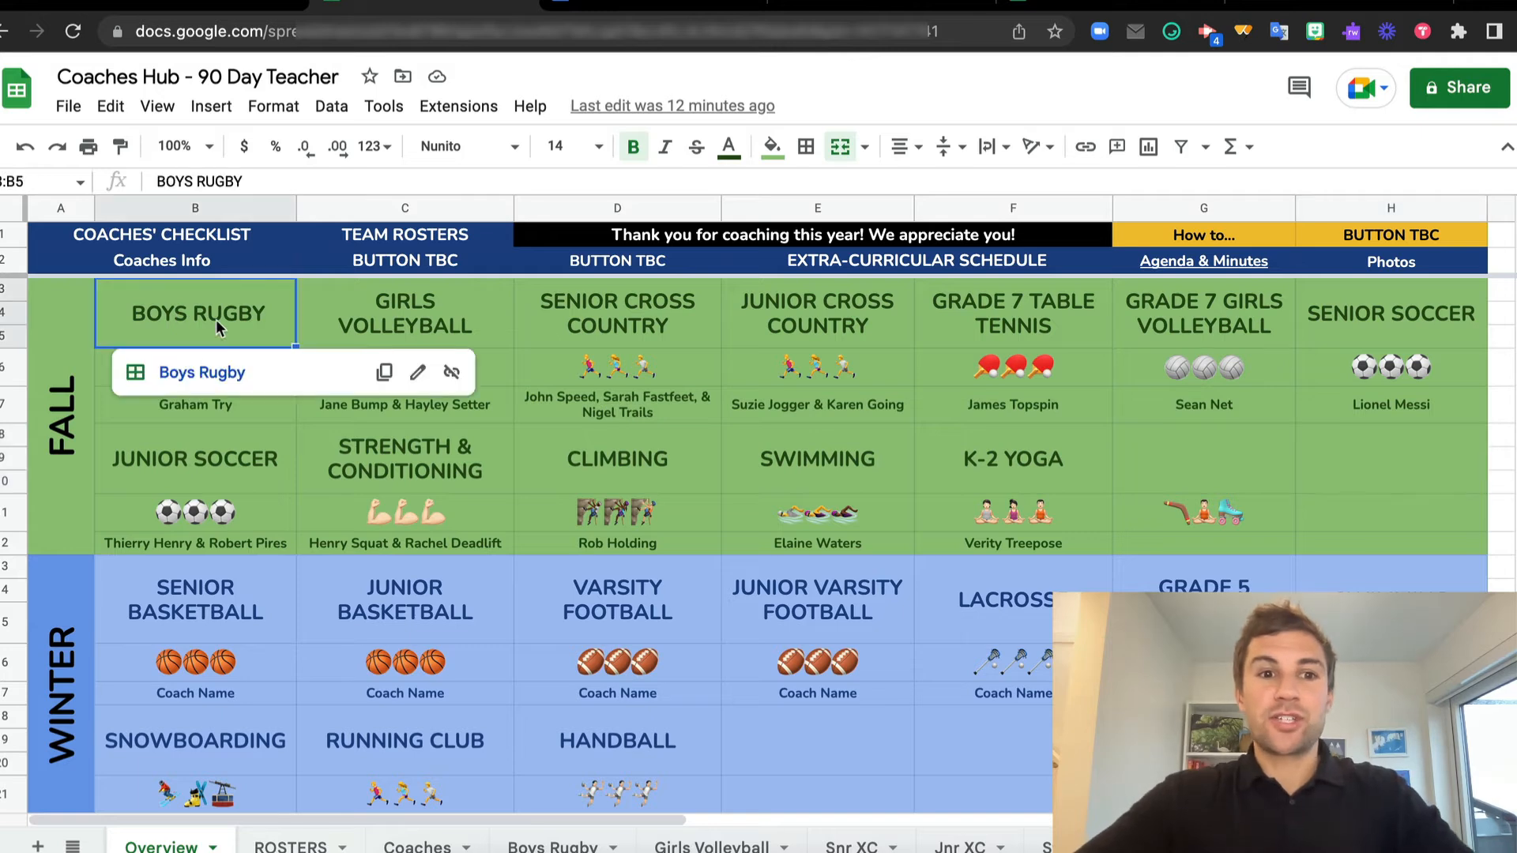
left_click(203, 372)
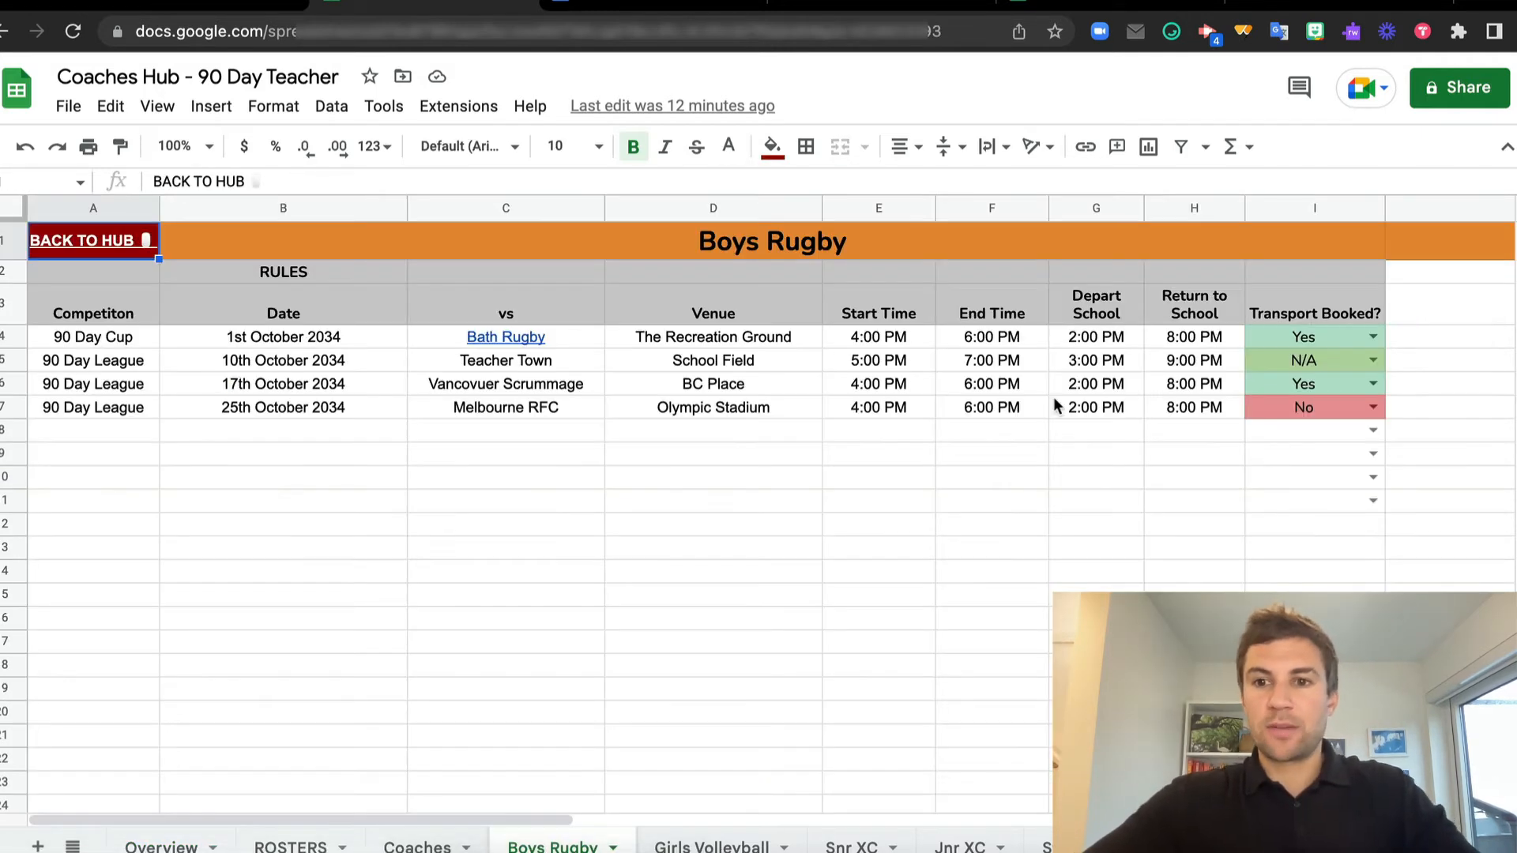
left_click(1373, 407)
left_click(1322, 446)
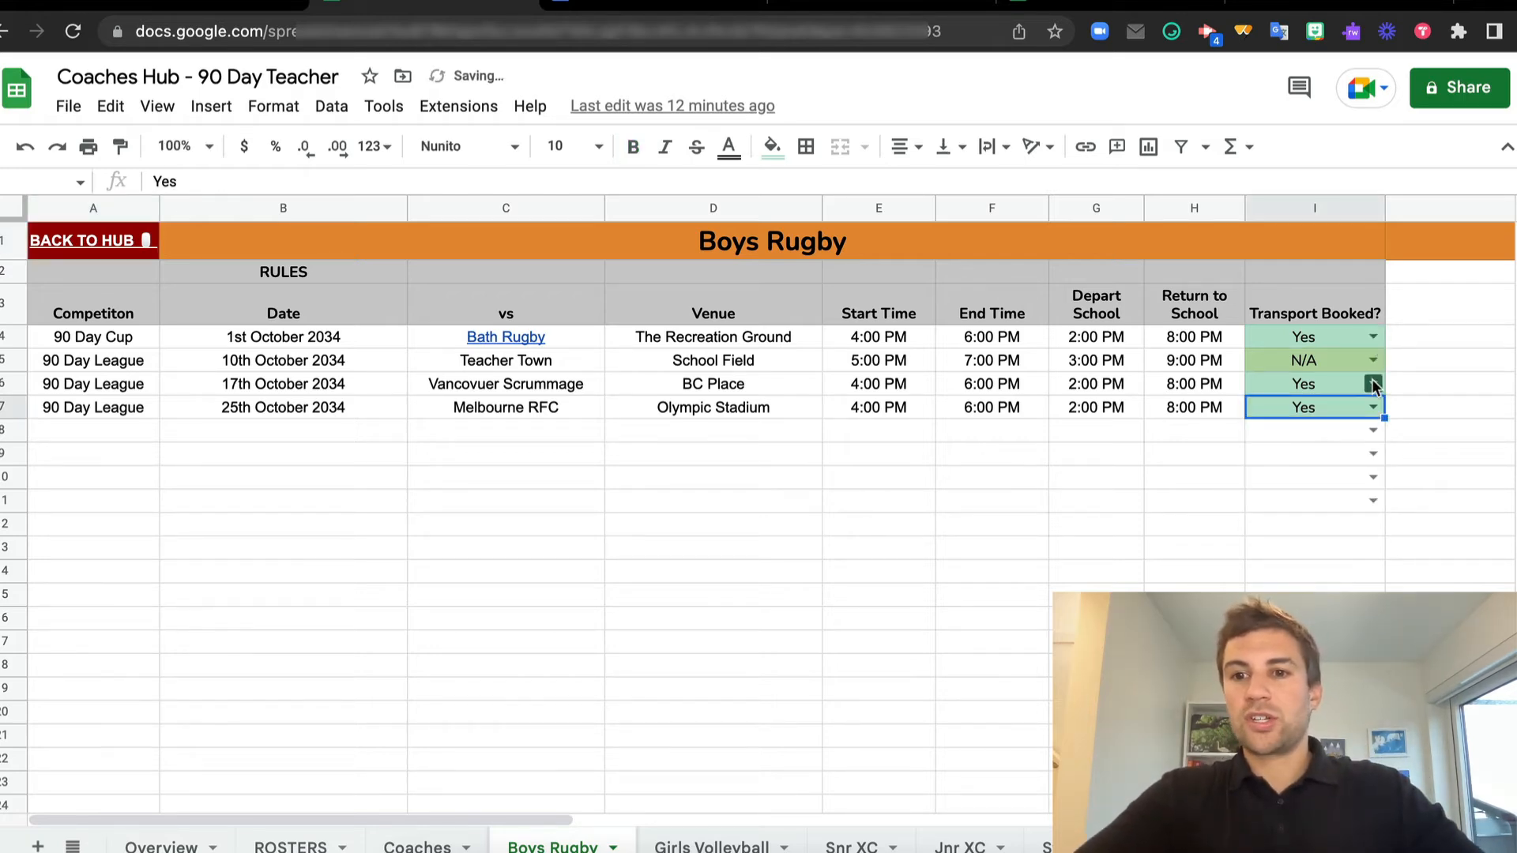
left_click(1373, 383)
left_click(1293, 449)
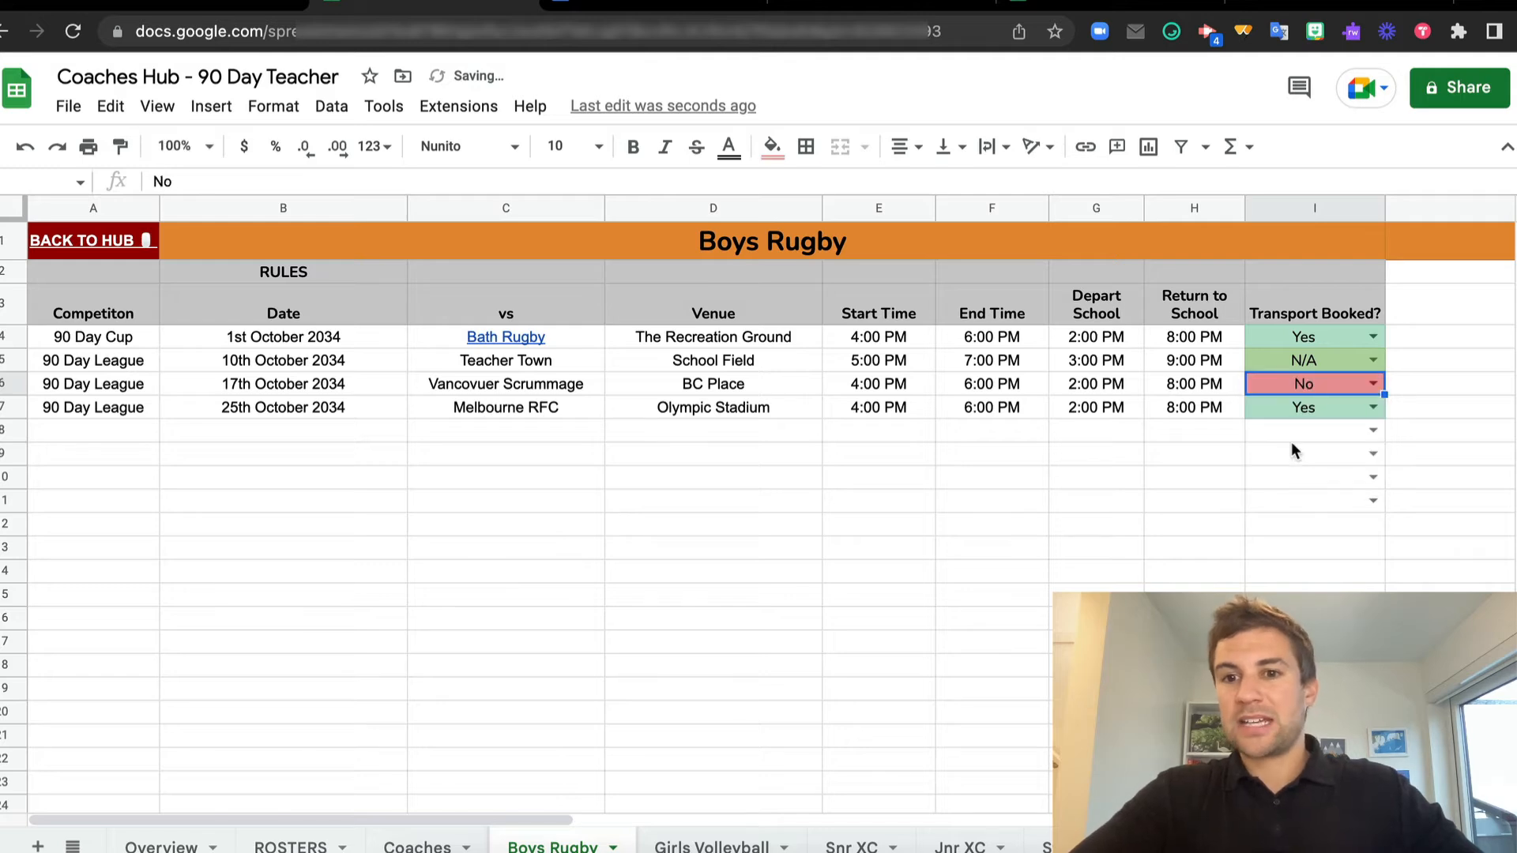
Extend the Transport Booked dropdown from cell I10 down to I14
left_click(1316, 479)
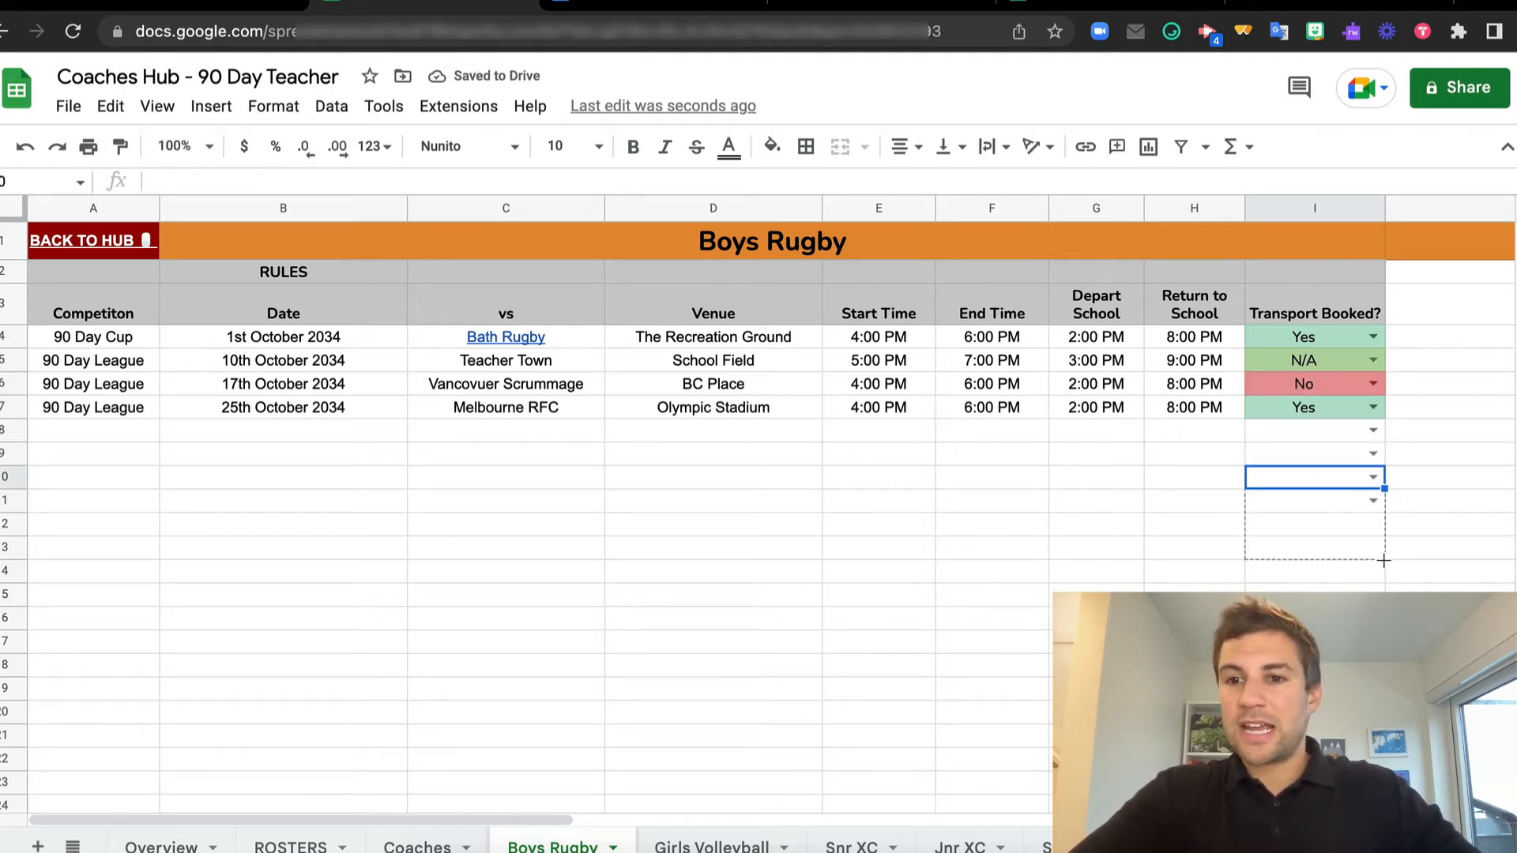
left_click_drag(1384, 489, 1390, 567)
left_click(1438, 546)
left_click(1299, 544)
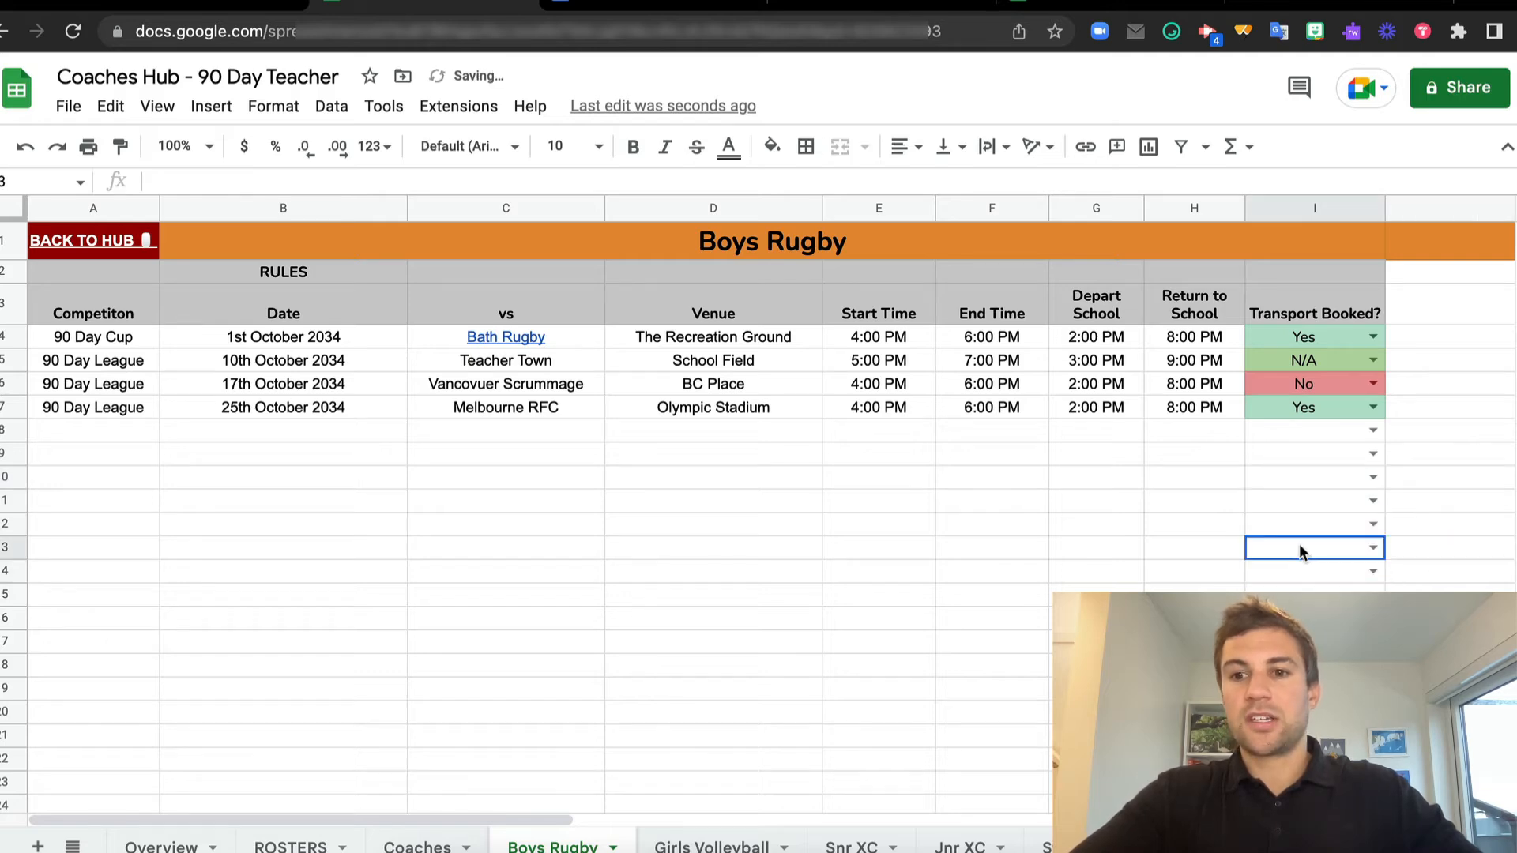
Add a dropdown to cell I15 using data validation with the list of items YES, NO, N/A, HELLO
left_click(1315, 594)
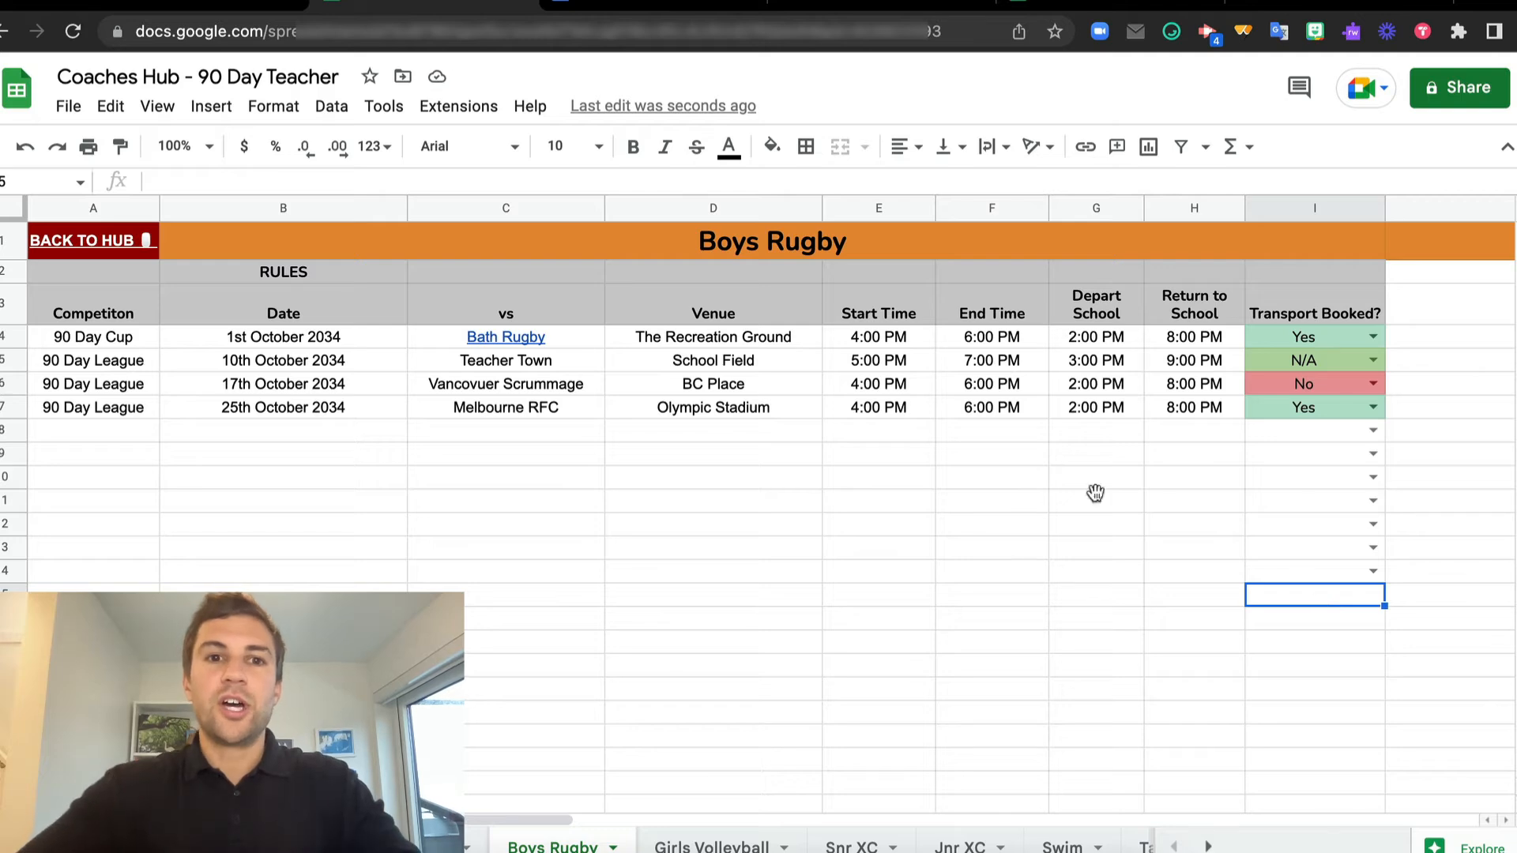
left_click(332, 109)
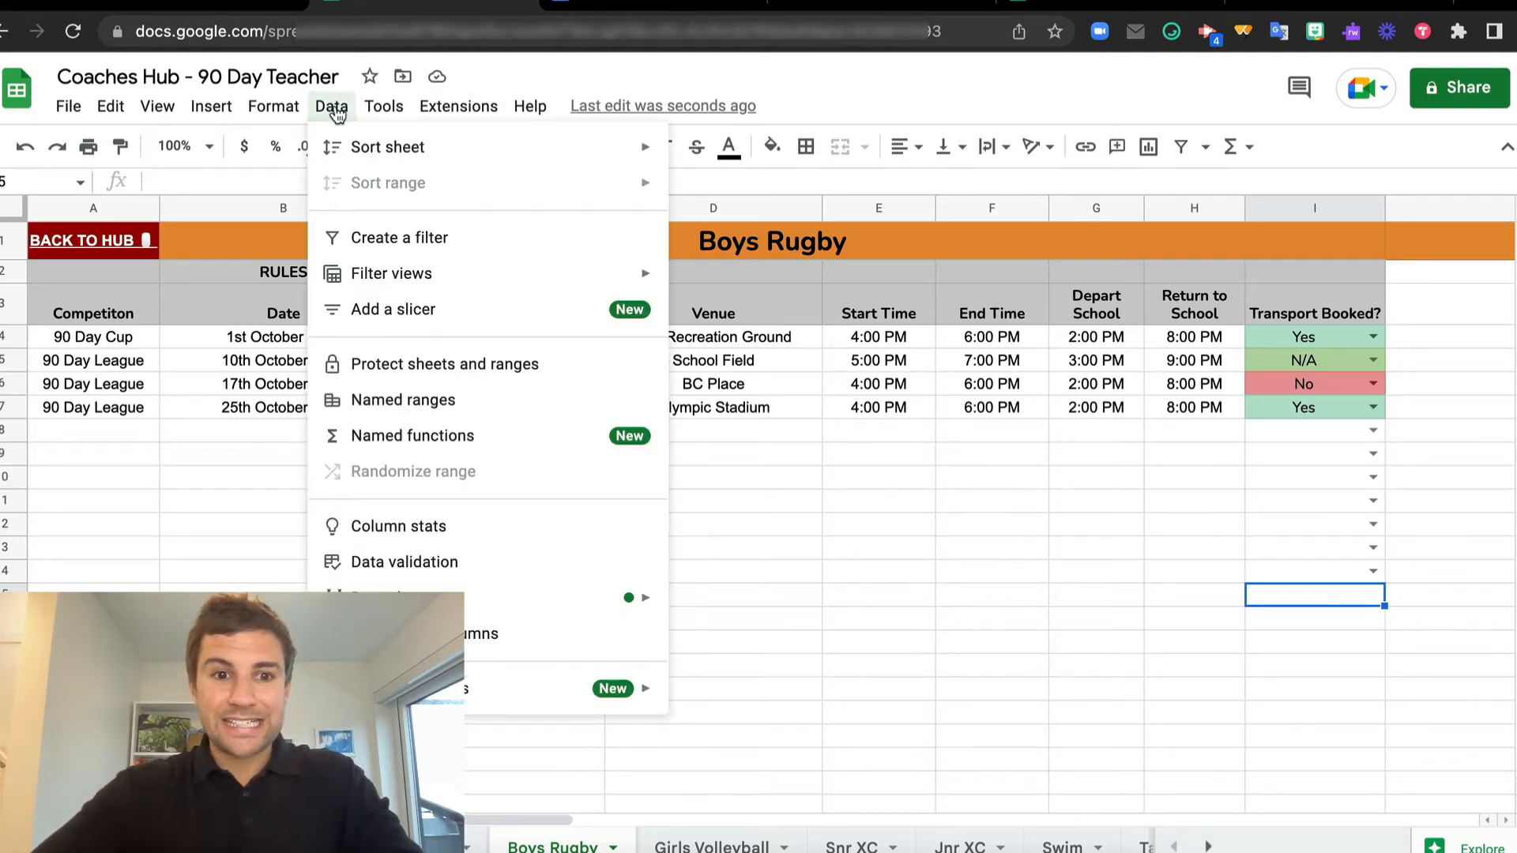
left_click(437, 563)
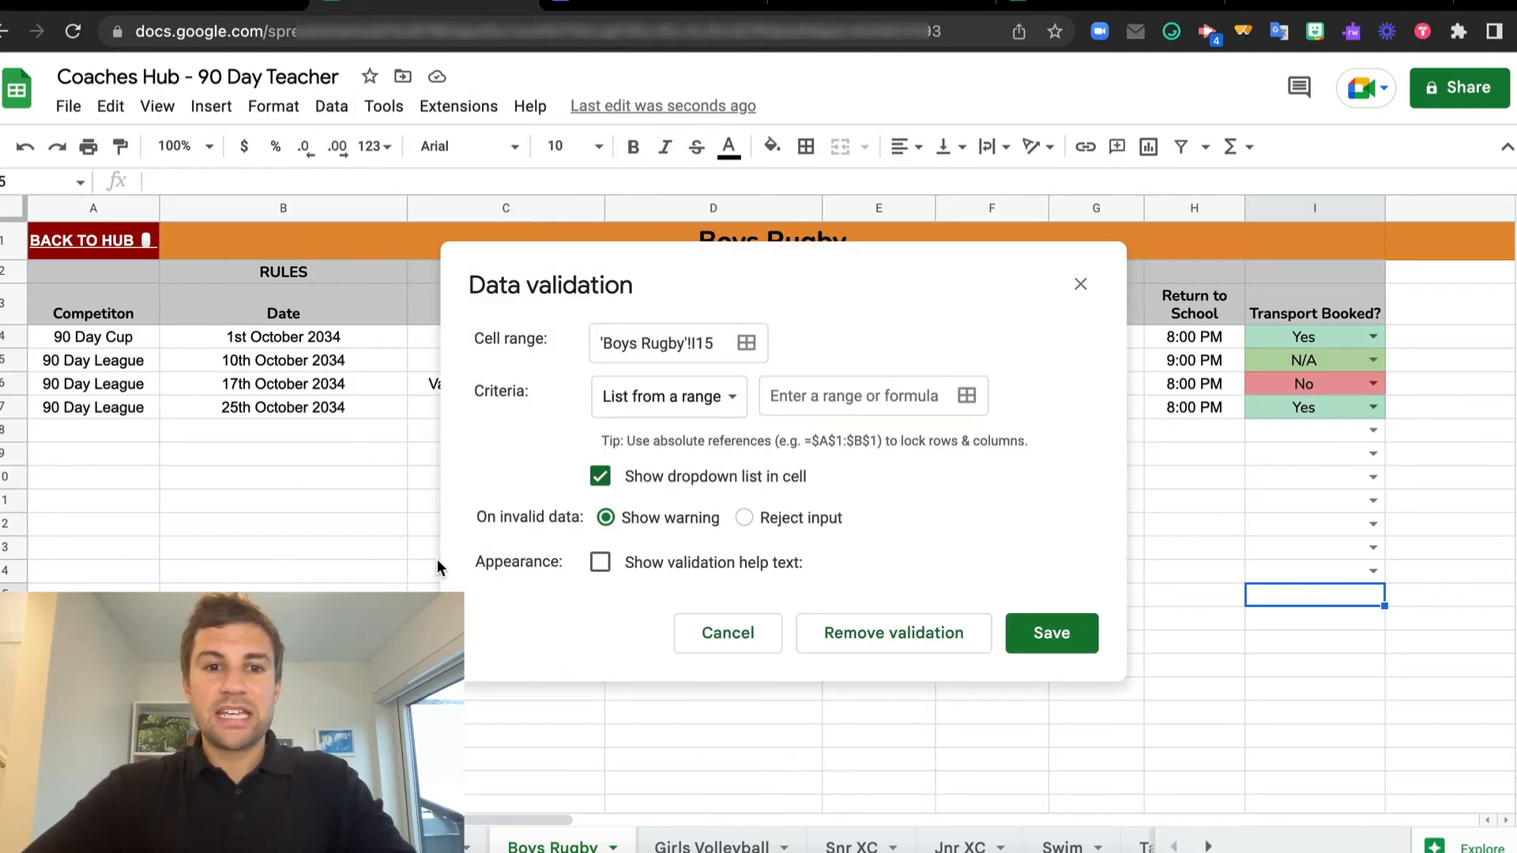
left_click(716, 410)
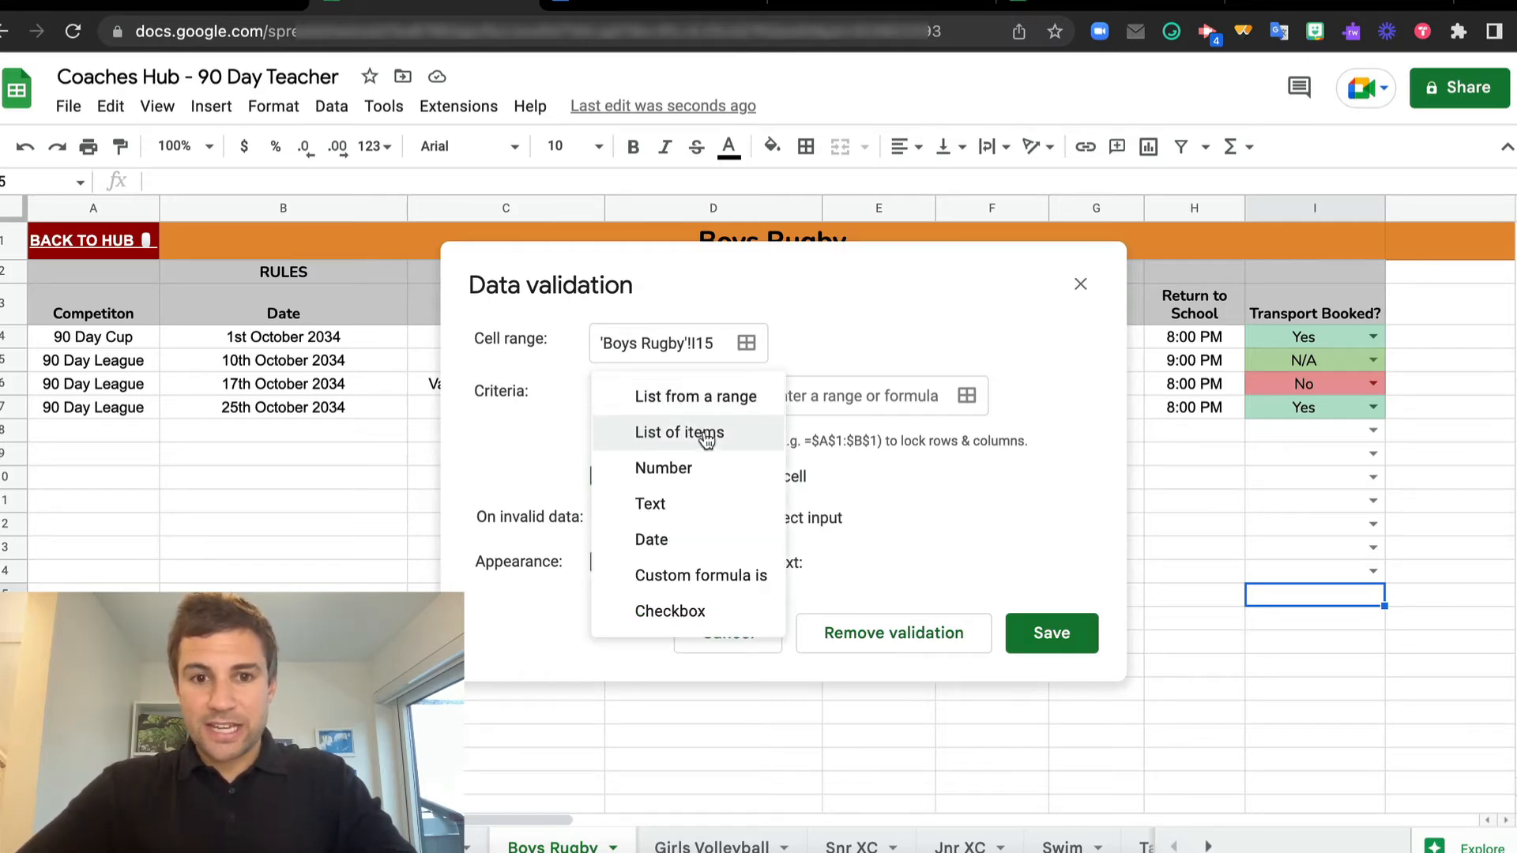
left_click(706, 441)
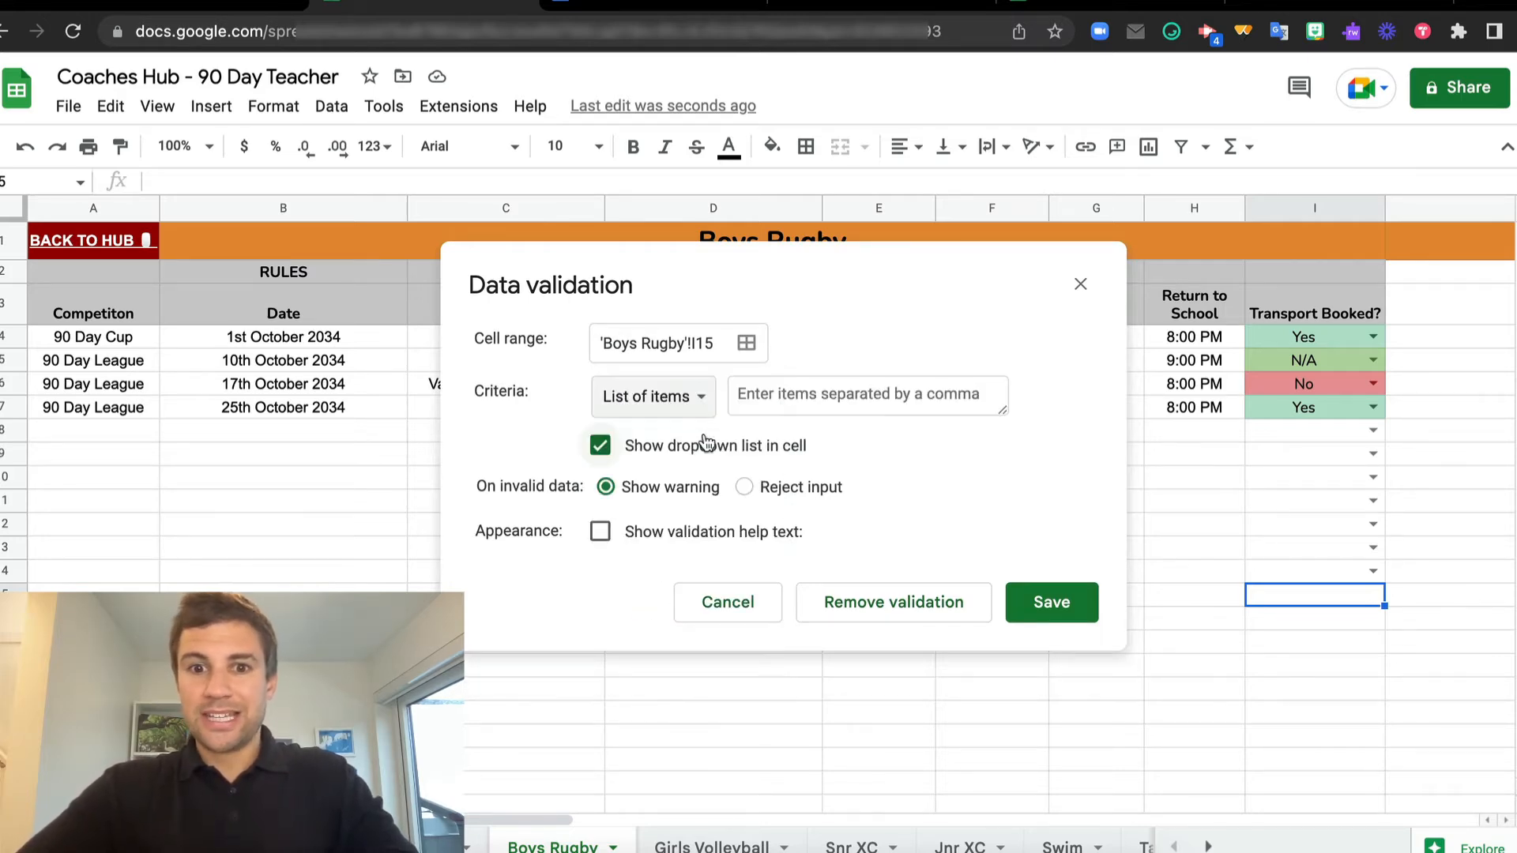
left_click(804, 395)
type("YES, NO, N/A, HELLO")
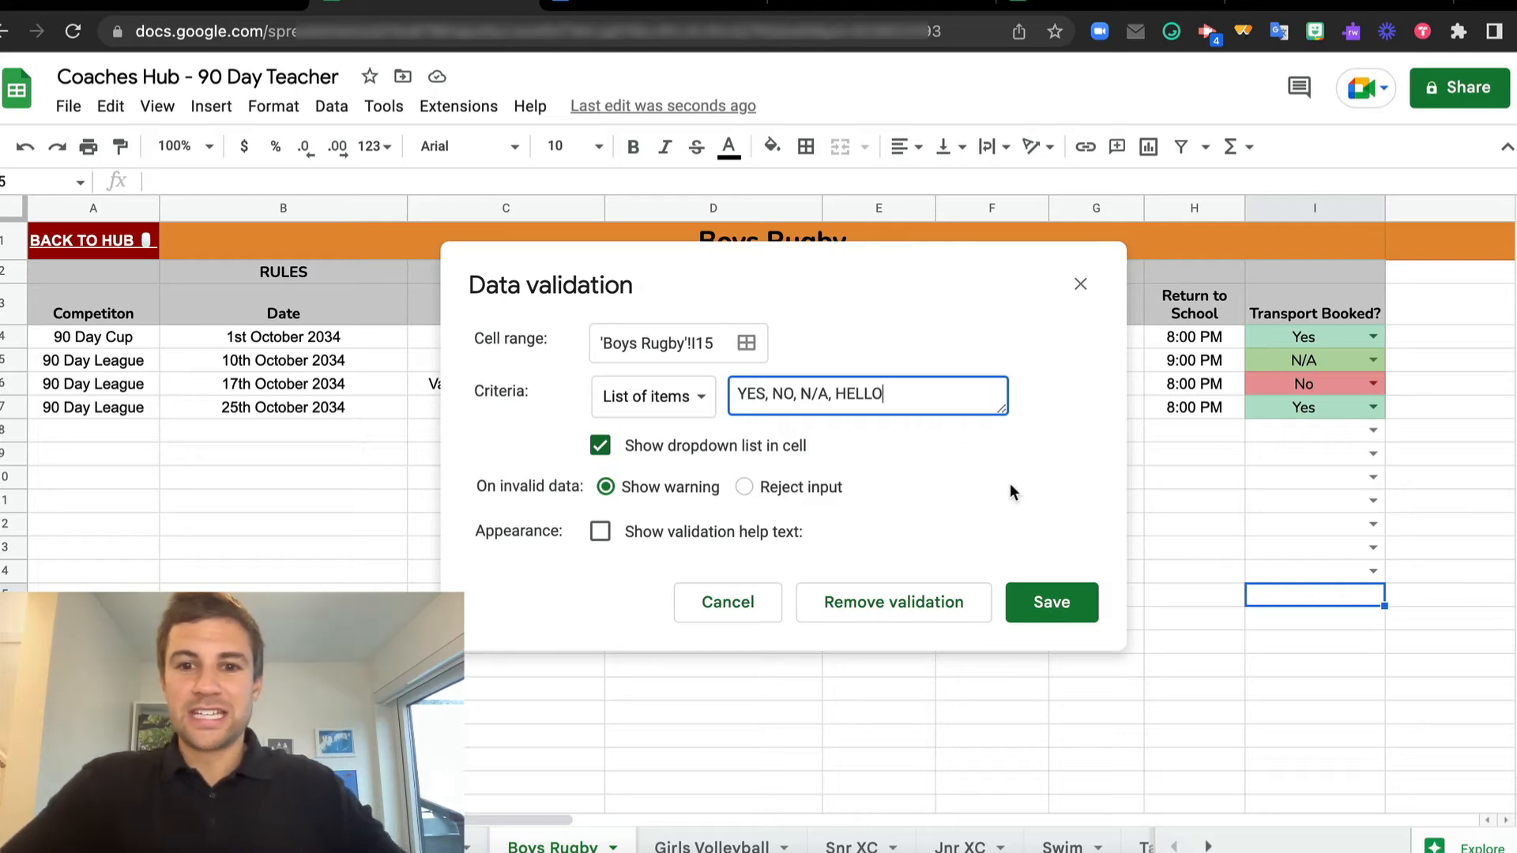
left_click(1049, 602)
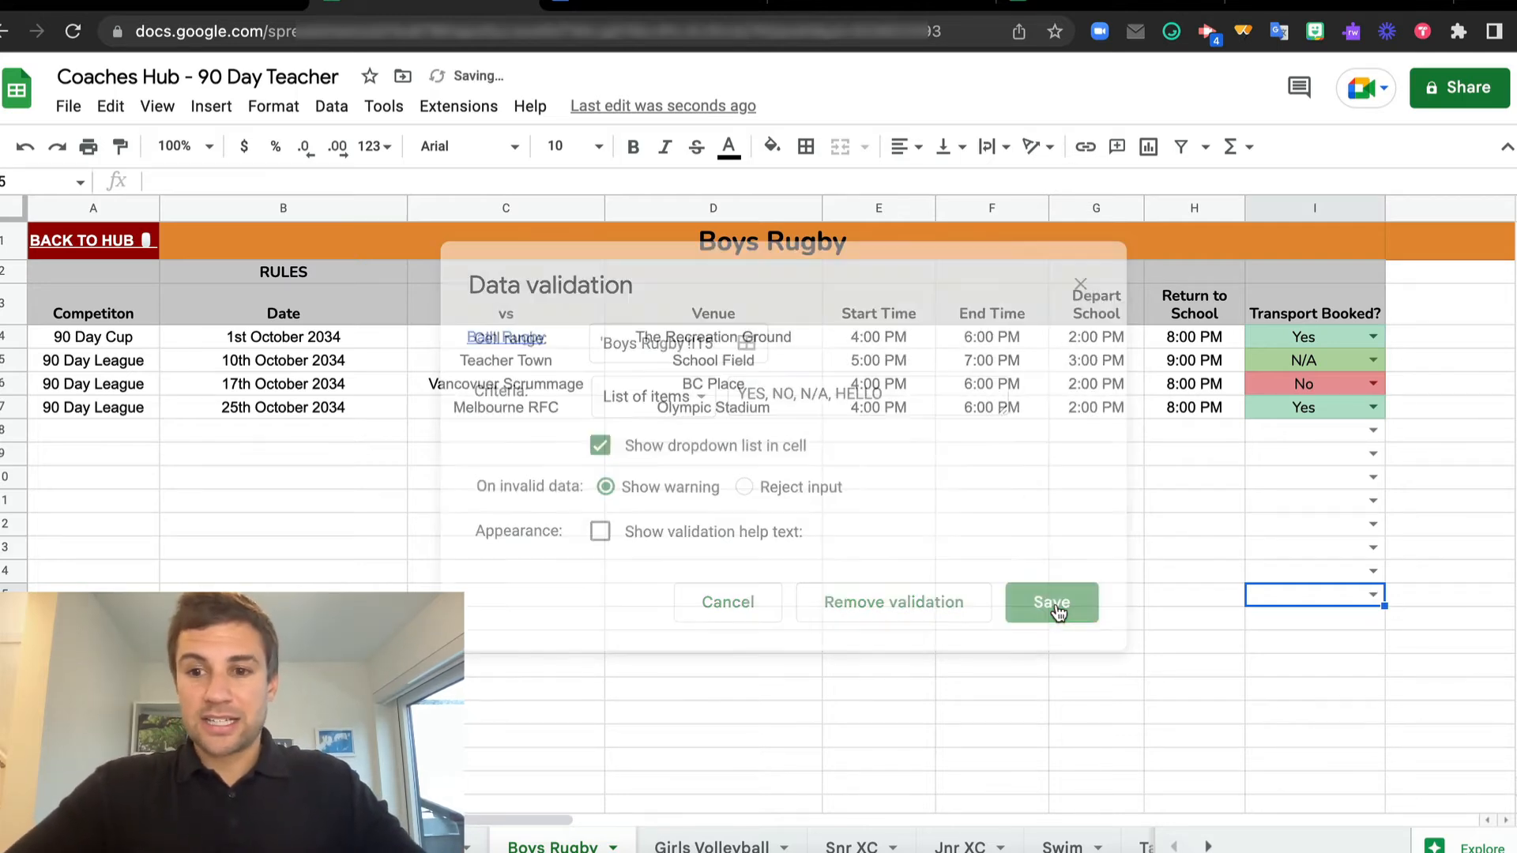
Choose HELLO from the new dropdown in cell I15, then reopen its option list and close it
left_click(1374, 594)
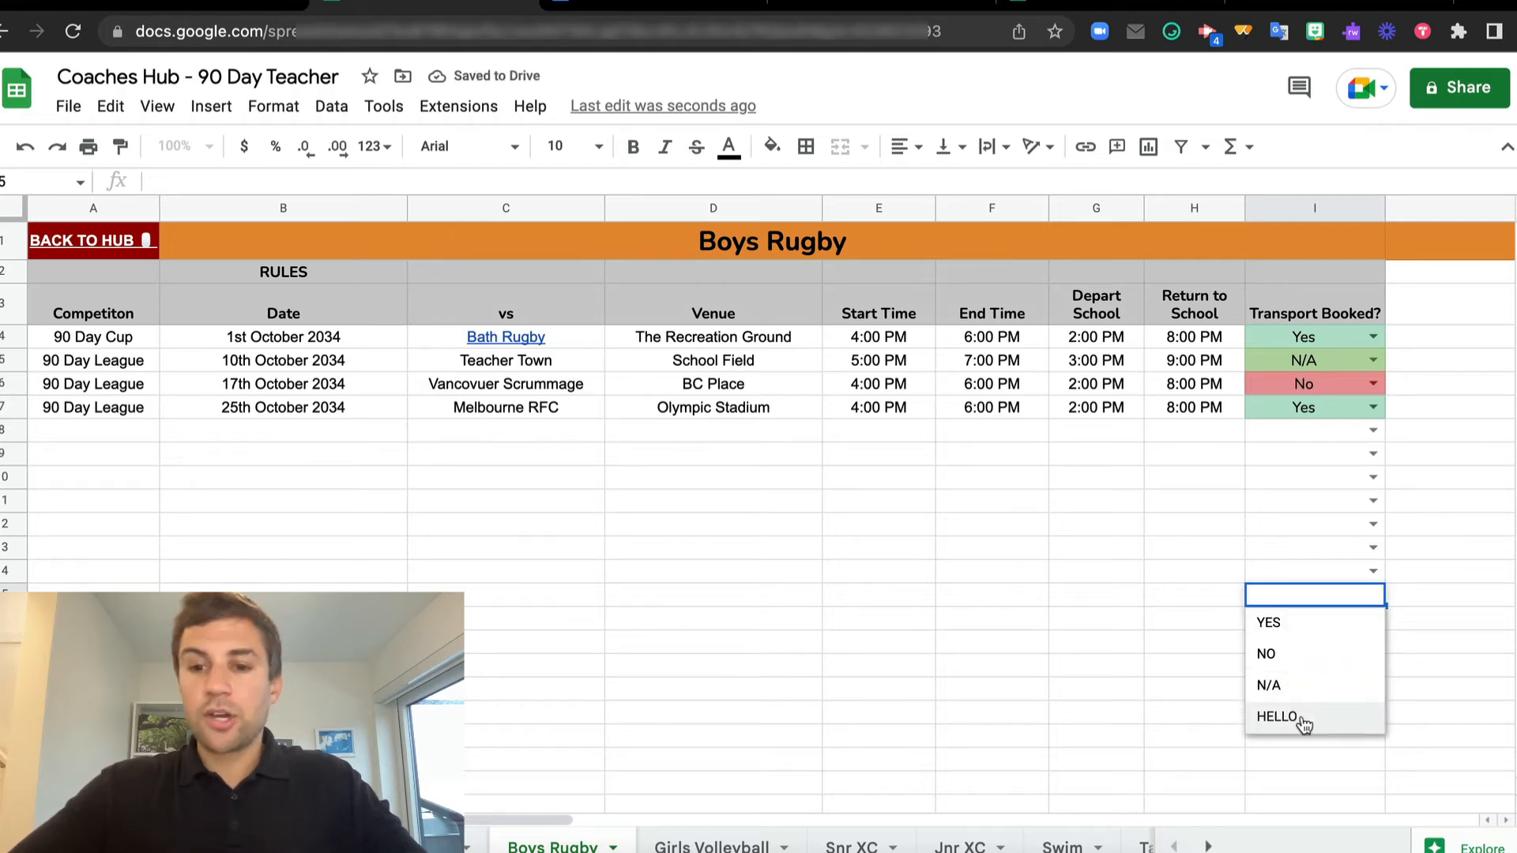
left_click(1277, 716)
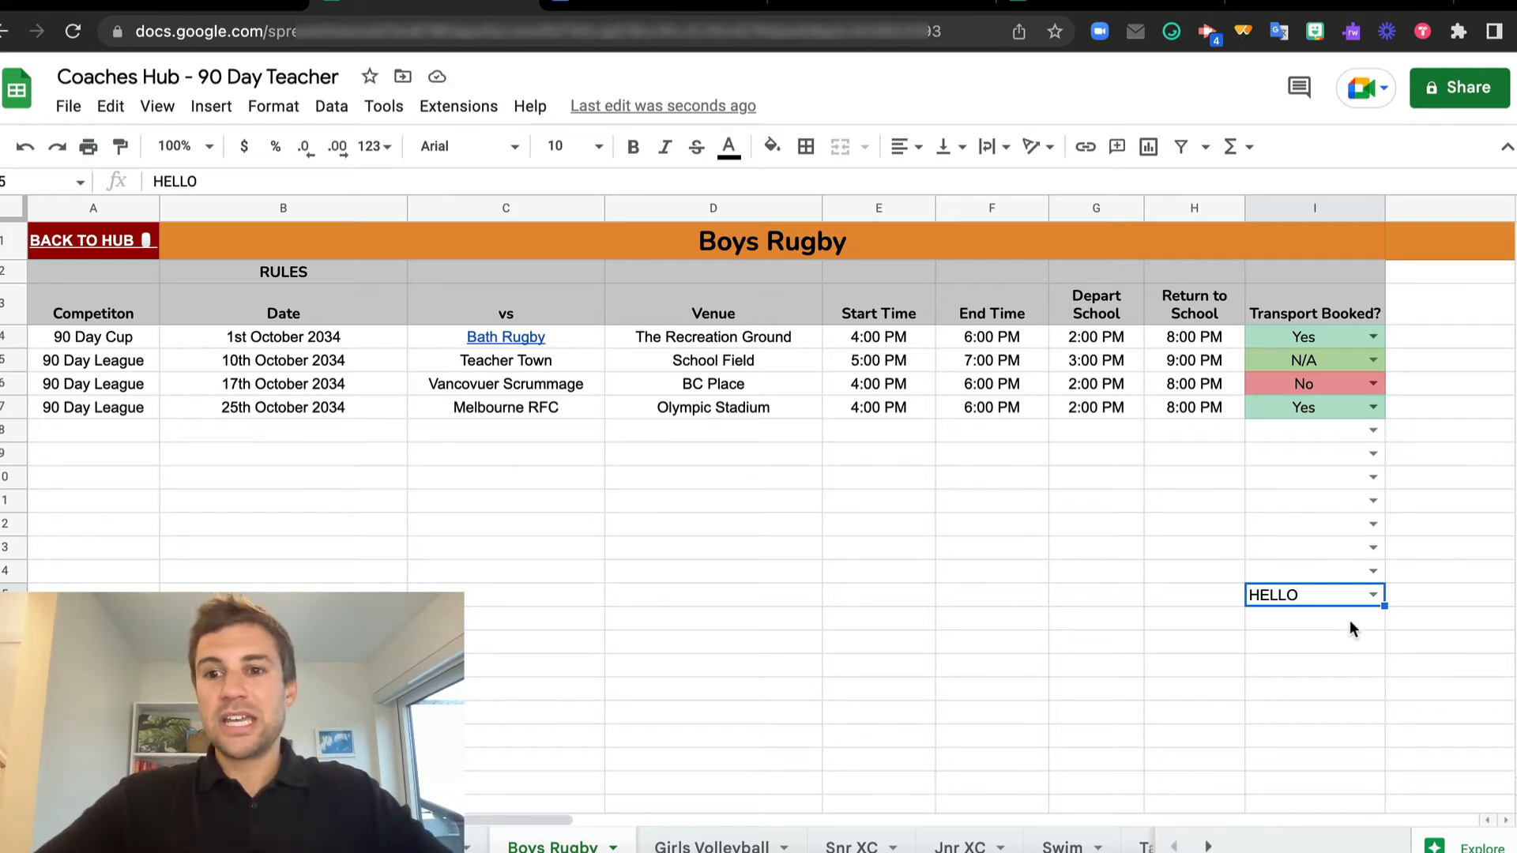
left_click(1372, 596)
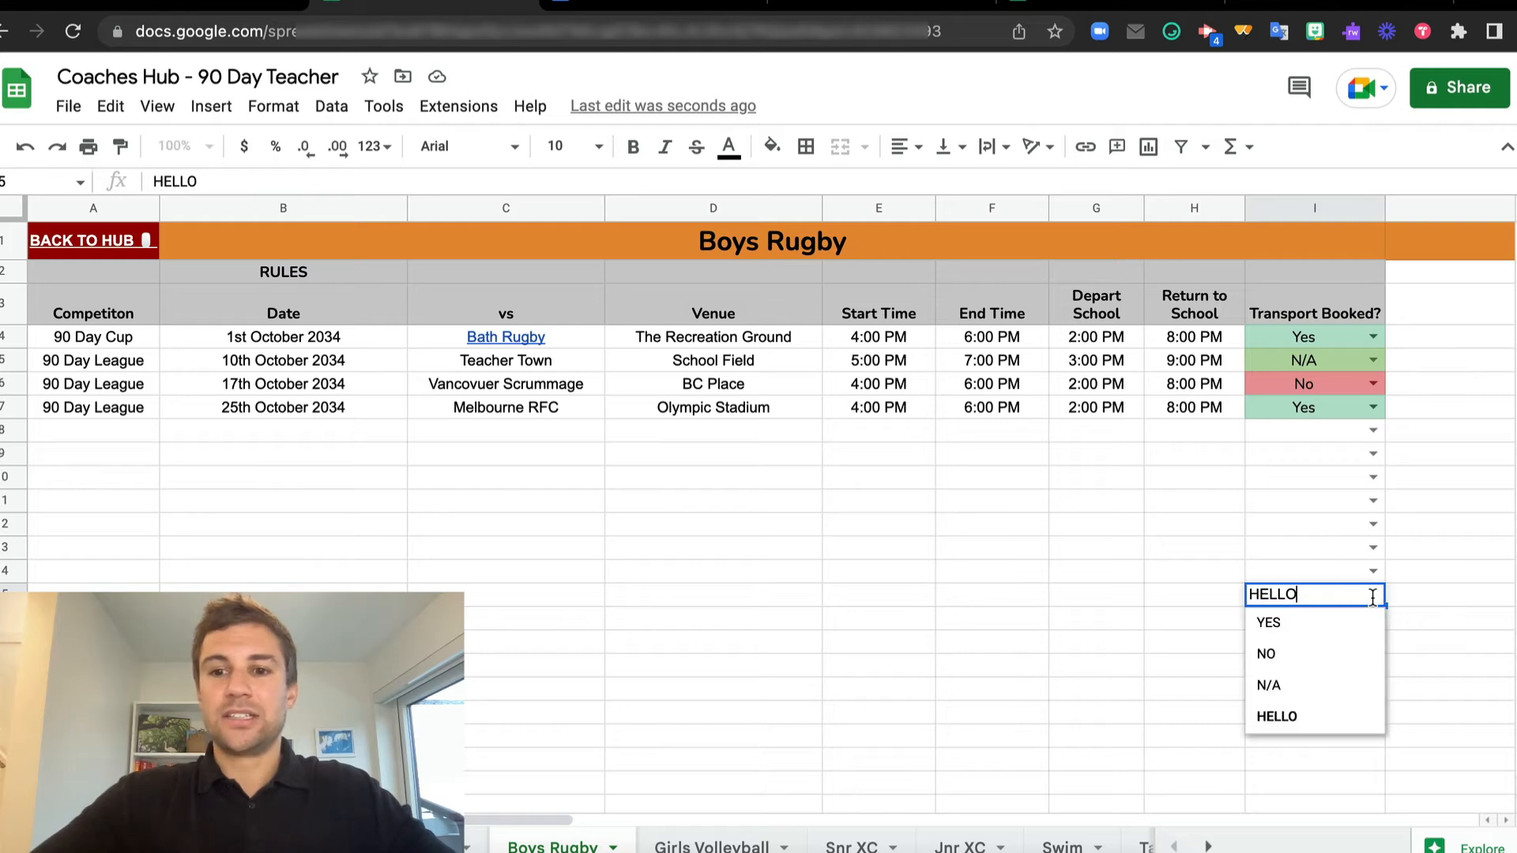
left_click(1129, 504)
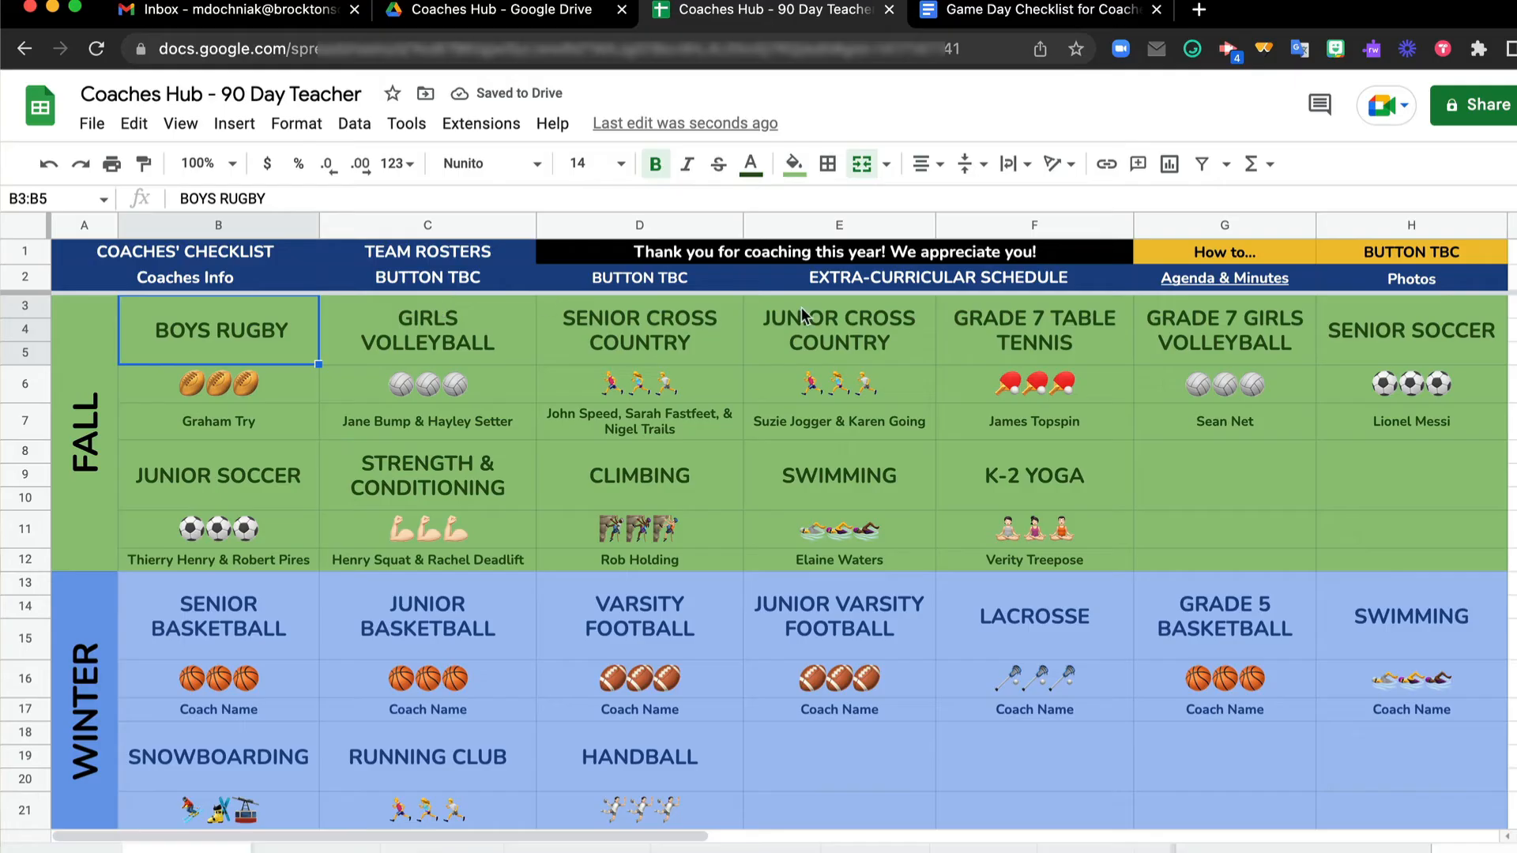
Follow the Grade 7 Table Tennis link and use the Back to Hub links to return to the Overview sheet
left_click(993, 338)
left_click(1020, 387)
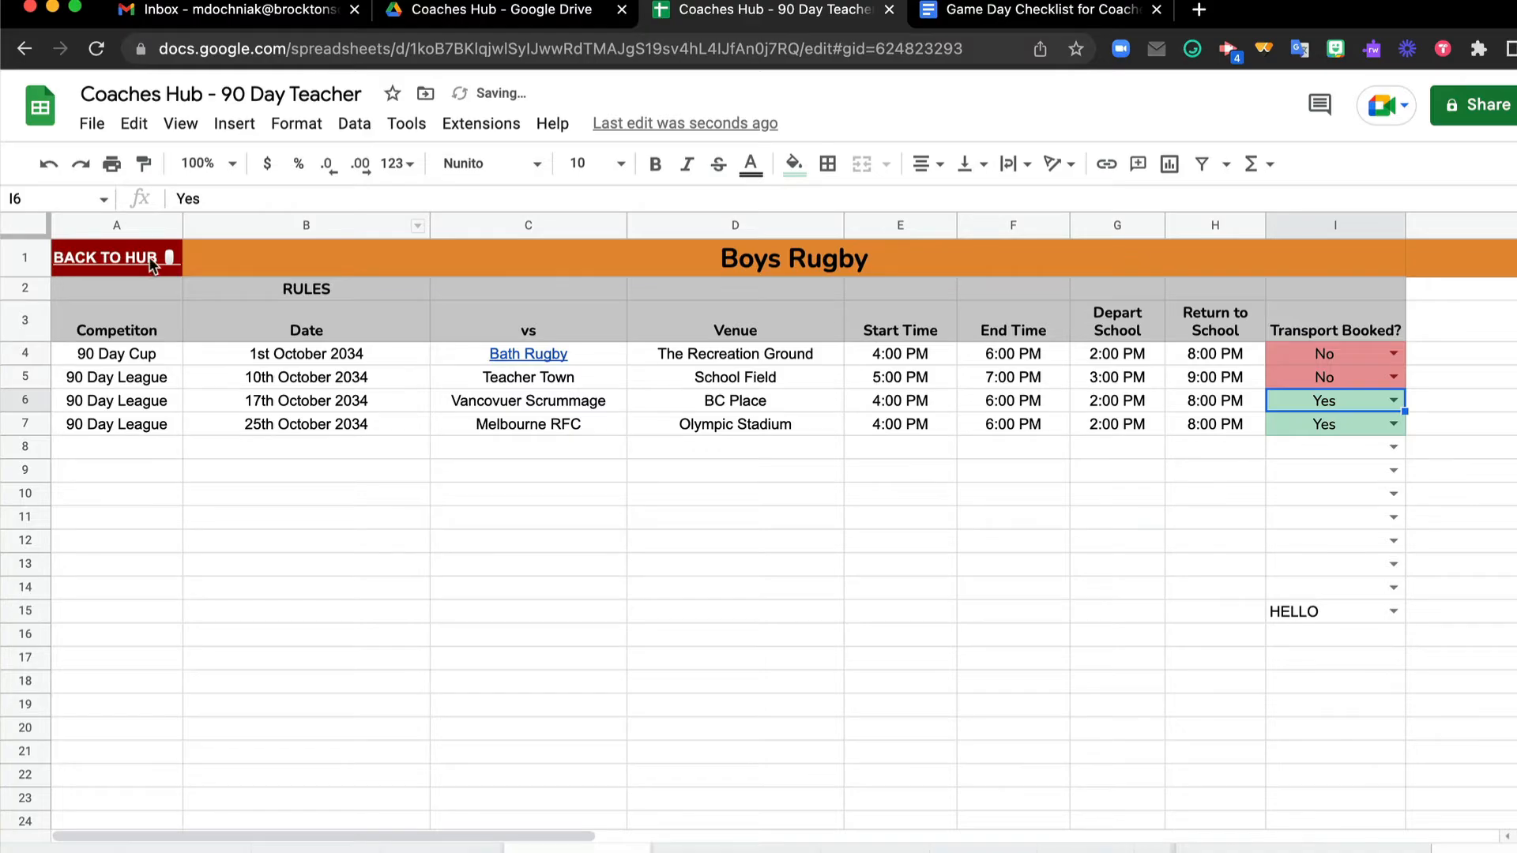
left_click(147, 264)
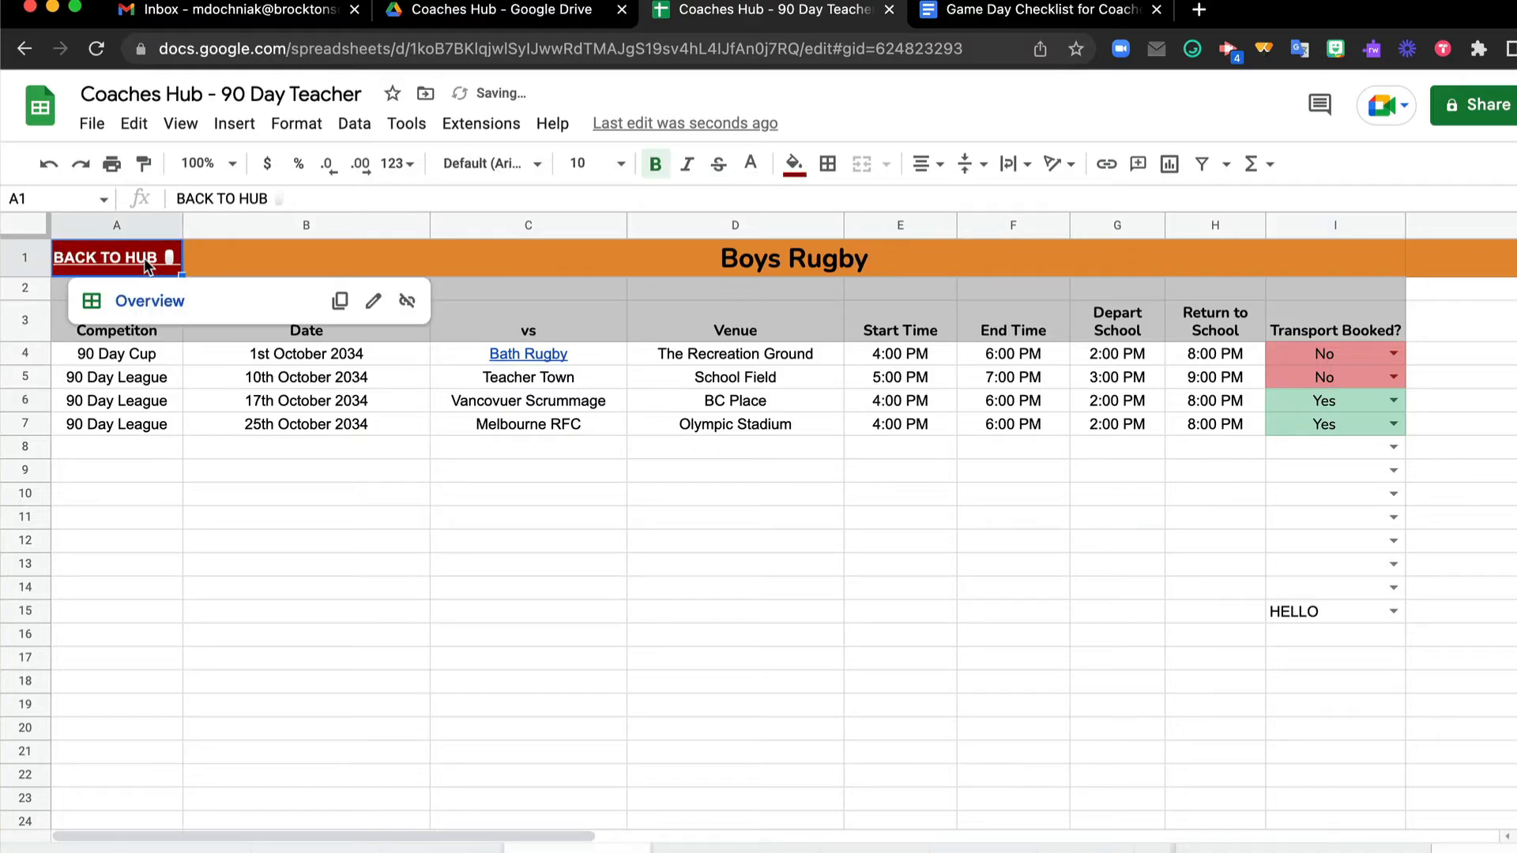
left_click(150, 301)
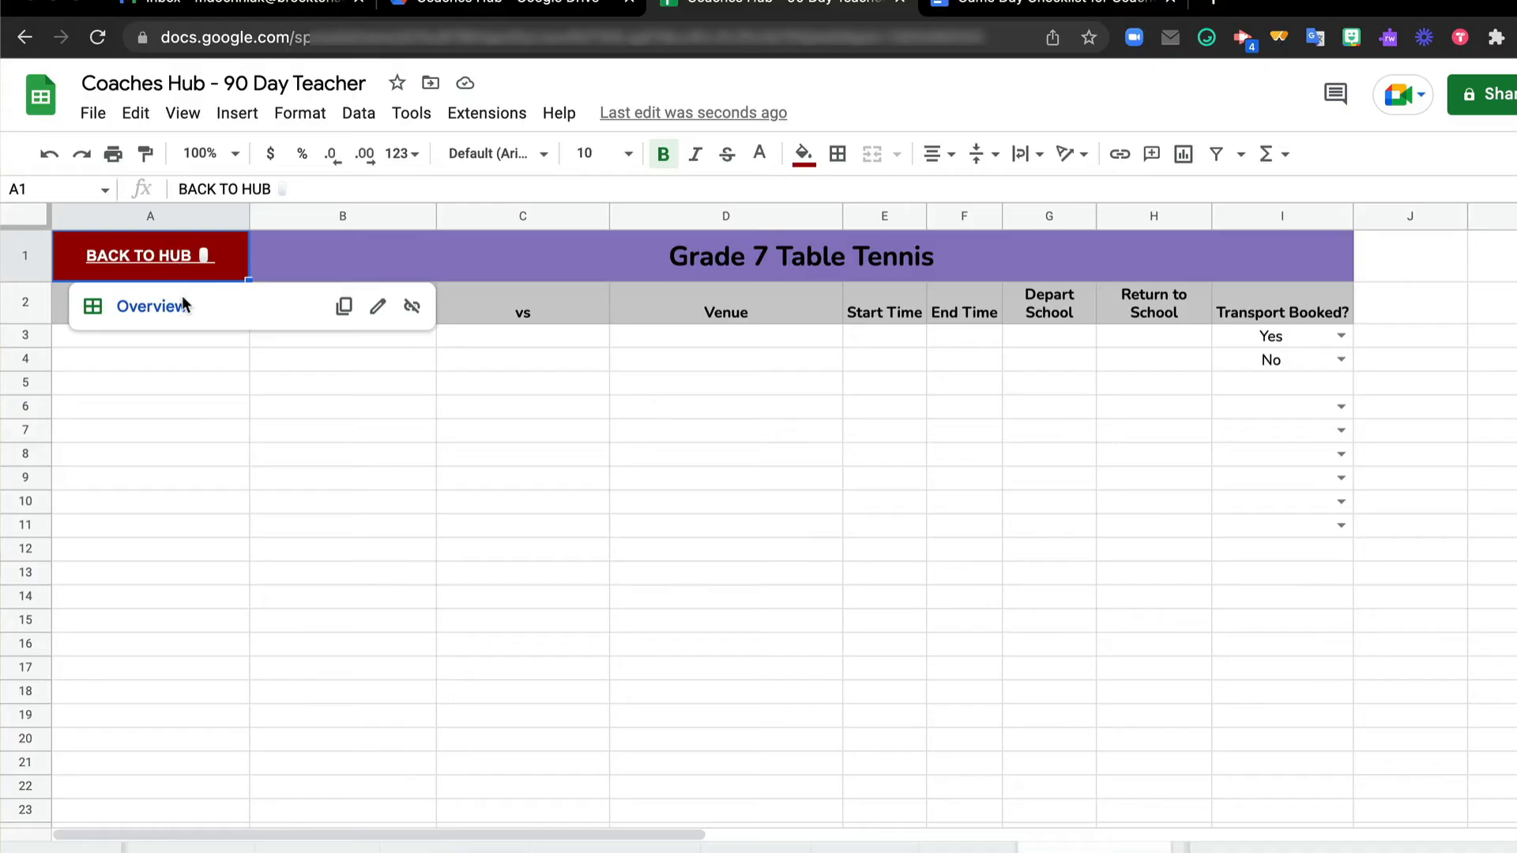
left_click(182, 301)
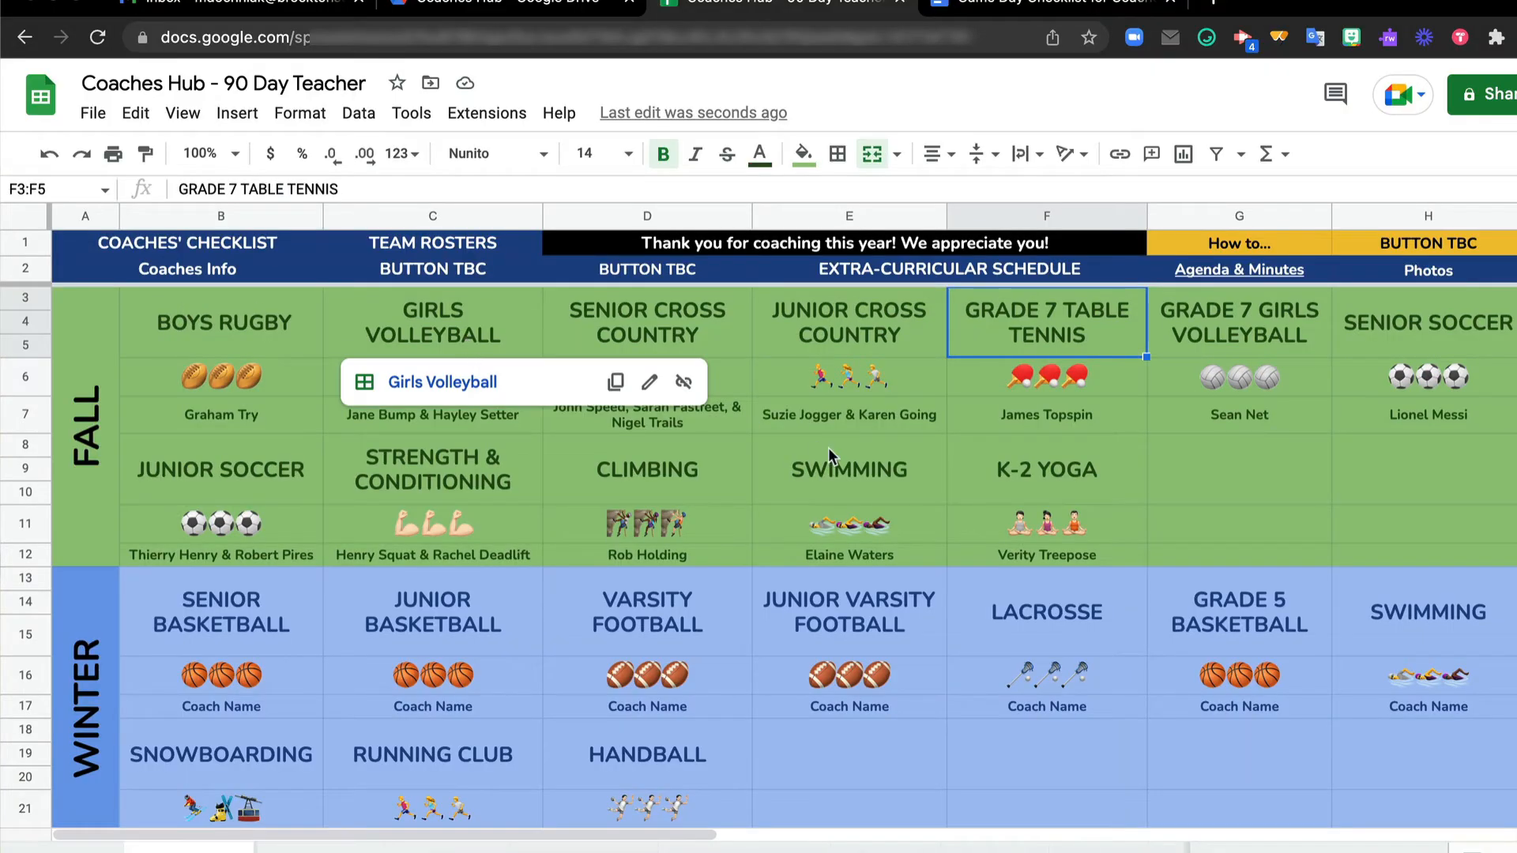
mouse_move(828, 448)
scroll(828, 447, "down", 3)
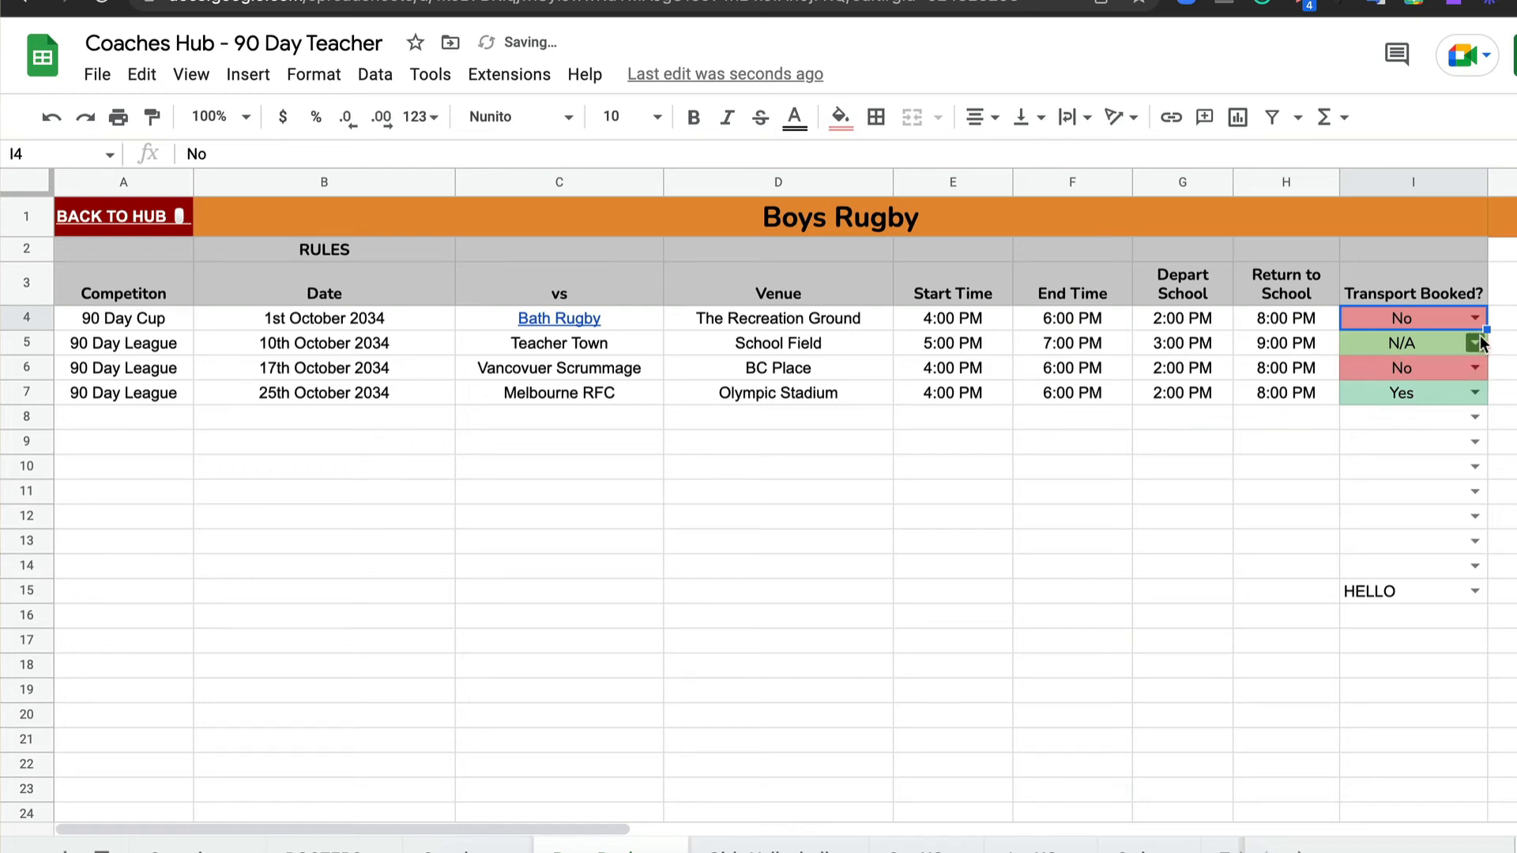
On the Boys Rugby sheet, set Transport Booked to No for 10th October and Yes for 17th October
left_click(1474, 343)
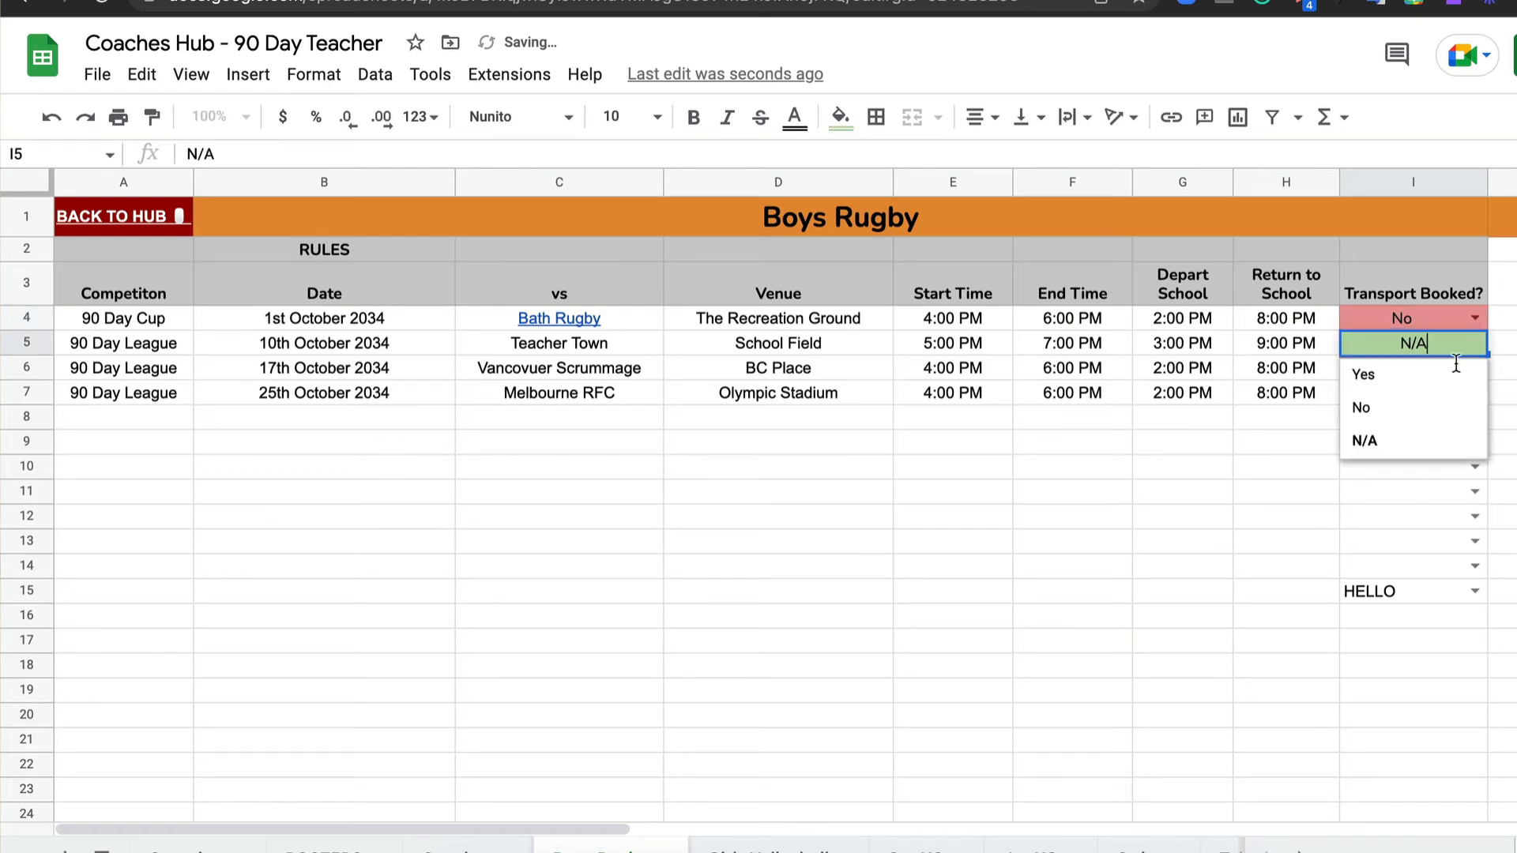
left_click(1418, 403)
left_click(1475, 367)
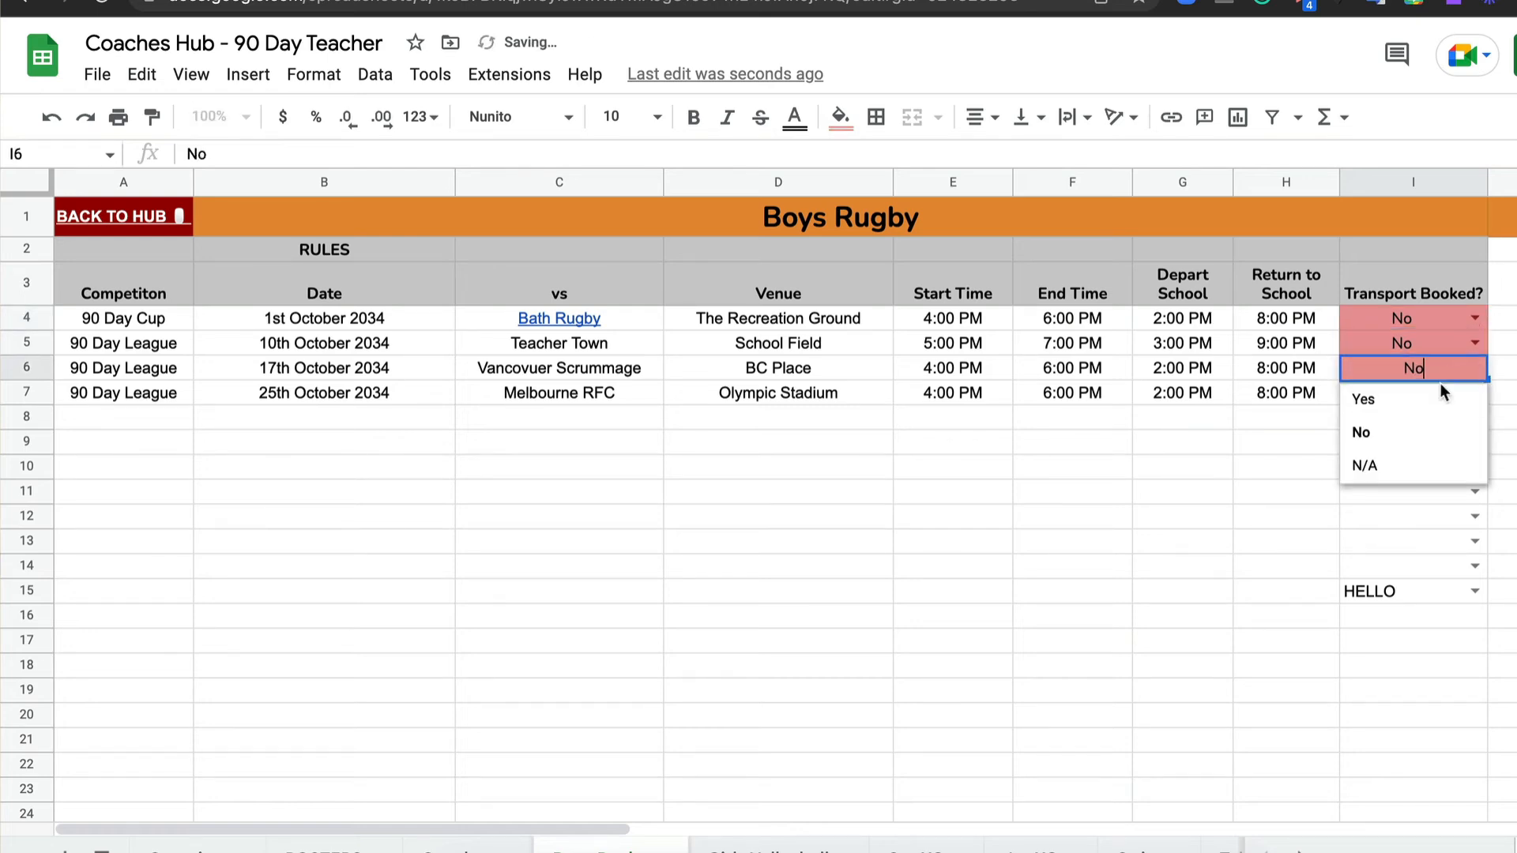
left_click(1432, 393)
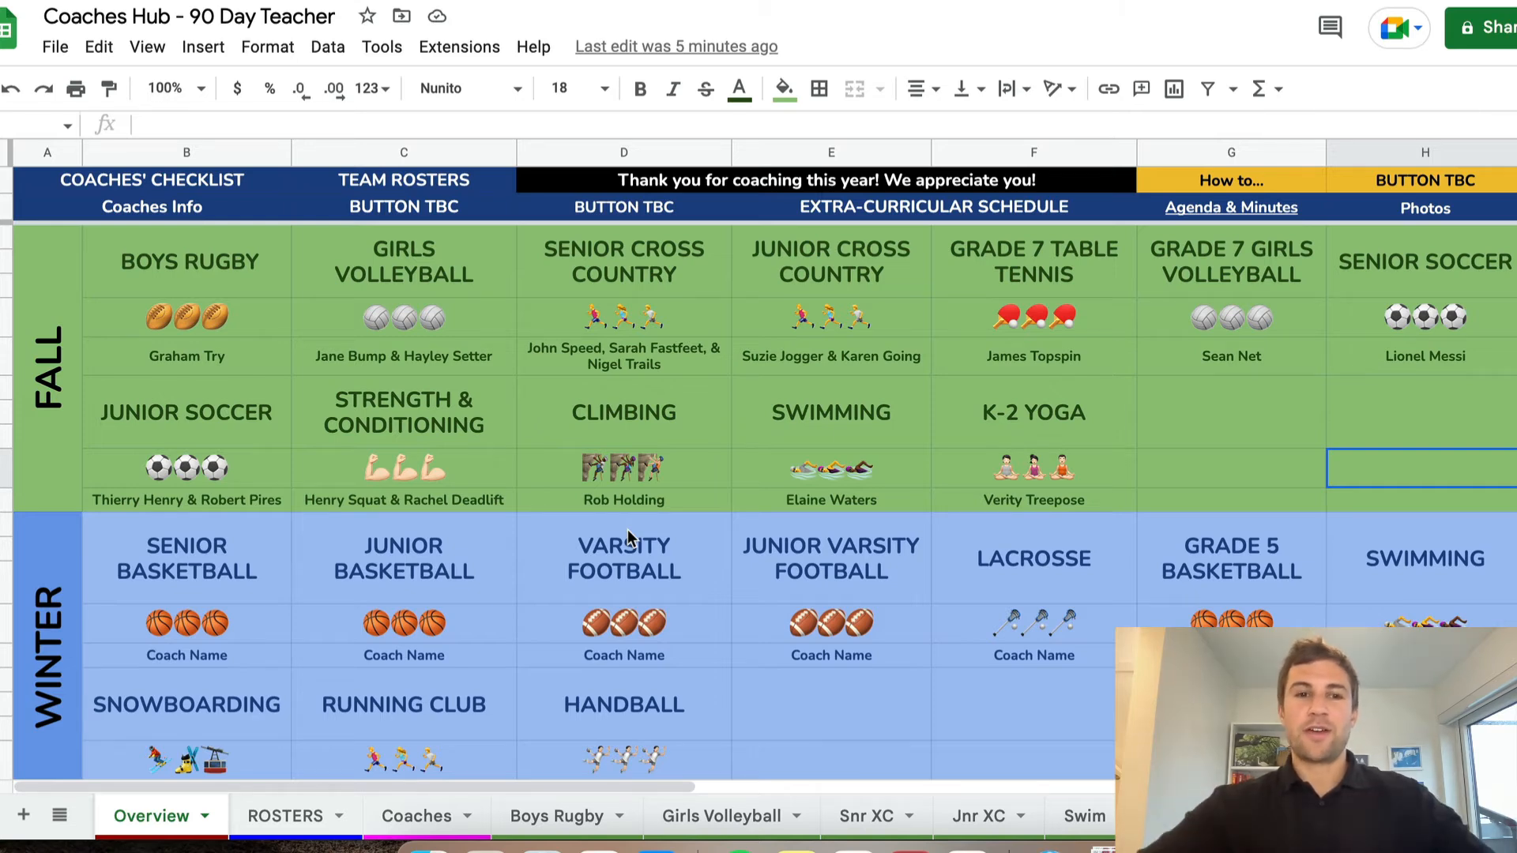
Replace the BOYS RUGBY text in the Fall section of the Overview sheet with GYMNASTICS
left_click(235, 254)
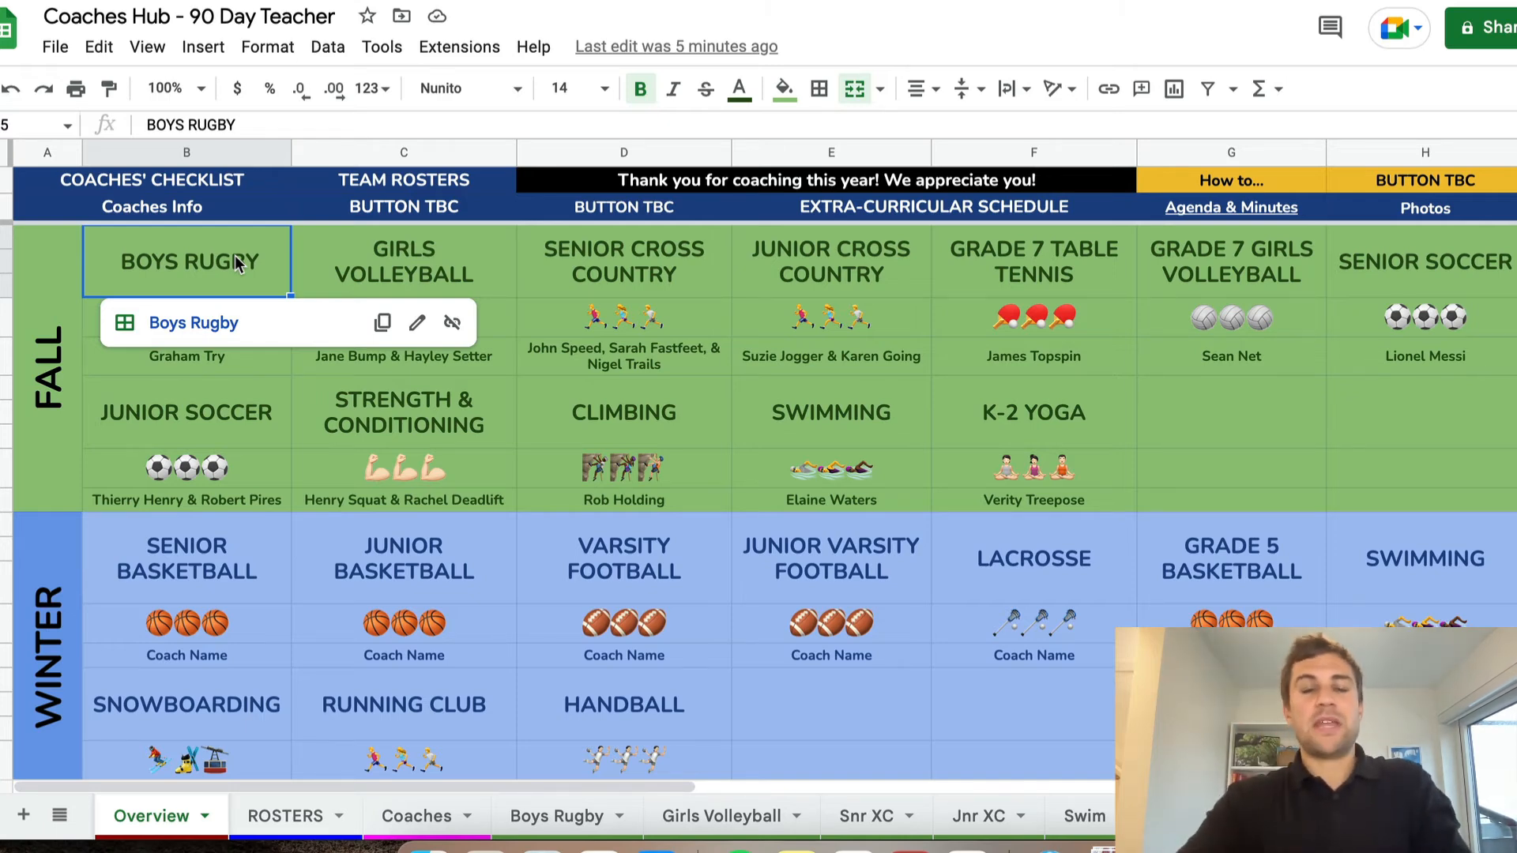
type("G")
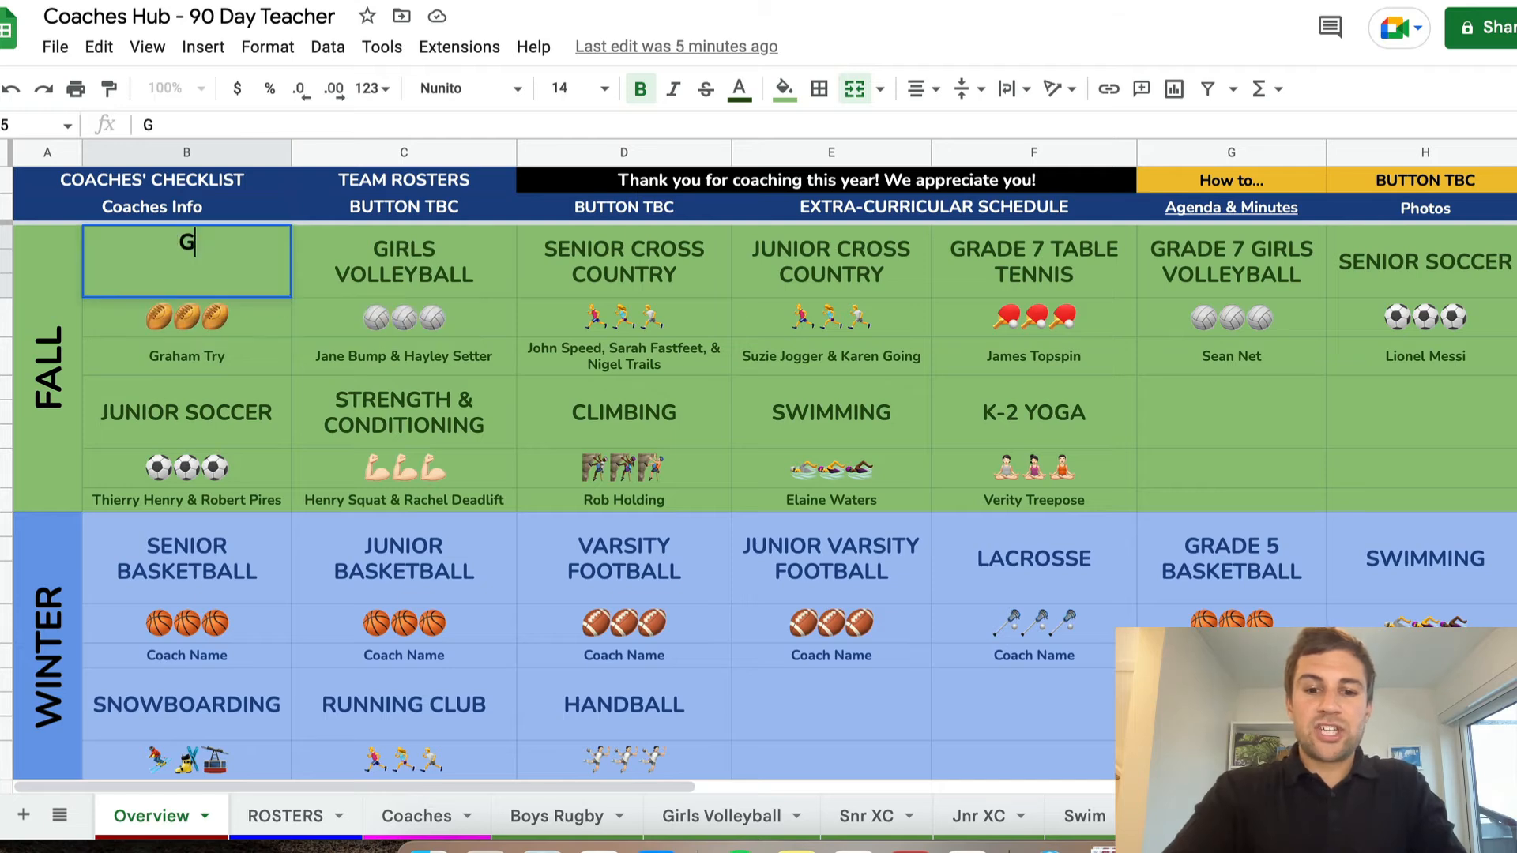
type("YMNASTICS")
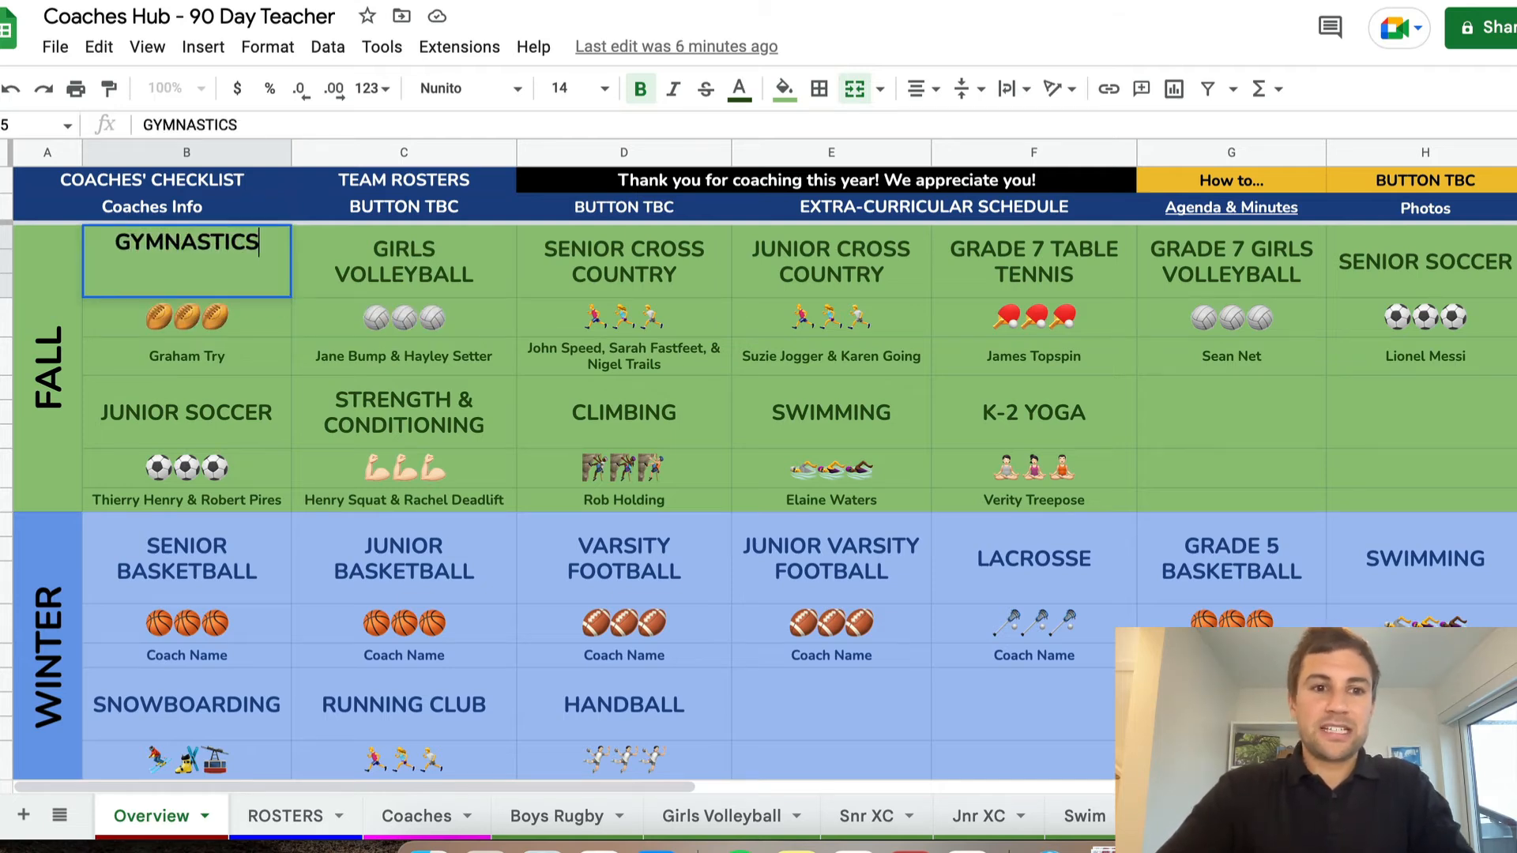
key("Return")
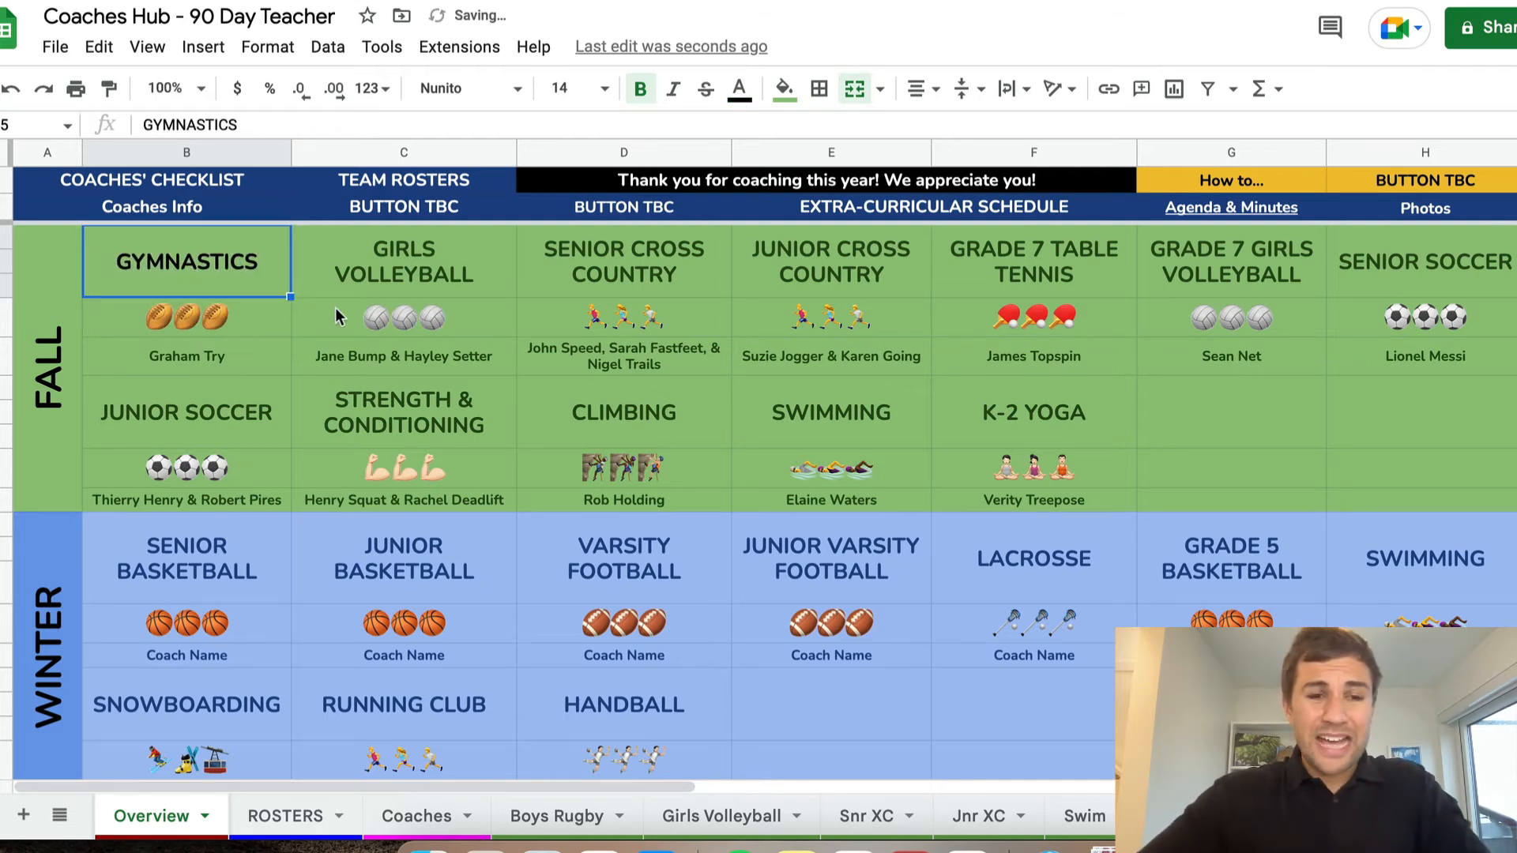
left_click(300, 267)
left_click(217, 263)
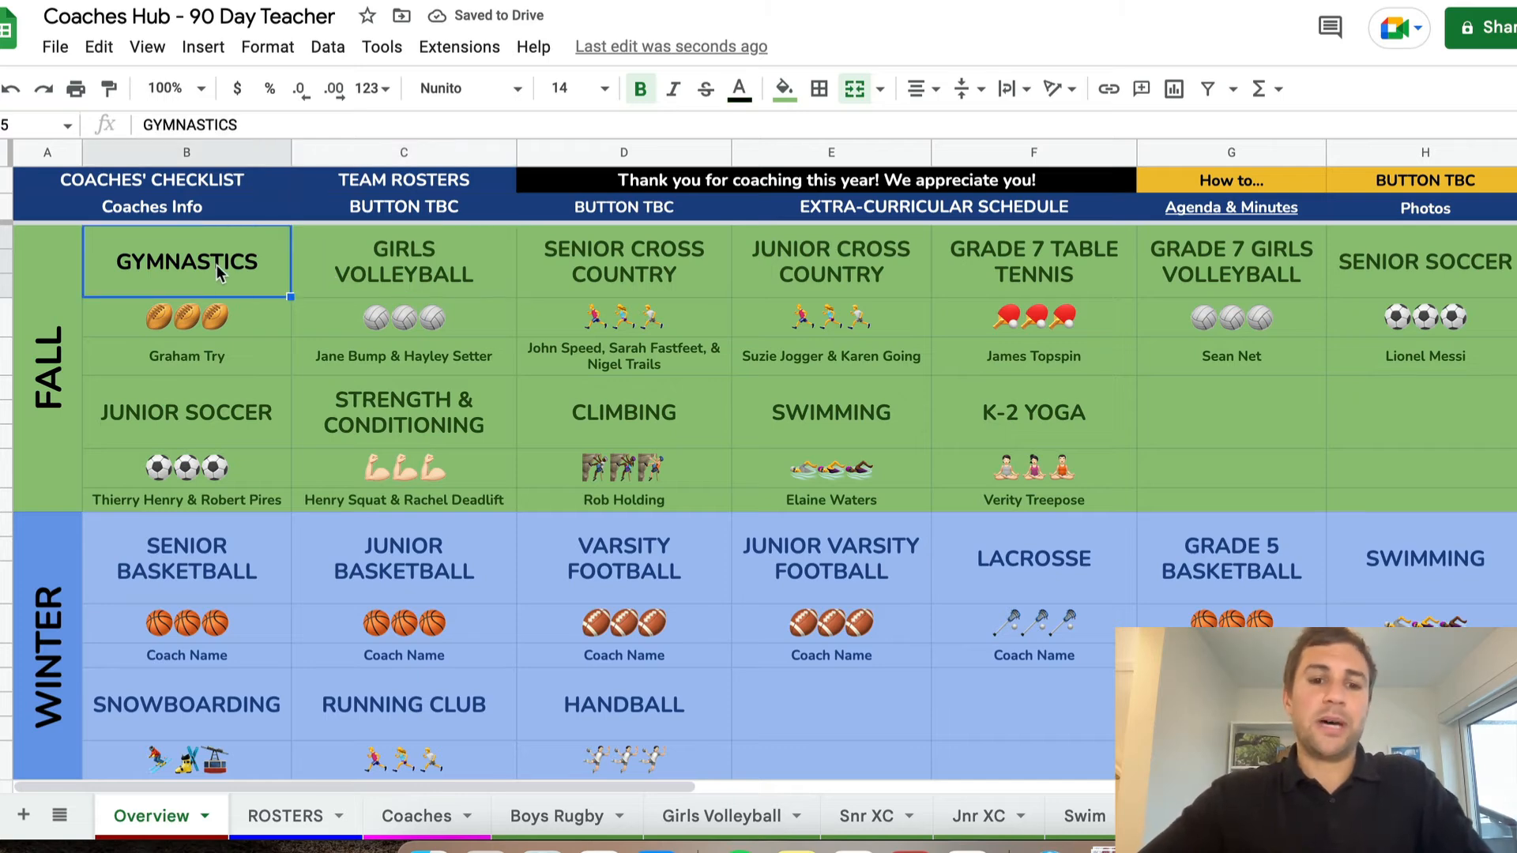
Rename the Boys Rugby sheet as GYMNASTICS
left_click(548, 822)
right_click(548, 823)
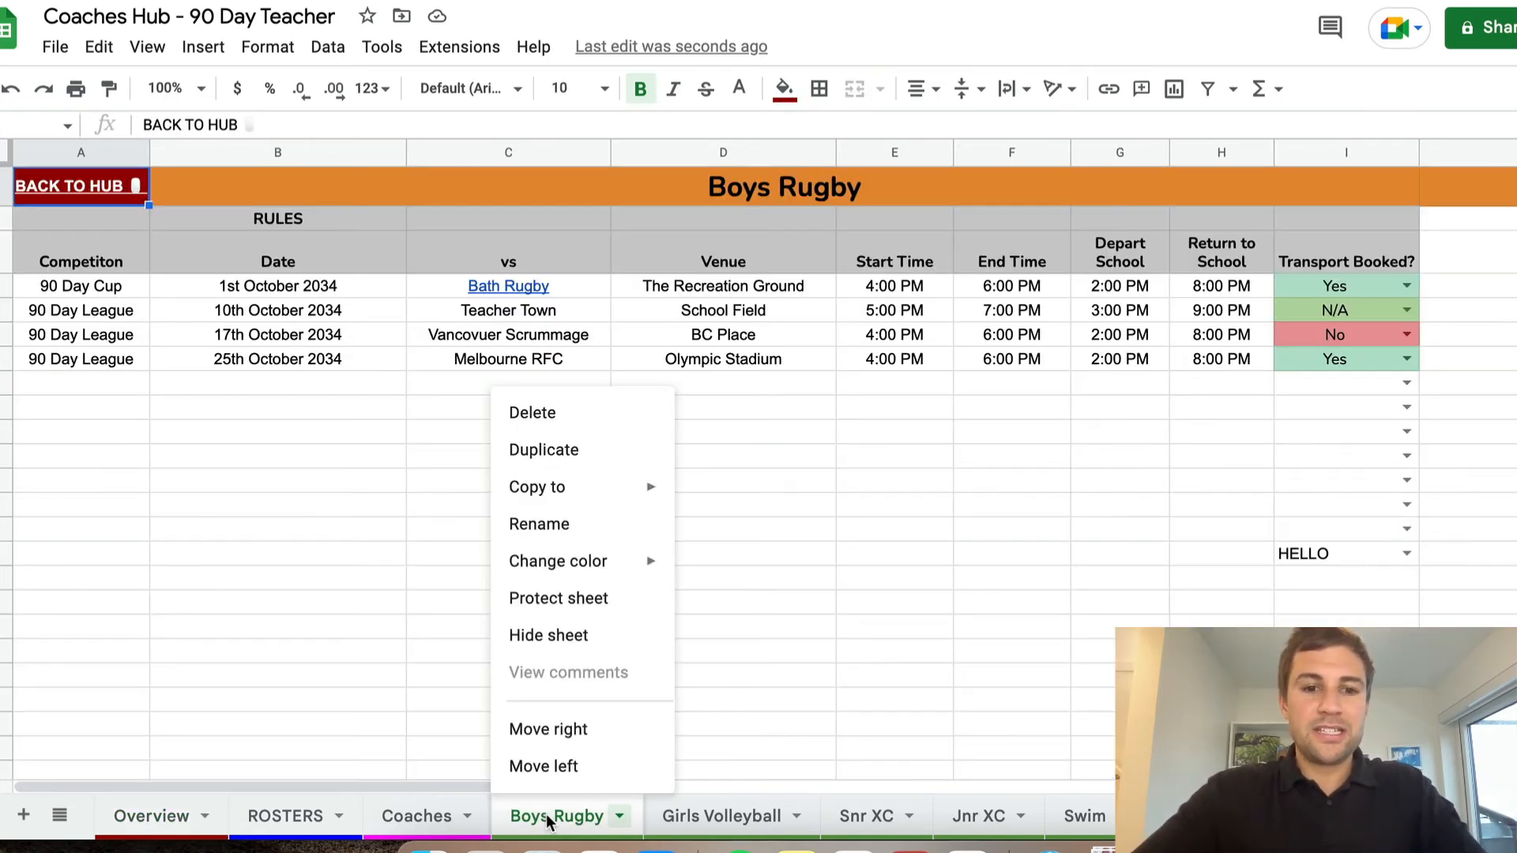
left_click(585, 527)
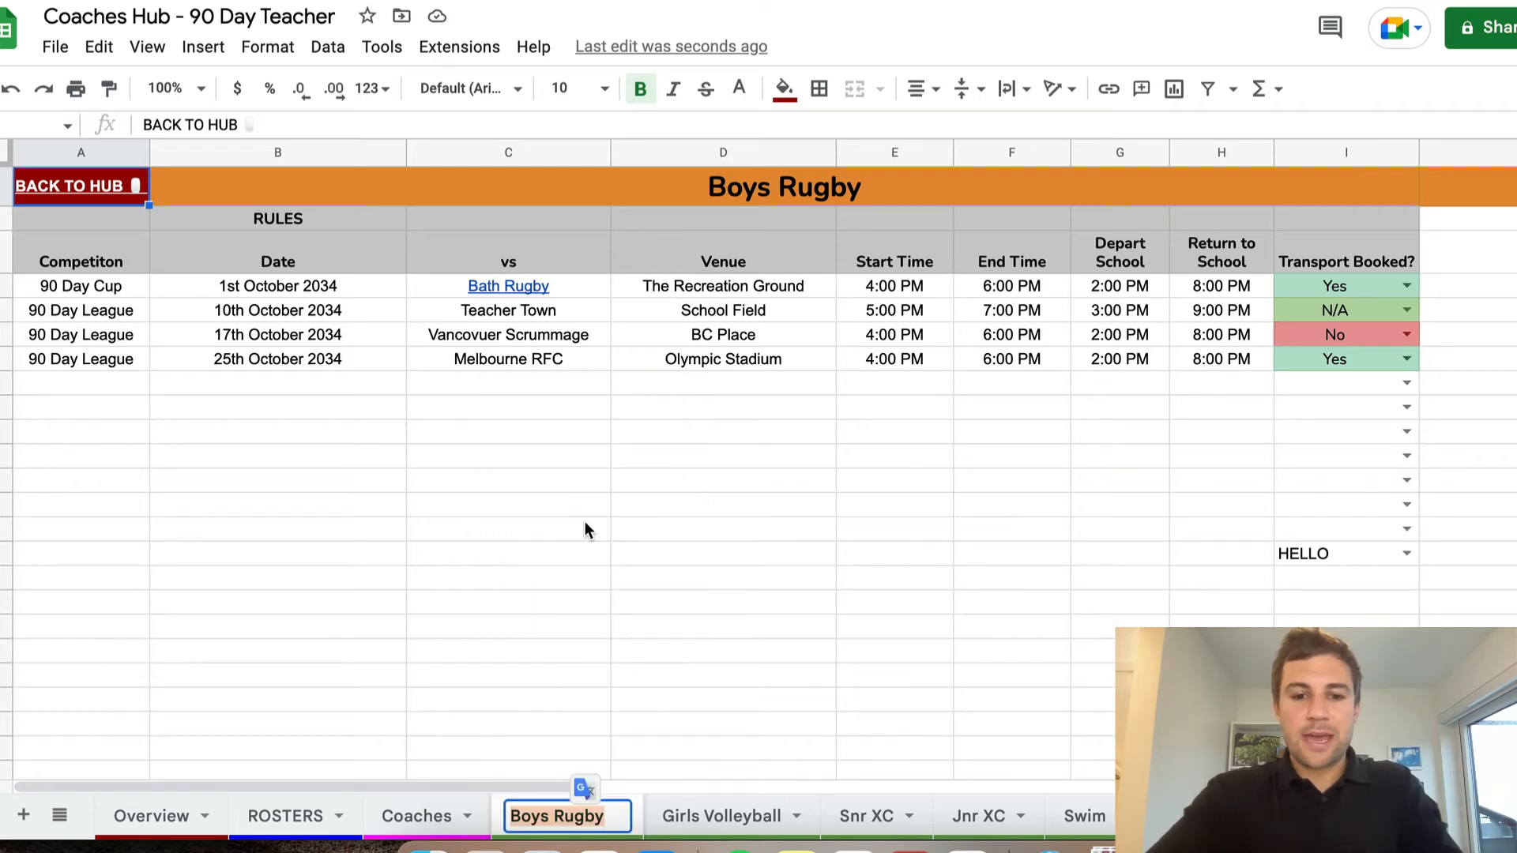
type("GYMNASTIC")
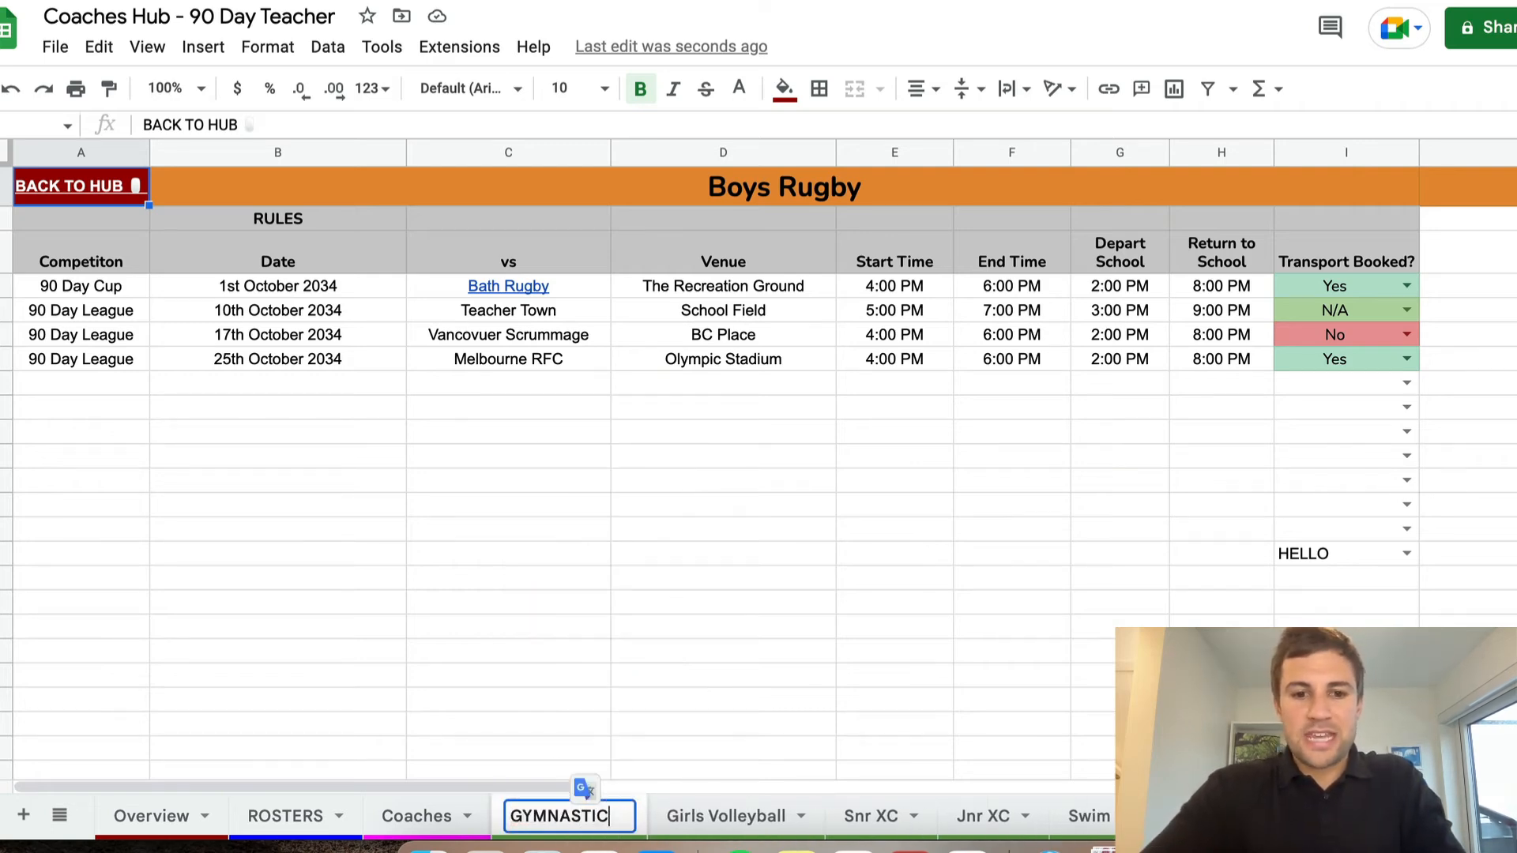
type("S")
key("Return")
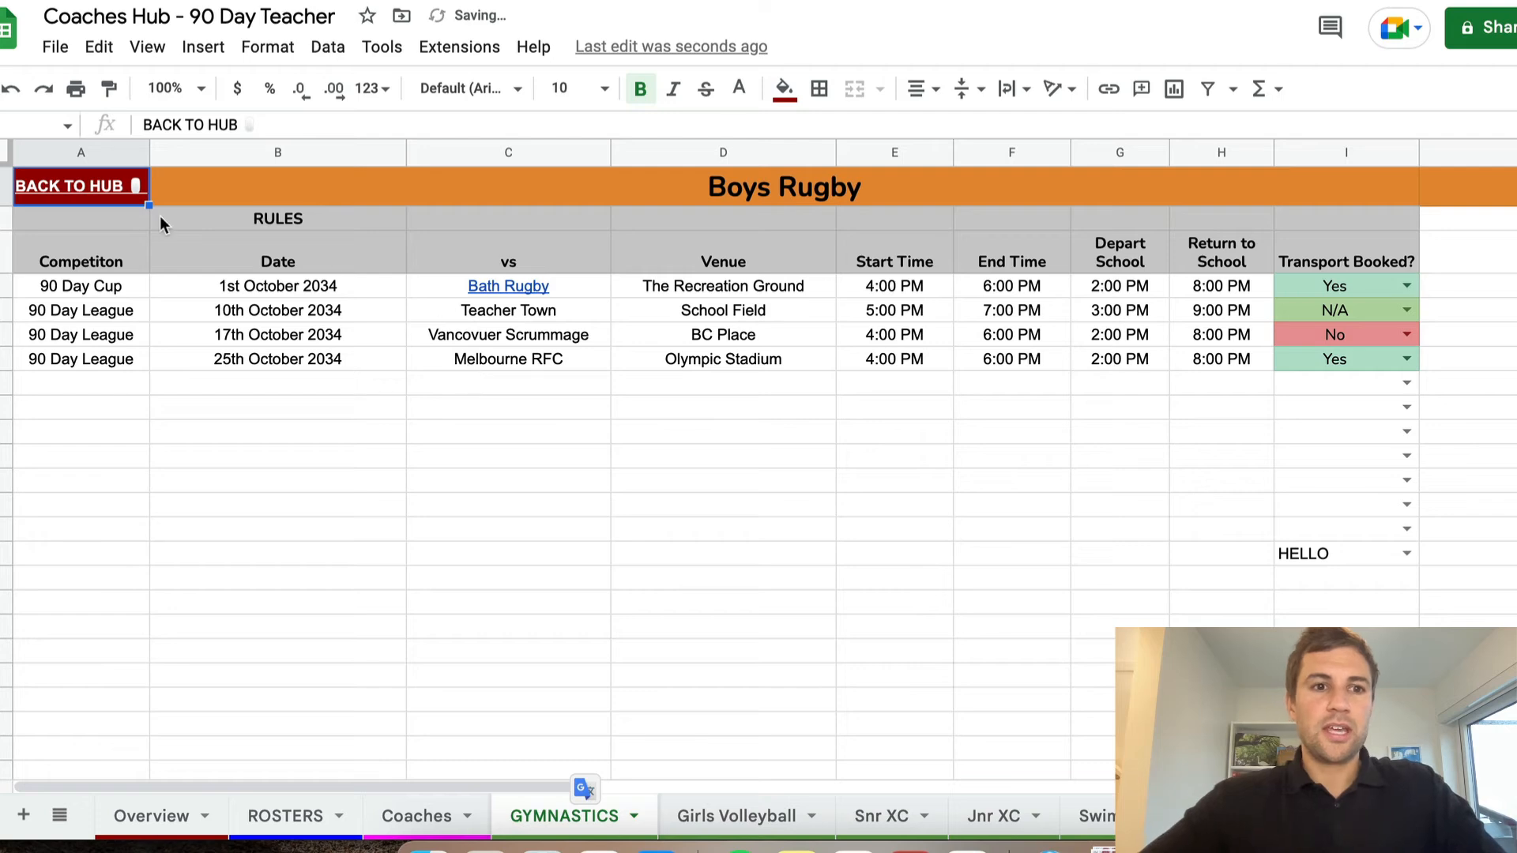
Return to the Overview sheet through Back to Hub and link the GYMNASTICS cell to the GYMNASTICS sheet
left_click(72, 186)
left_click(98, 230)
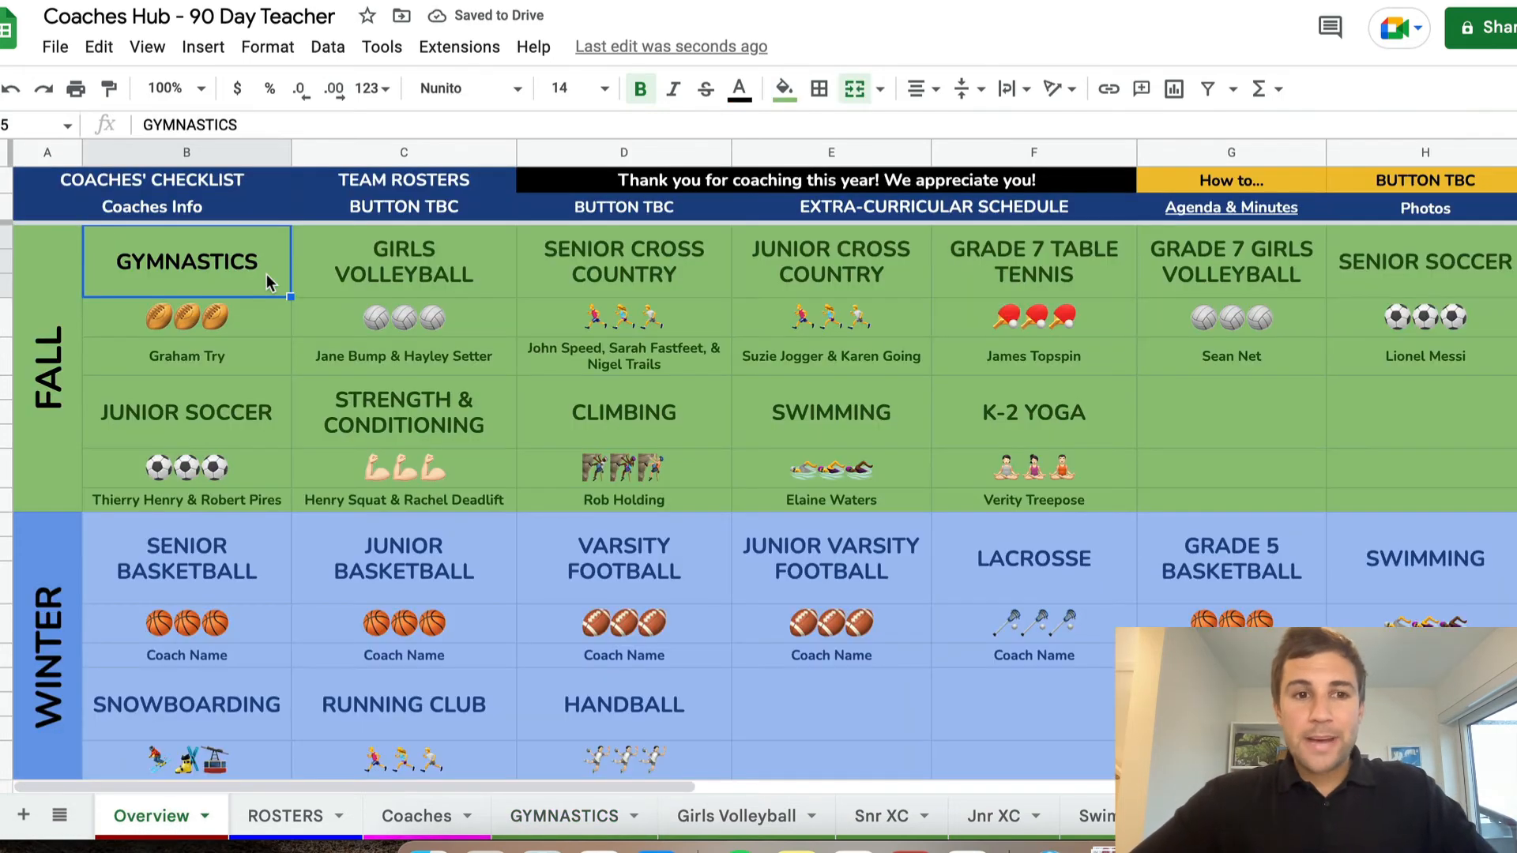
left_click(1109, 91)
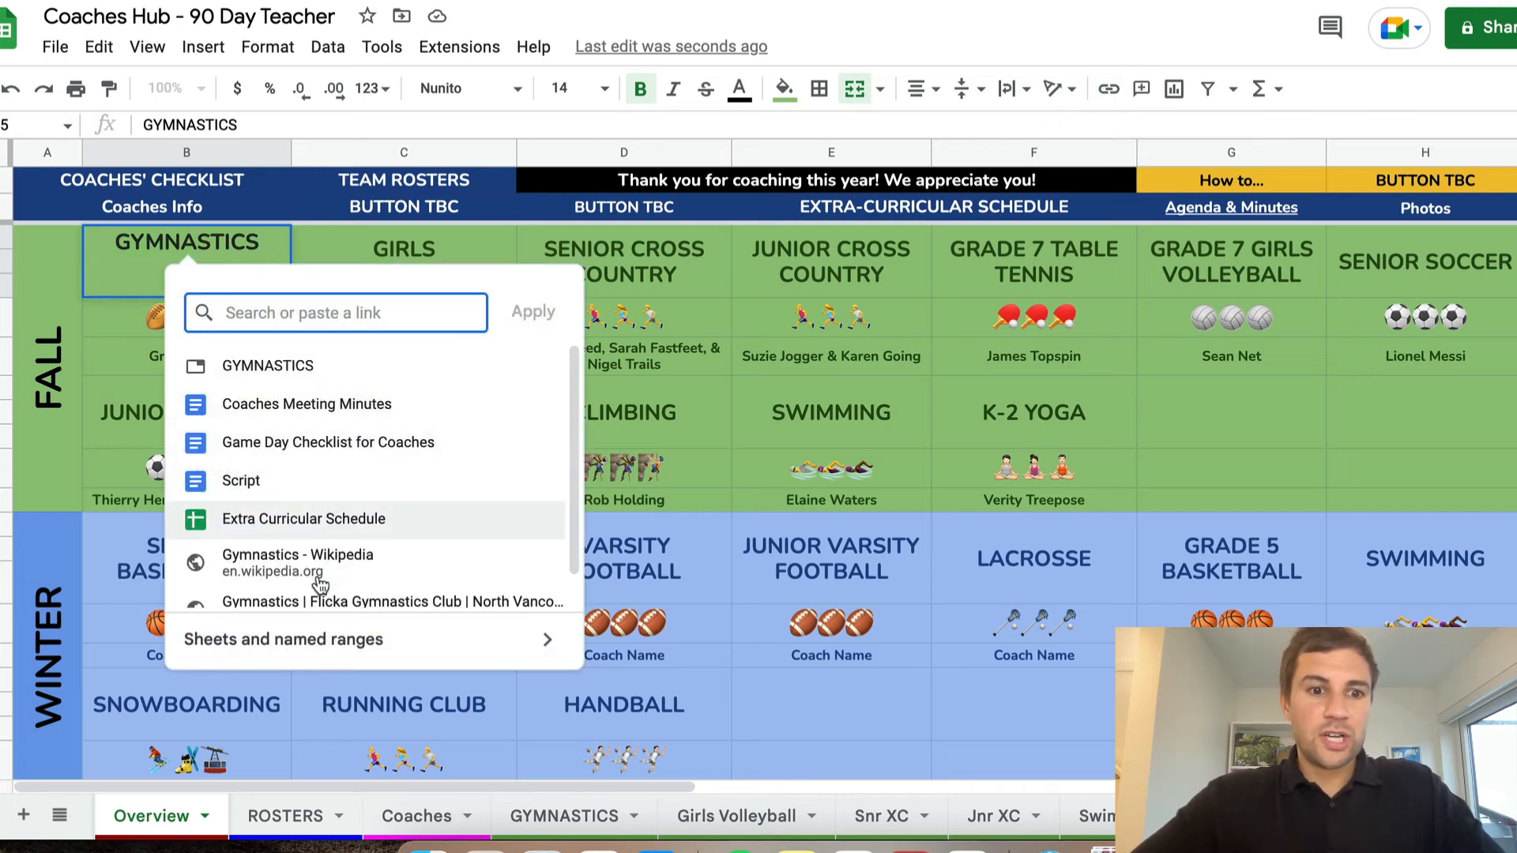
left_click(307, 650)
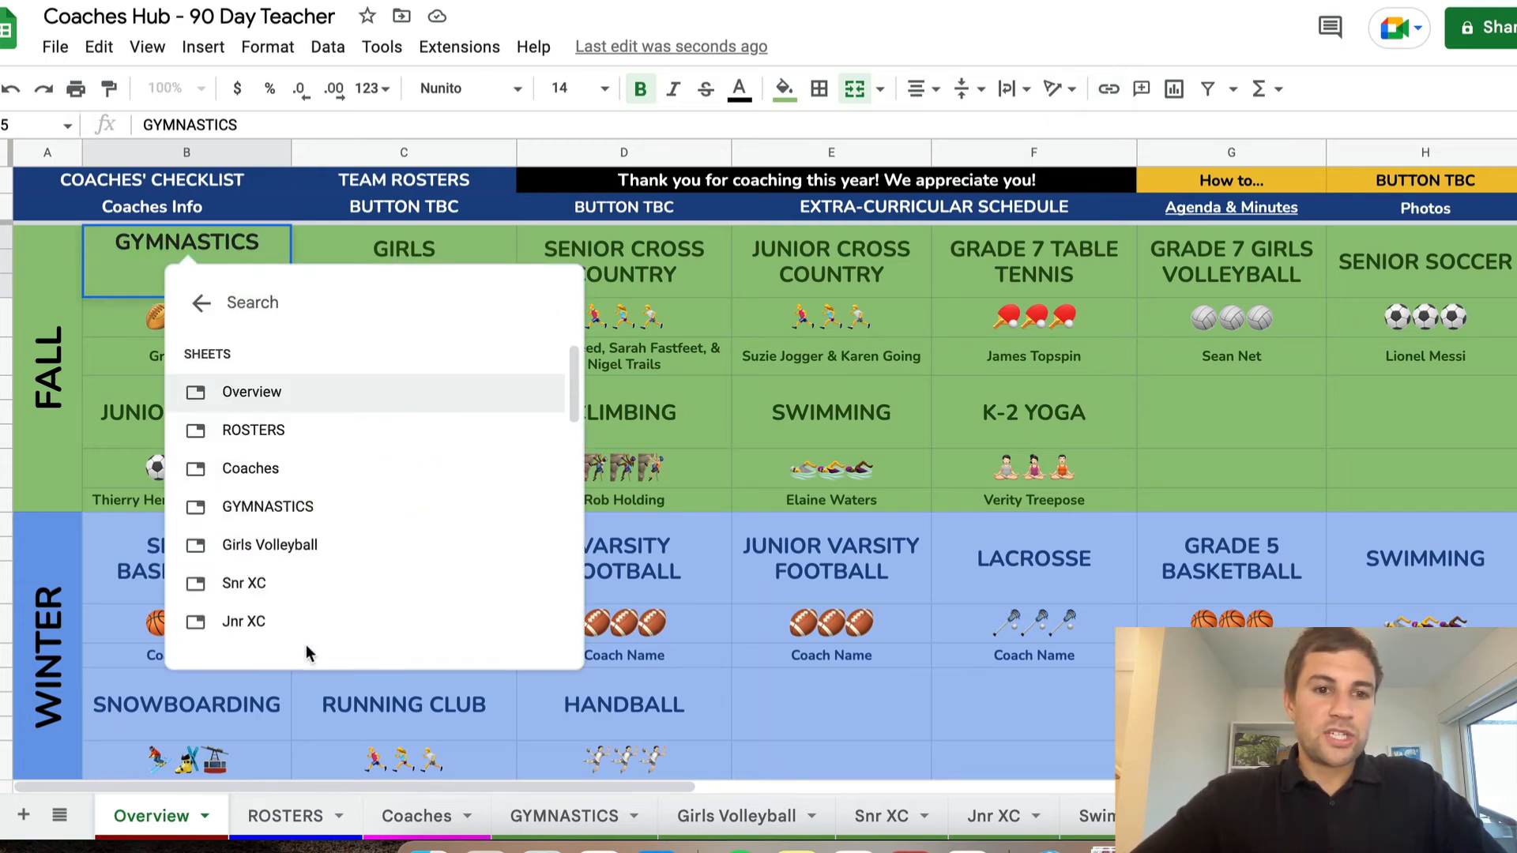
left_click(306, 509)
left_click(348, 359)
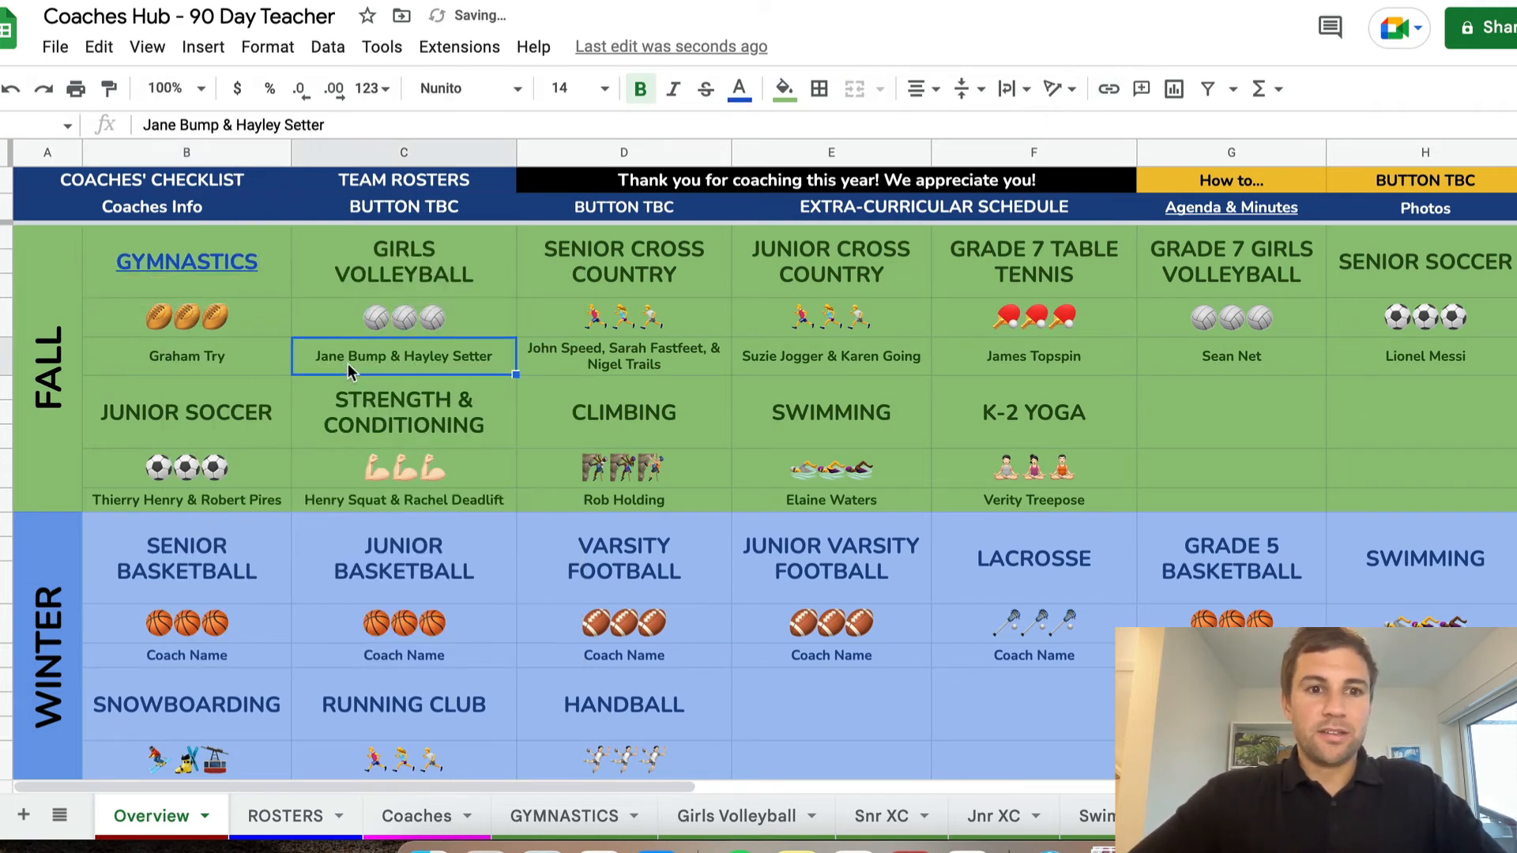
Copy the Girls Volleyball cell's formatting onto the GYMNASTICS cell and follow its link to the GYMNASTICS sheet
left_click(333, 250)
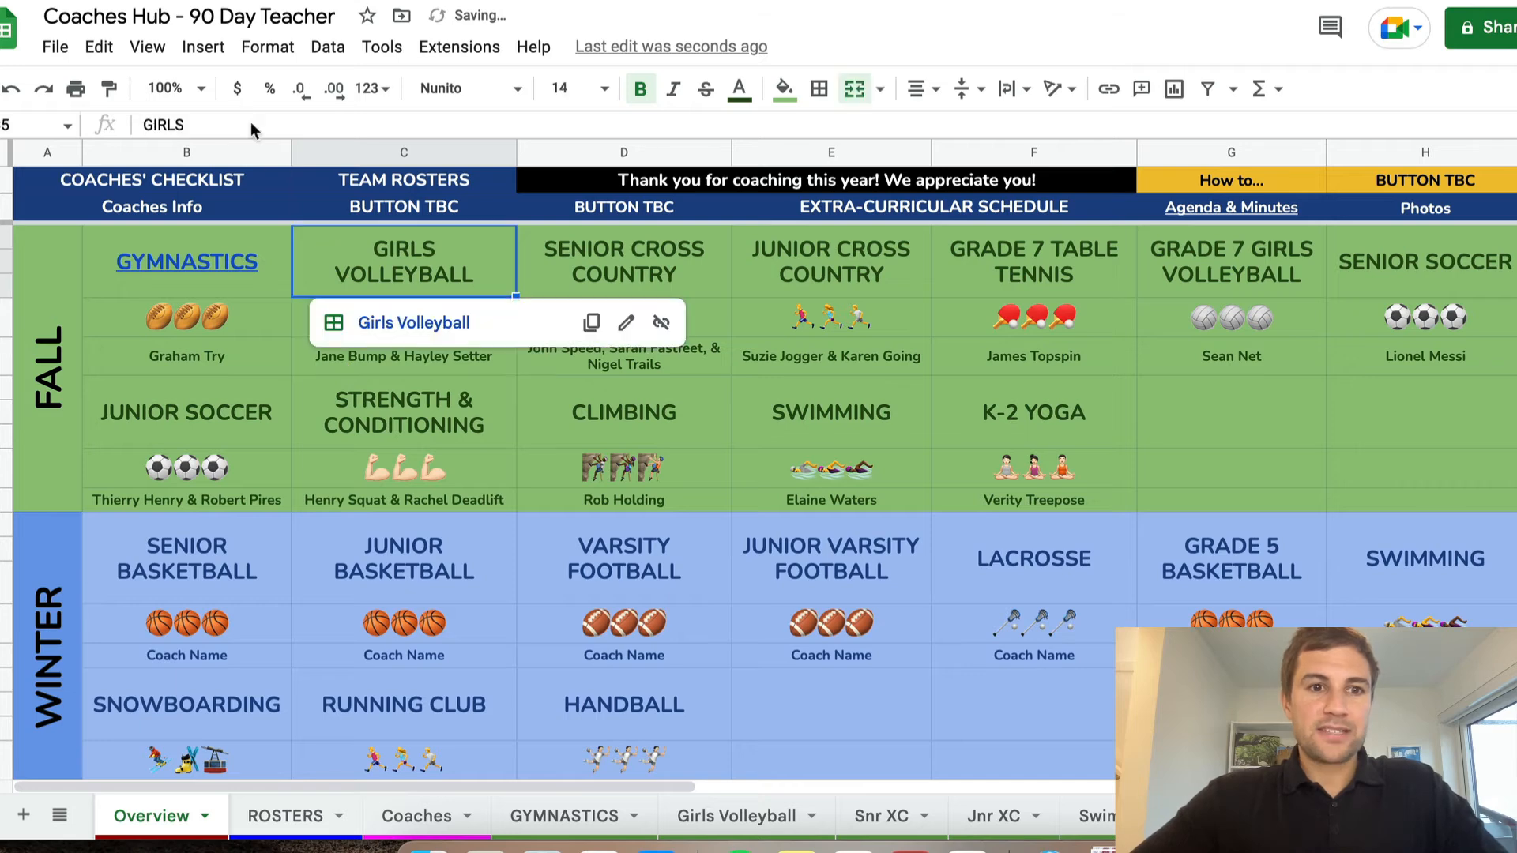
left_click(109, 89)
left_click(273, 255)
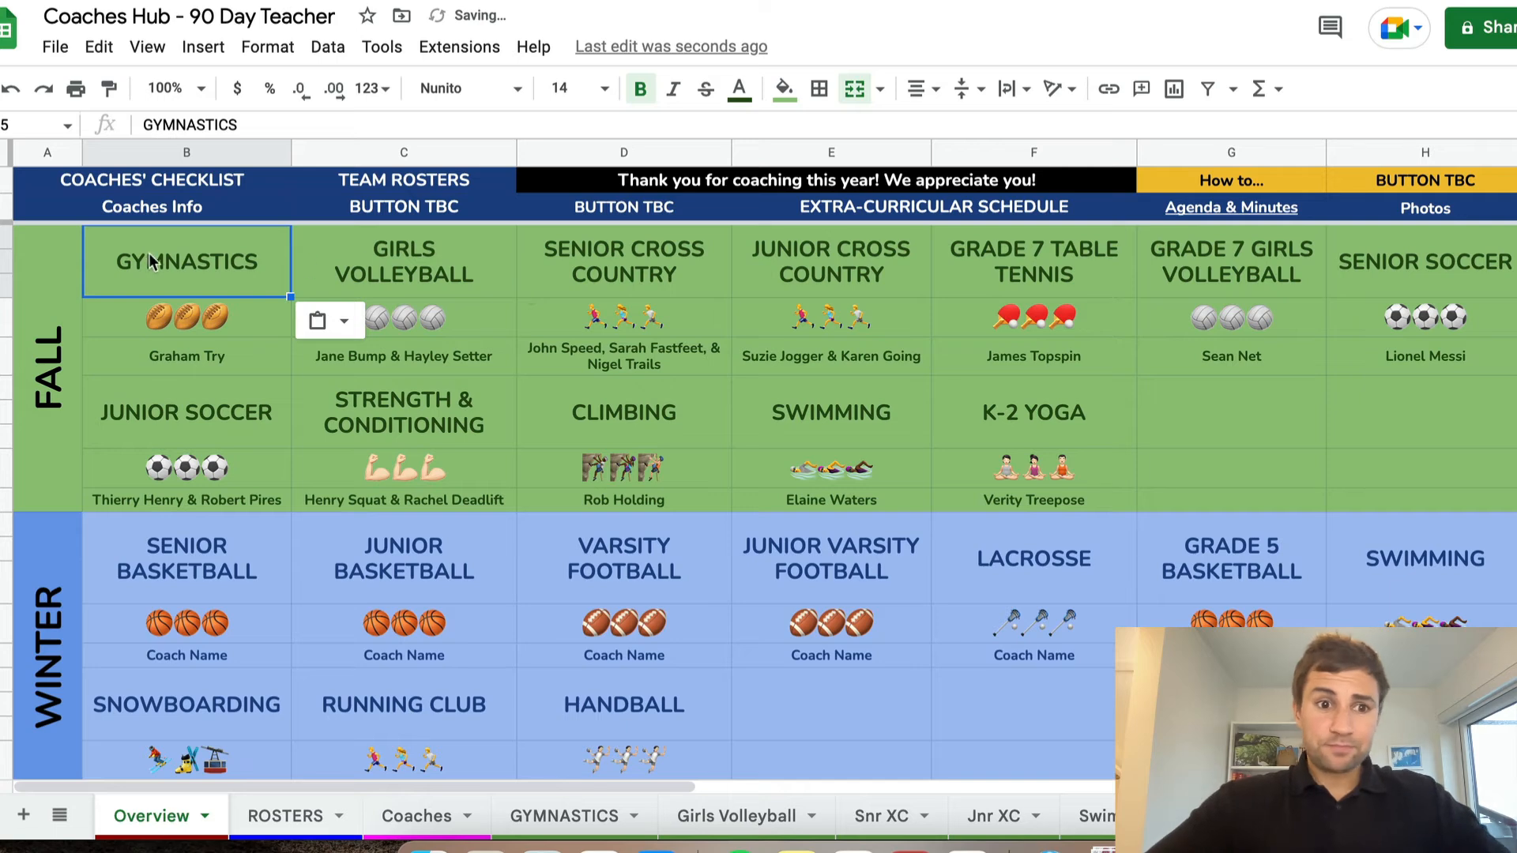
mouse_move(155, 265)
left_click(181, 324)
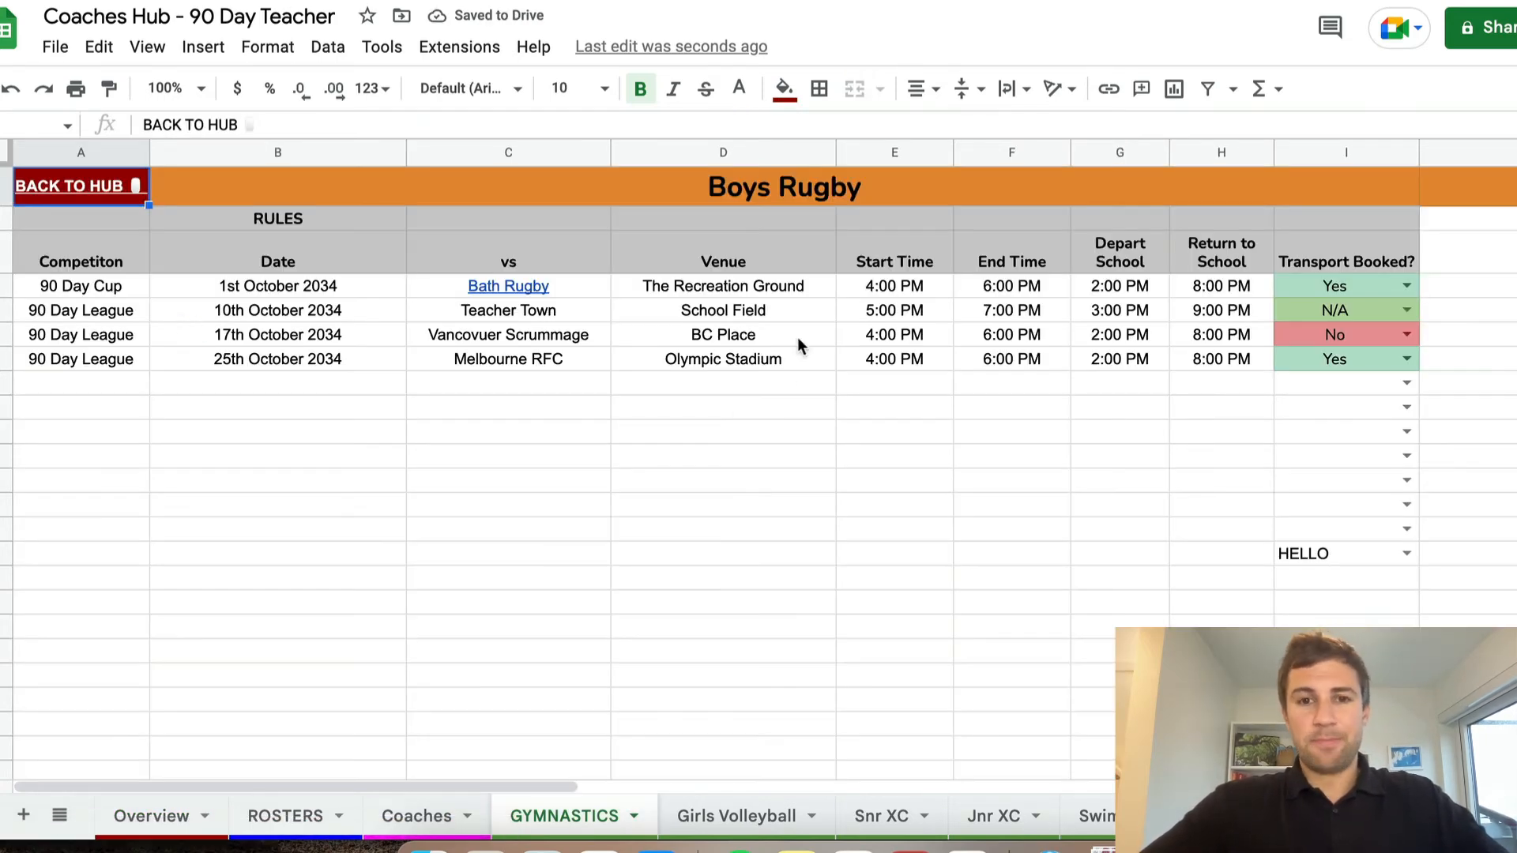
Replace the Boys Rugby title in the orange banner of the GYMNASTICS sheet with GYMNASTICS
left_click(820, 194)
type("GY")
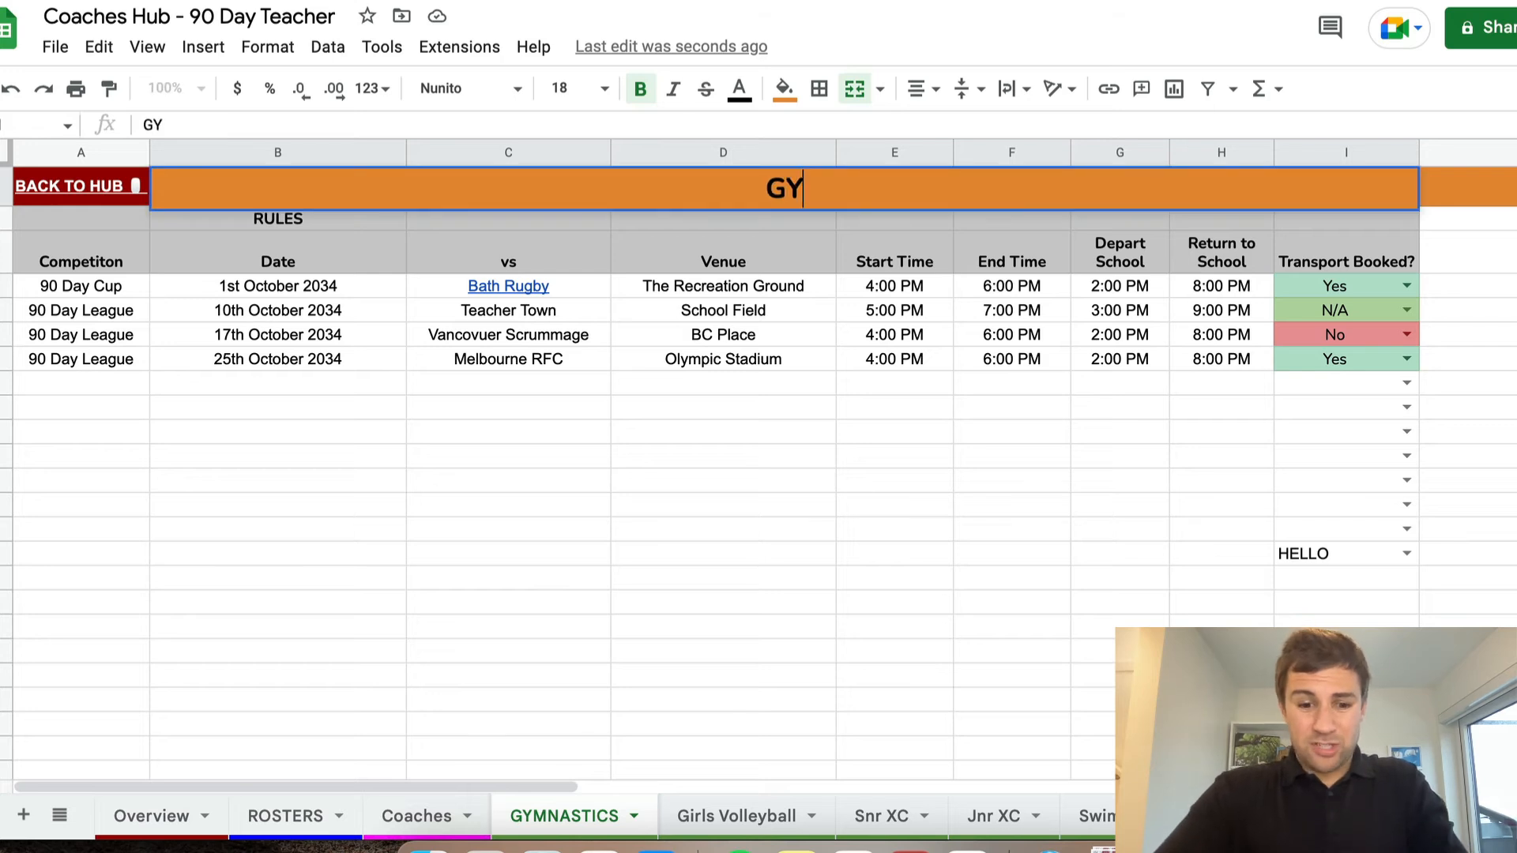
type("MNASTICS")
key("Return")
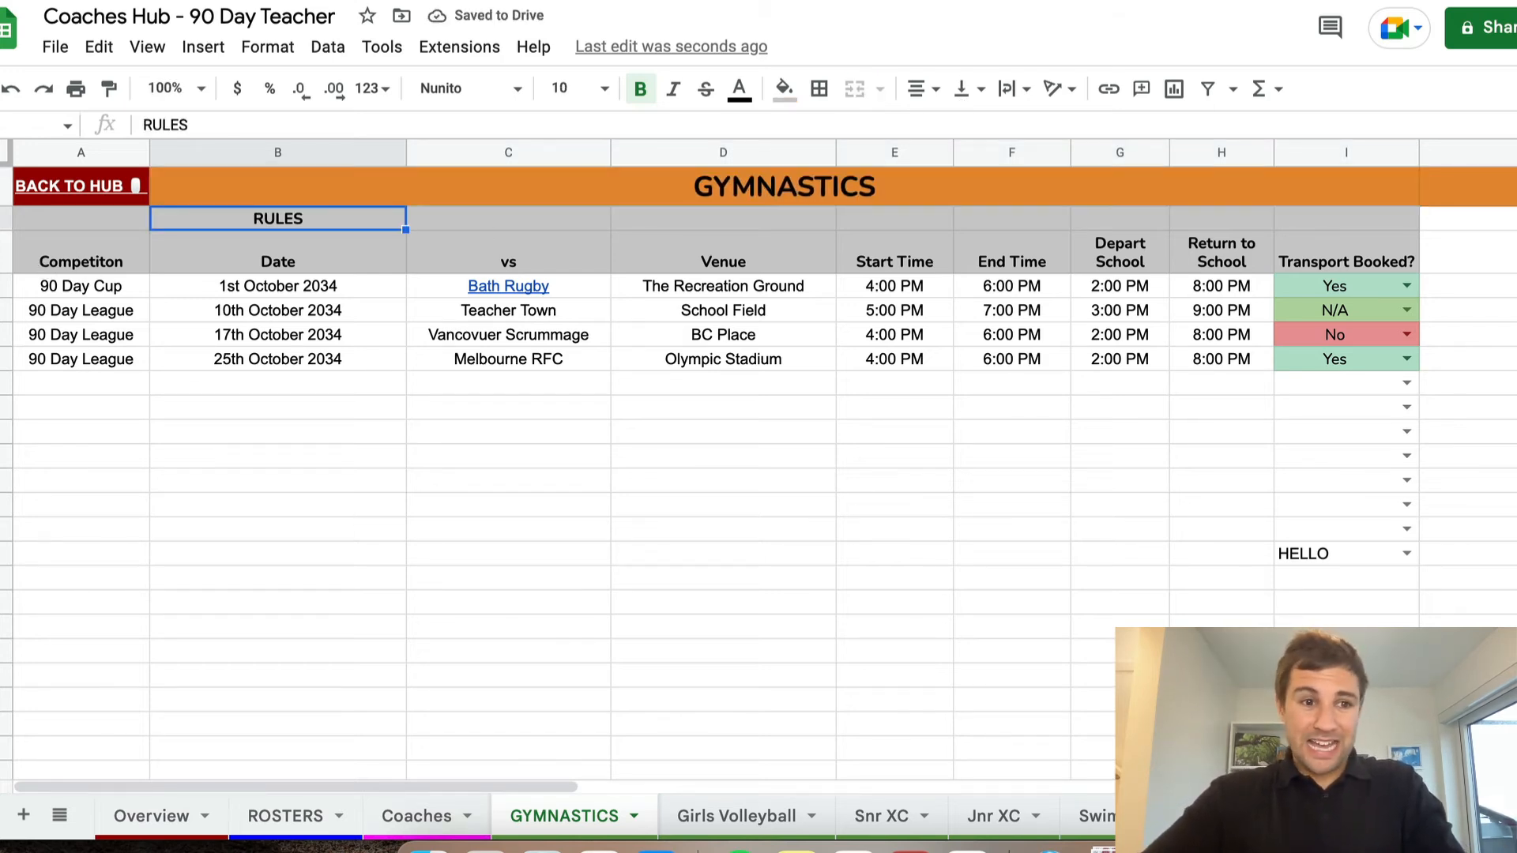
Clear the four sample fixture rows and the stray HELLO entry in the Transport Booked? column
left_click_drag(99, 293, 1343, 375)
key("Delete")
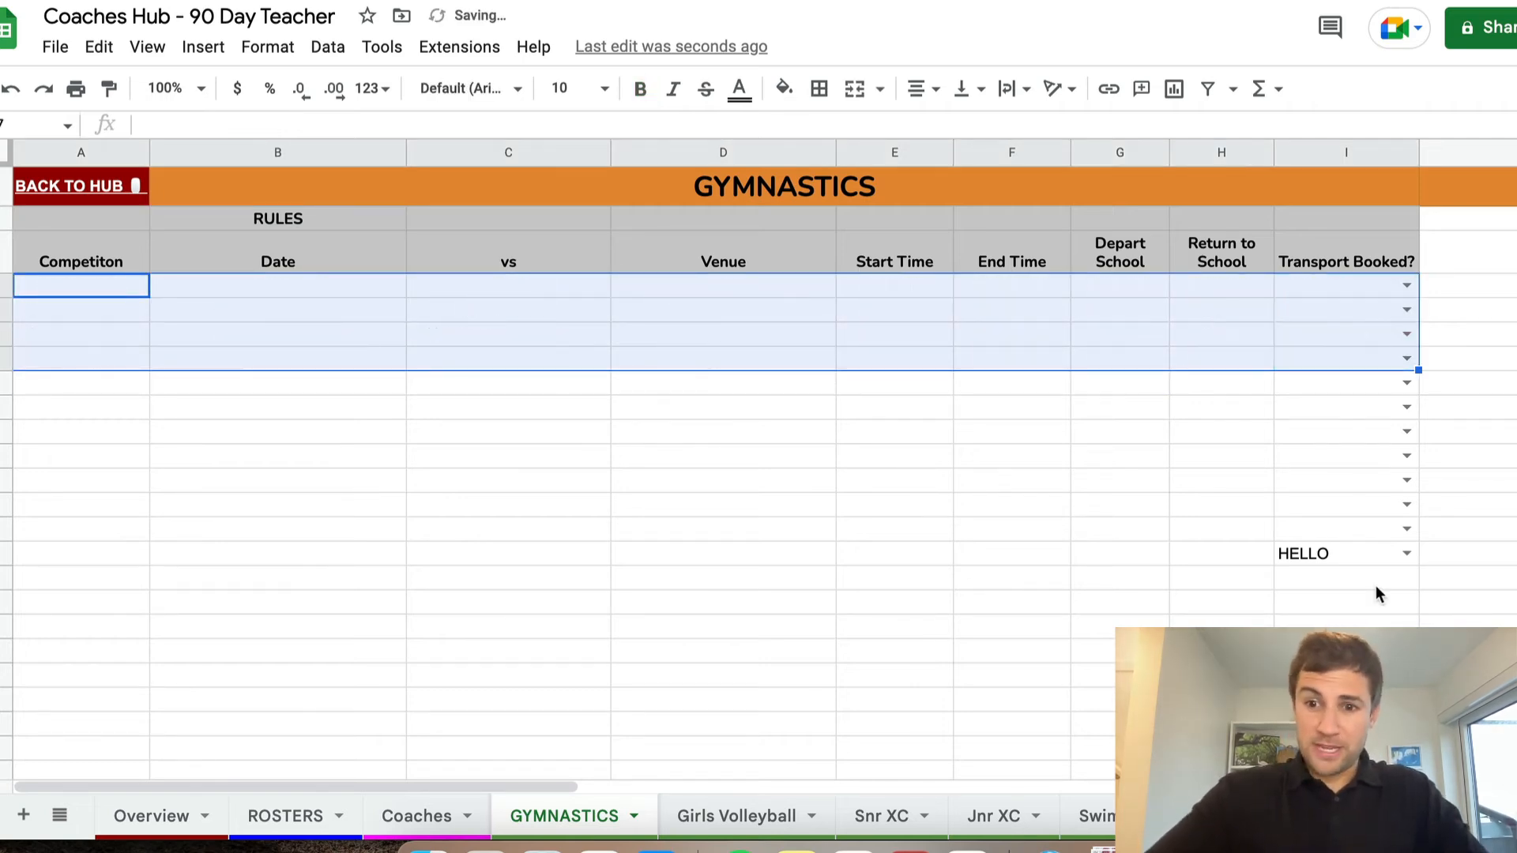
left_click_drag(1343, 480, 1344, 632)
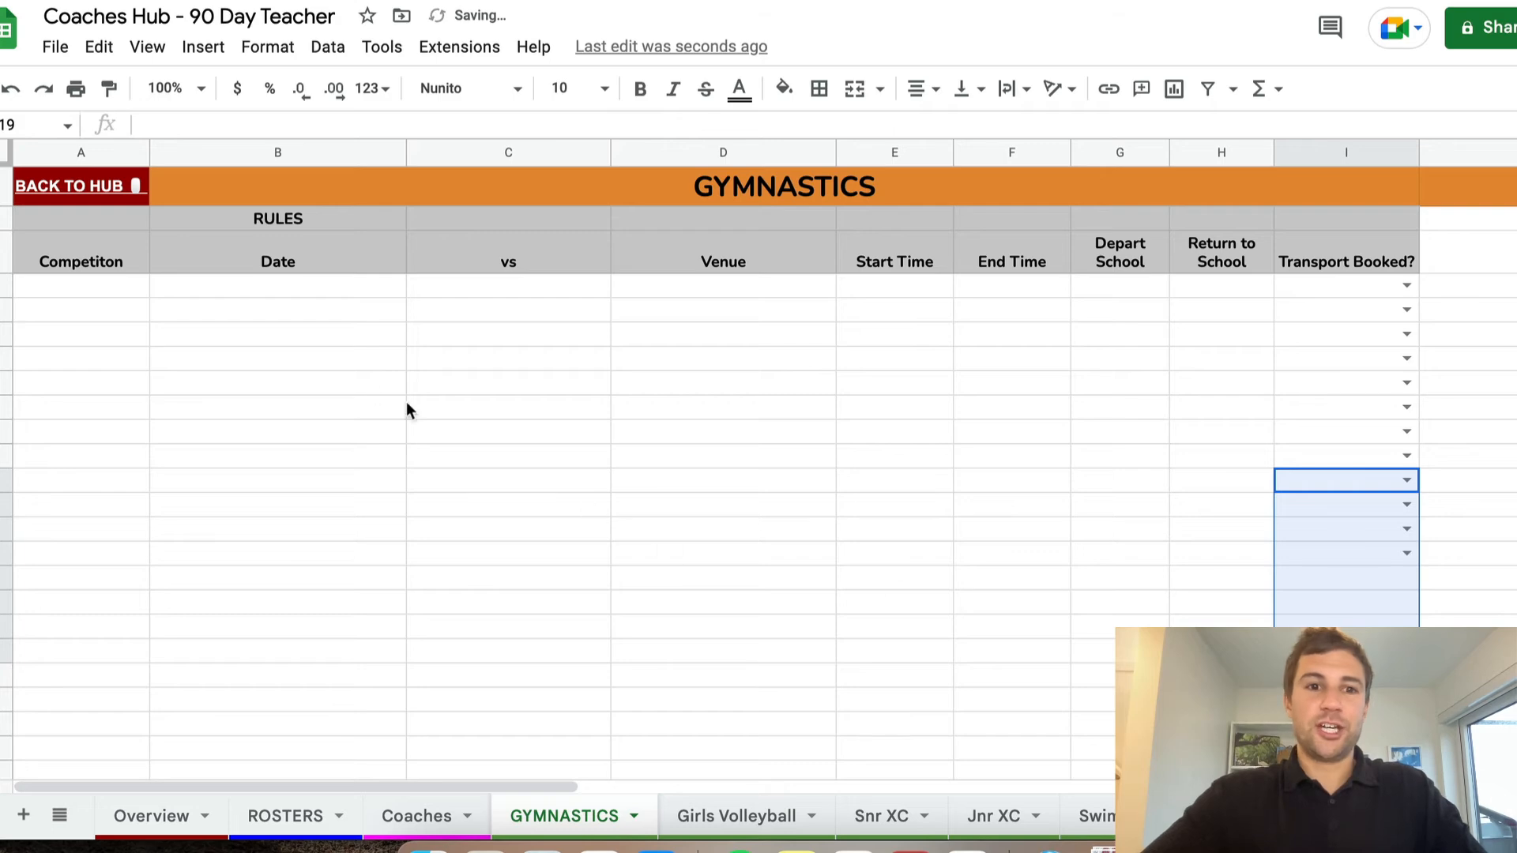
left_click(365, 385)
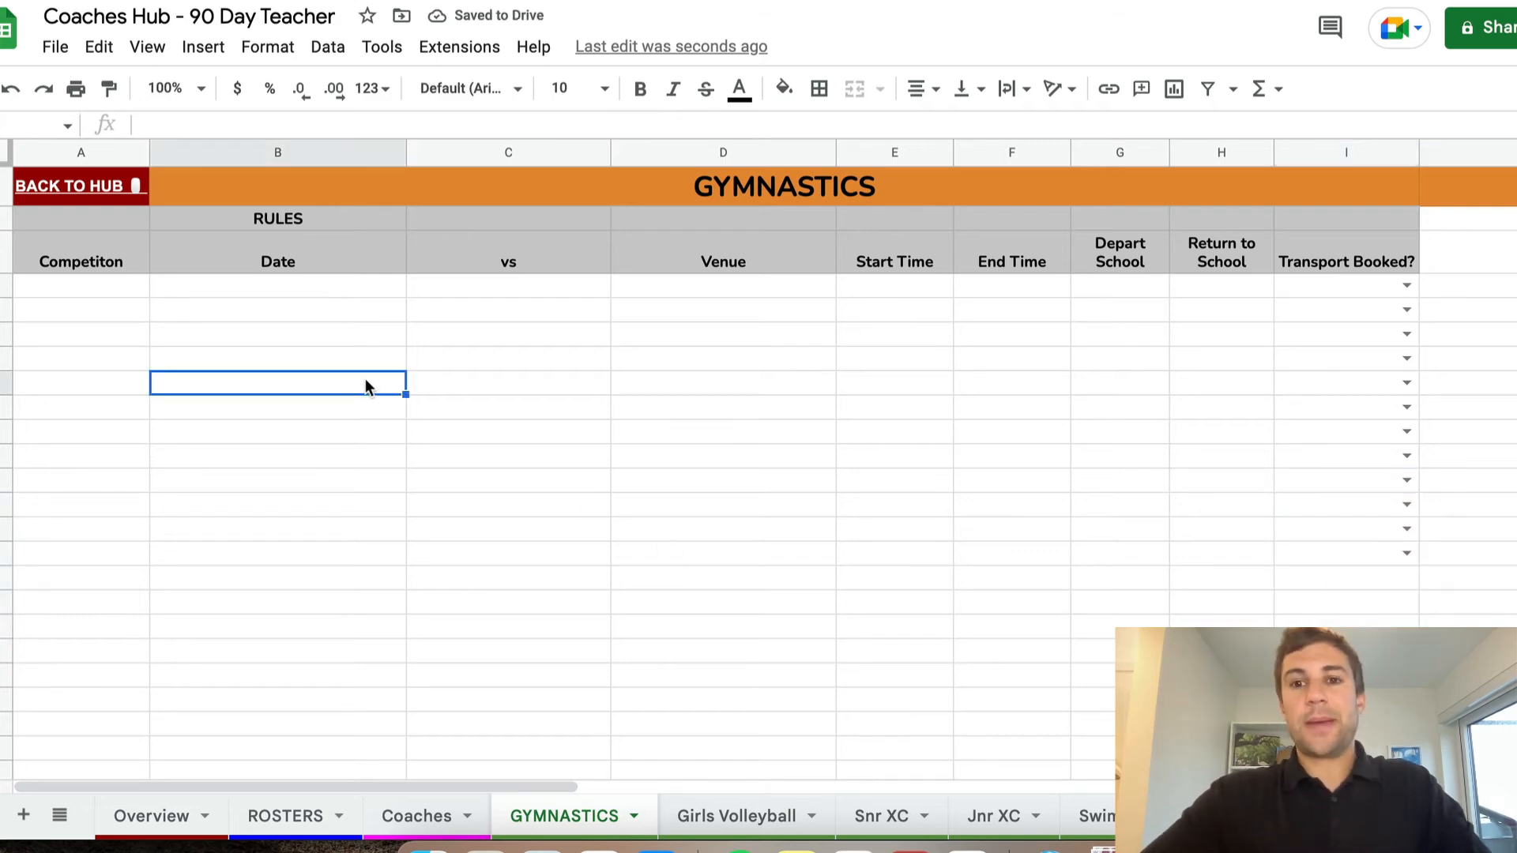
left_click(328, 255)
left_click(487, 257)
left_click(720, 267)
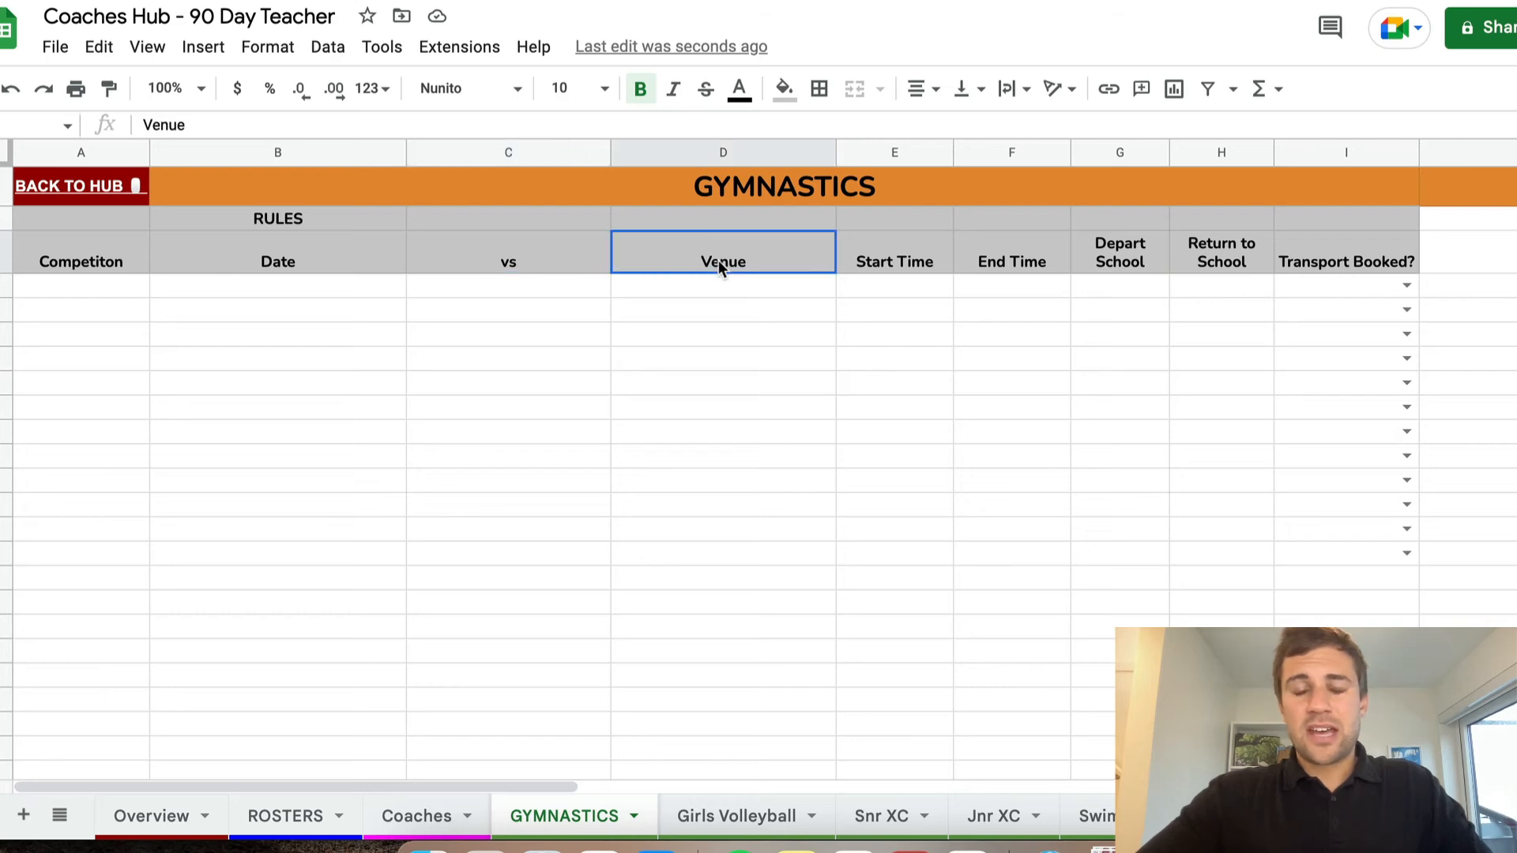
left_click(880, 258)
left_click(1027, 260)
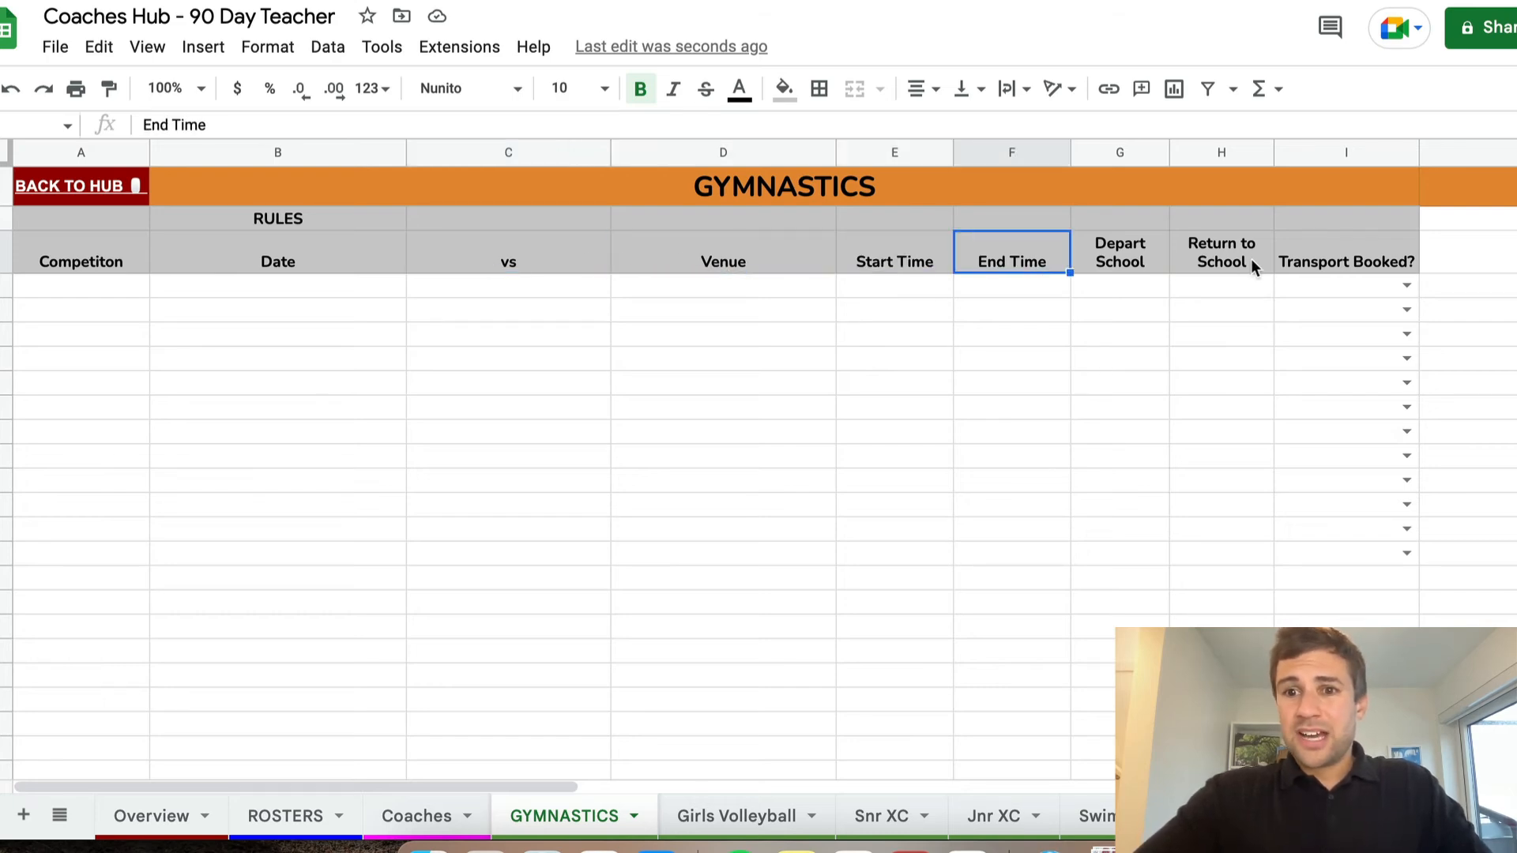
Insert one column before the Transport Booked? column and undo the insertion
right_click(1309, 157)
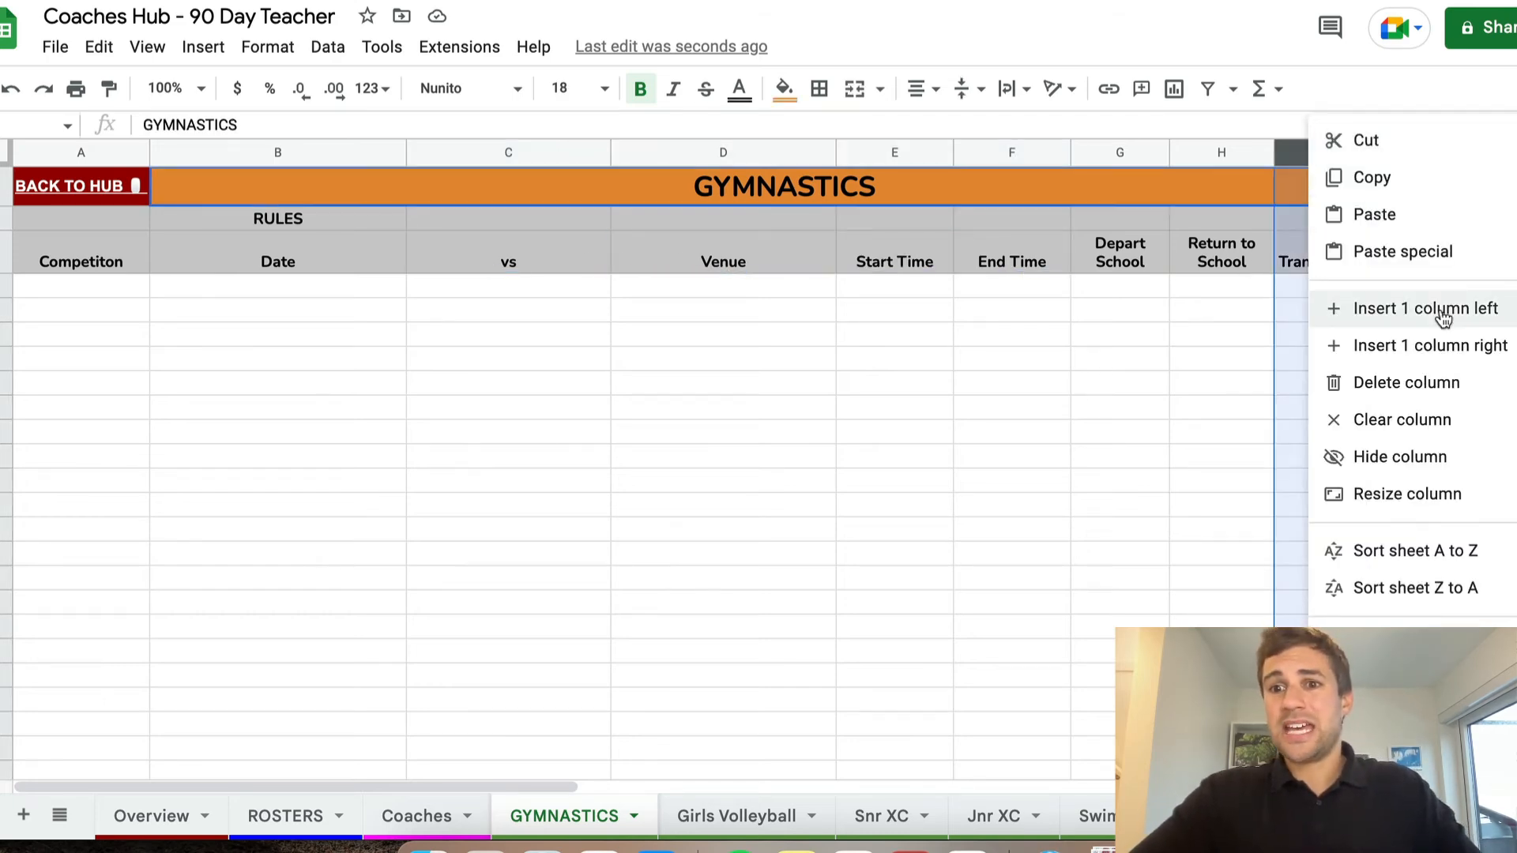
left_click(1353, 310)
left_click(1352, 316)
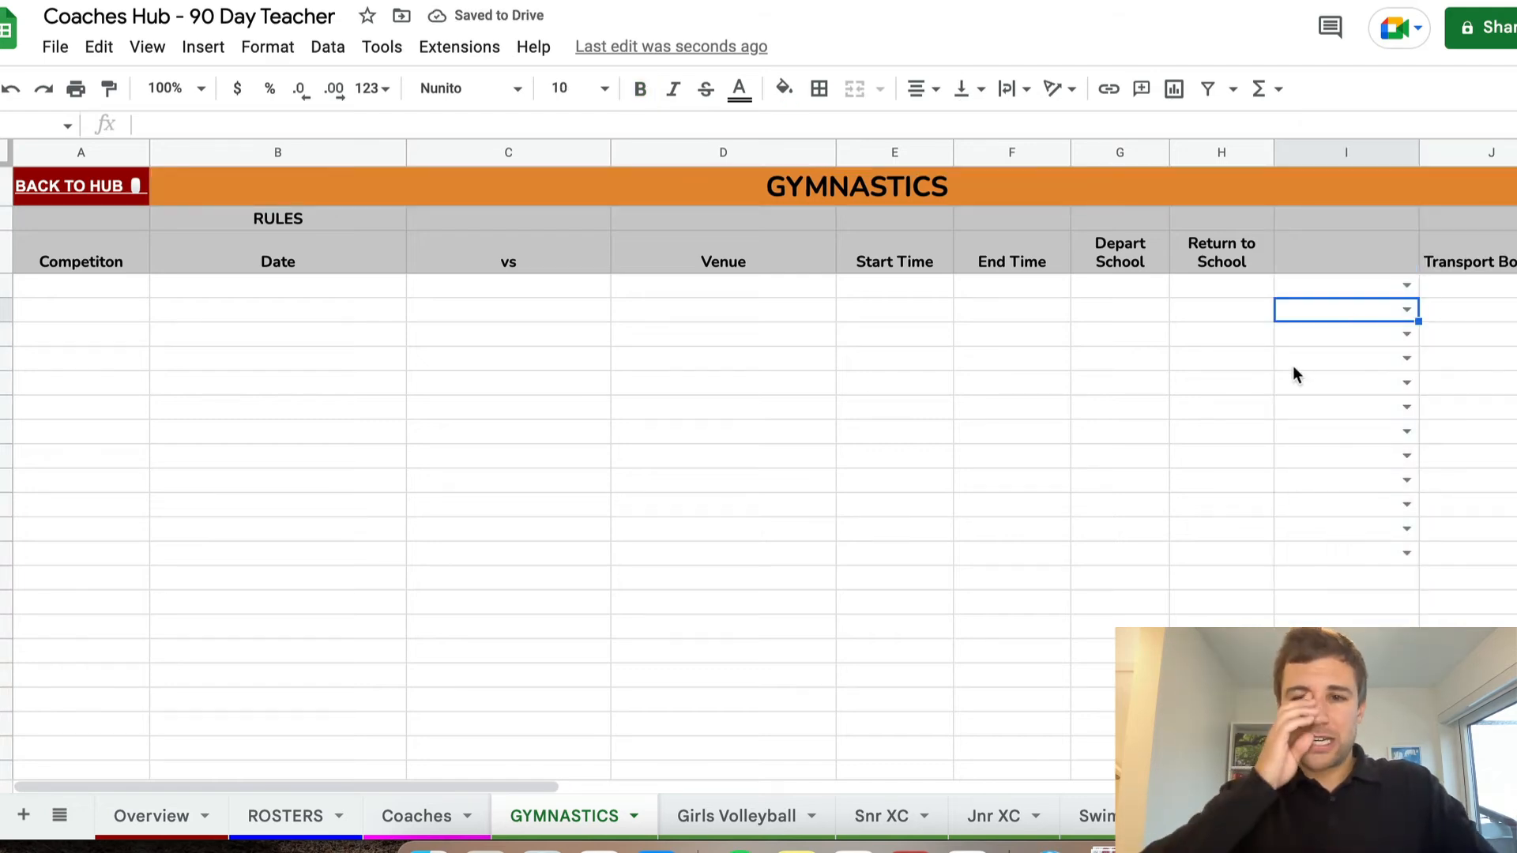
key("ctrl+z")
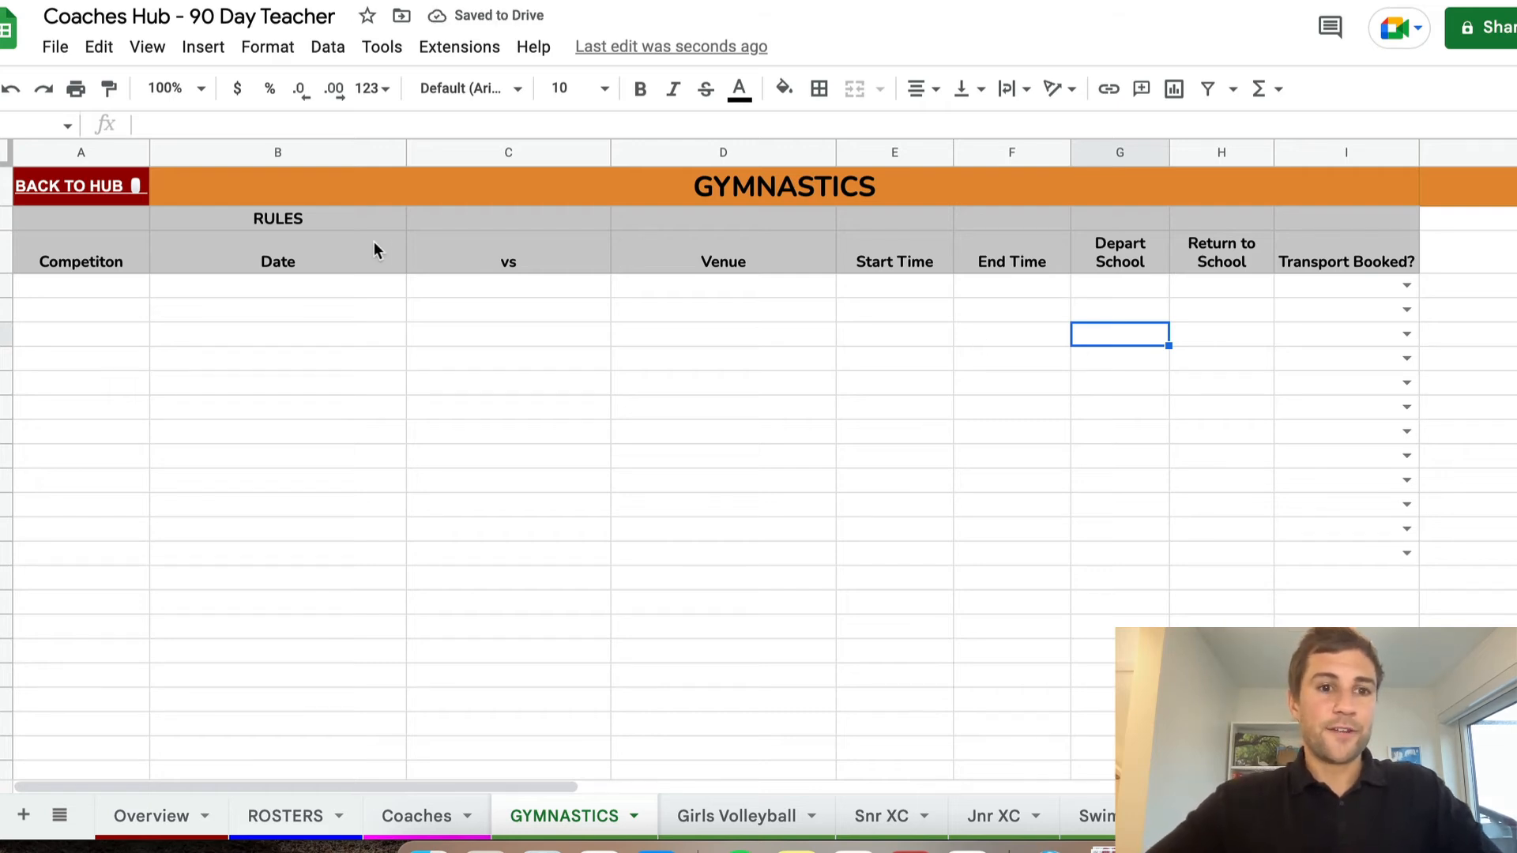
Examine the RULES cell and the empty grey cells beside it, above the GYMNASTICS column headings
left_click(321, 216)
left_click(498, 216)
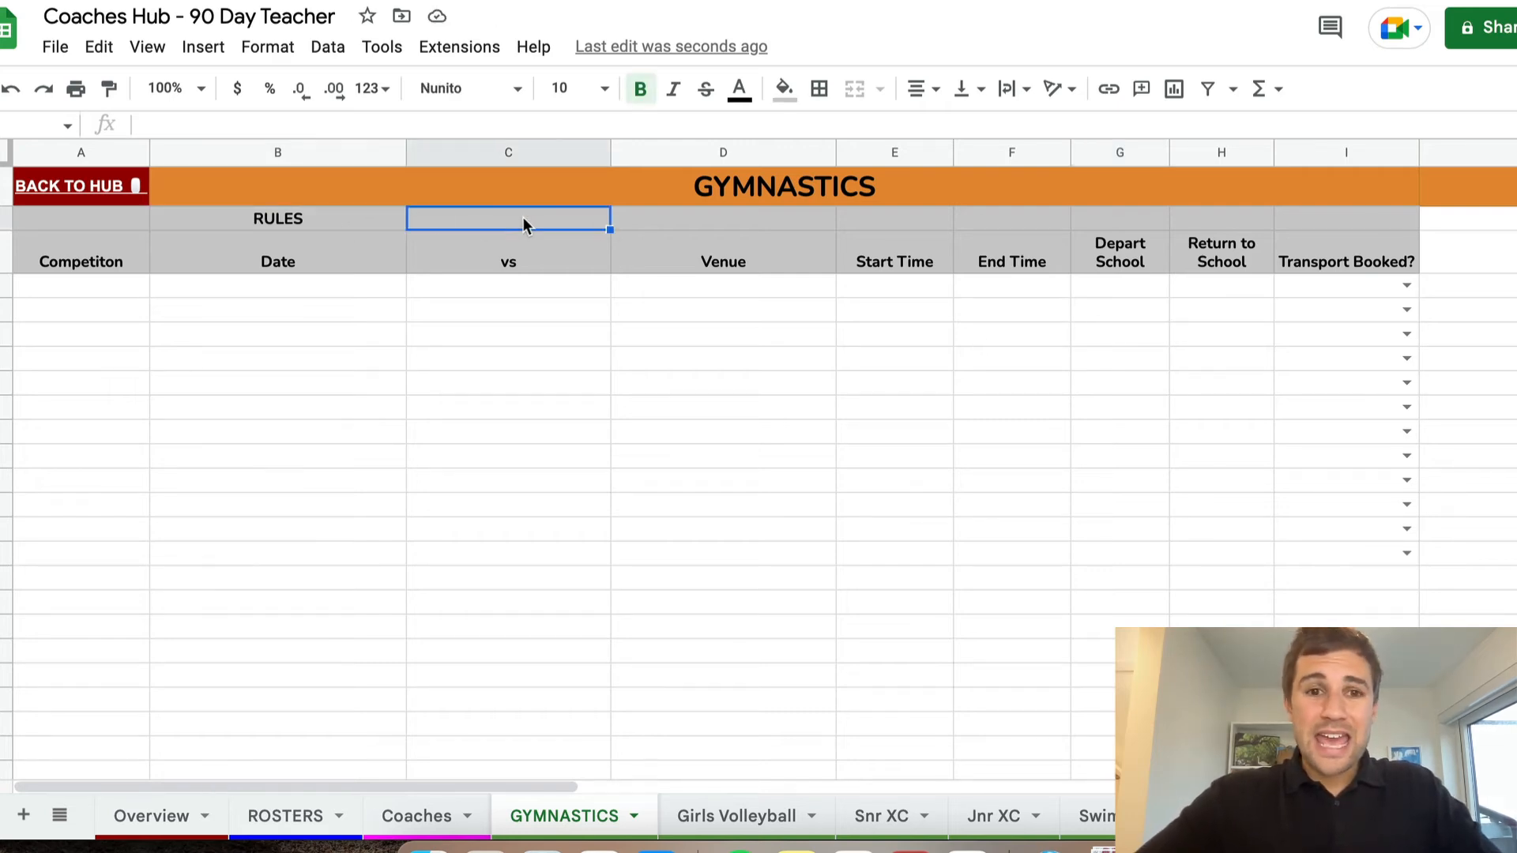
left_click(722, 223)
left_click(877, 219)
left_click(1011, 218)
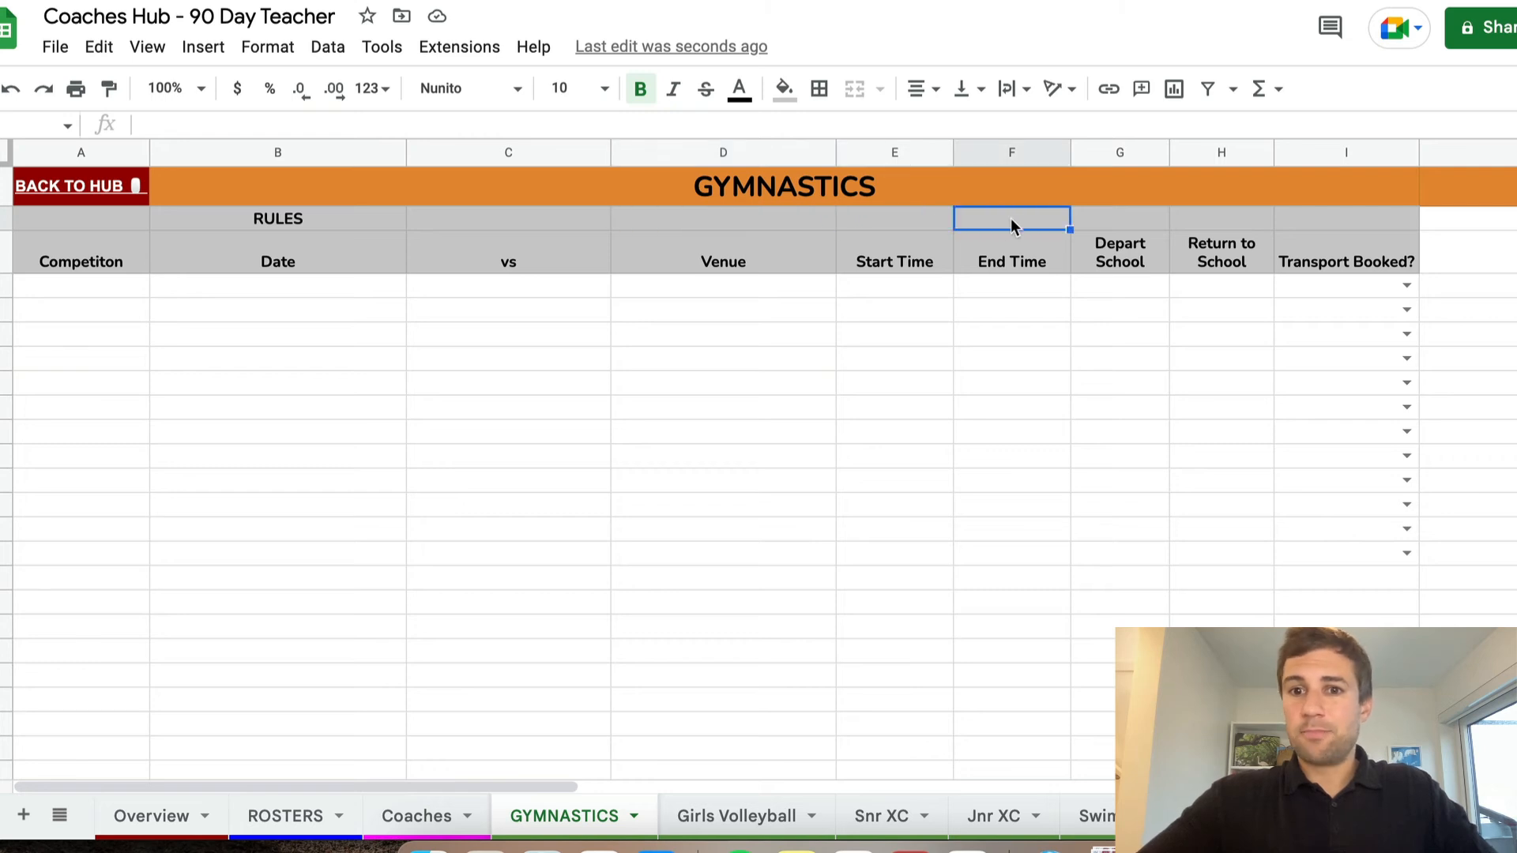
left_click(1135, 221)
left_click(1234, 218)
left_click(1355, 209)
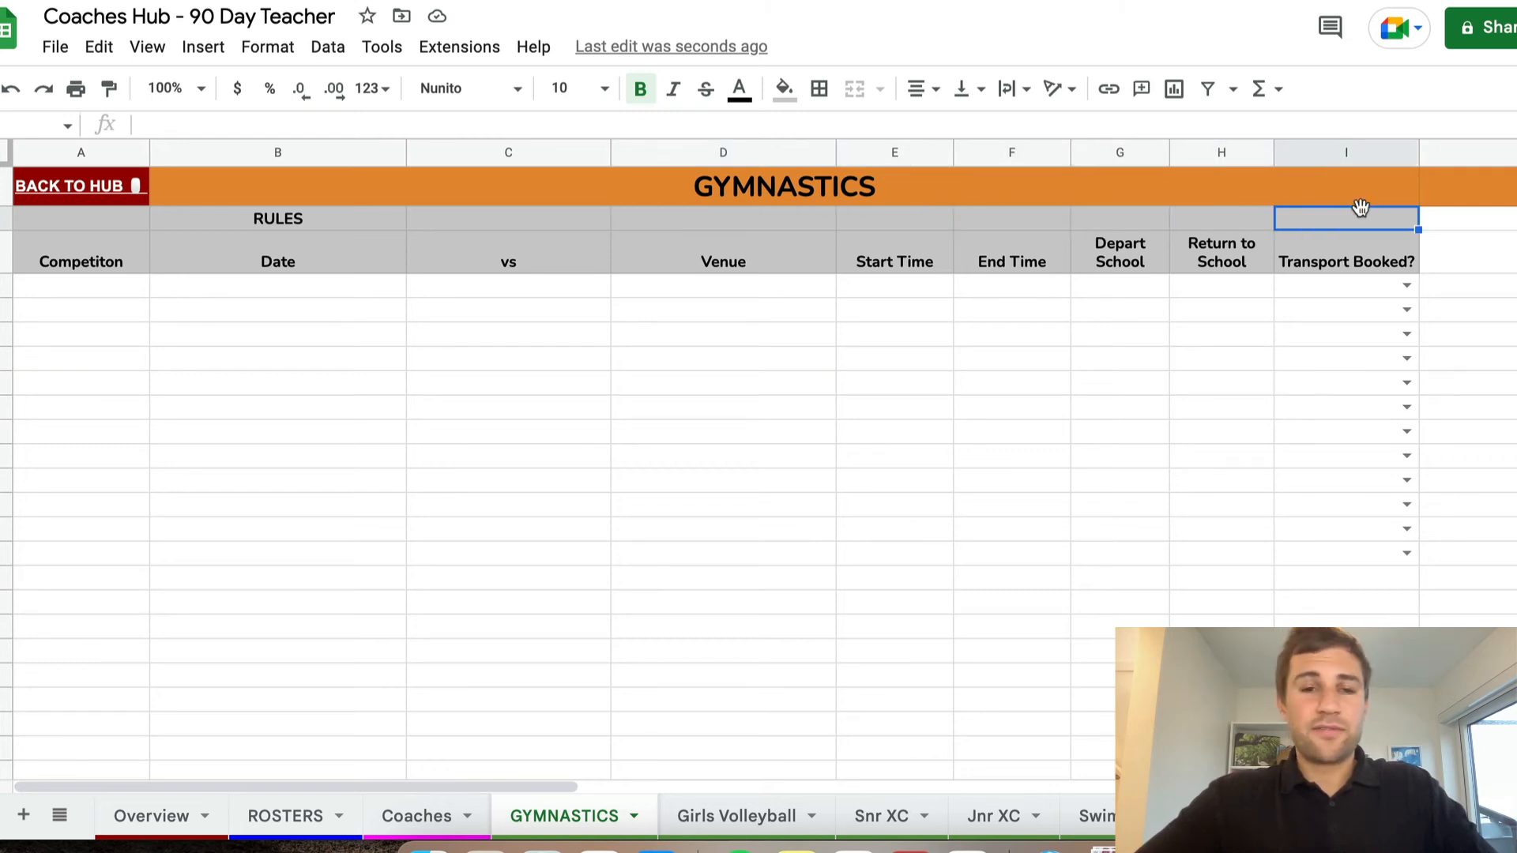
left_click(553, 217)
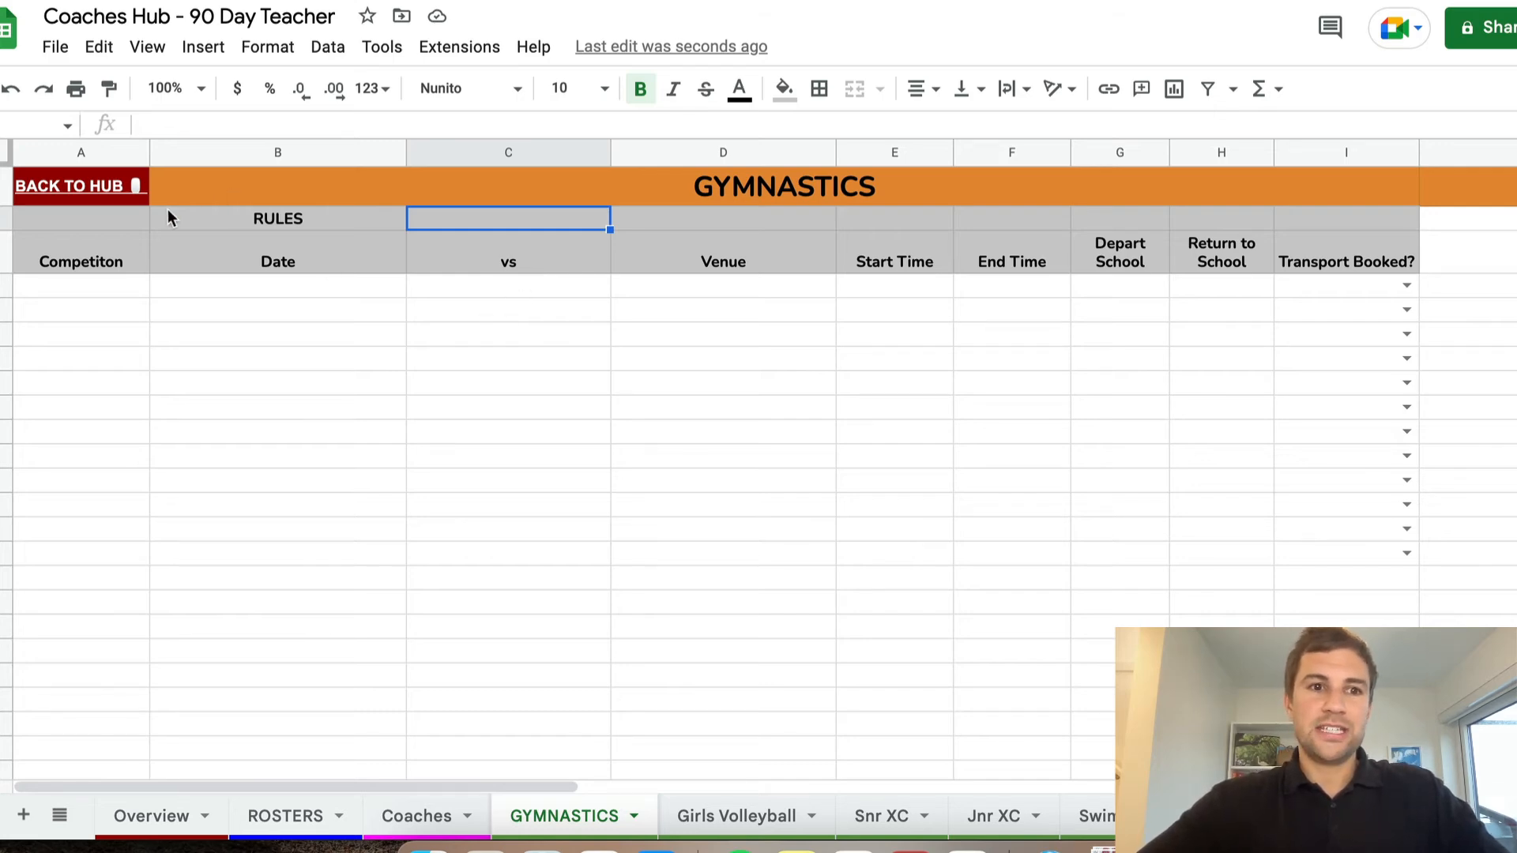
Return to the Overview sheet through Back to Hub and open the Game Day Checklist document linked from COACHES' CHECKLIST
left_click(84, 183)
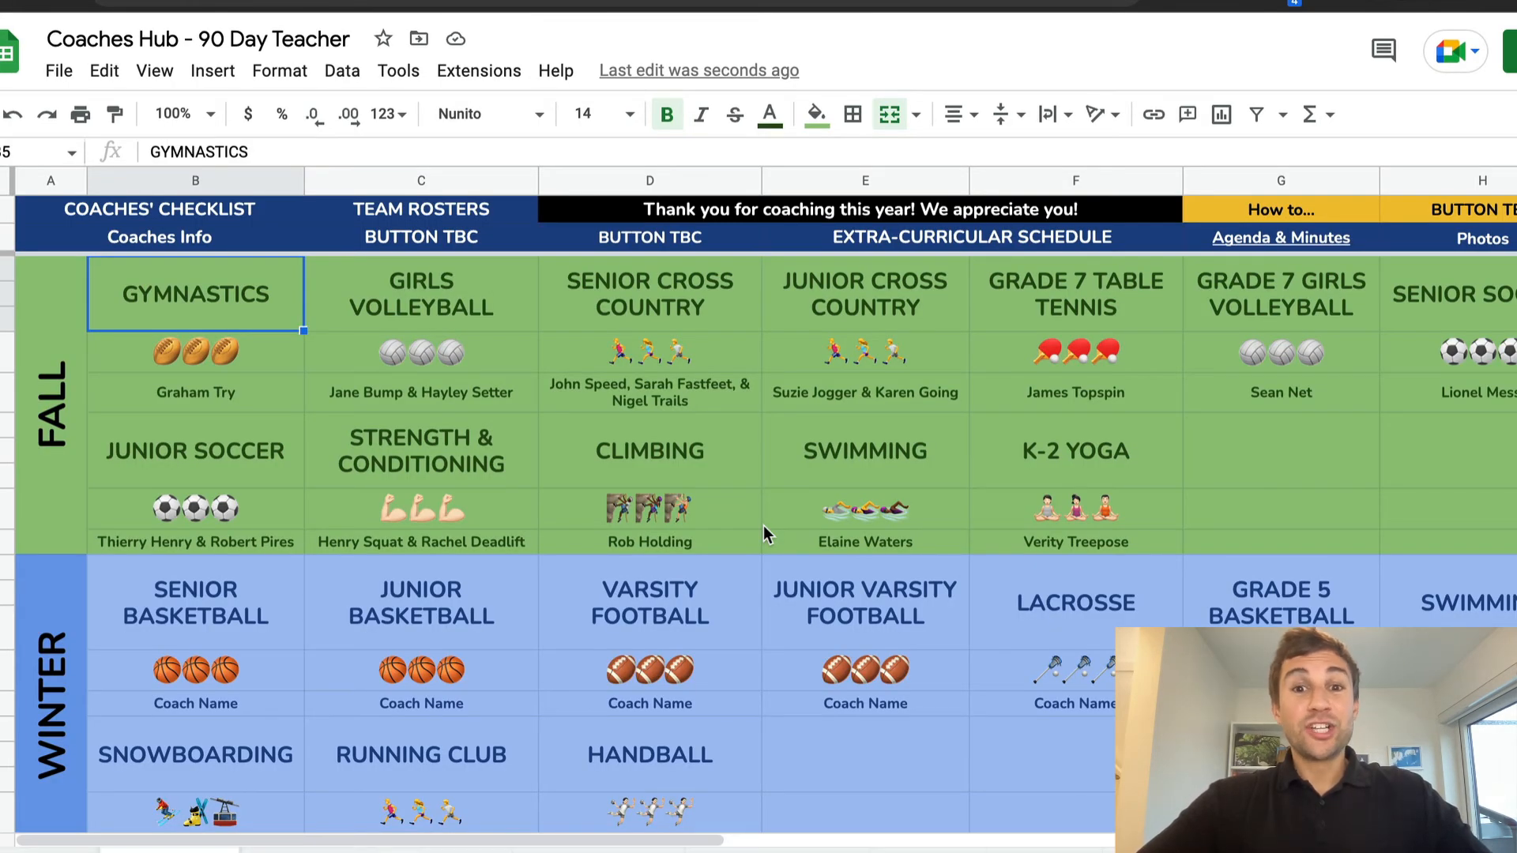
mouse_move(210, 212)
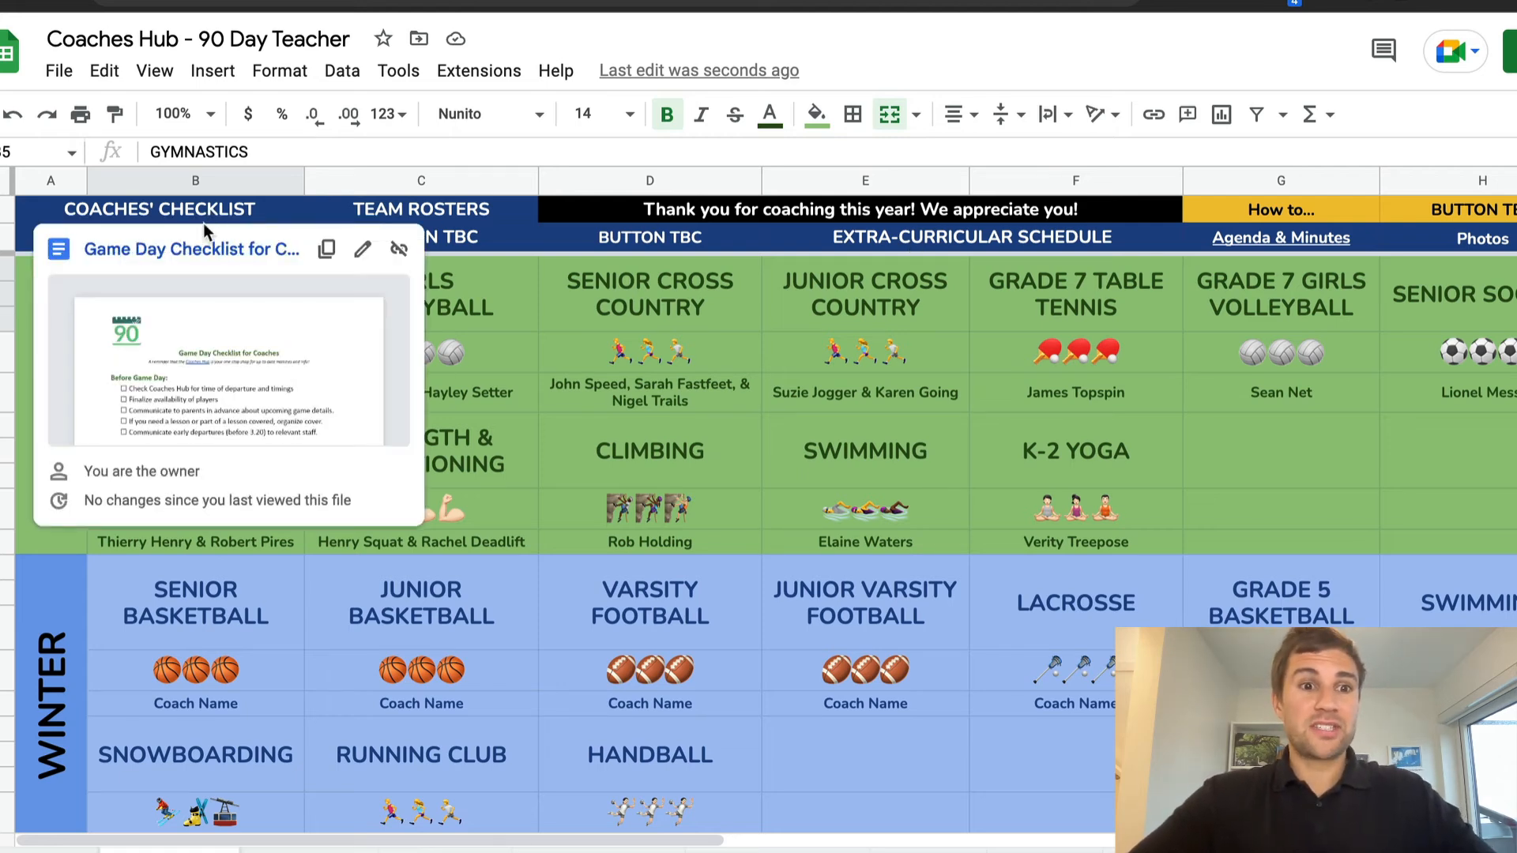
left_click(196, 249)
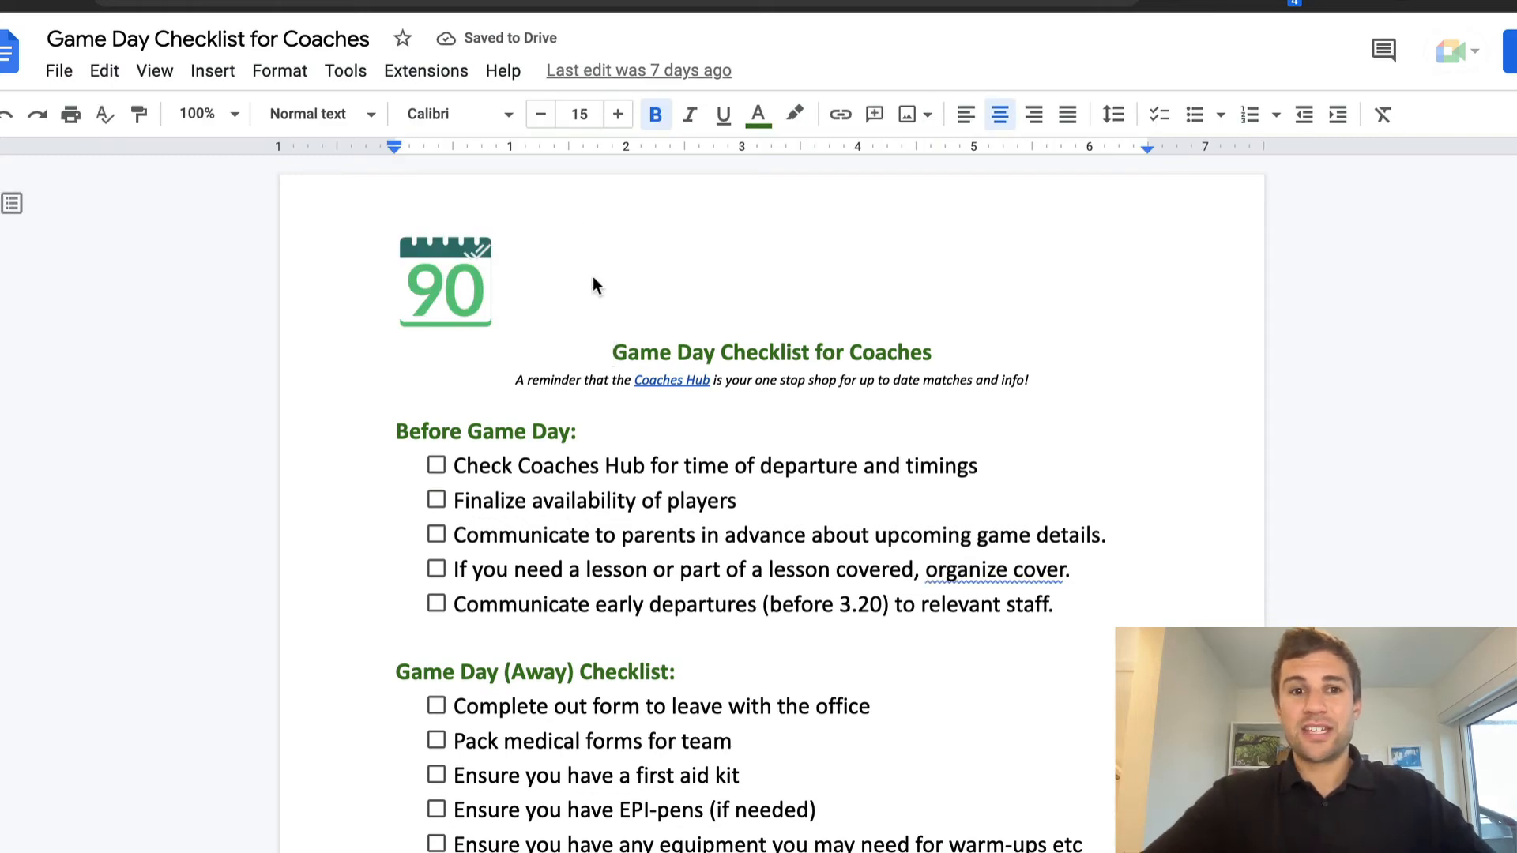
Delete the 90 logo image from the header of the Game Day Checklist for Coaches
left_click(523, 254)
left_click(464, 270)
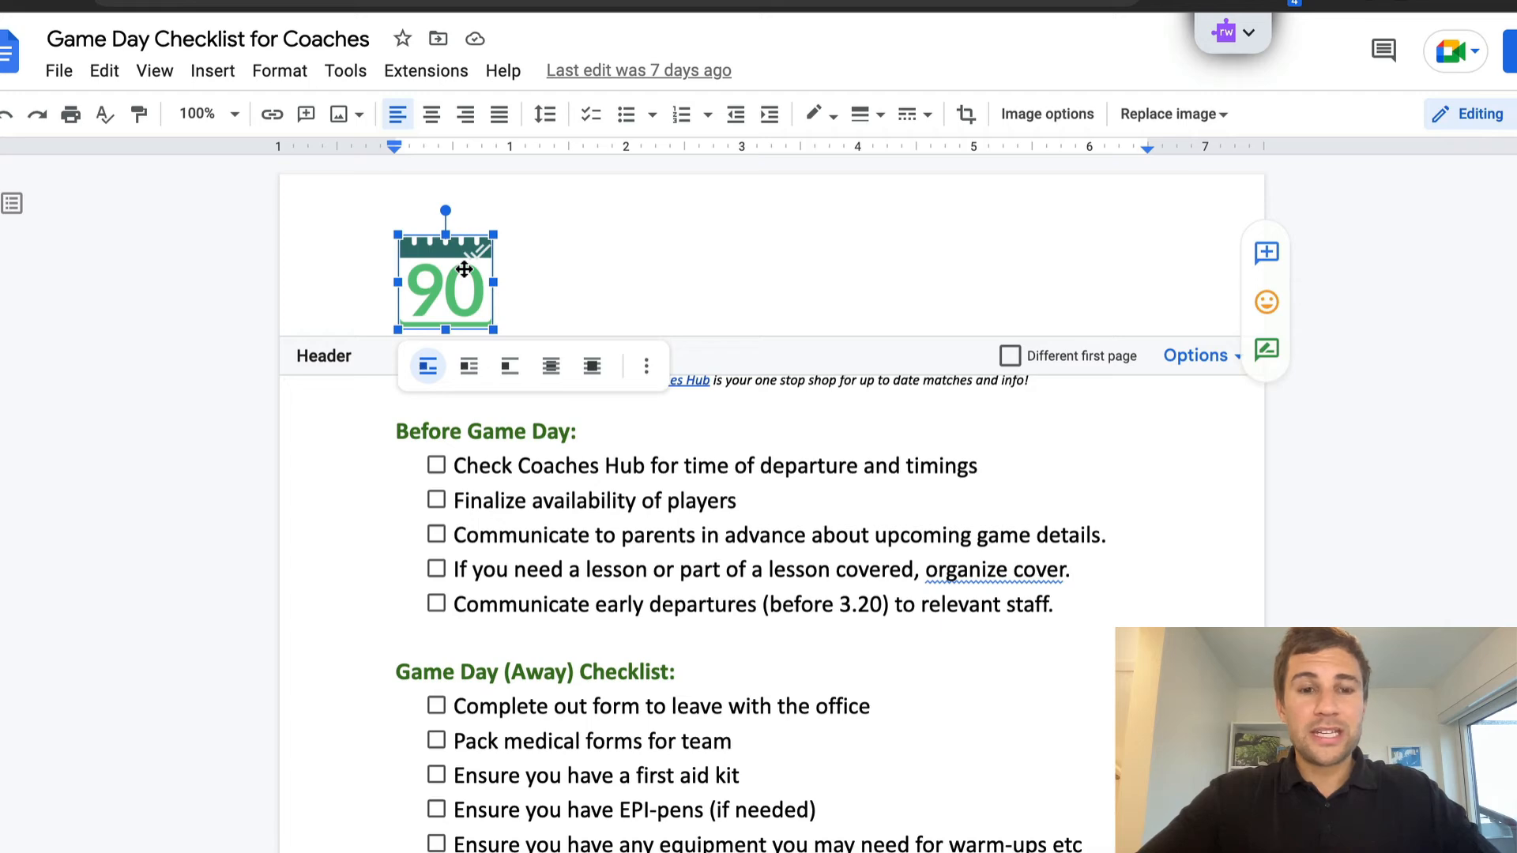
key("BackSpace")
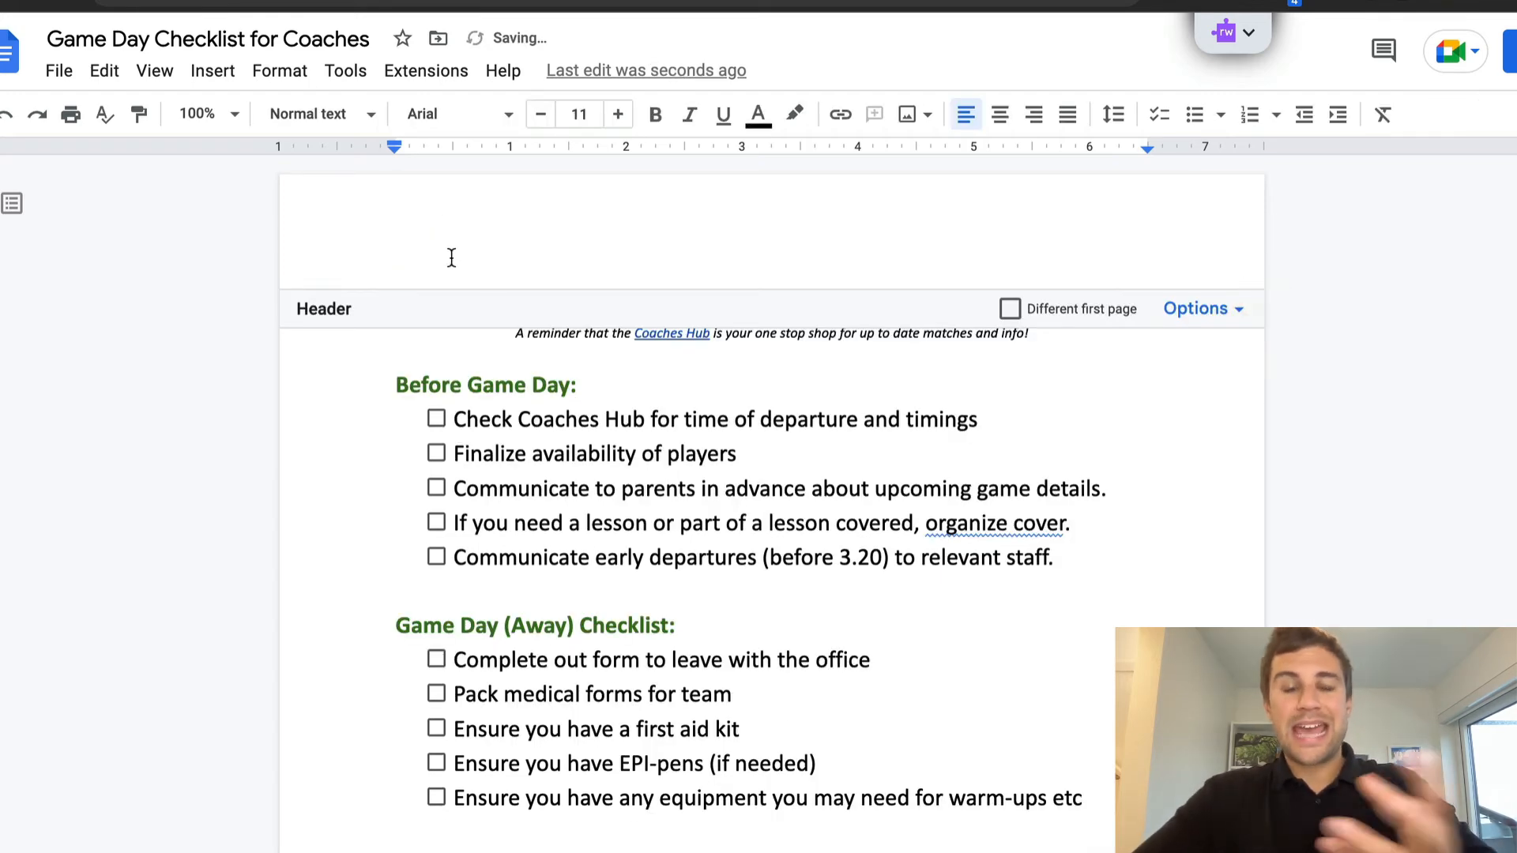
left_click(373, 357)
Read through the checklist's Before Game Day items, including communicating with parents, the Away checklist and the Emergency Contacts
scroll(739, 478, "down", 1)
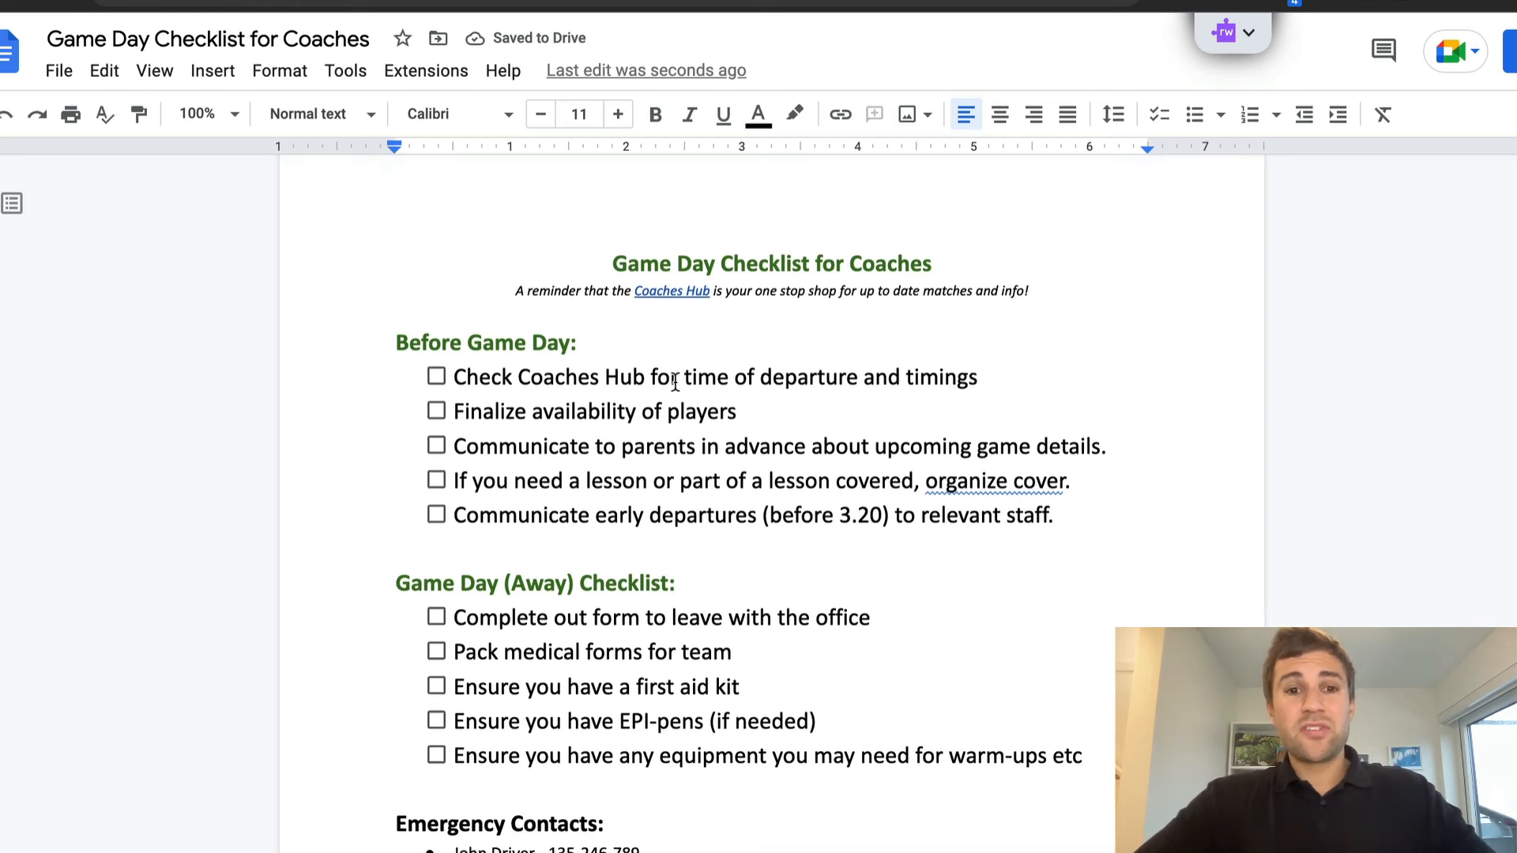
left_click_drag(901, 448, 1110, 448)
left_click_drag(785, 446, 466, 448)
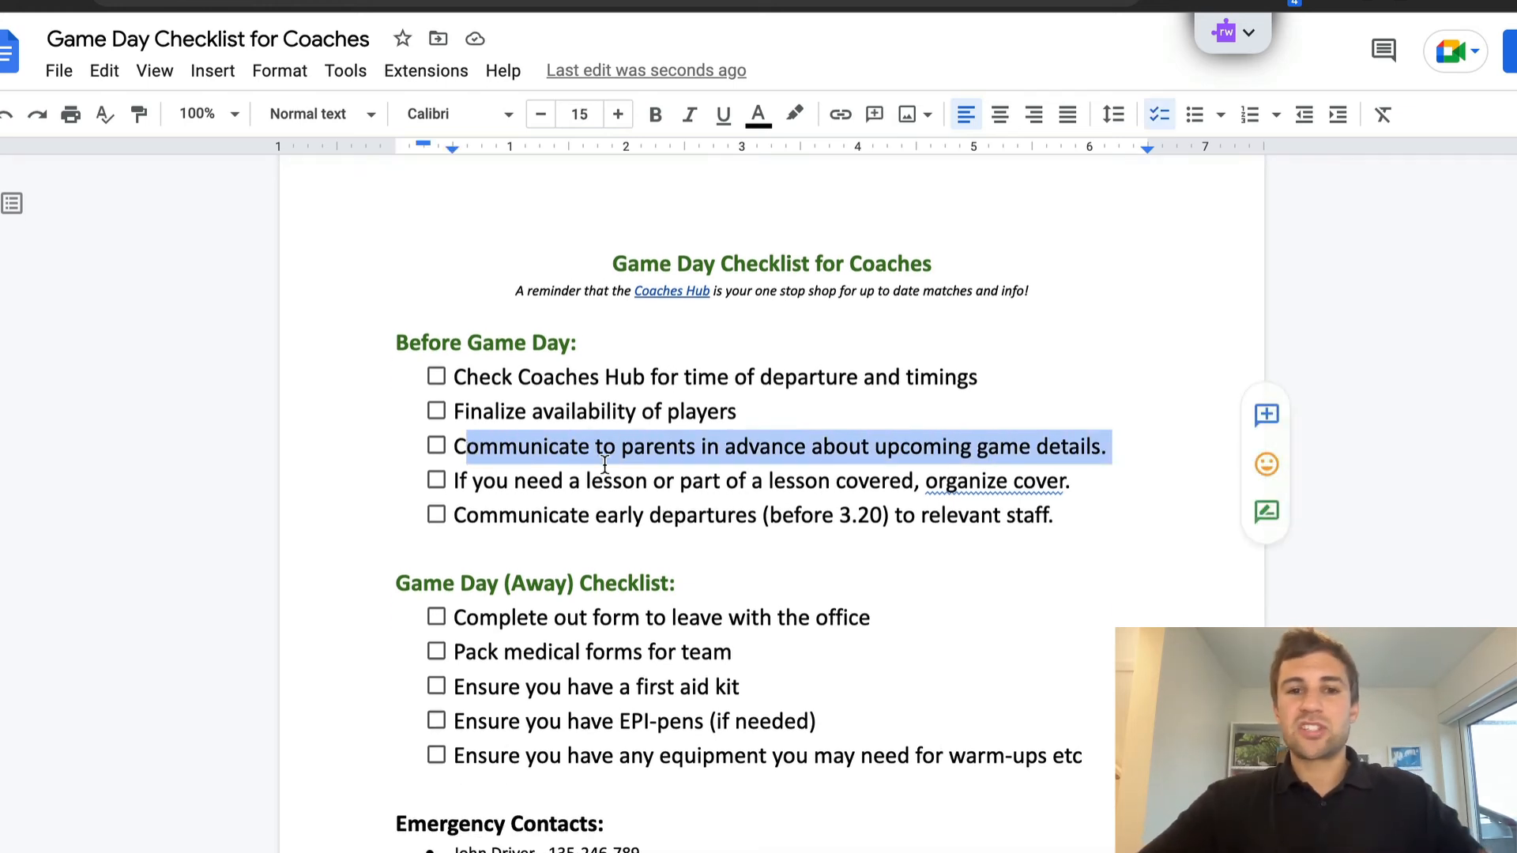
left_click(720, 447)
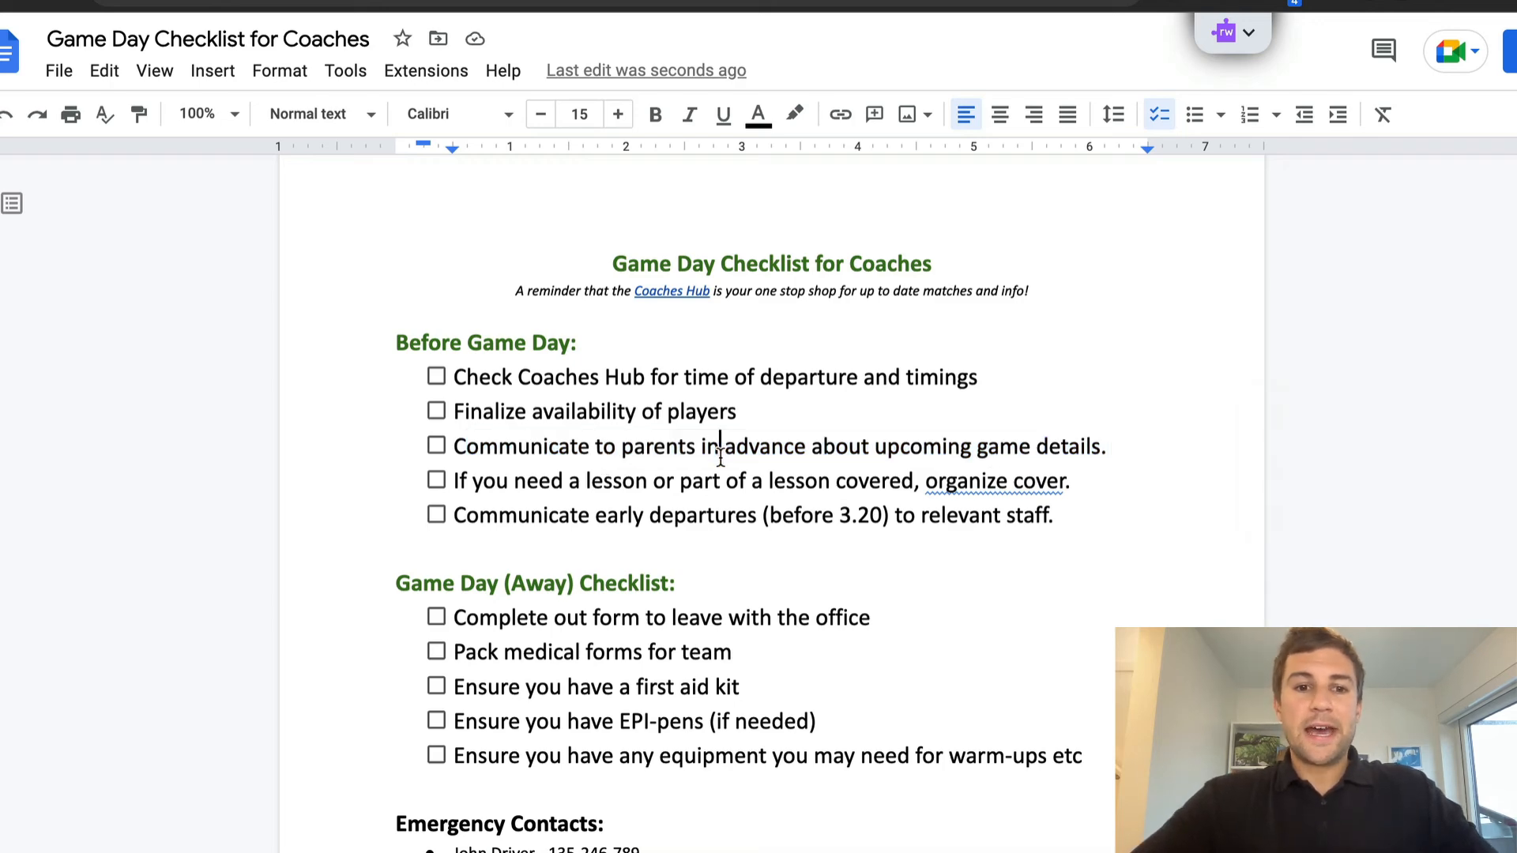
scroll(720, 454, "down", 5)
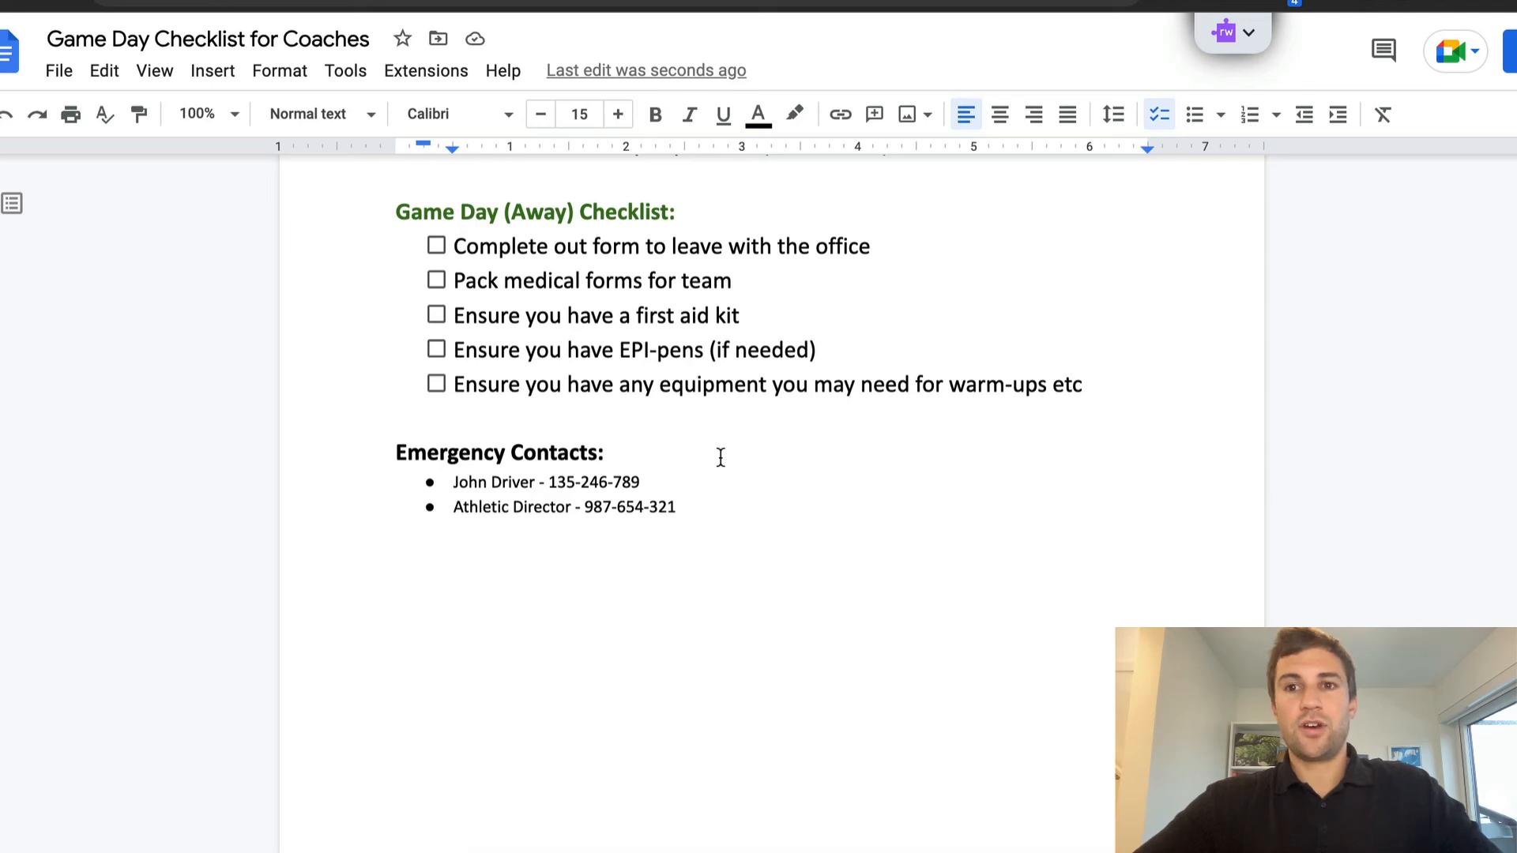
scroll(721, 457, "up", 5)
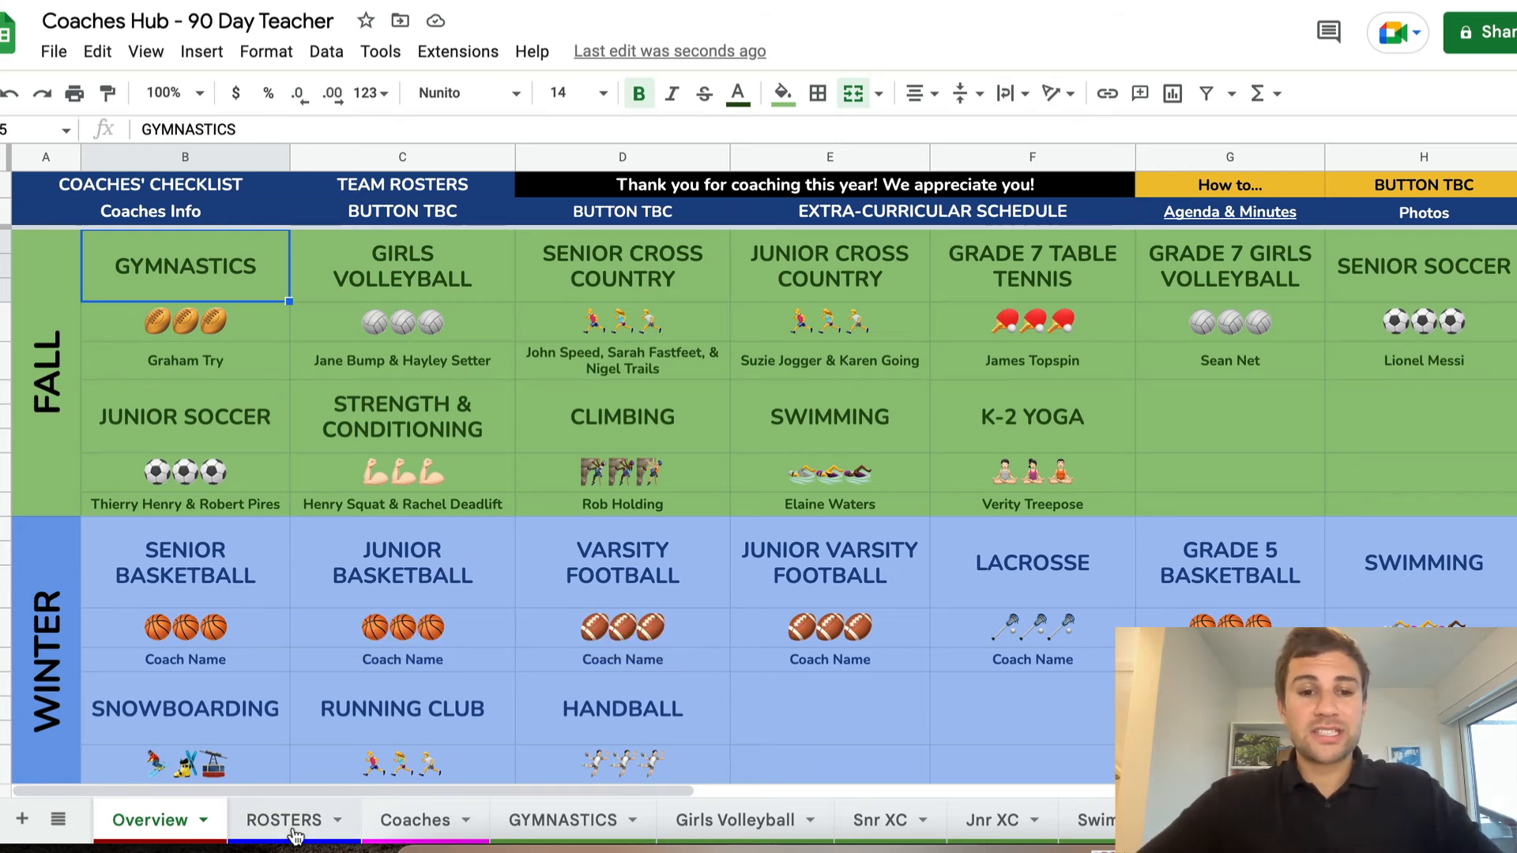
On the ROSTERS sheet of Coaches Hub, clear all sample athlete names in rows 1 to 20 and fill those cells white
left_click(294, 822)
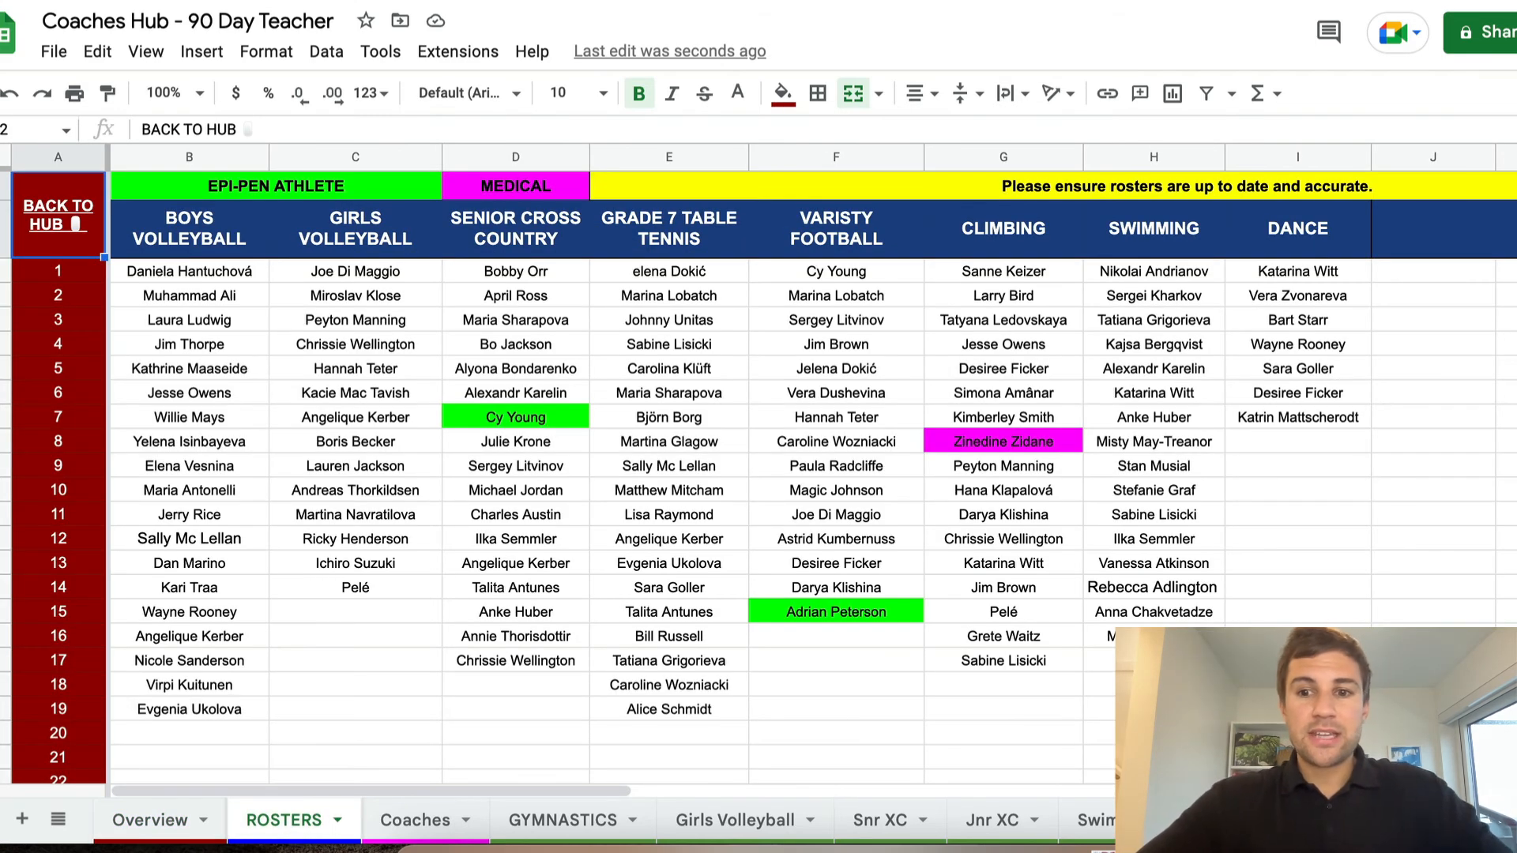
left_click_drag(1433, 733, 192, 280)
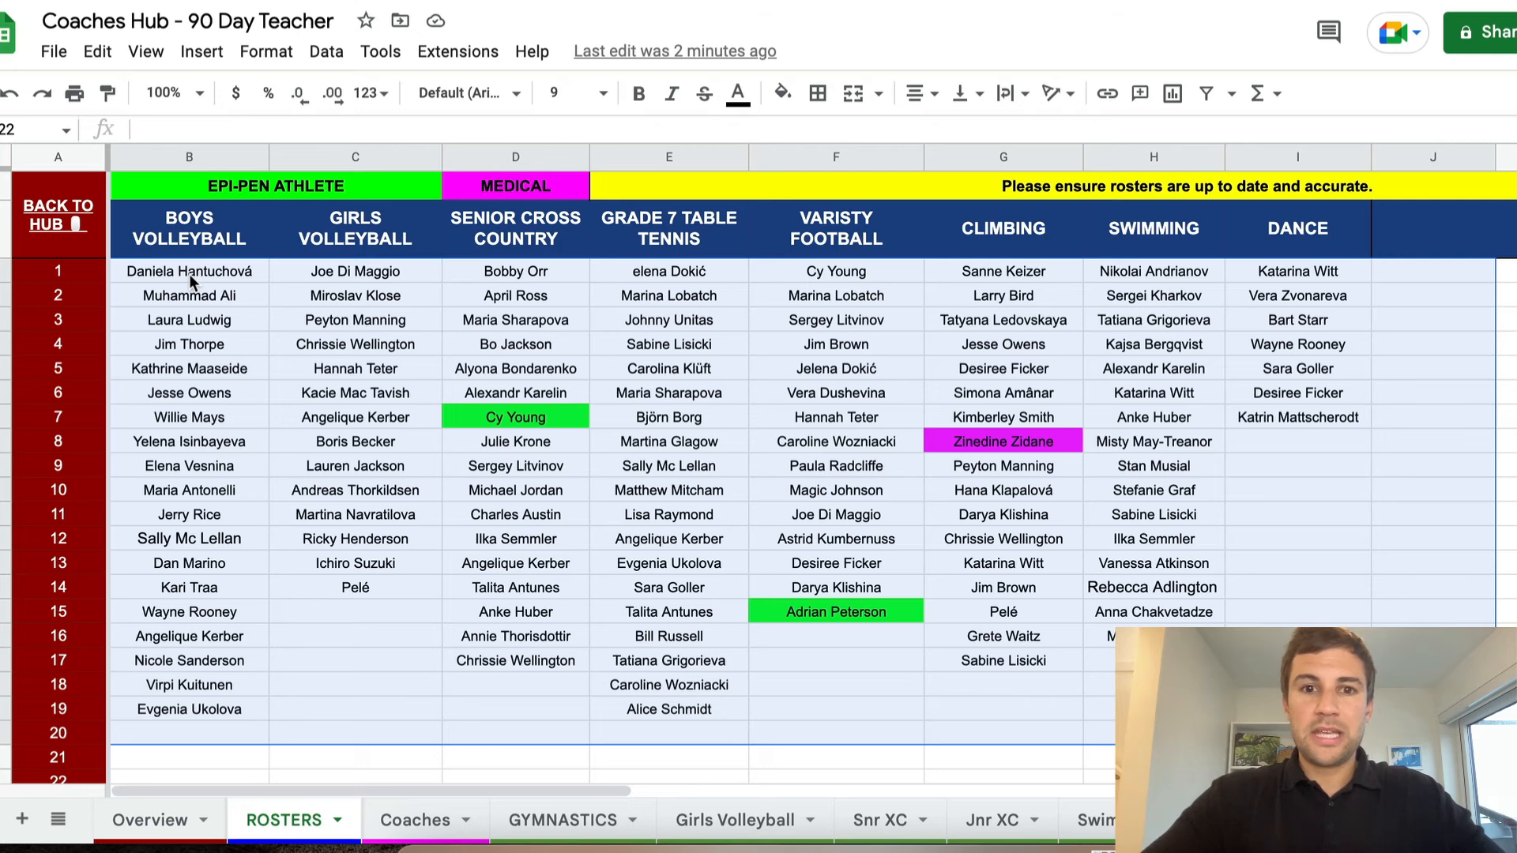
key("Delete")
left_click(782, 92)
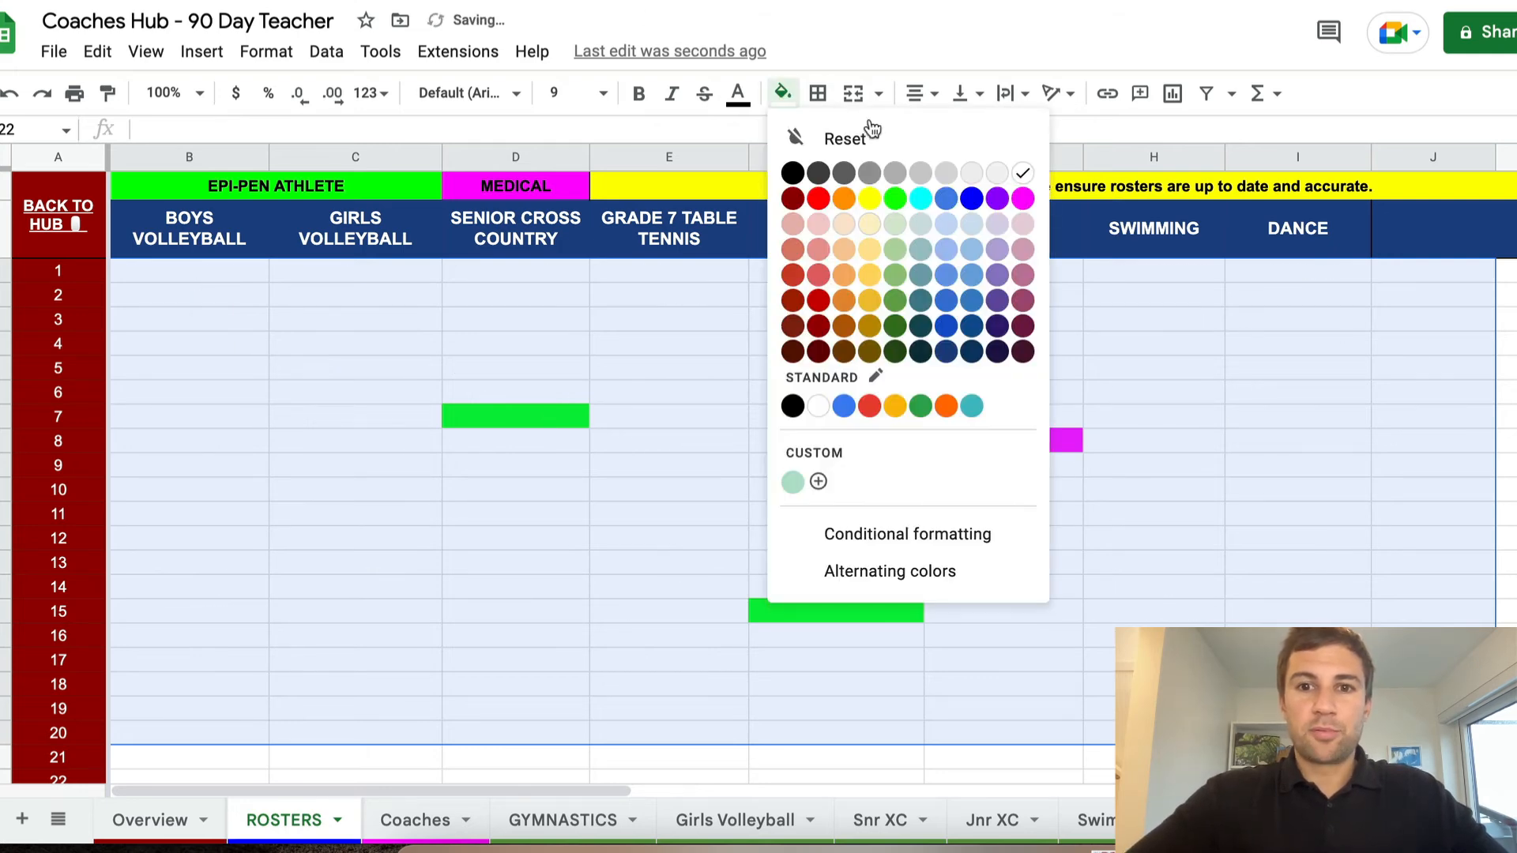
left_click(1022, 172)
left_click(681, 352)
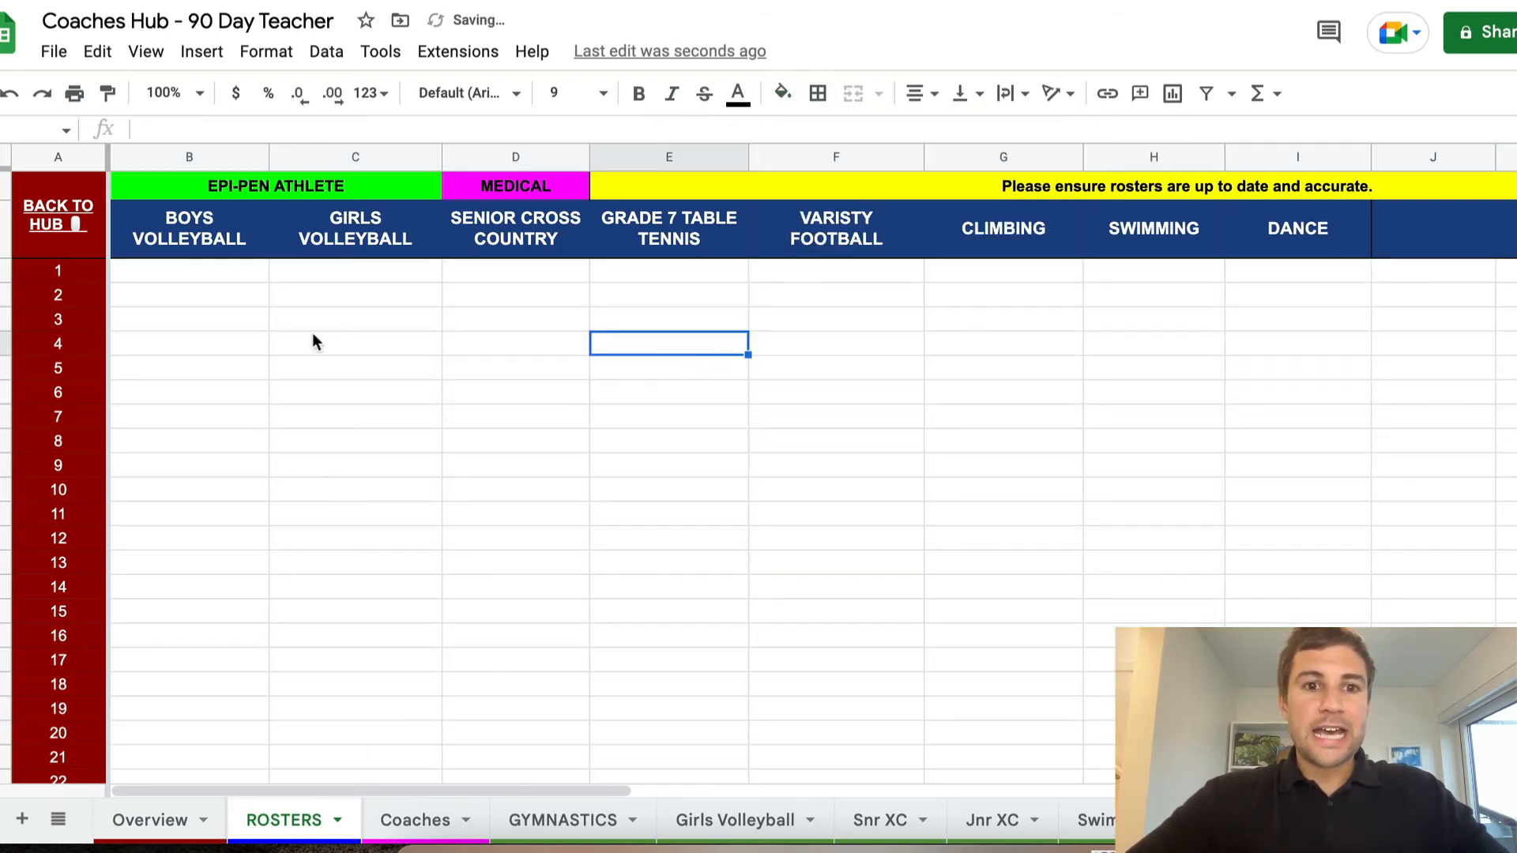
Examine the team headings from BOYS VOLLEYBALL to DANCE and the EPI-PEN ATHLETE, MEDICAL and yellow reminder cells above them
left_click(188, 247)
left_click(424, 237)
left_click(569, 247)
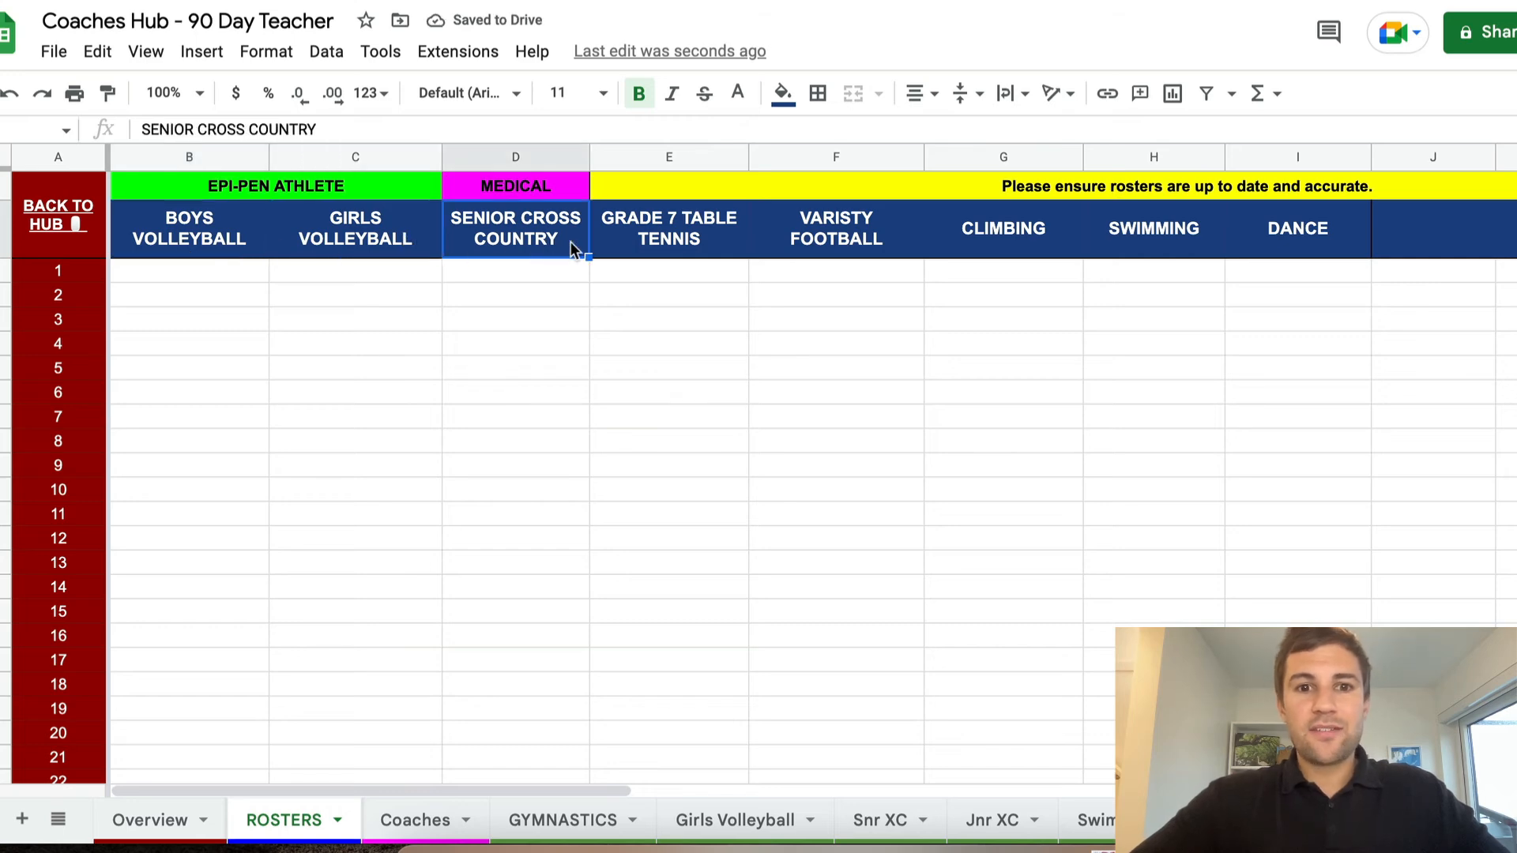
left_click(723, 237)
left_click(908, 234)
left_click(1070, 230)
left_click(1220, 234)
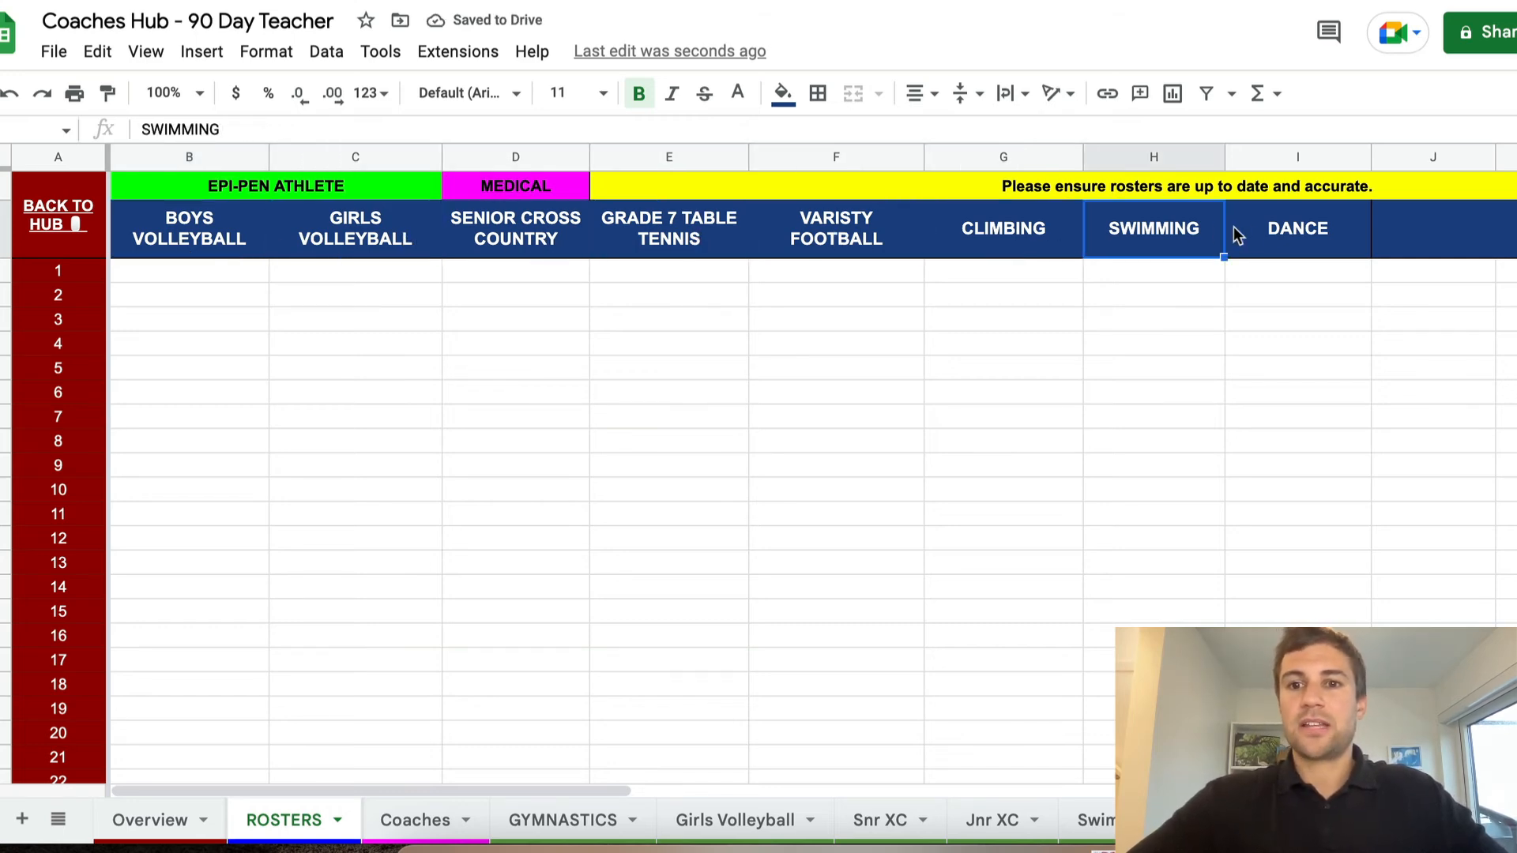
left_click(1236, 235)
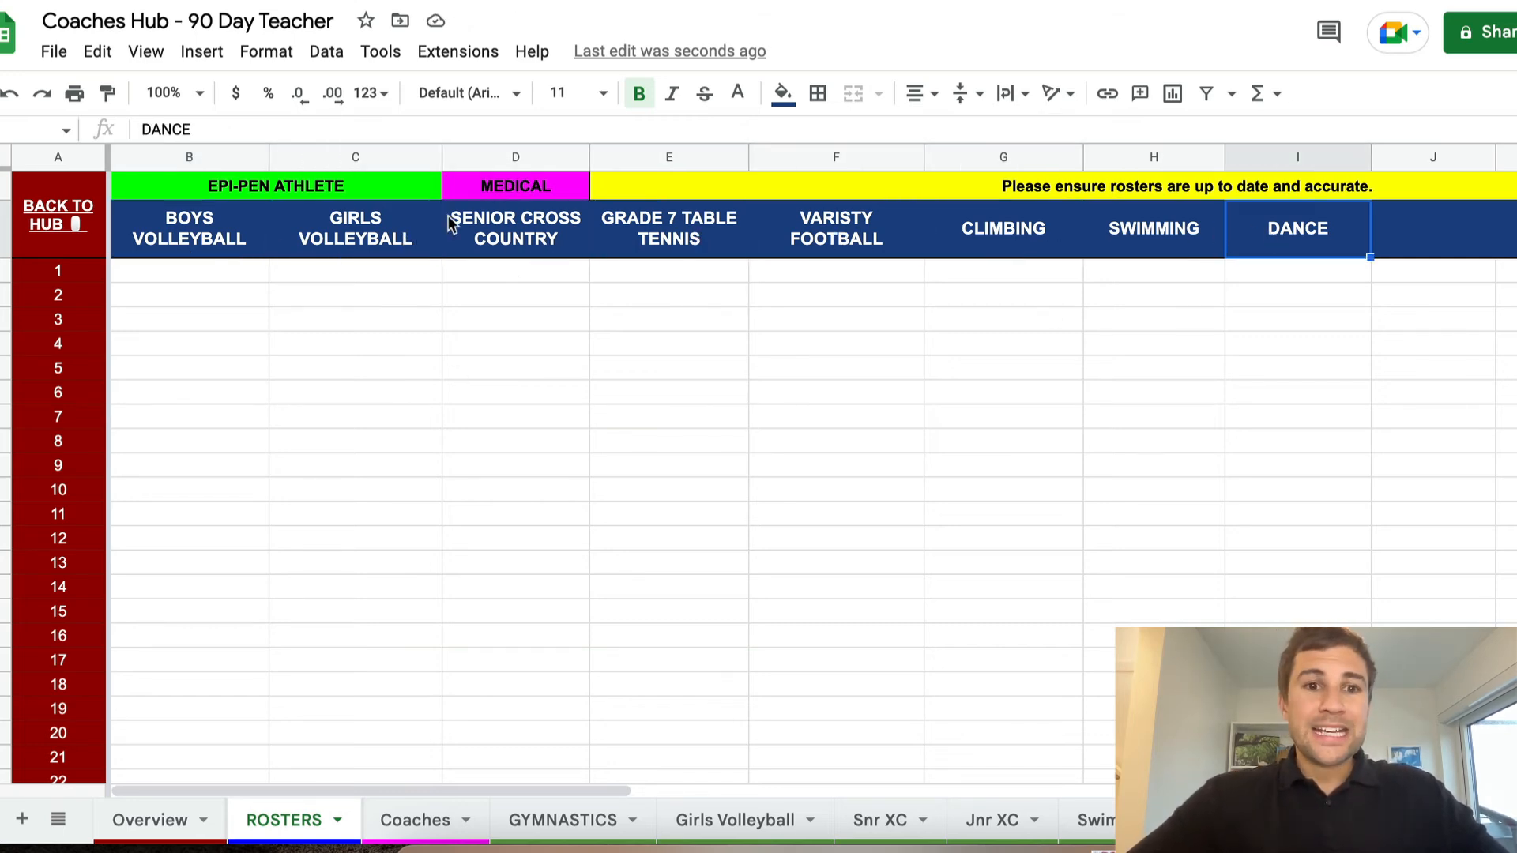
left_click(490, 190)
left_click(368, 192)
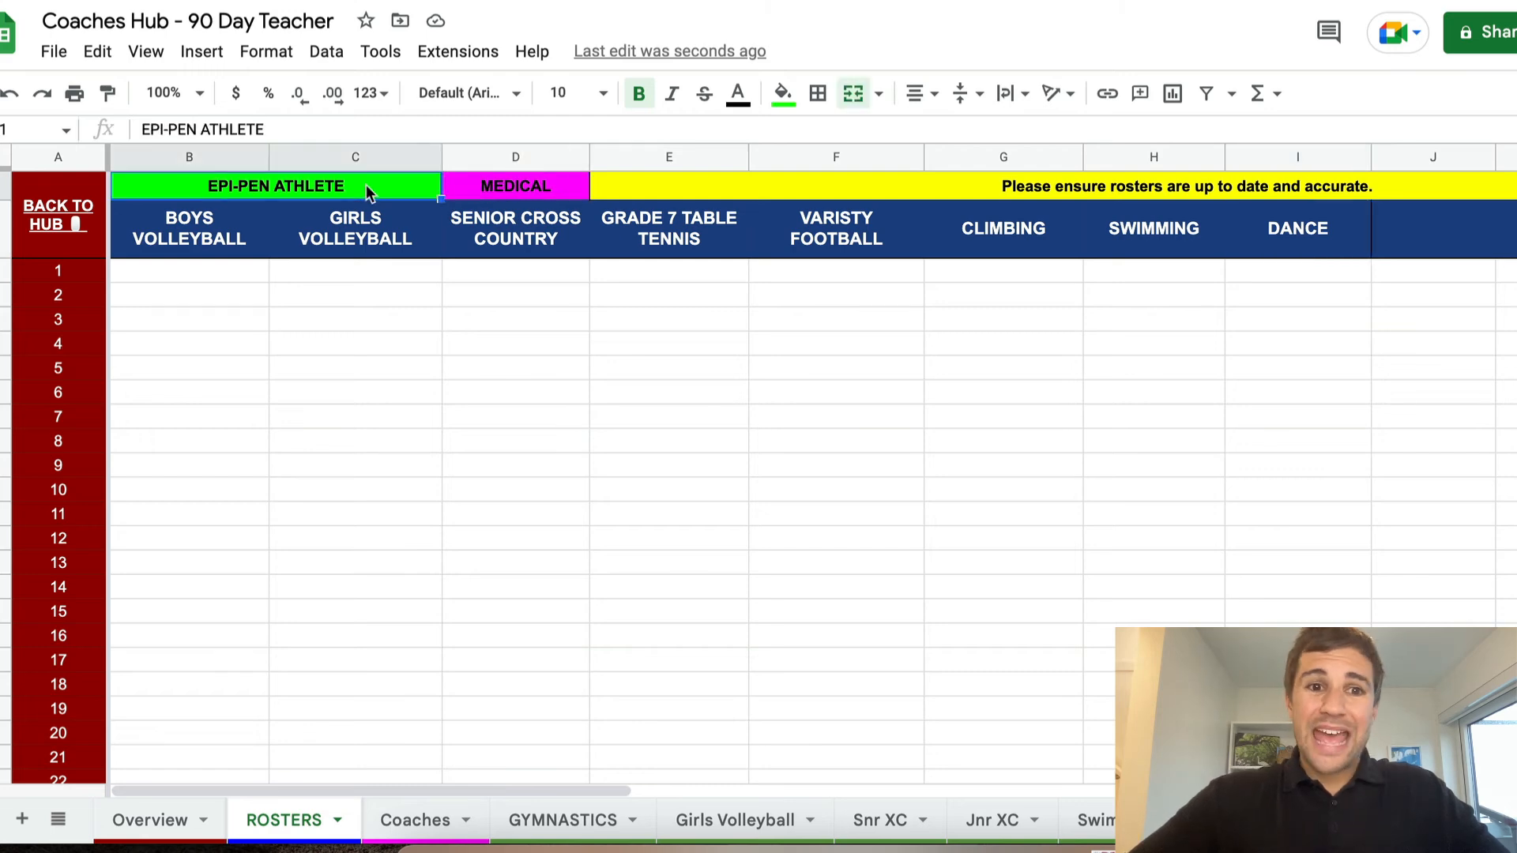
left_click(501, 189)
left_click(651, 195)
On the ROSTERS sheet, replace the MEDICAL label with GIFTED & TALENTED
left_click(522, 179)
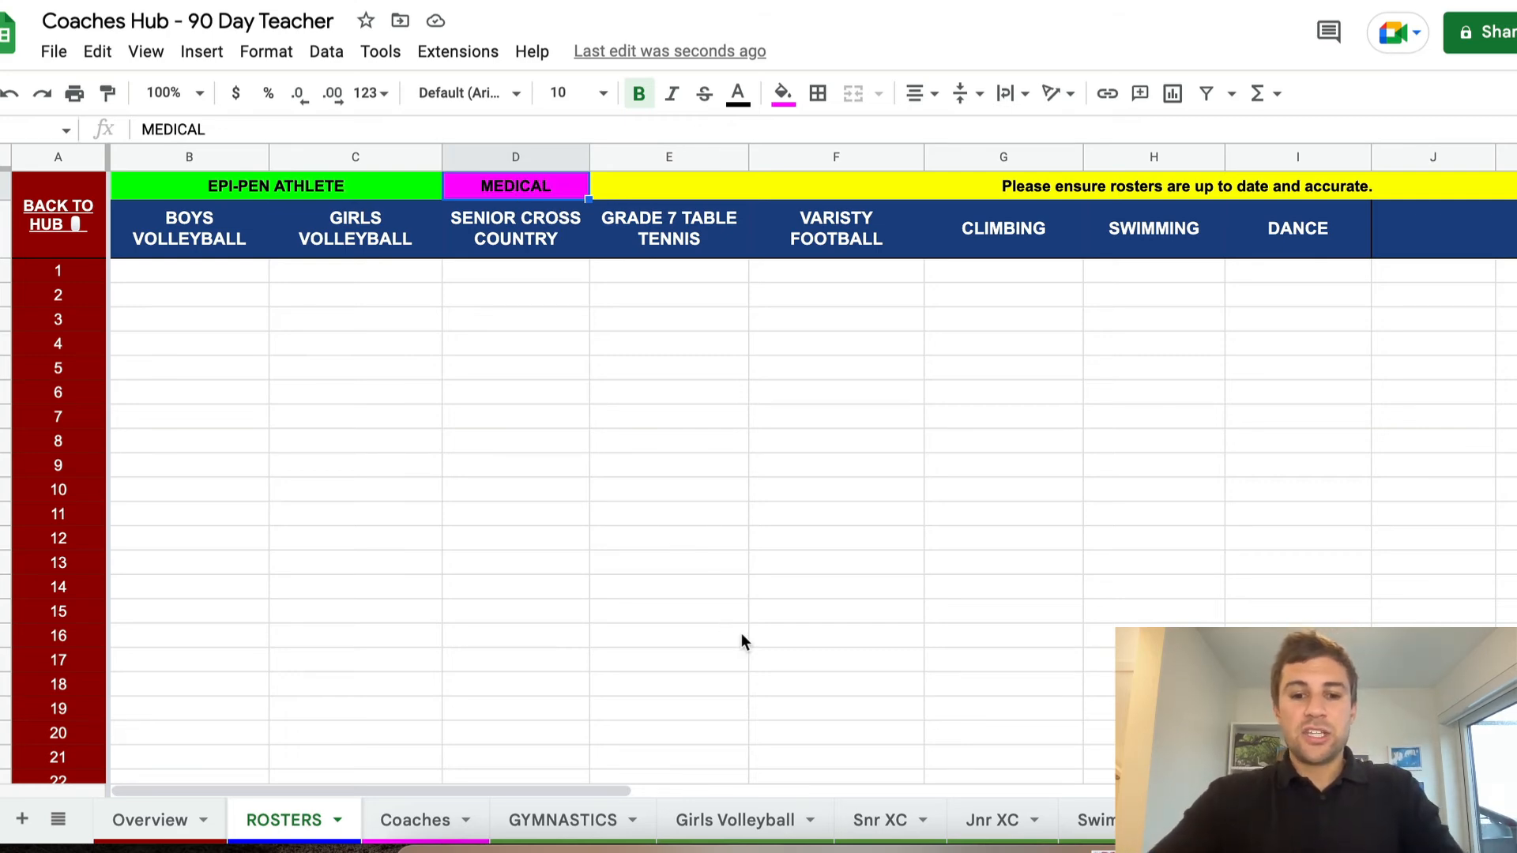
type("GIFTED & ")
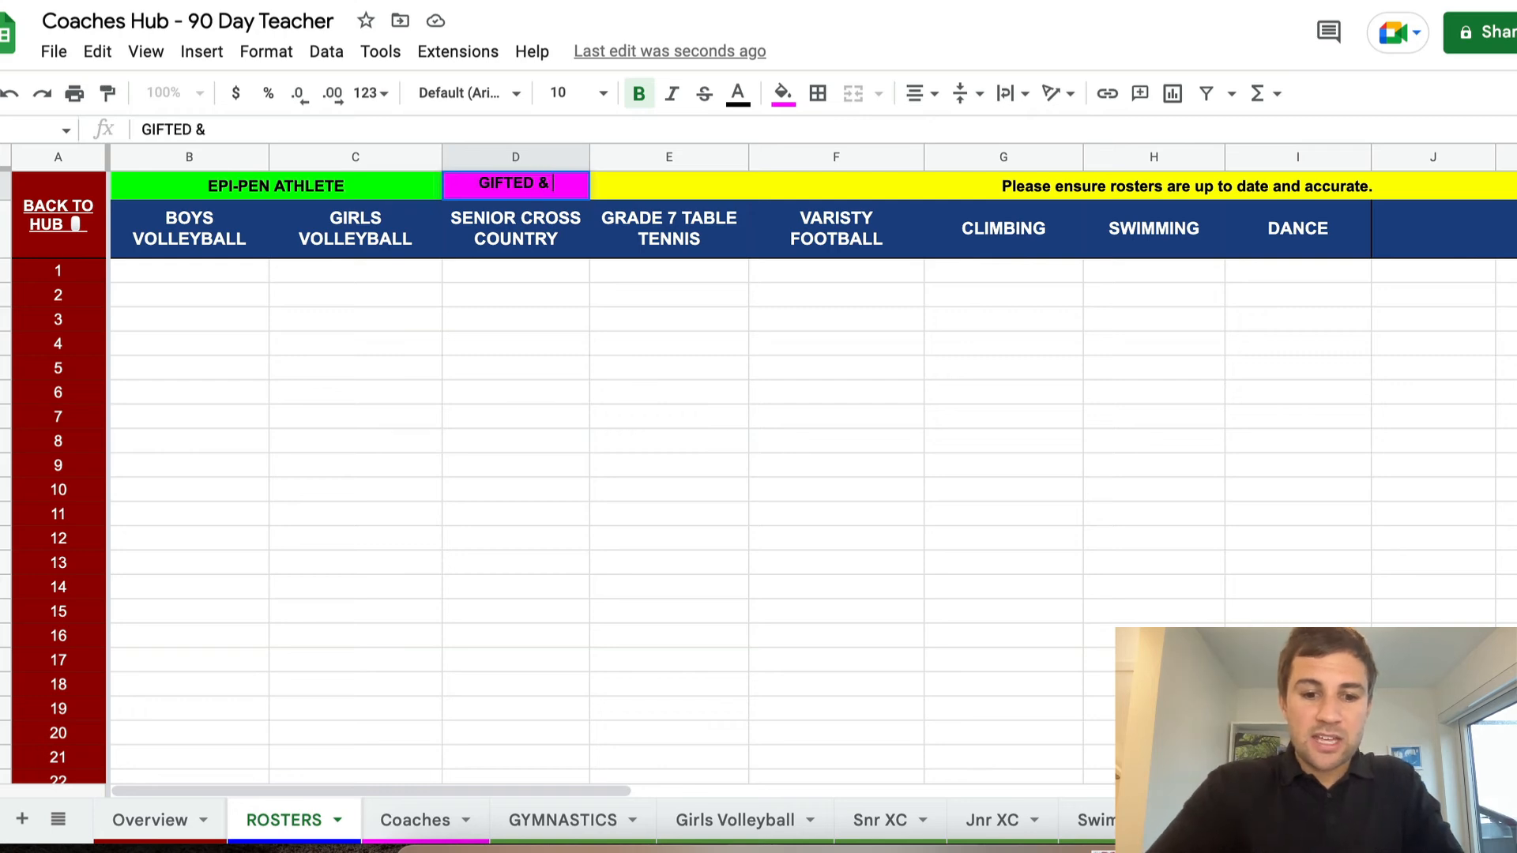
type("TALENA")
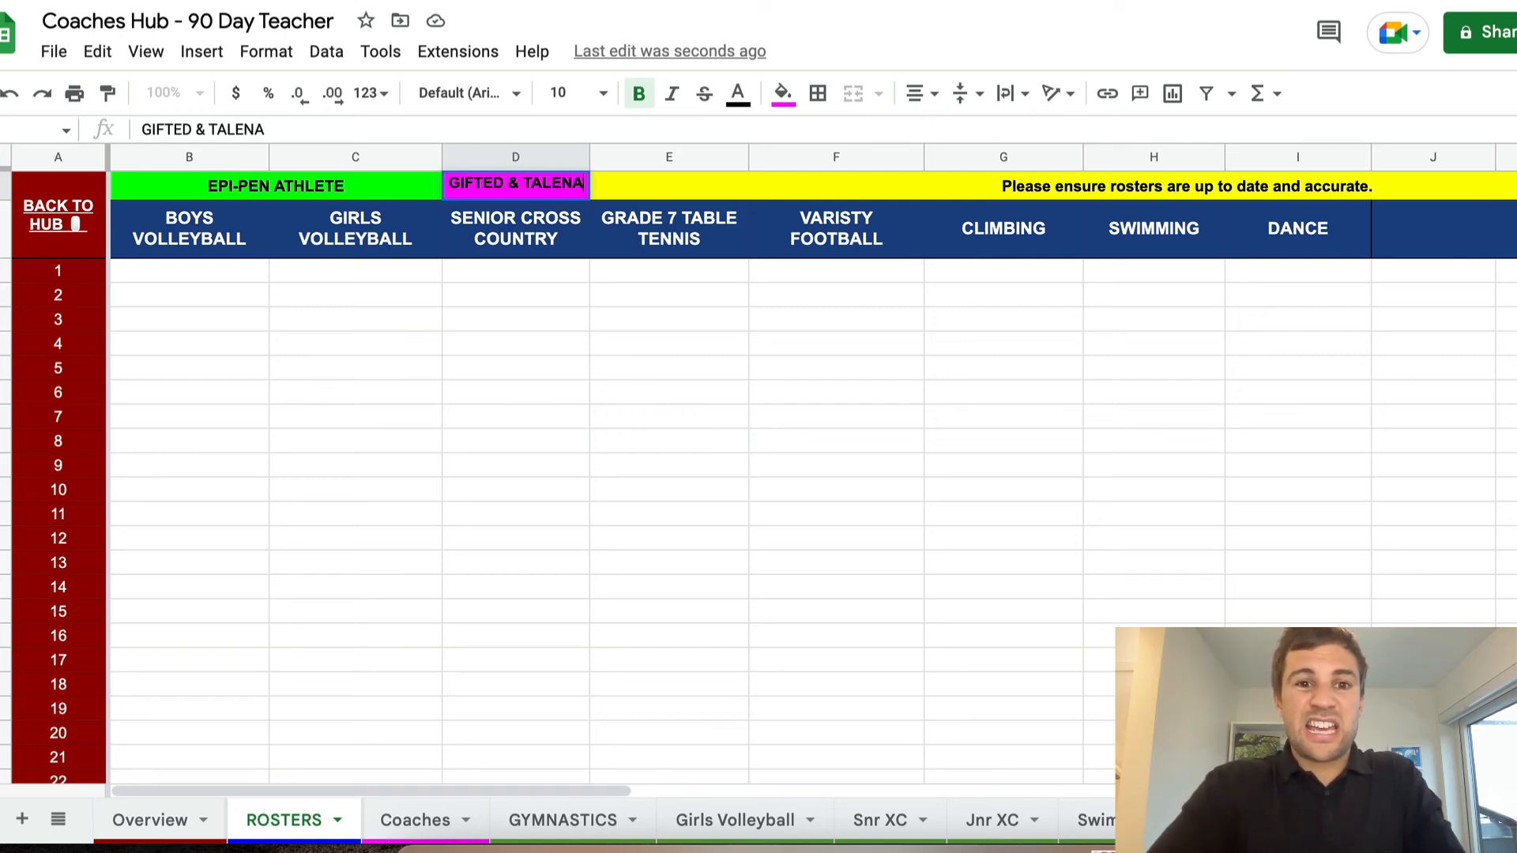
key("BackSpace")
type("TED")
key("Return")
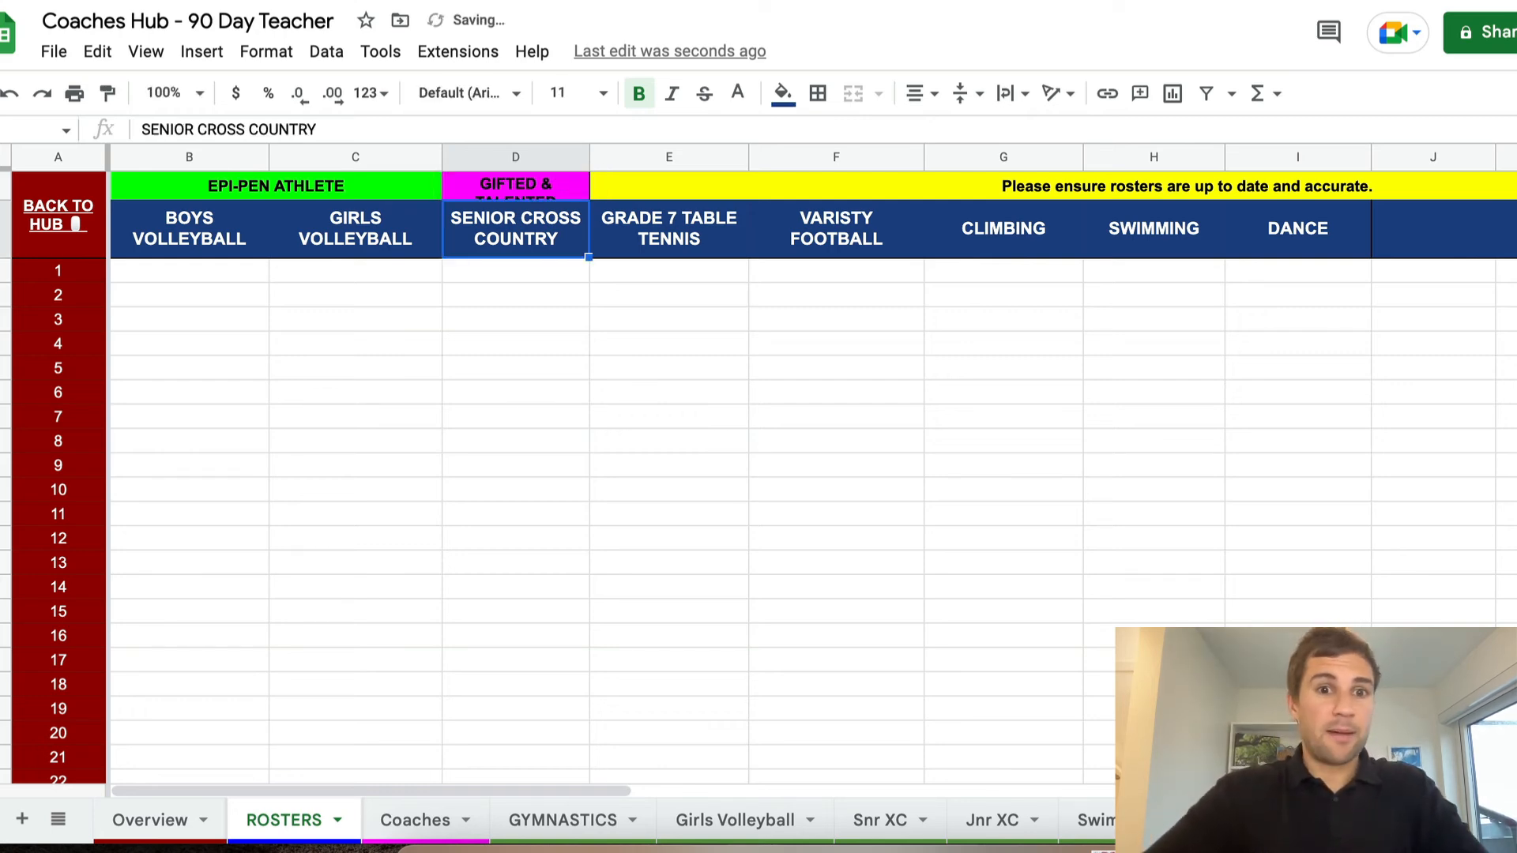
Increase the height of the first ROSTERS row so the two-line GIFTED & TALENTED label fits
left_click(4, 188)
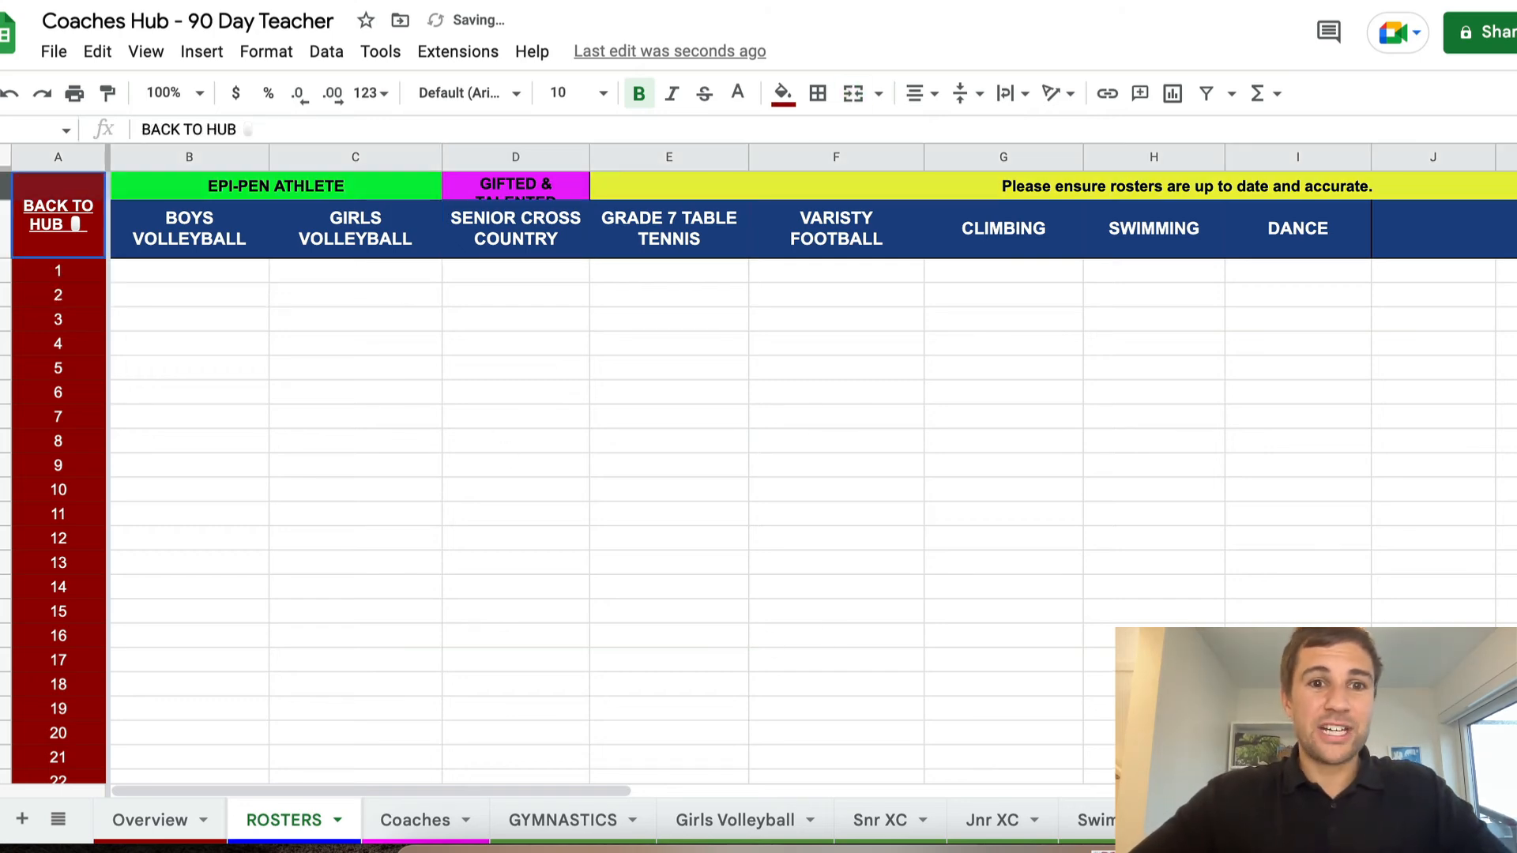
left_click_drag(4, 199, 4, 218)
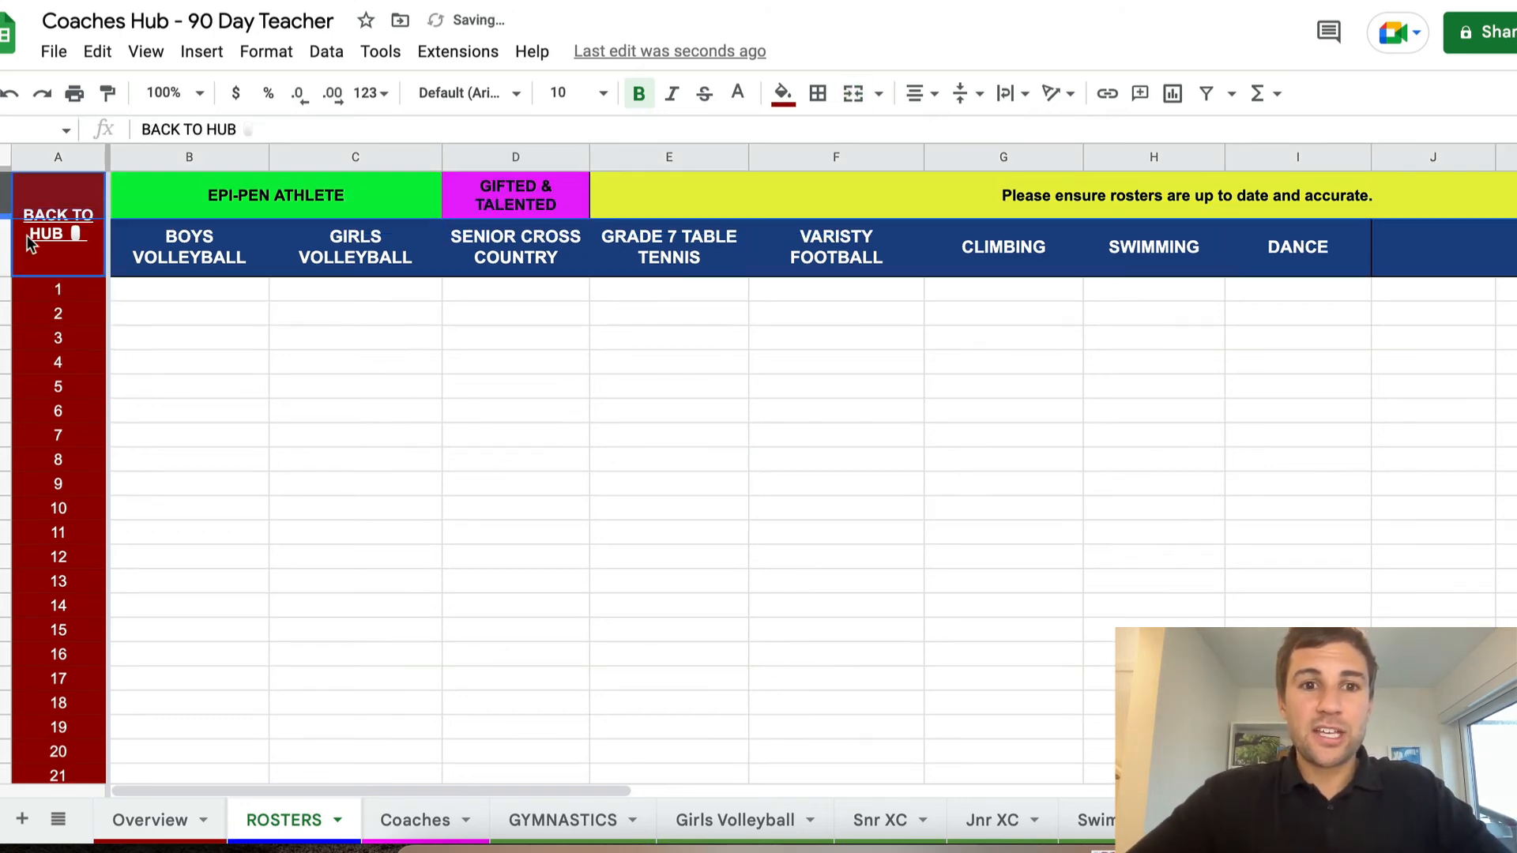
left_click(535, 427)
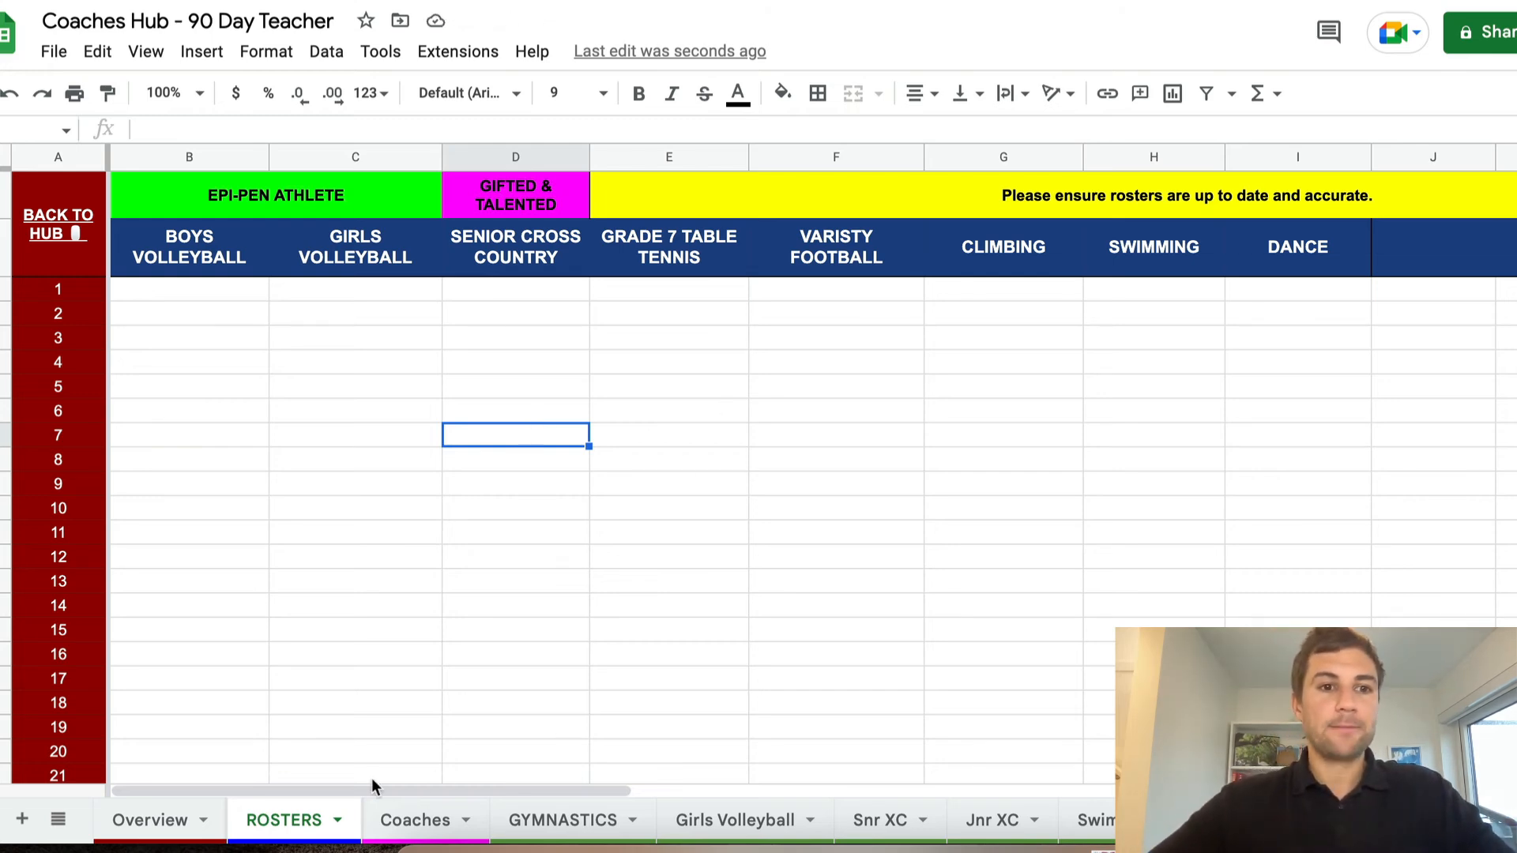
On the Coaches sheet, insert a column after Email and head it COACHING EXPERIENCE
left_click(406, 821)
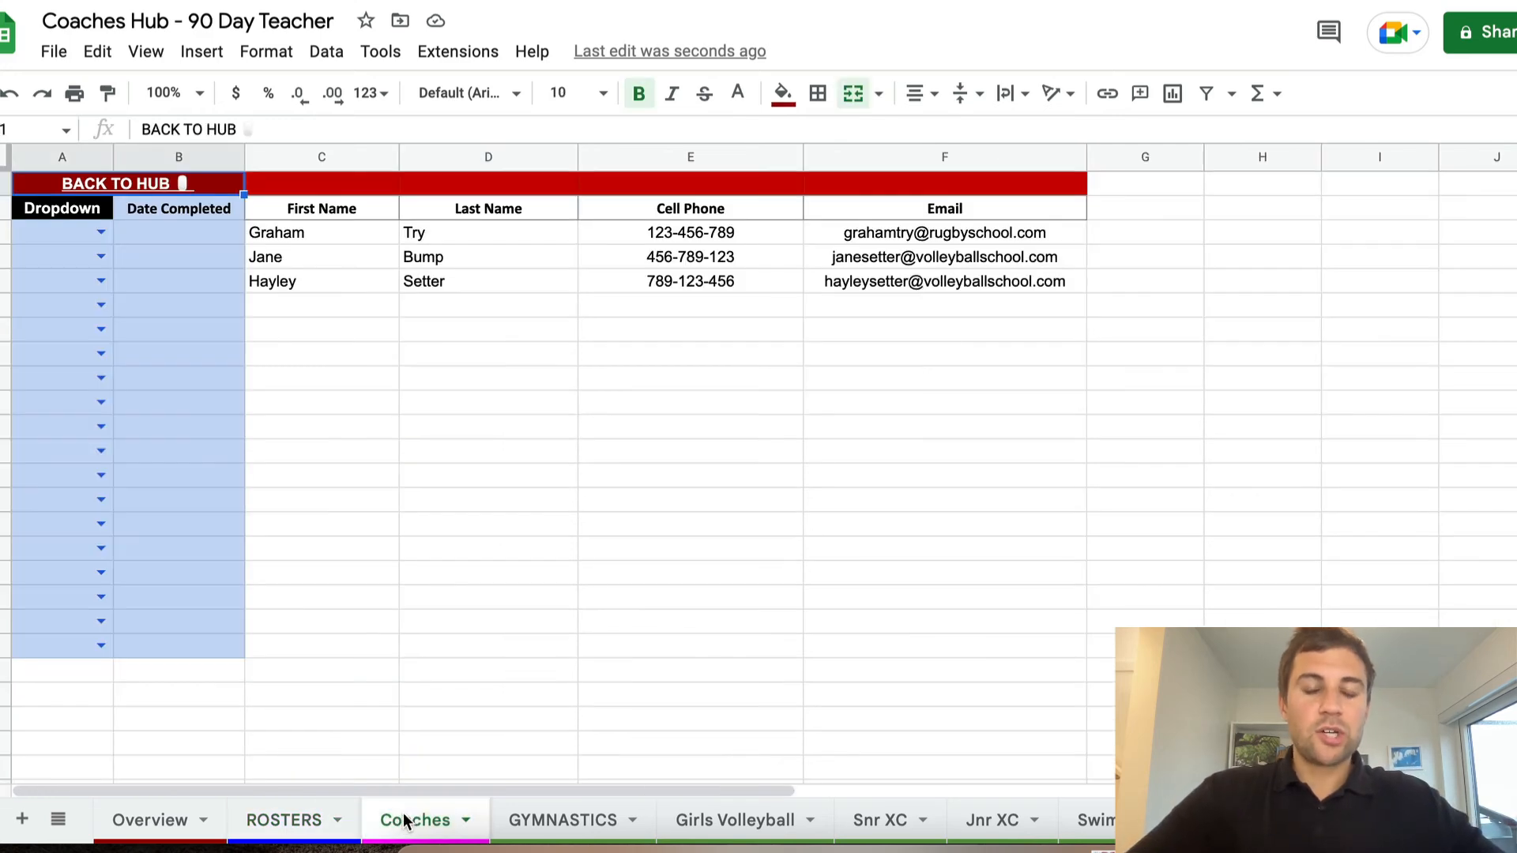
left_click(445, 405)
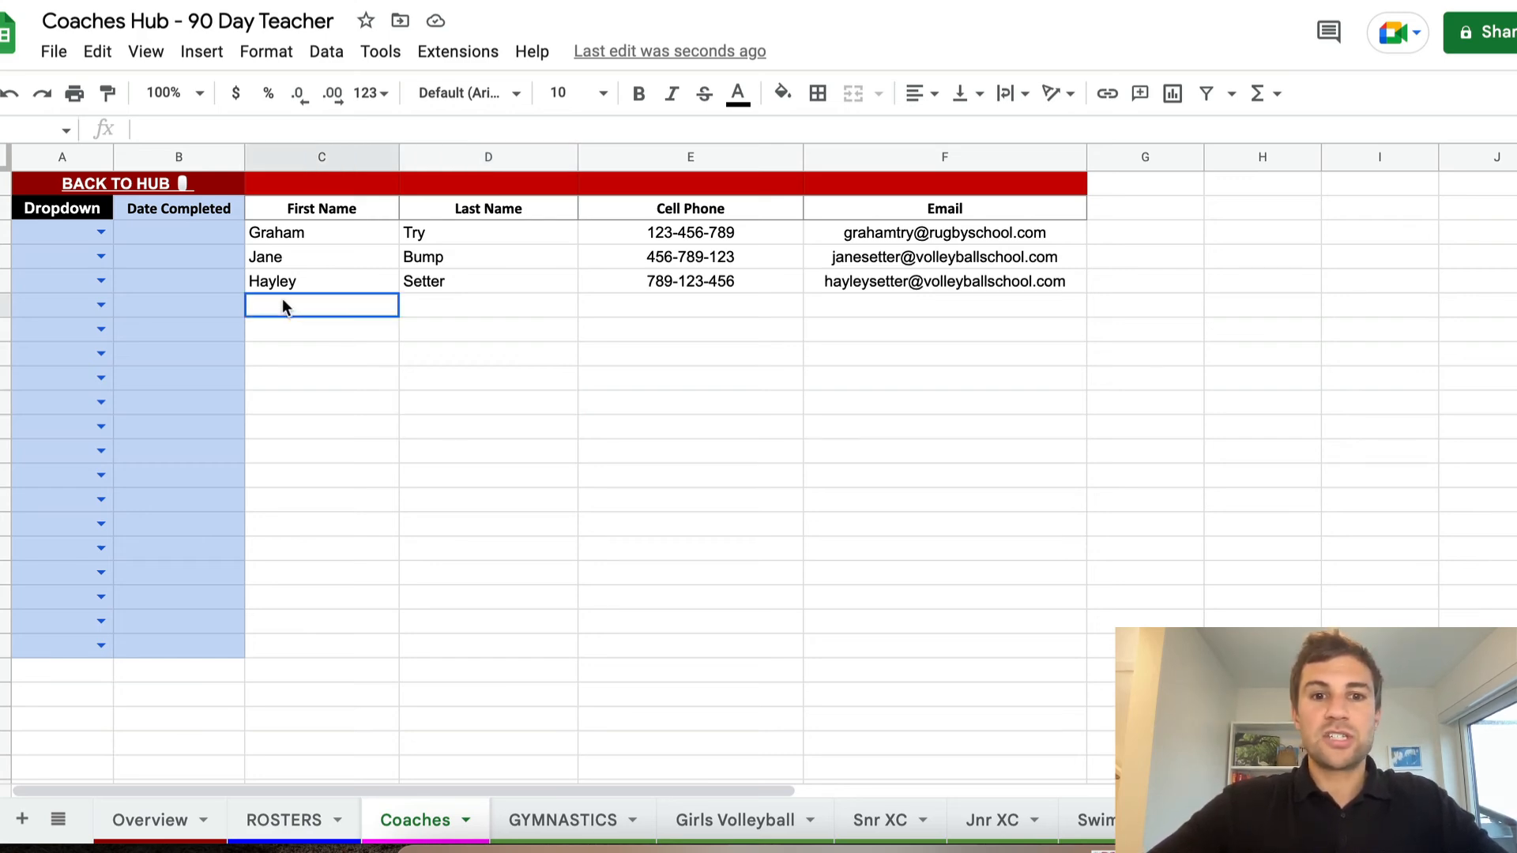
left_click_drag(282, 299, 931, 302)
left_click(1017, 365)
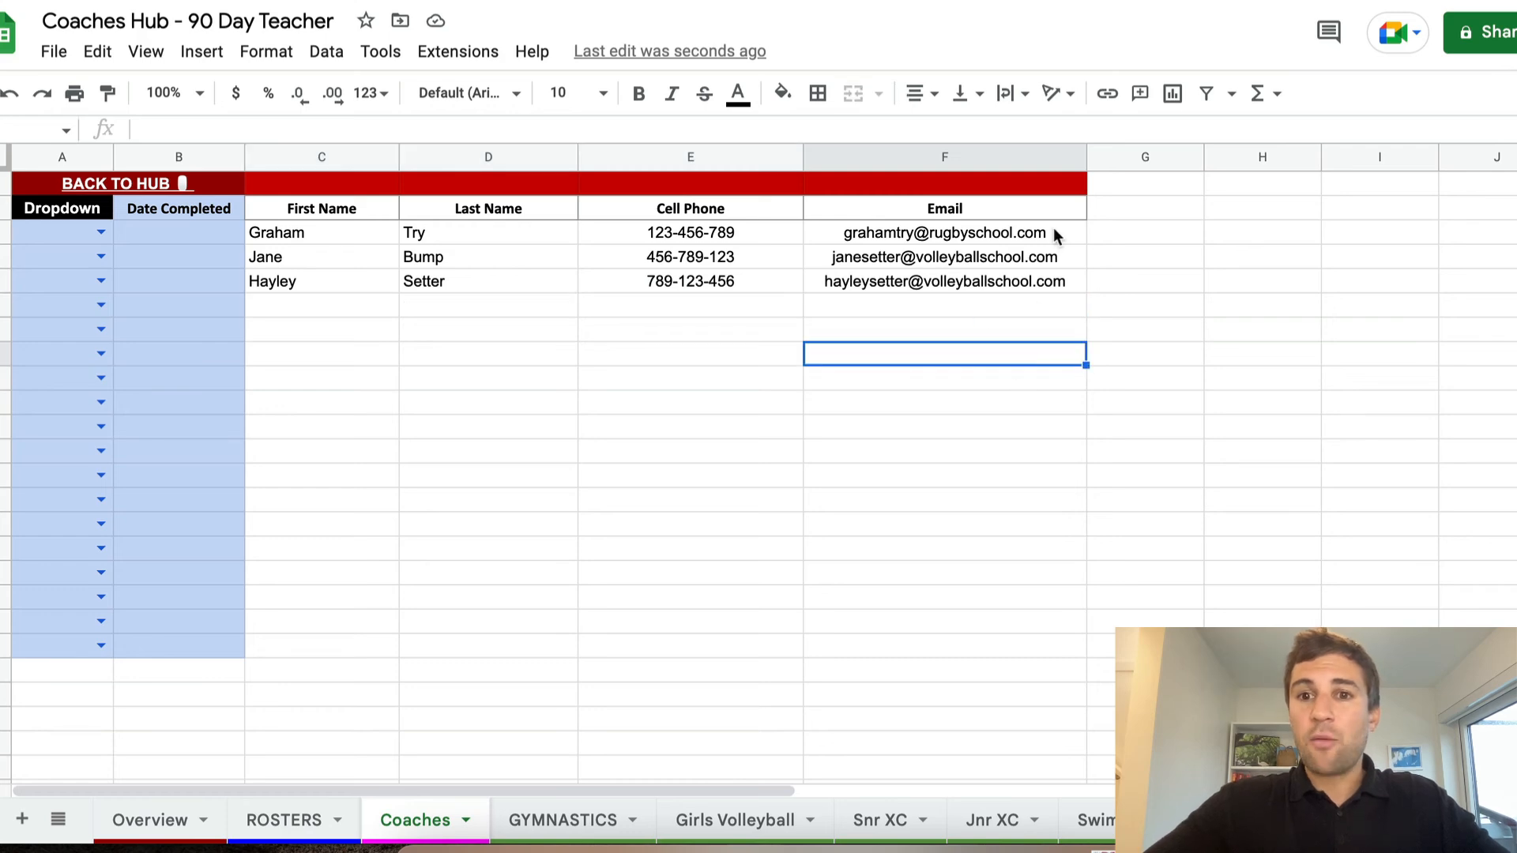
right_click(1027, 157)
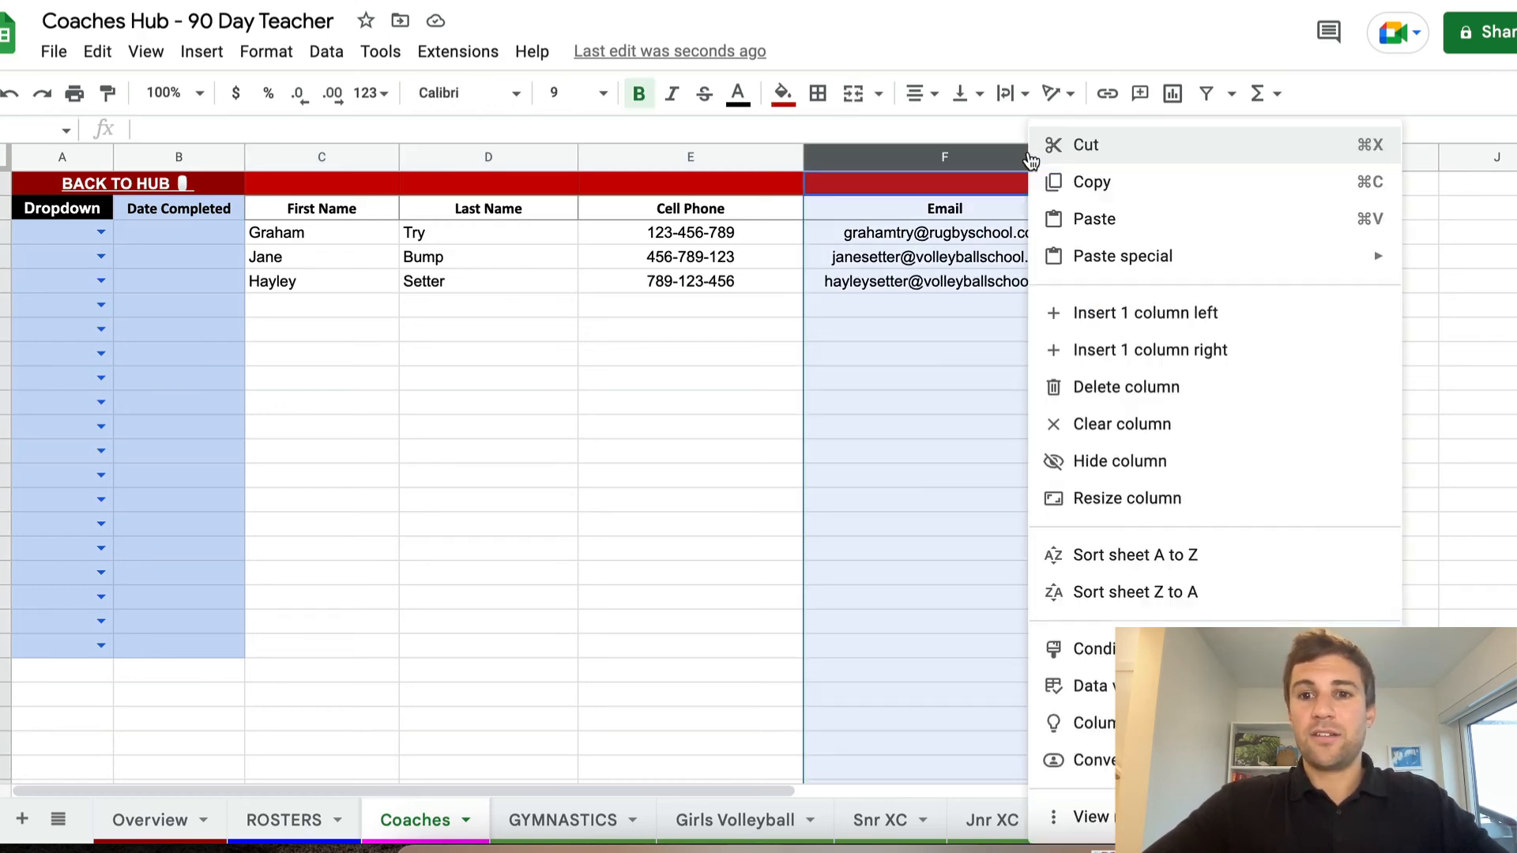
left_click(1191, 351)
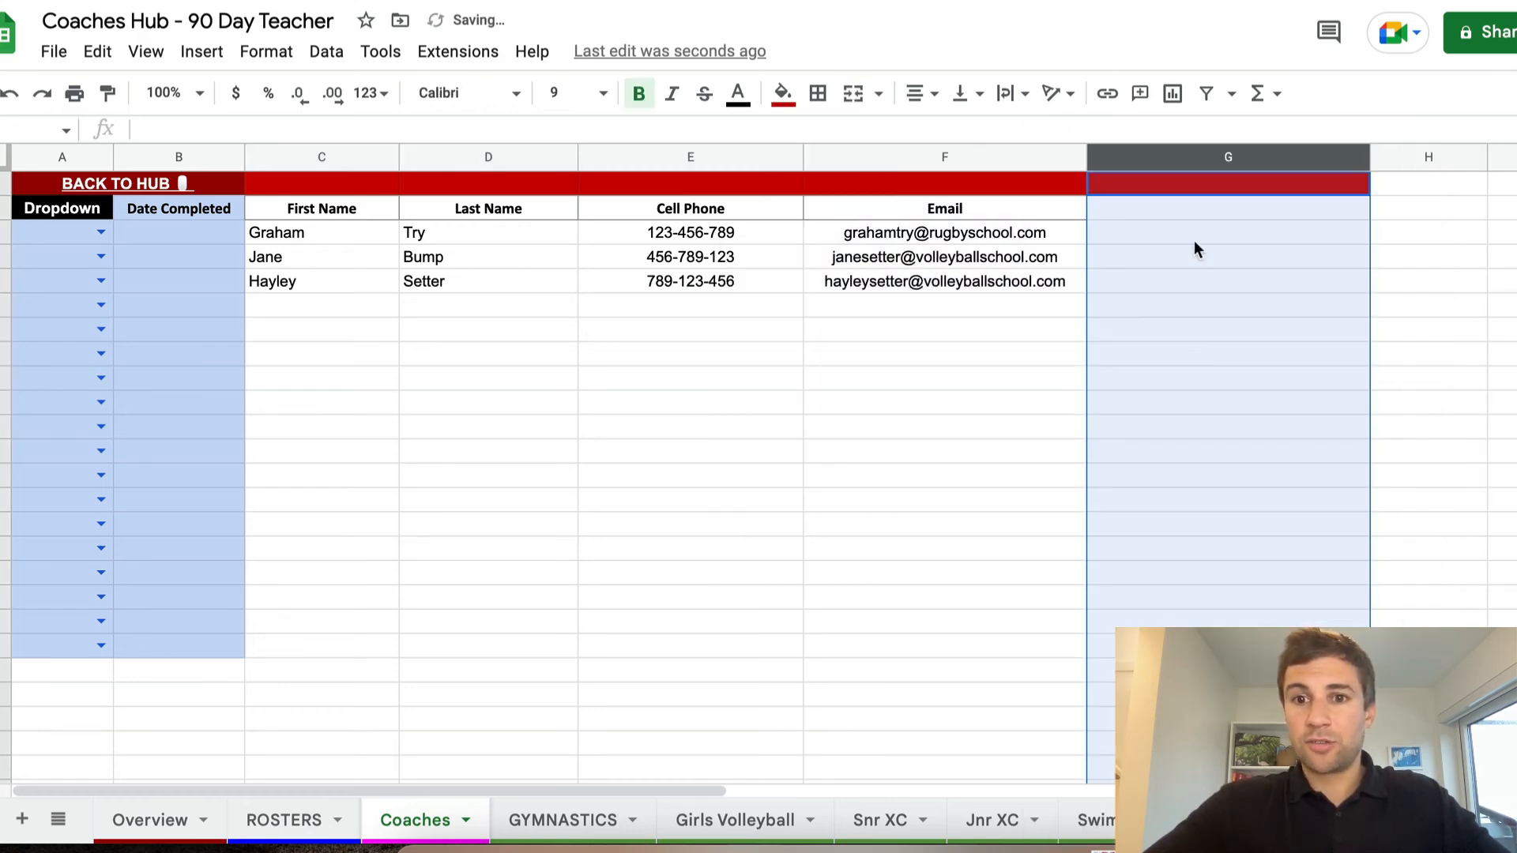
left_click(1187, 207)
type("COACHI")
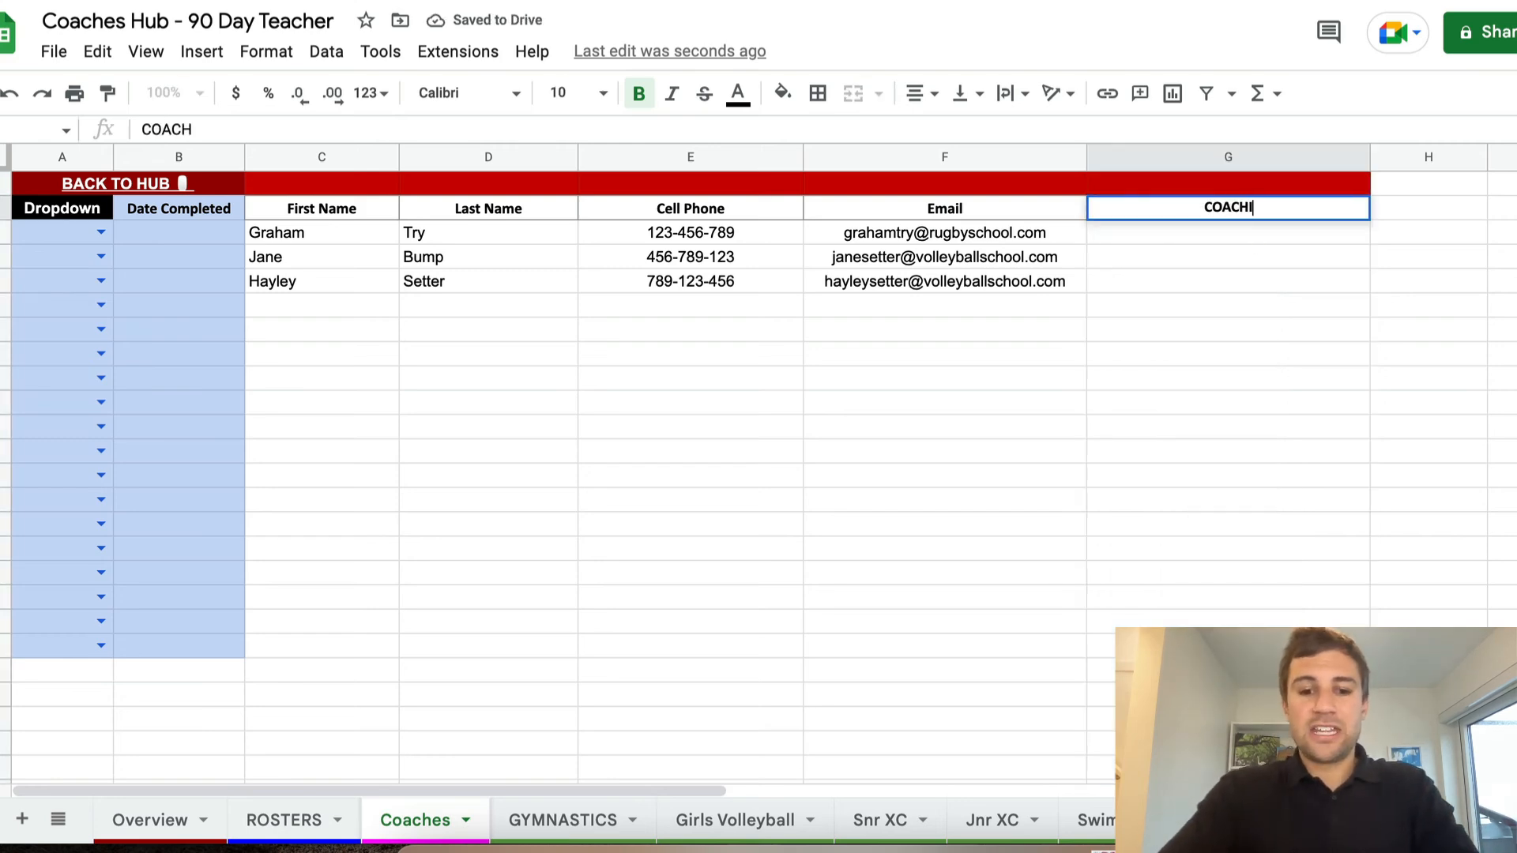
type("NG EXPERIENCE")
key("Return")
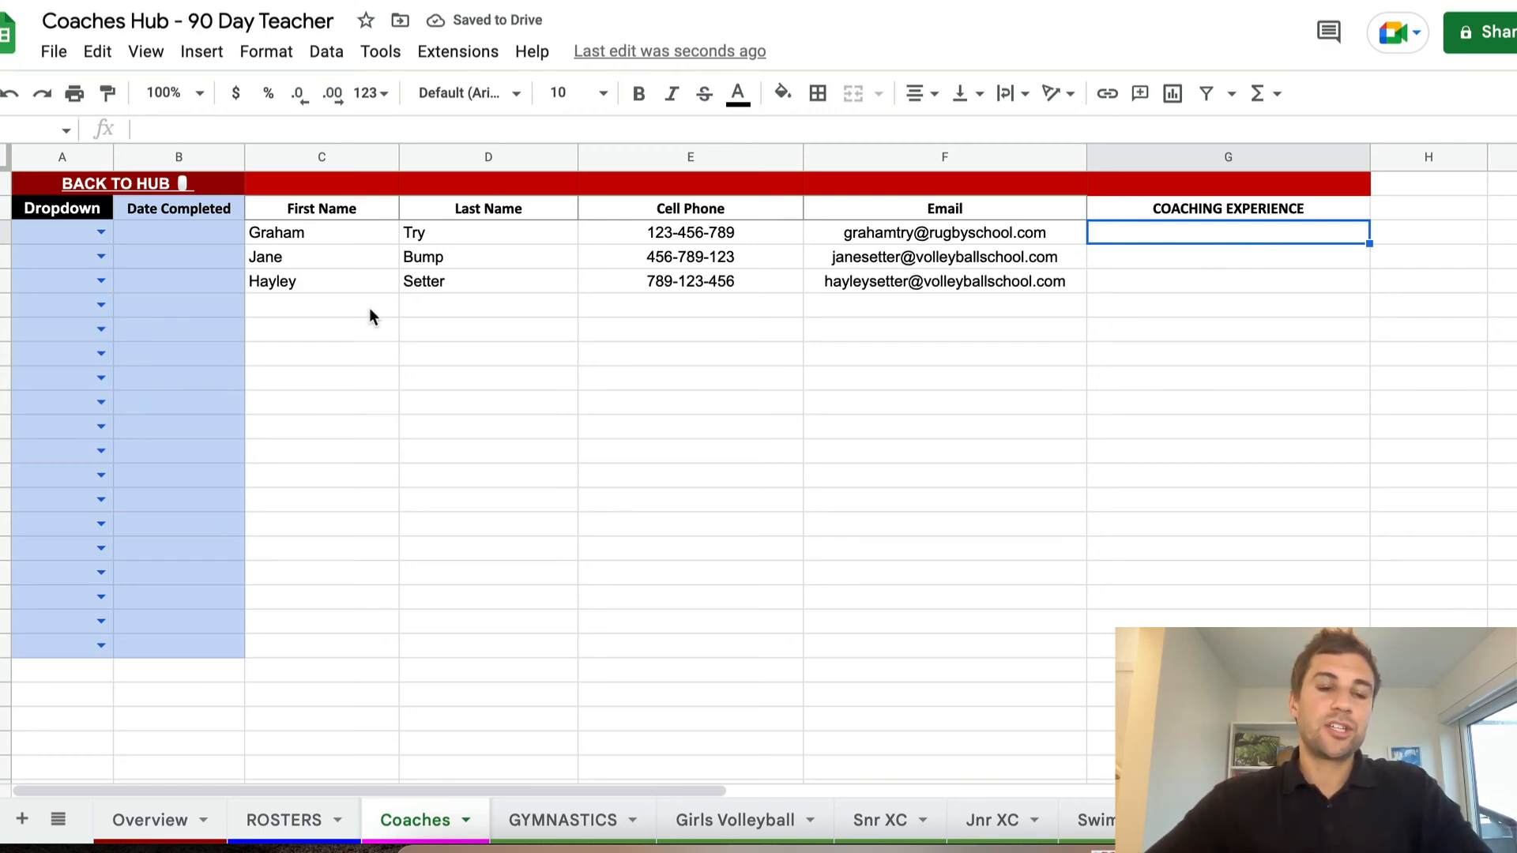
Check the choices offered in the first Dropdown cell and rename that column's heading to CATT
left_click(100, 234)
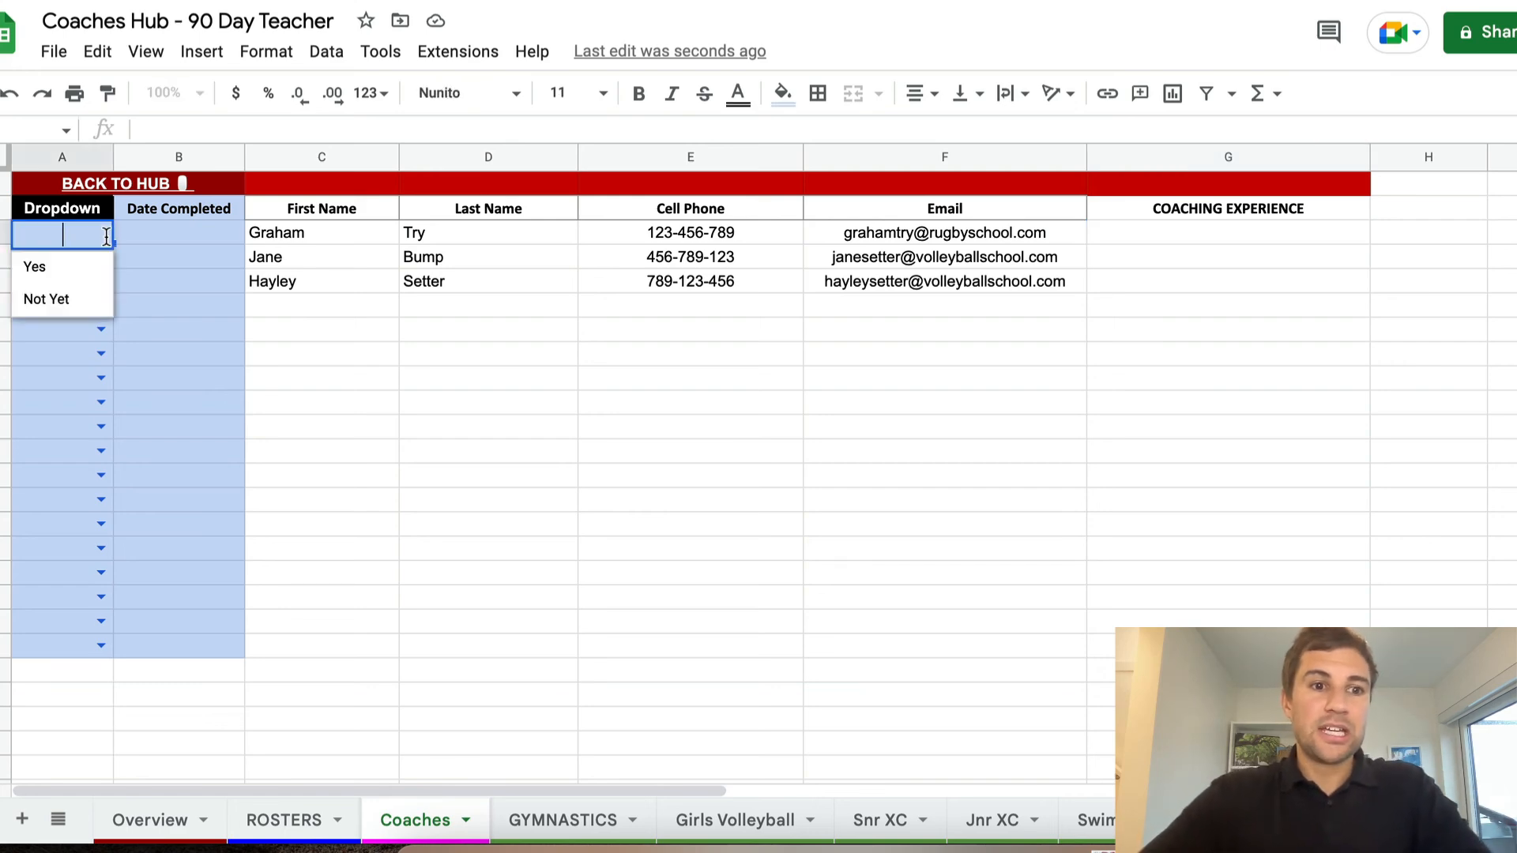
left_click(490, 355)
left_click(81, 212)
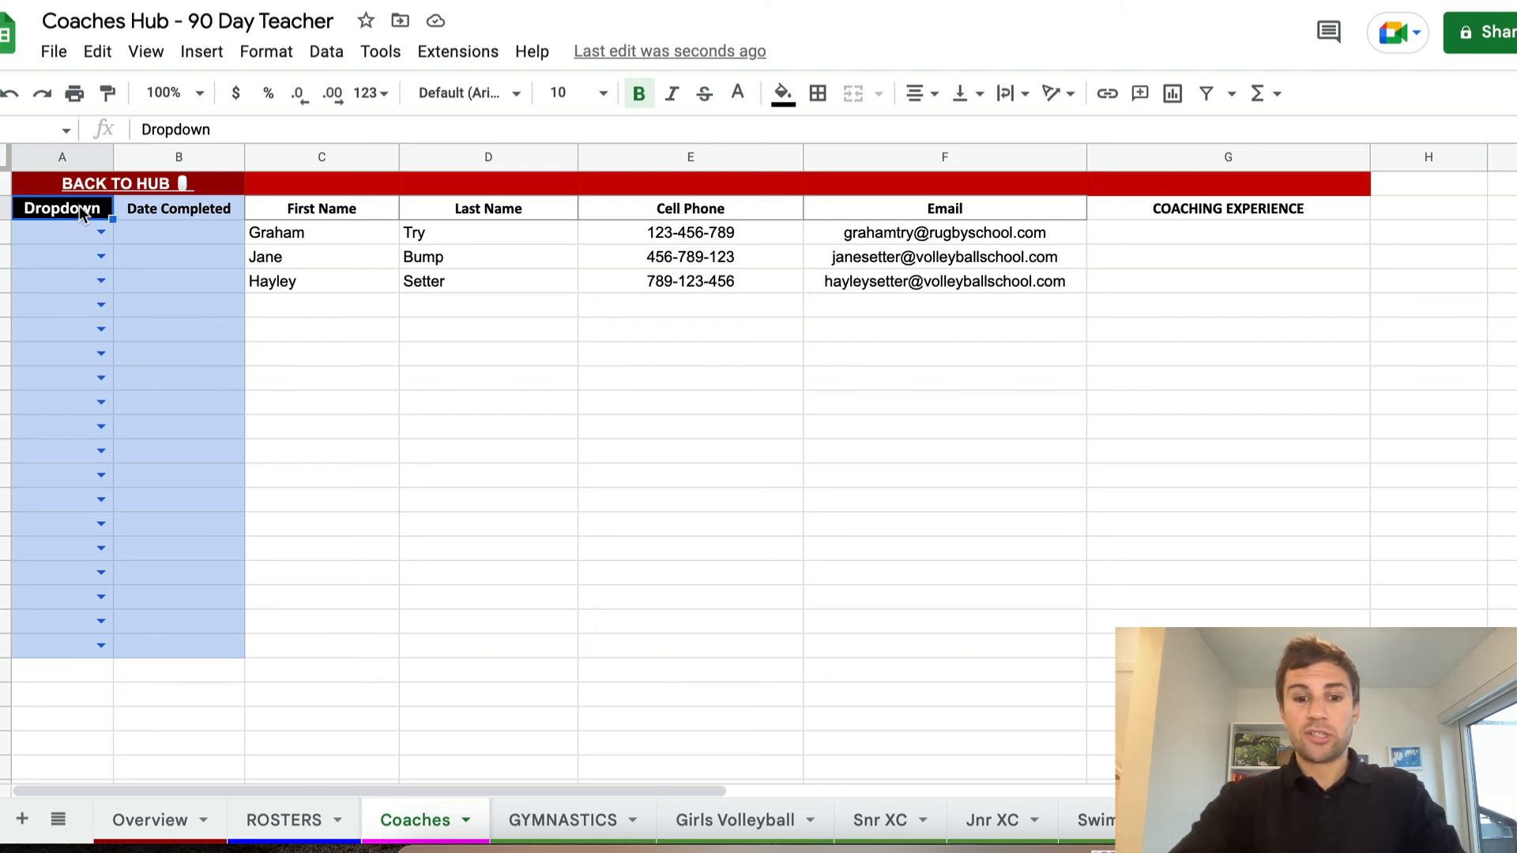
type("CATT")
key("Return")
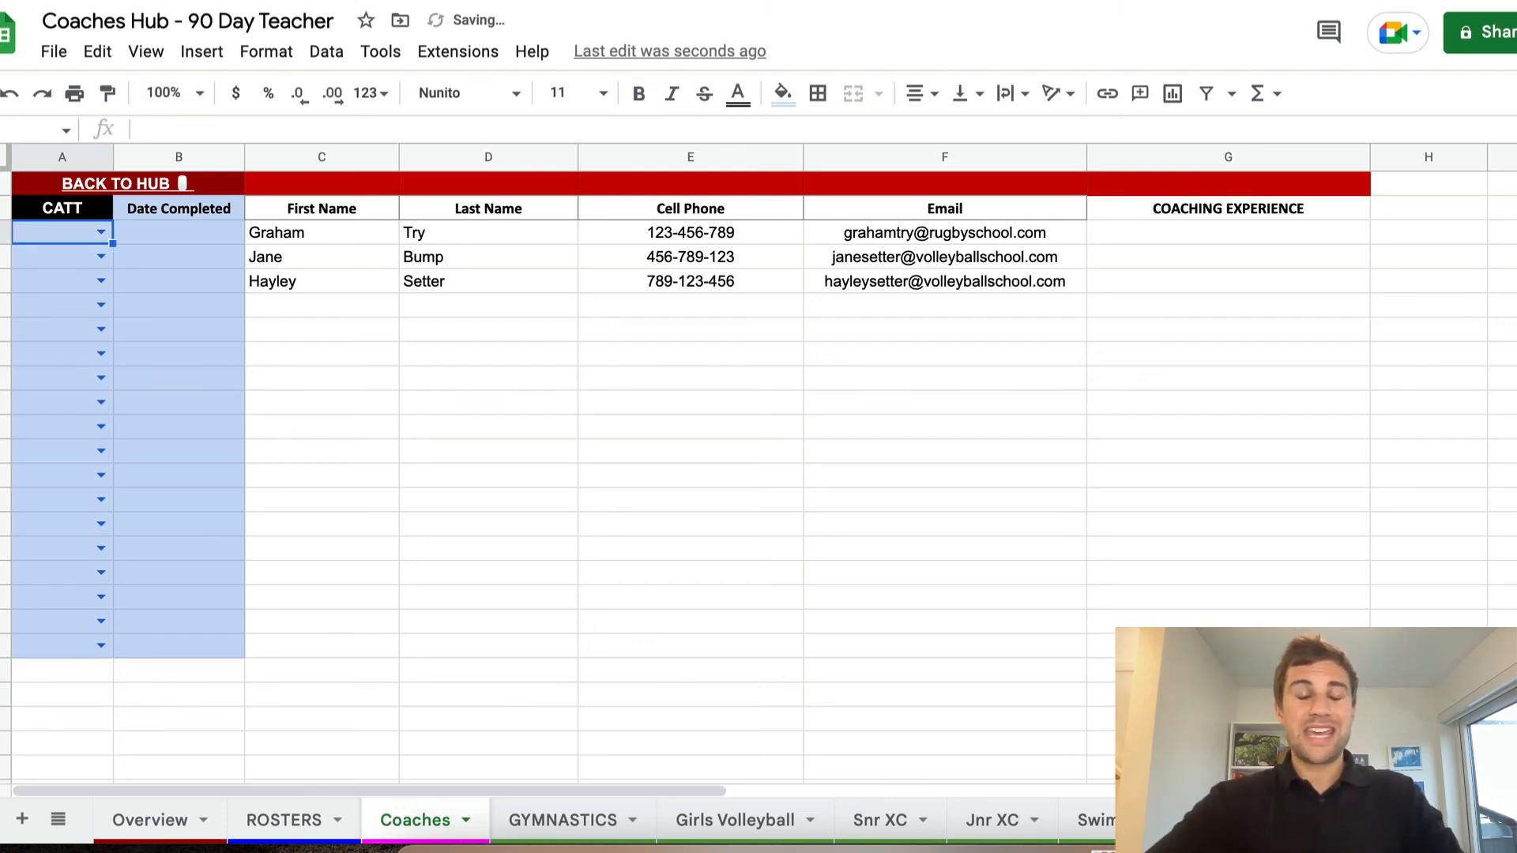
Set the CATT status of the three listed coaches to Yes, Not Yet and Yes, in order
left_click(101, 232)
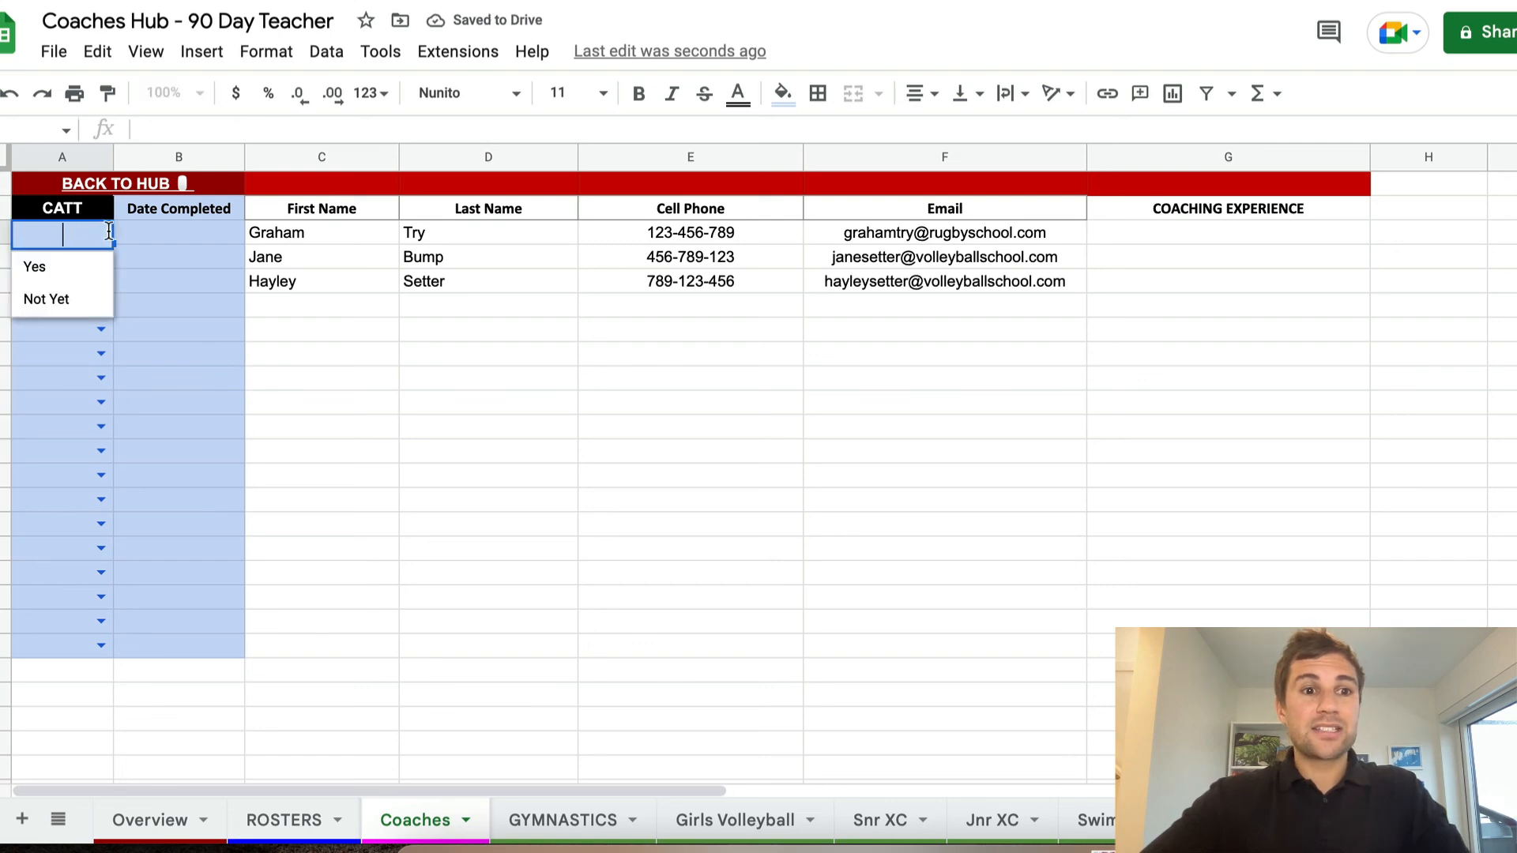
left_click(64, 270)
left_click(101, 260)
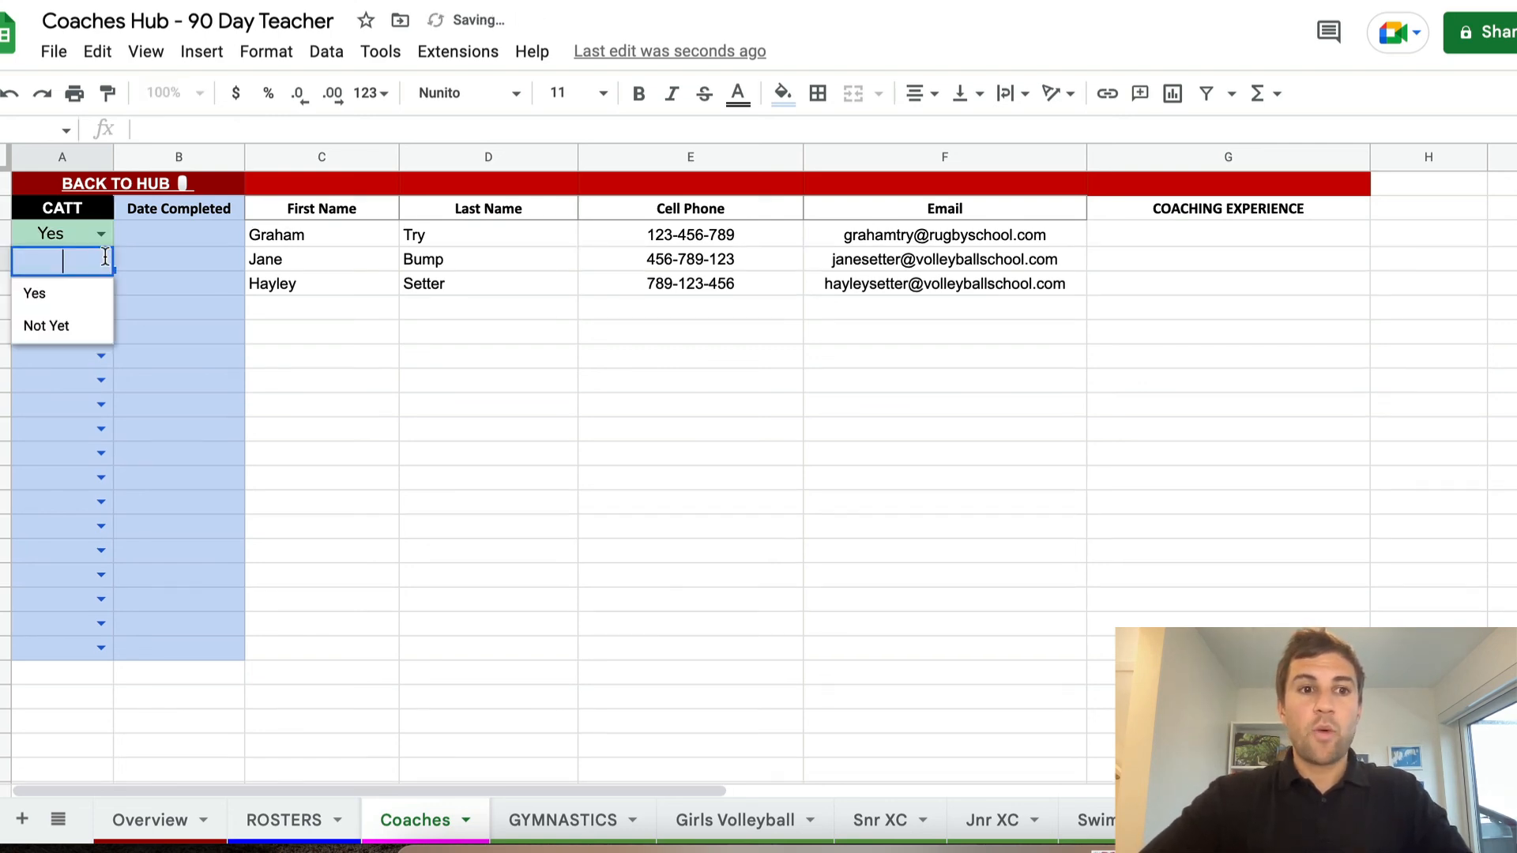
left_click(71, 326)
left_click(102, 286)
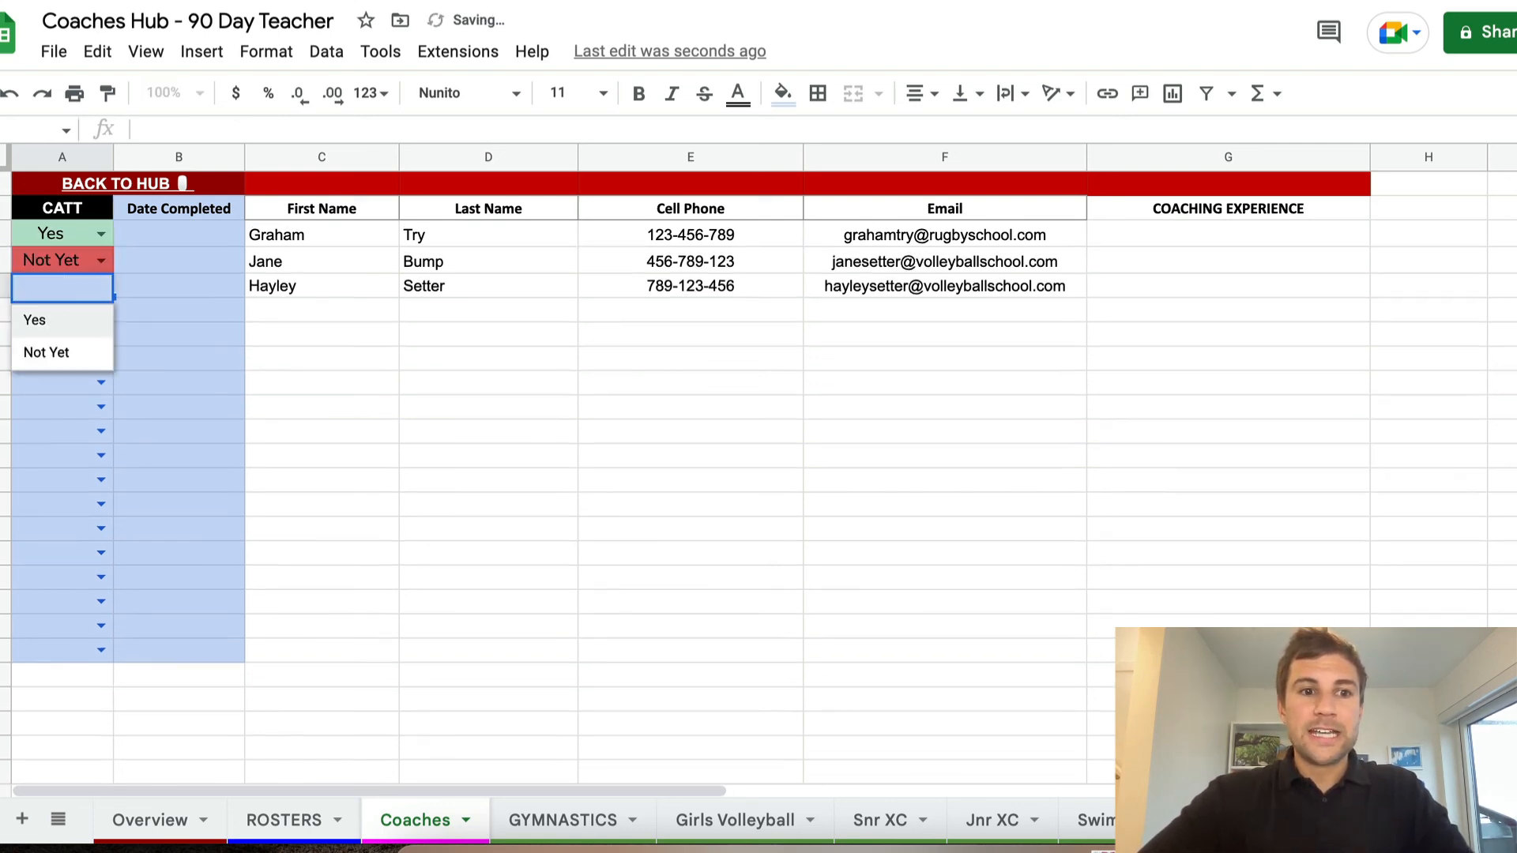
left_click(47, 319)
left_click(209, 234)
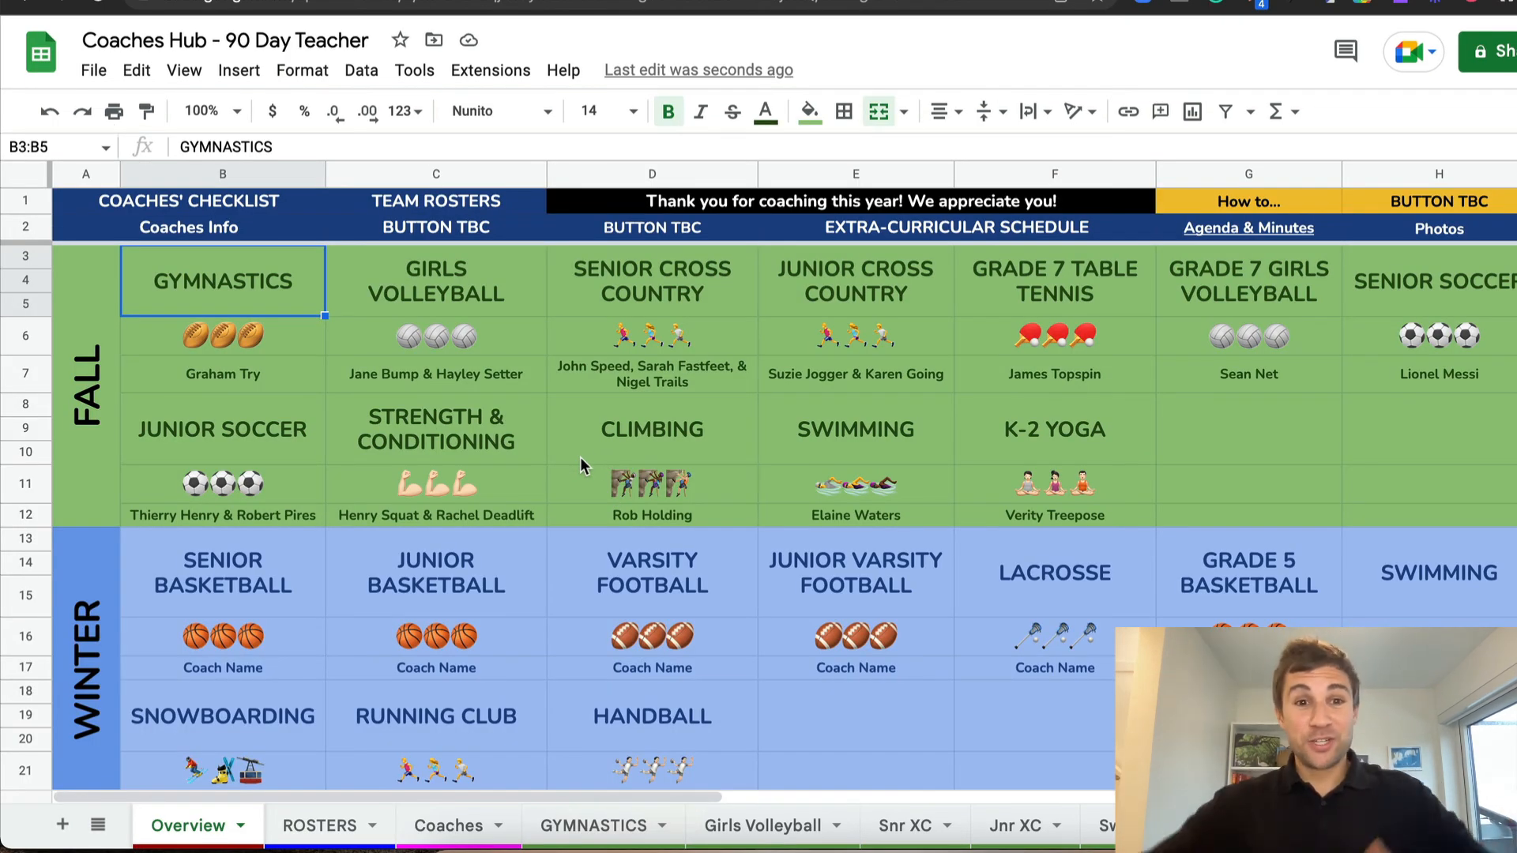
On the Overview sheet, fill the whole FALL section, A3:H12, with light pink
left_click_drag(87, 300, 1414, 469)
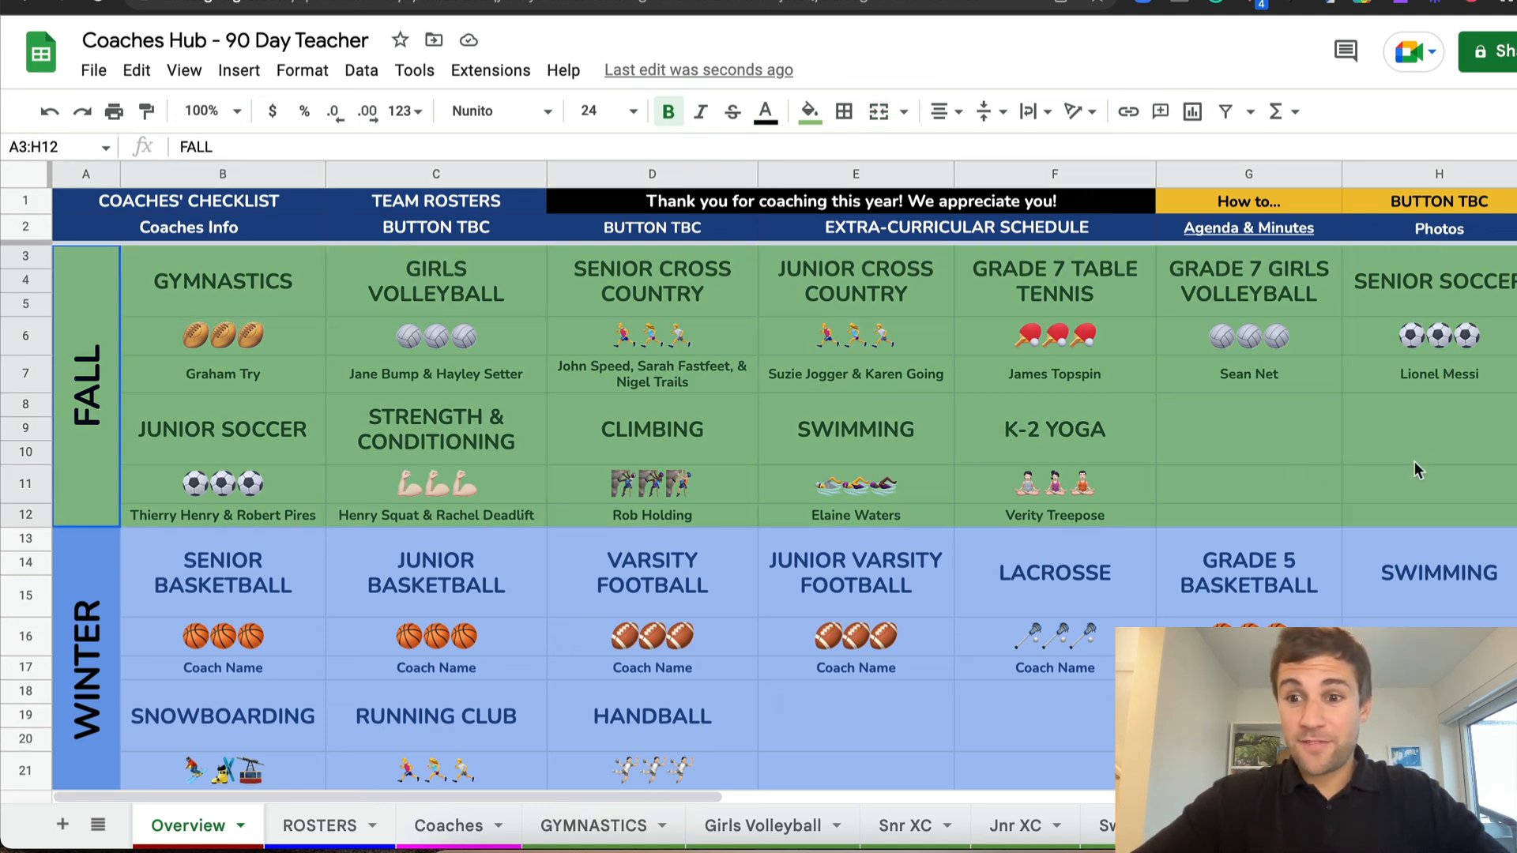
left_click(809, 110)
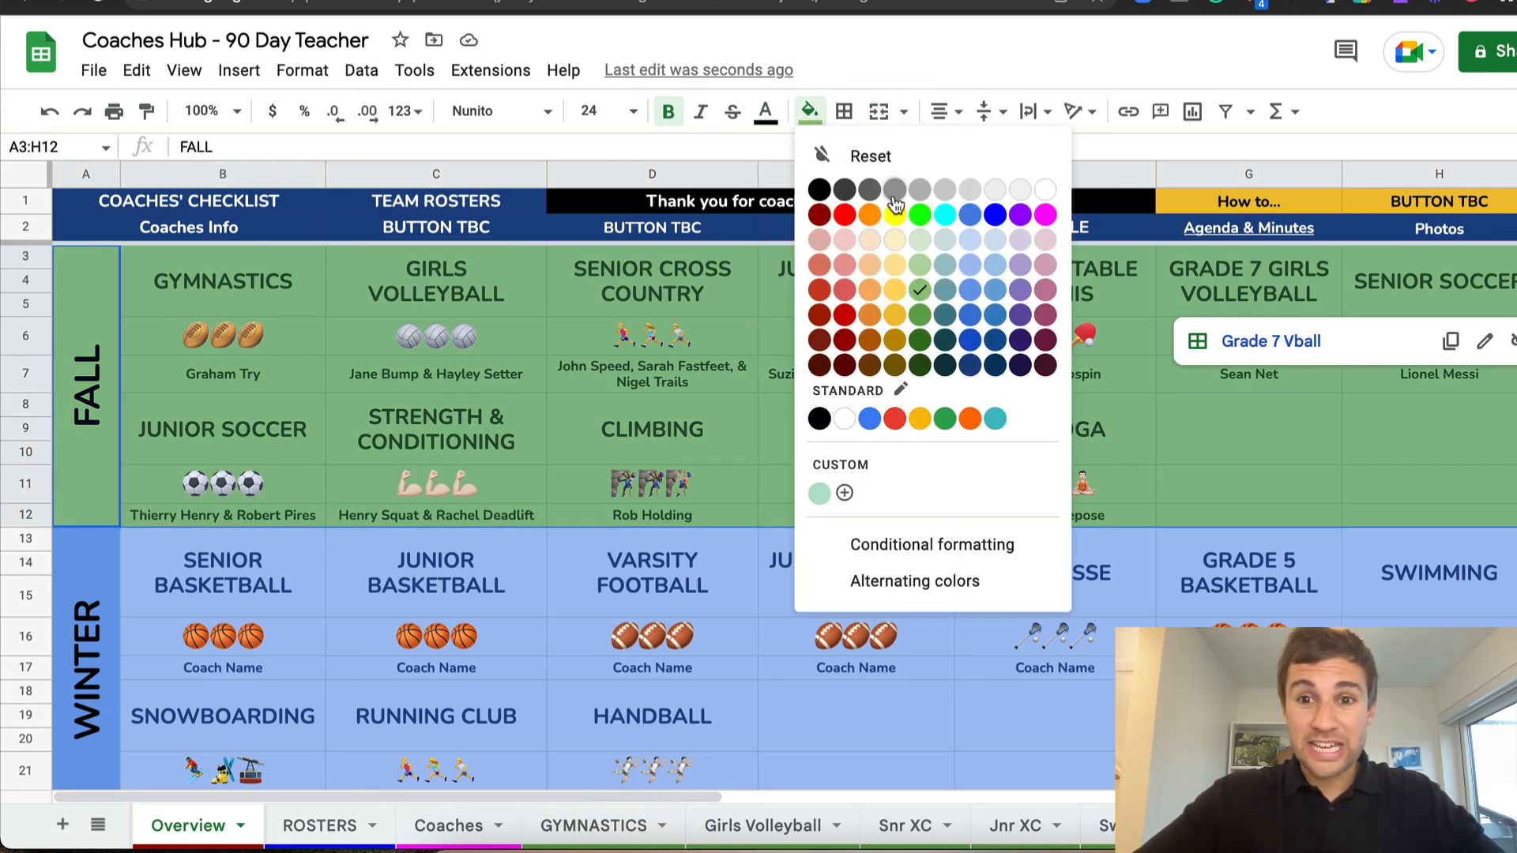
left_click(1044, 239)
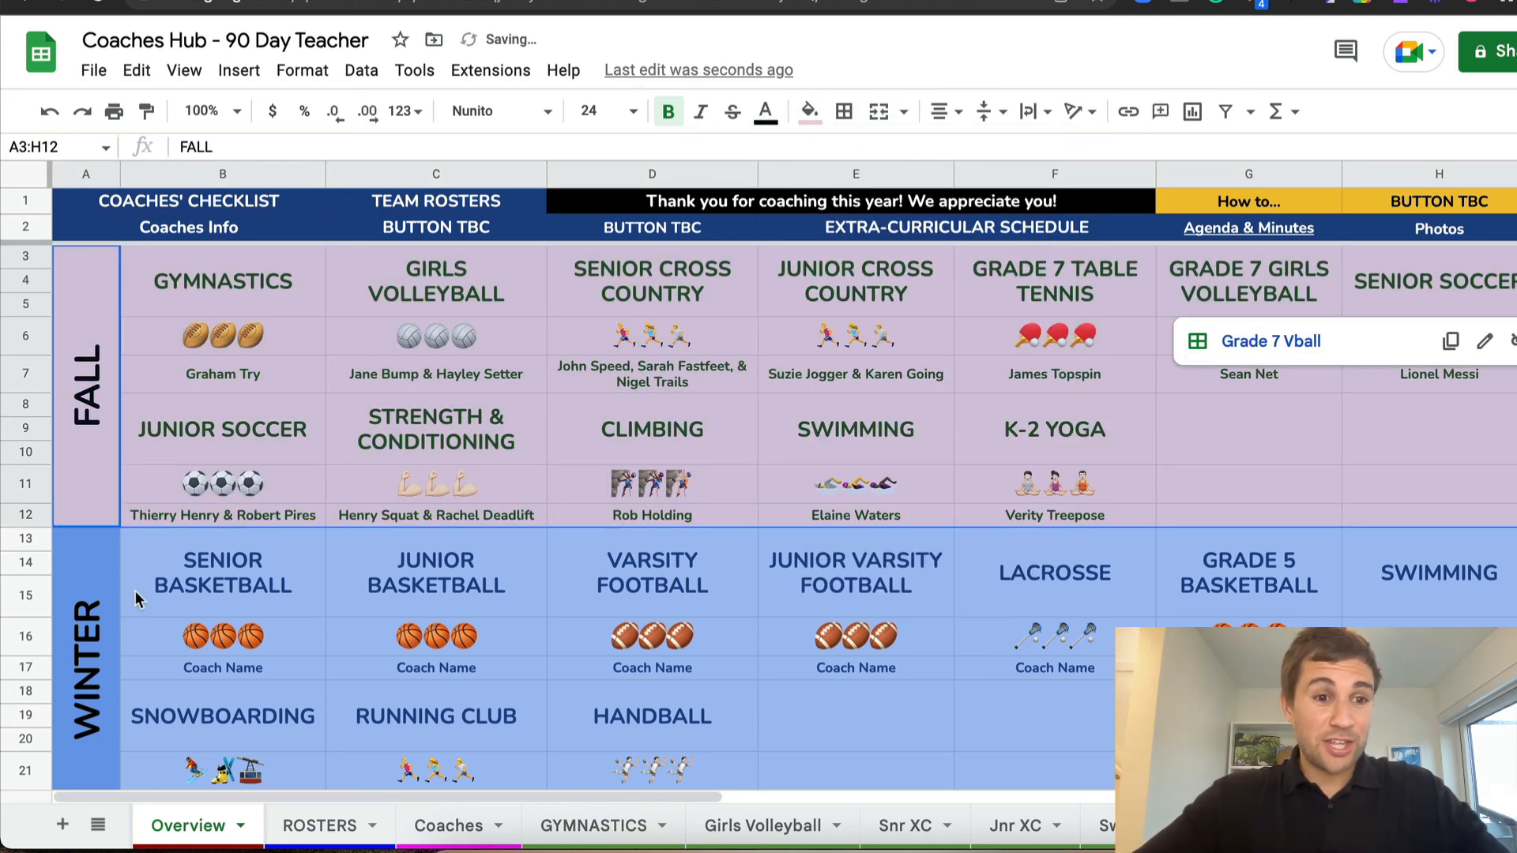
Fill the whole SPRING section of the Overview sheet, A23:H32, with light green
scroll(135, 598, "down", 4)
left_click_drag(87, 616, 1425, 564)
left_click(809, 110)
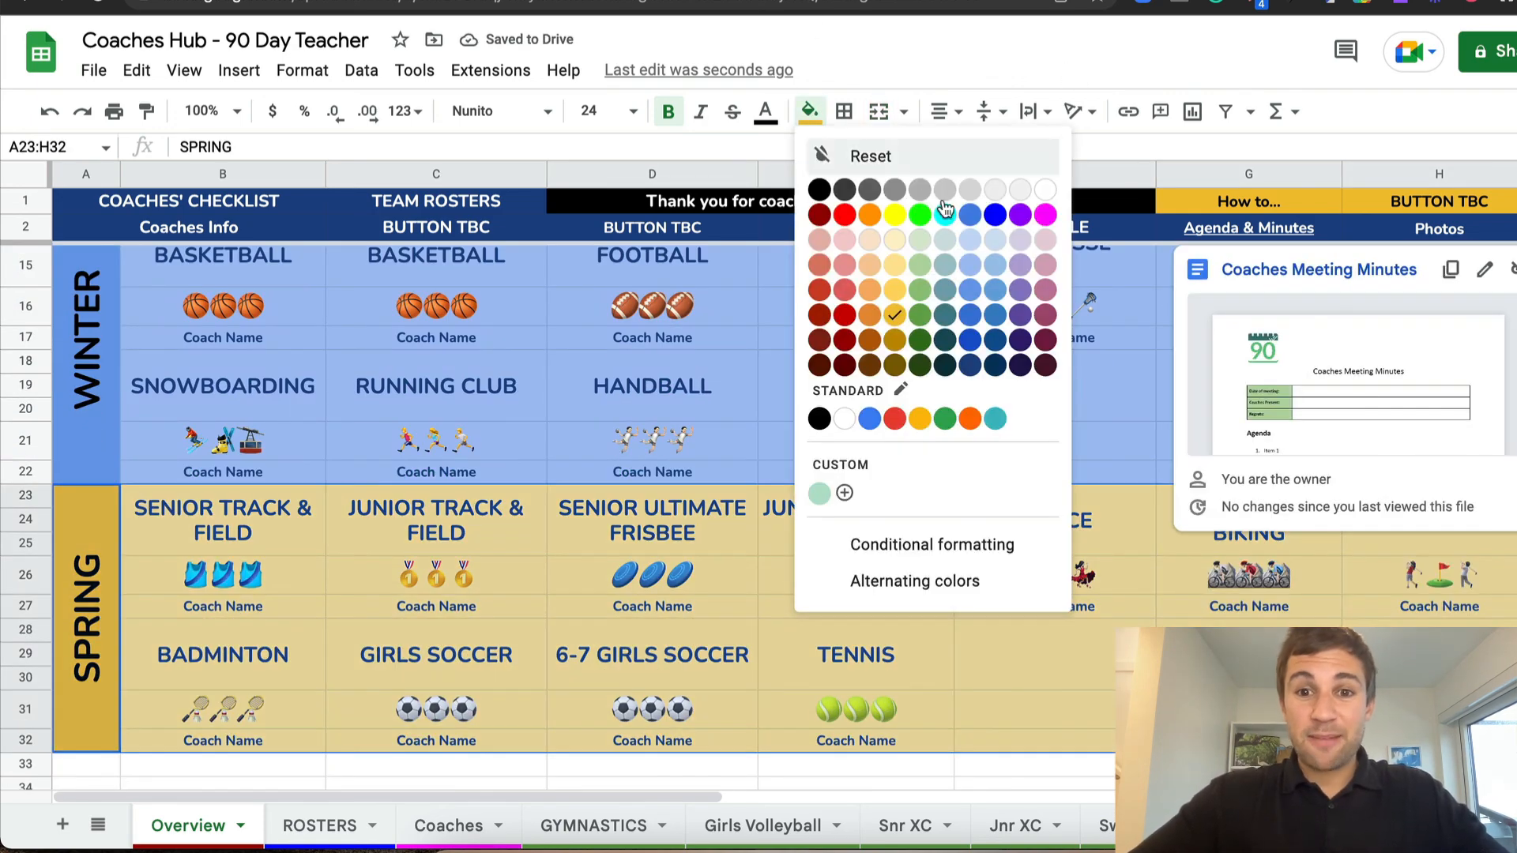
left_click(920, 239)
scroll(703, 377, "up", 5)
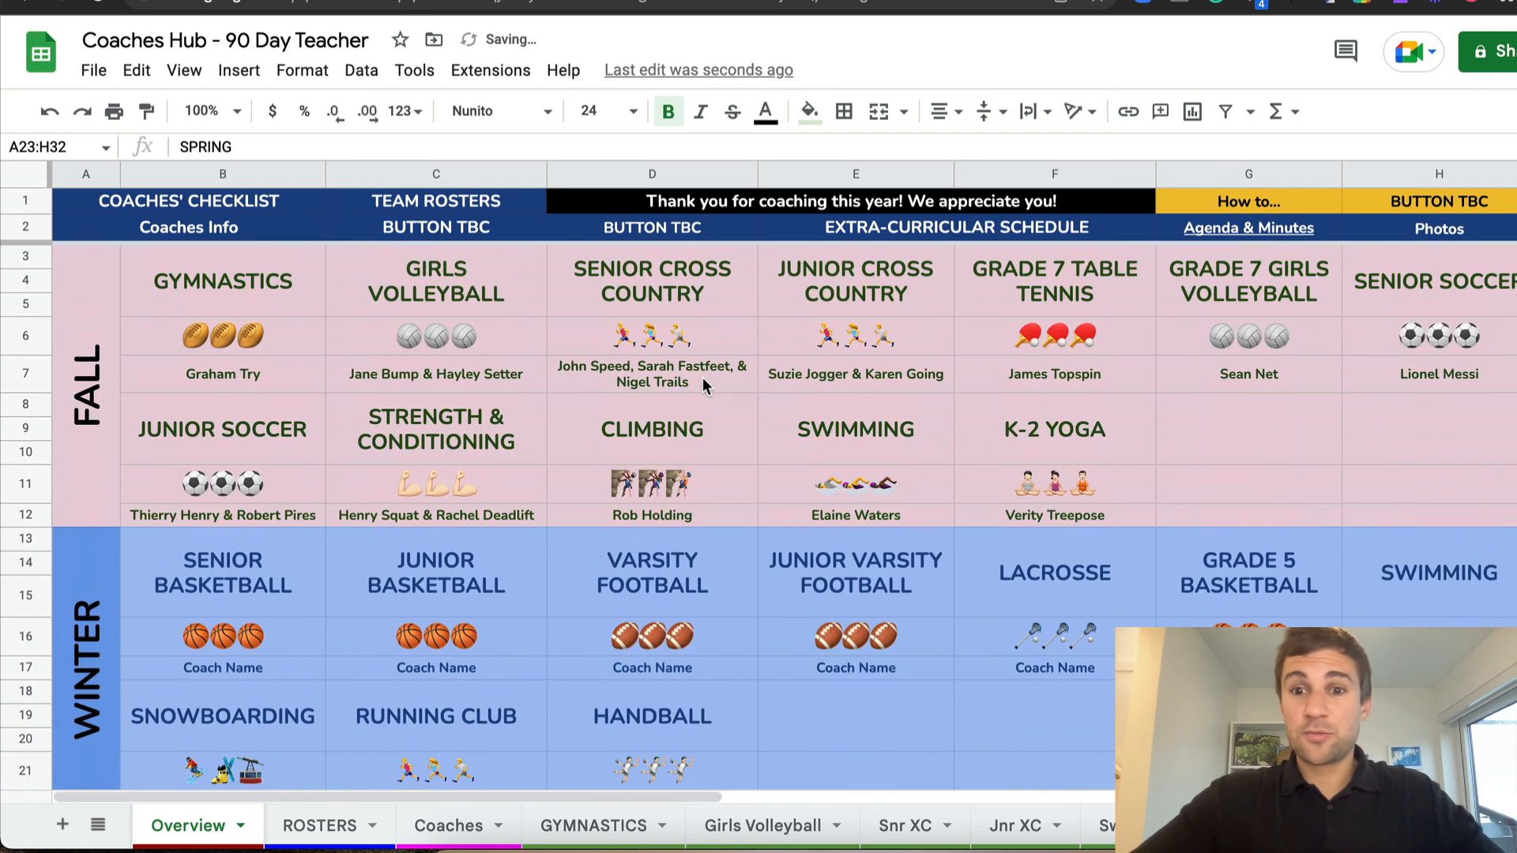
left_click(1259, 470)
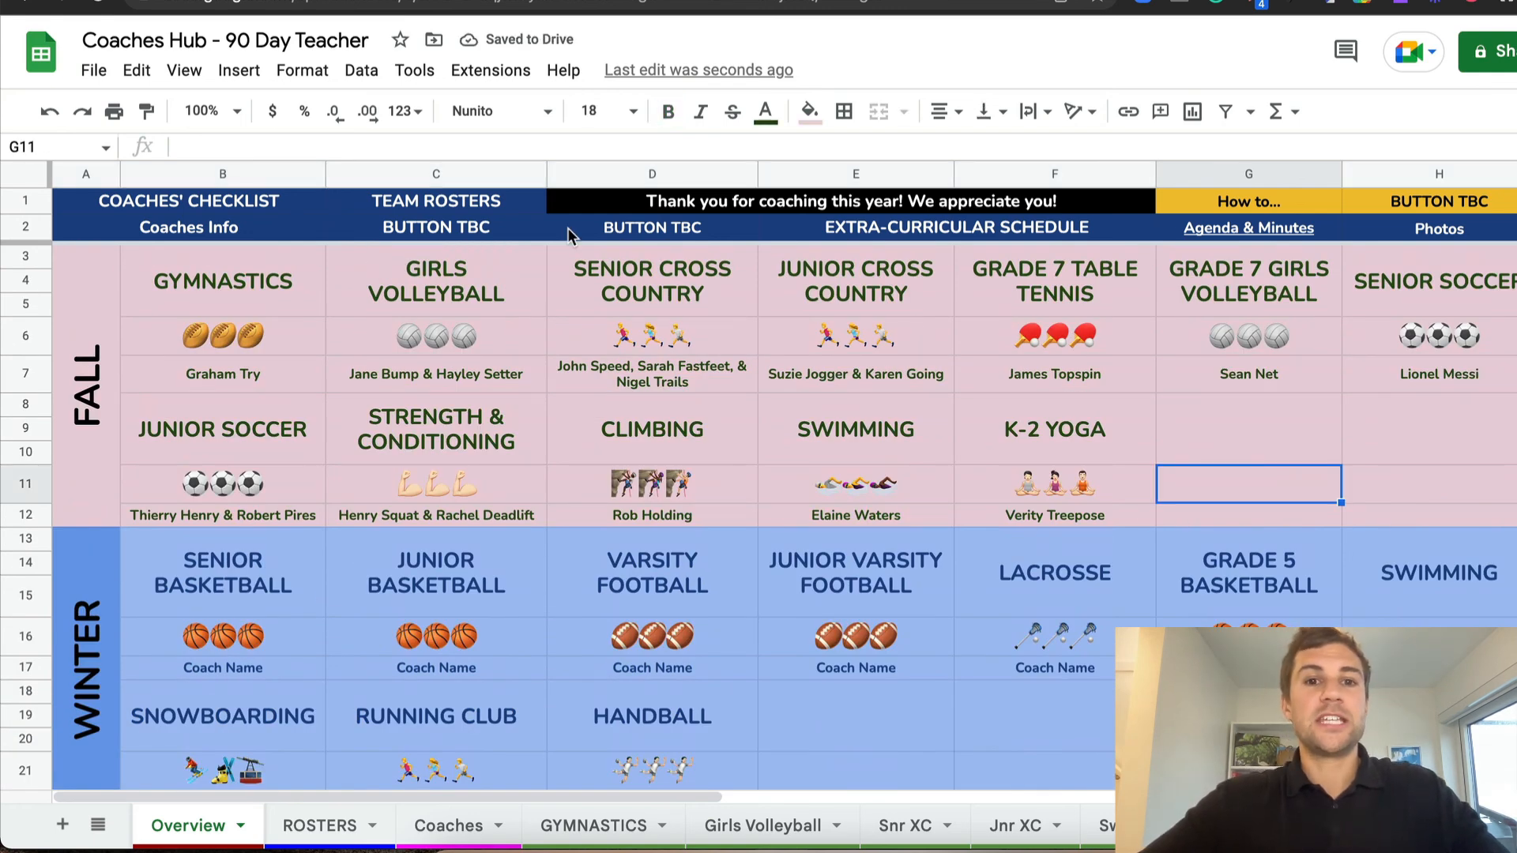
Delete the BUTTON TBC placeholder text from cells D2 and C2 of the Overview header
left_click(593, 234)
key("Delete")
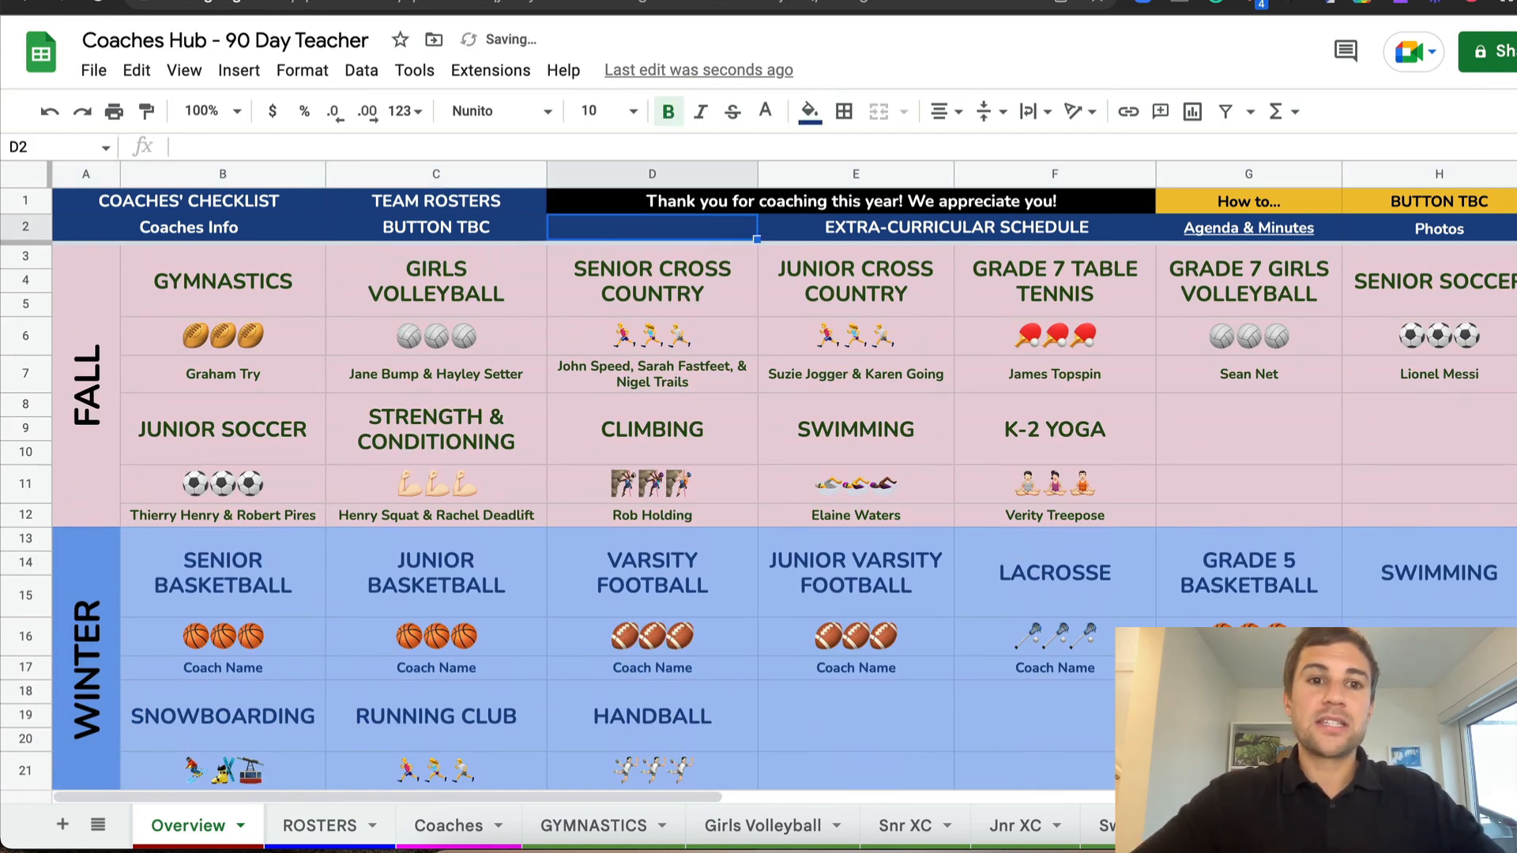
left_click(467, 234)
key("Delete")
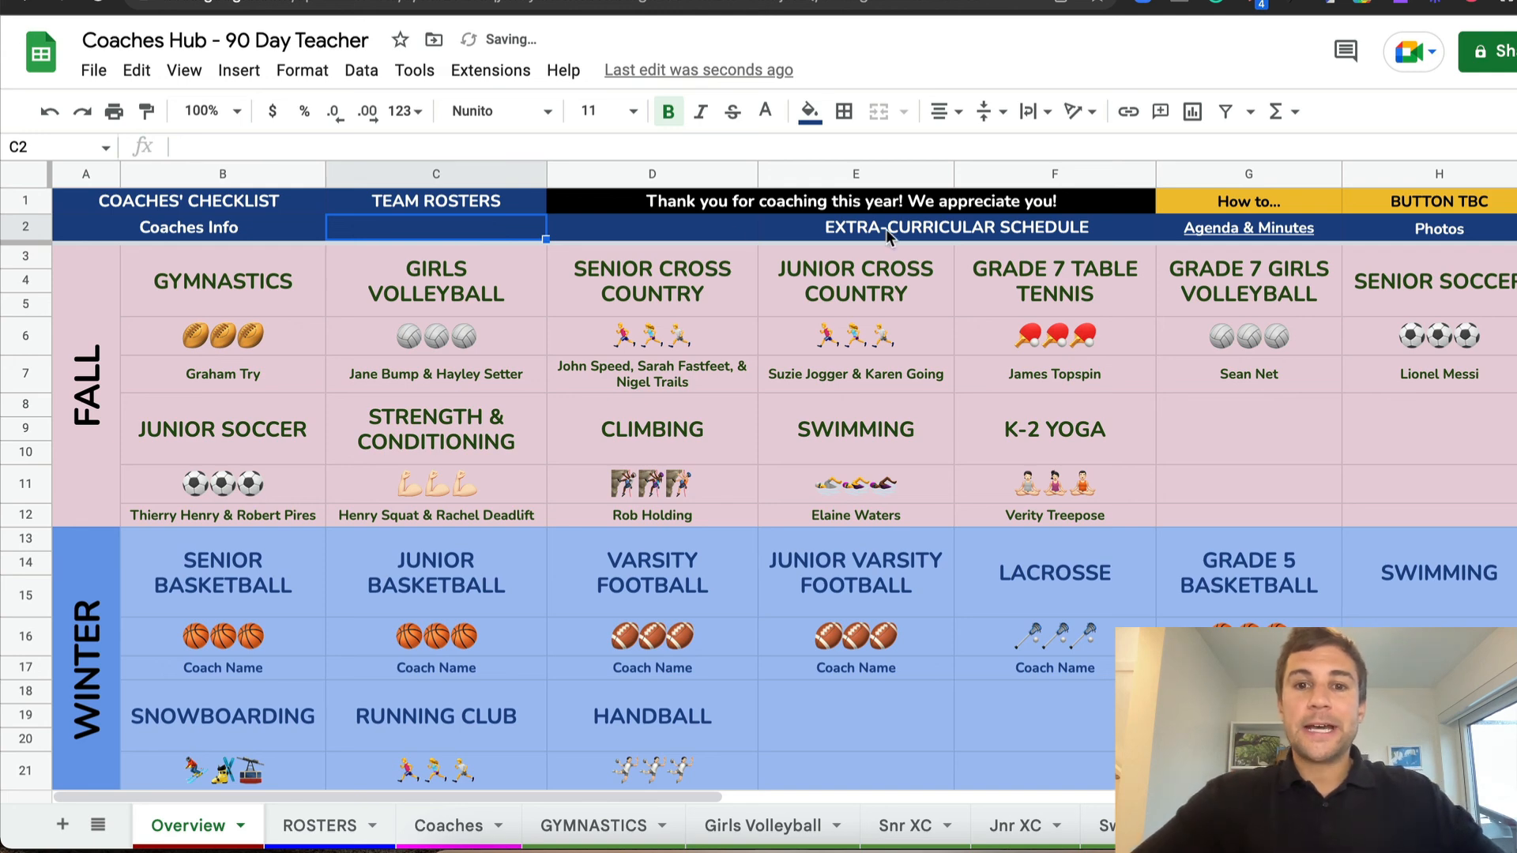
mouse_move(885, 229)
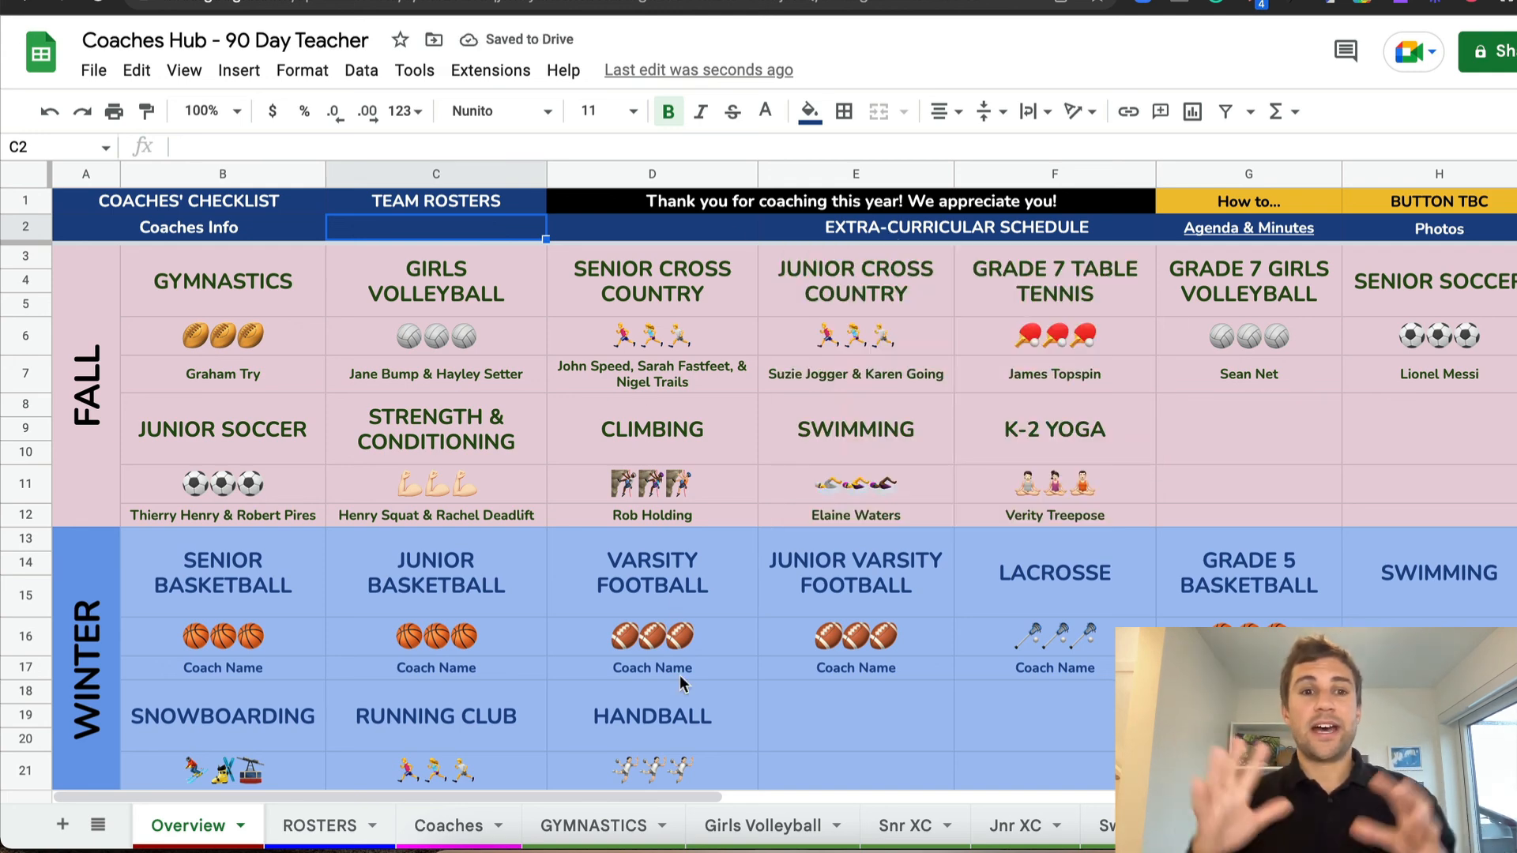